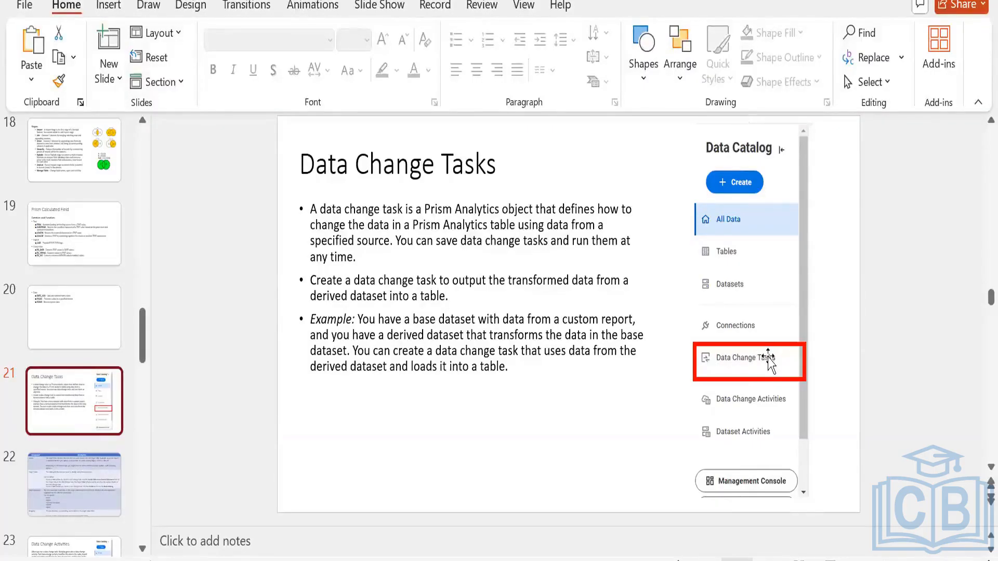
- Bring up slide 22, which follows the Data Change Tasks slide in the presentation
{"action": "left_click", "coordinate": [66, 472]}
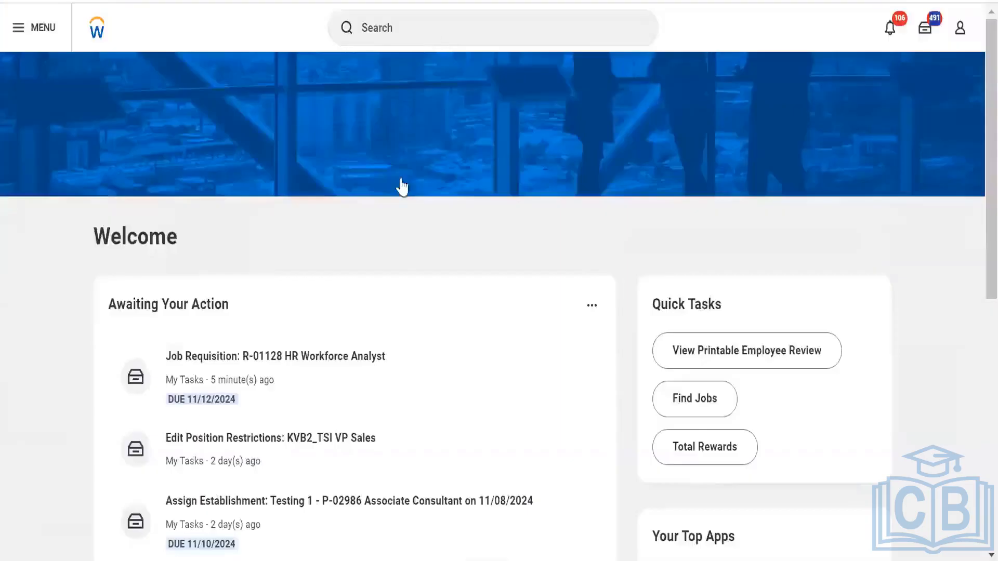
- Switch to Workday, open the Data Catalog from the recent searches and look through its tables
{"action": "left_click", "coordinate": [393, 27]}
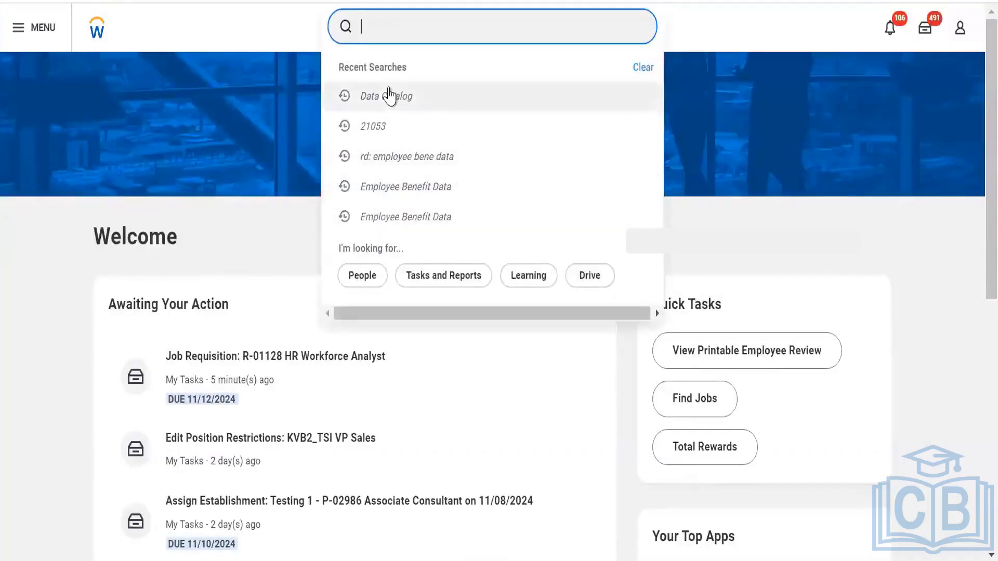
{"action": "left_click", "coordinate": [390, 95]}
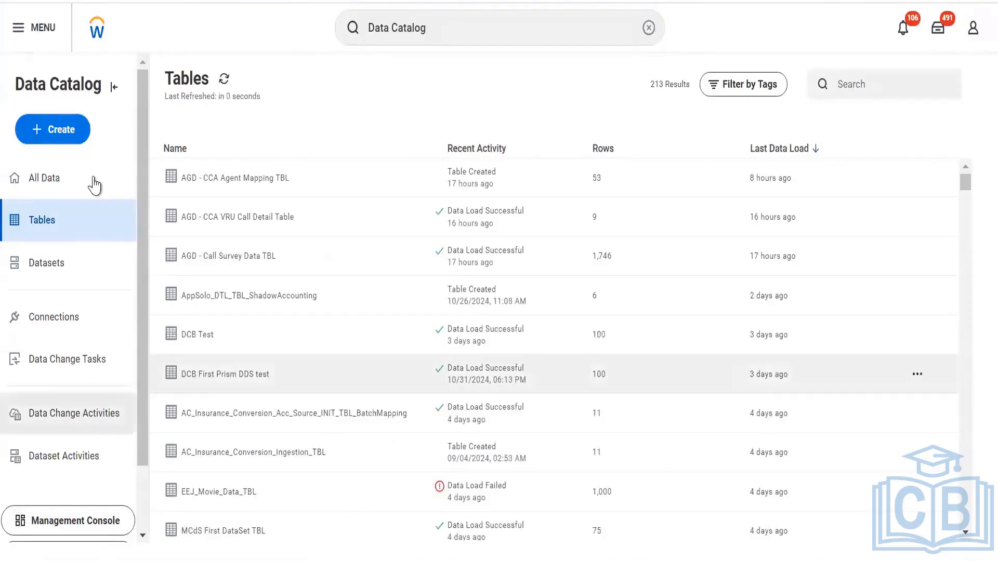
{"action": "scroll", "coordinate": [356, 294], "scroll_direction": "down", "scroll_amount": 3}
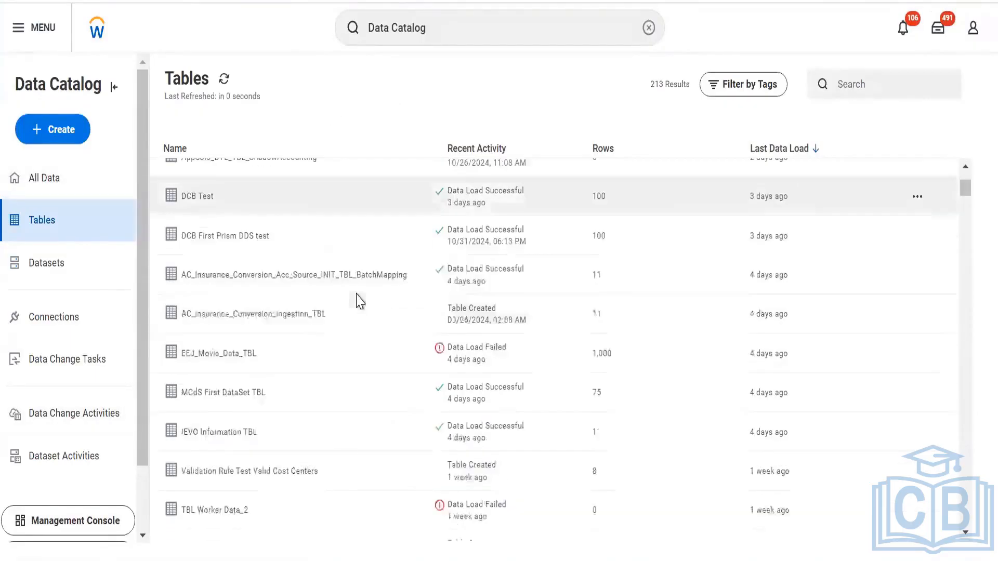
{"action": "scroll", "coordinate": [356, 294], "scroll_direction": "up", "scroll_amount": 3}
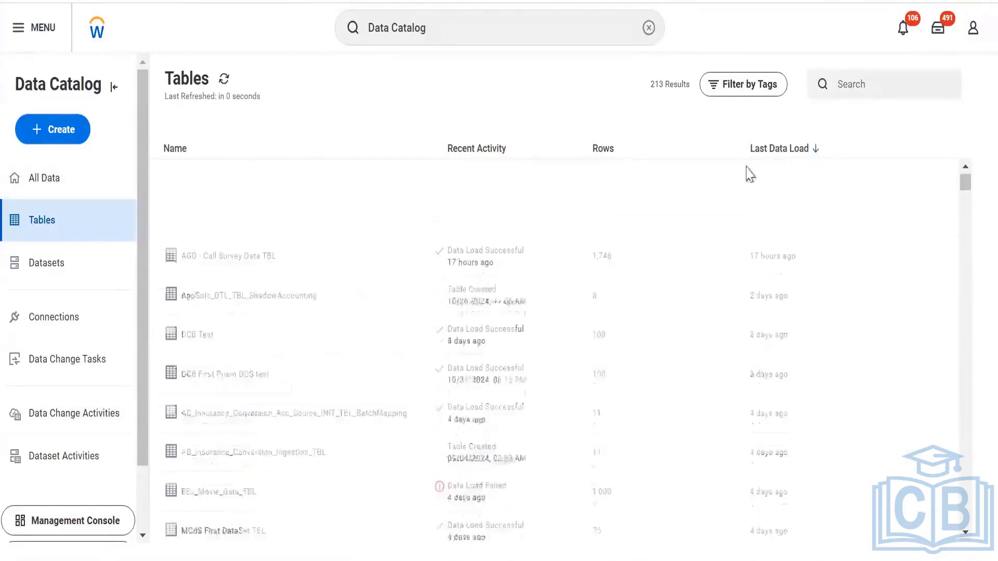
- Search the catalog's tables for "dv table" and clear the search
{"action": "left_click", "coordinate": [844, 84]}
{"action": "type", "text": "dy table"}
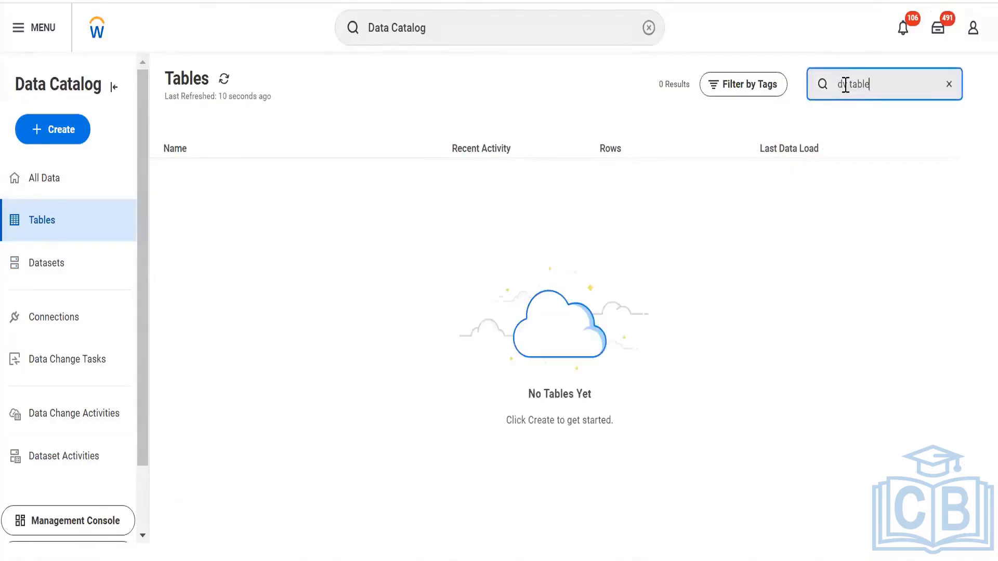
{"action": "triple_click", "coordinate": [907, 95]}
{"action": "key", "text": "BackSpace"}
- Create a table named TBL DV Worker Data with an existing table or dataset as its schema source
{"action": "left_click", "coordinate": [70, 130]}
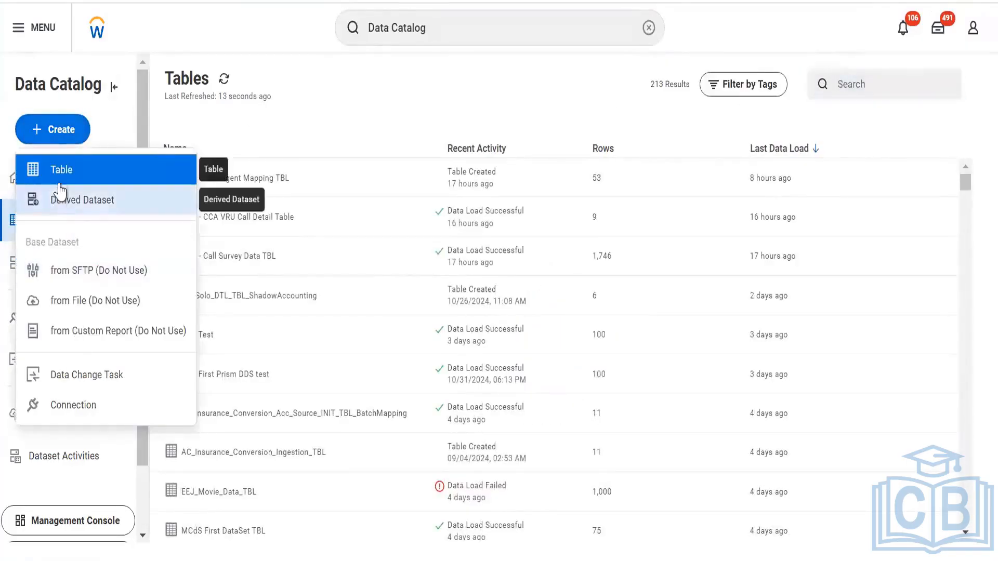
{"action": "left_click", "coordinate": [60, 180]}
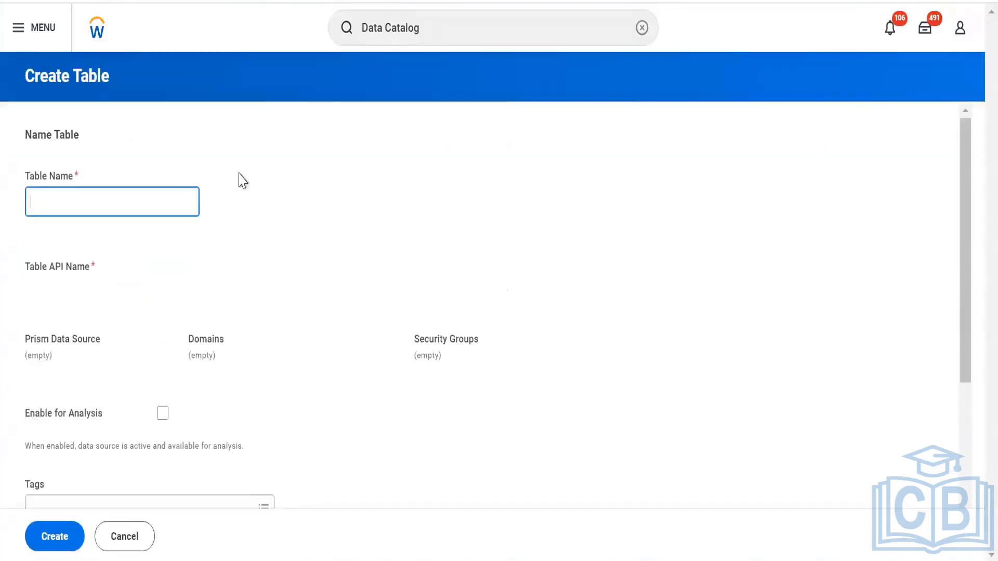
{"action": "type", "text": "TB"}
{"action": "key", "text": "BackSpace"}
{"action": "type", "text": "BL DV Worker"}
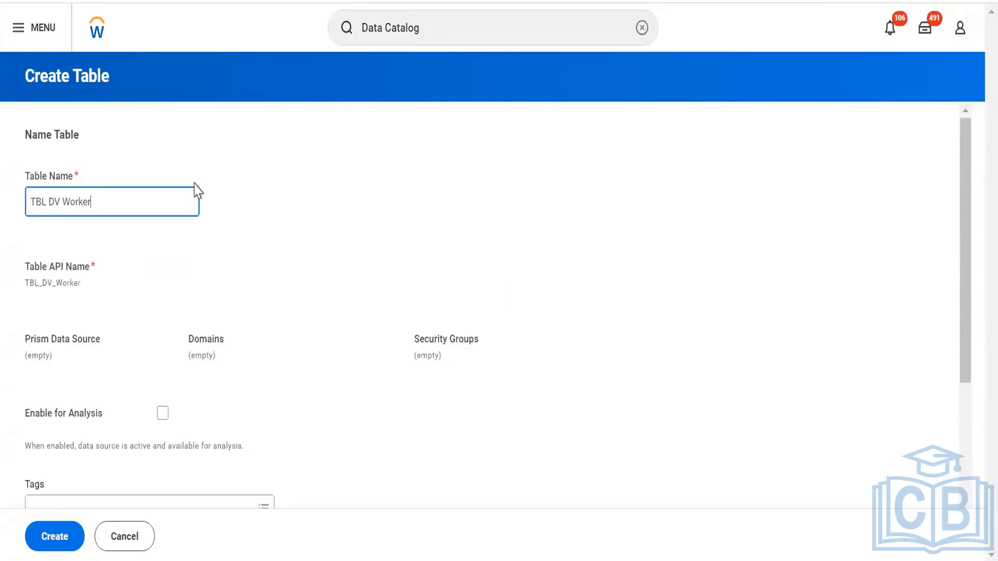
{"action": "type", "text": " Data"}
{"action": "scroll", "coordinate": [194, 191], "scroll_direction": "down", "scroll_amount": 4}
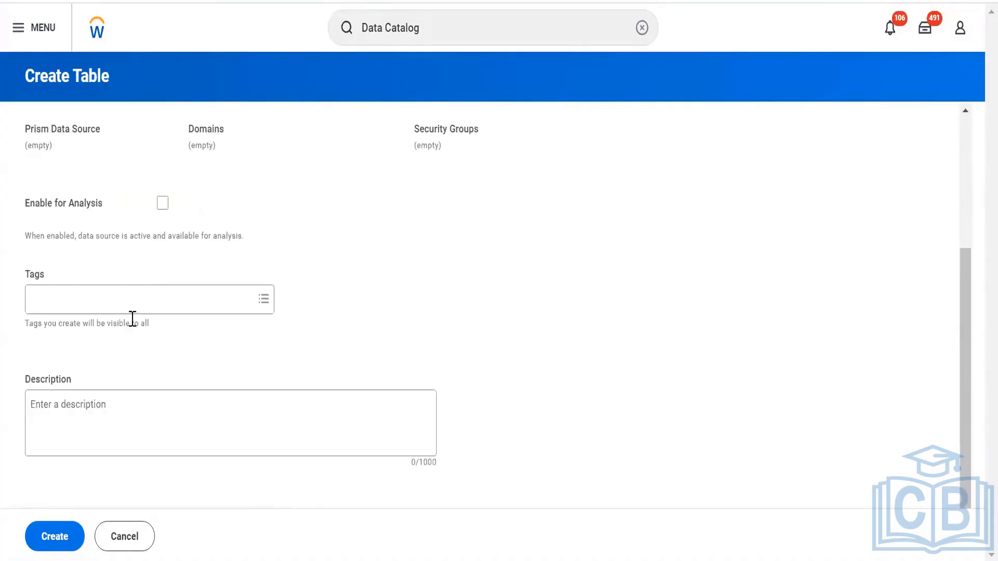
{"action": "left_click", "coordinate": [52, 534]}
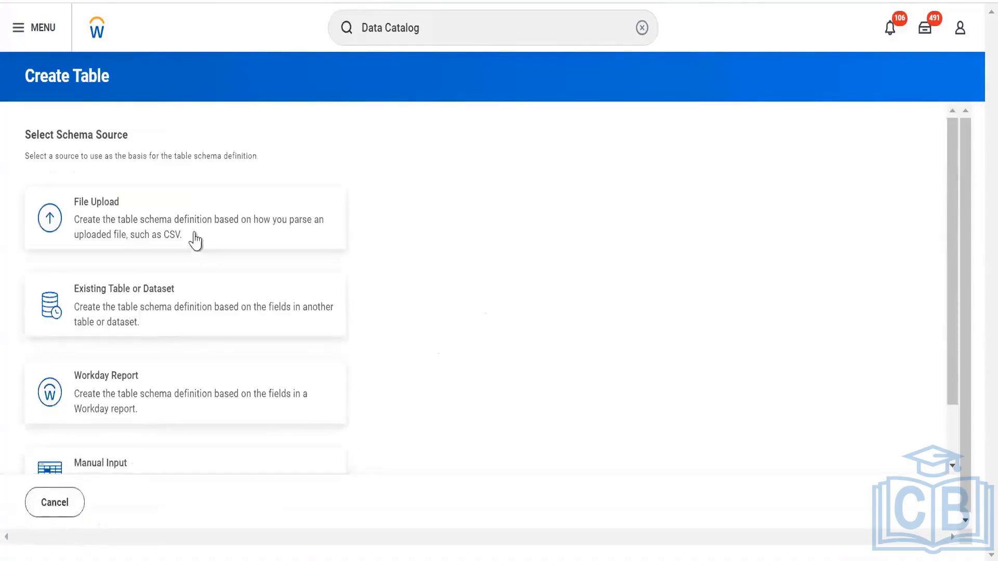
{"action": "left_click", "coordinate": [141, 330]}
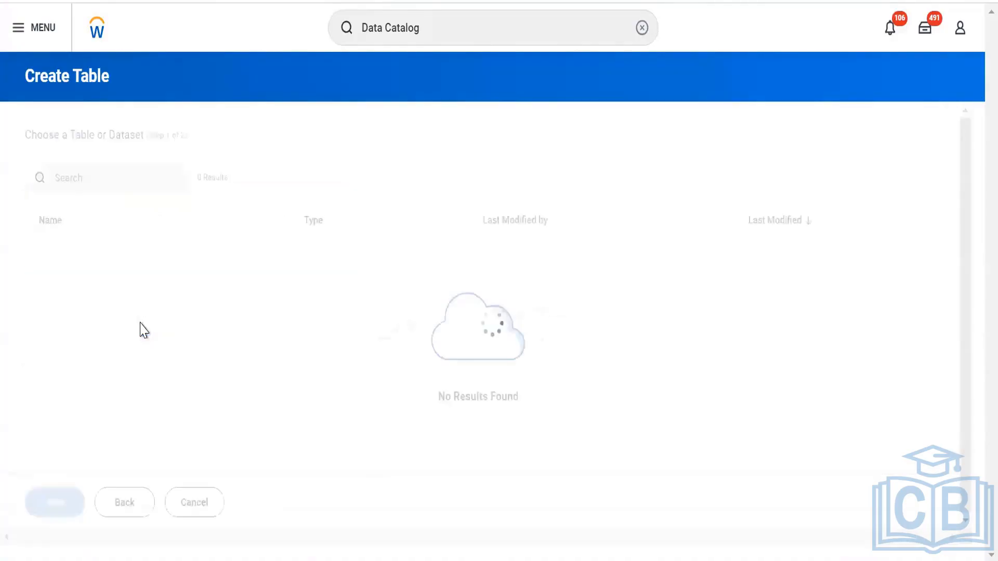
- Search the available tables and datasets for "dv org"
{"action": "left_click", "coordinate": [139, 179]}
{"action": "type", "text": "d"}
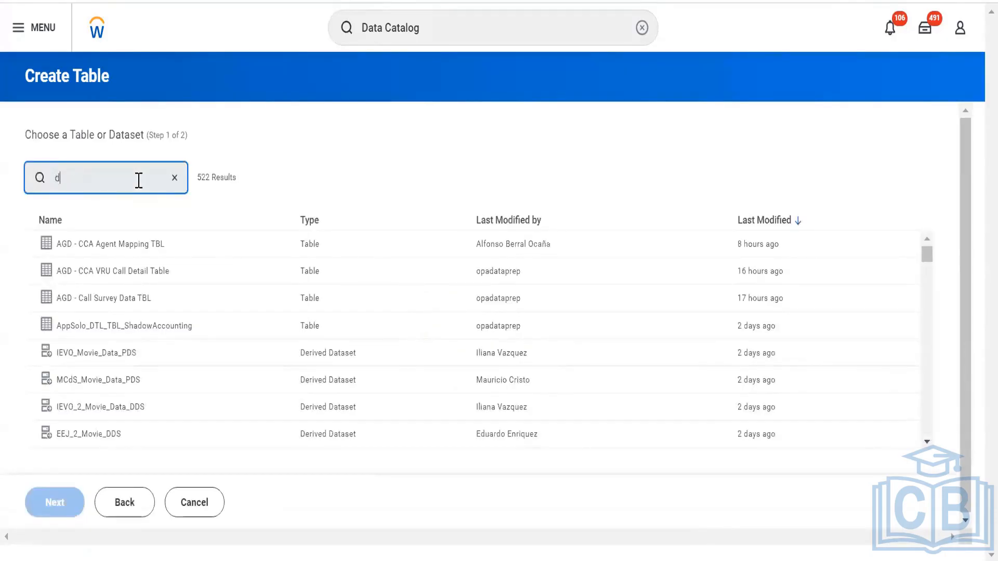
{"action": "type", "text": "v rof"}
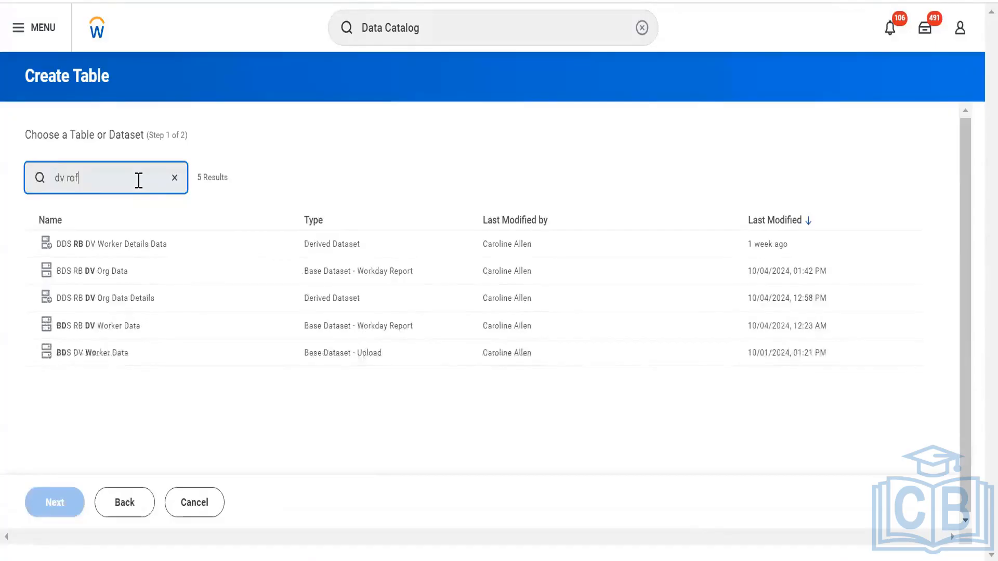
{"action": "key", "text": "BackSpace"}
{"action": "key", "text": "BackSpace"}
{"action": "key", "text": "BackSpace"}
{"action": "type", "text": "org"}
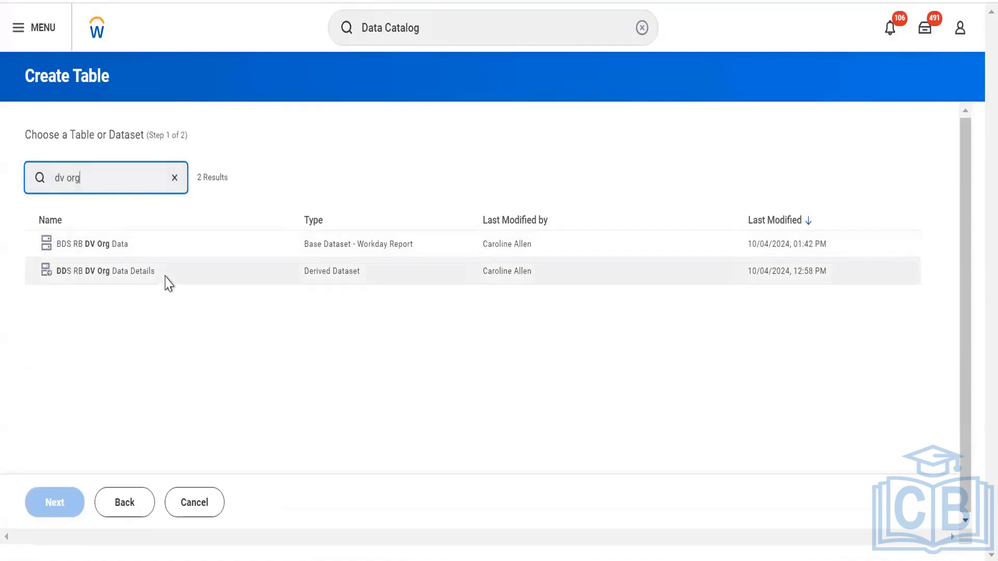
- Try the base dataset BDS RB DV Org Data as the schema source, review its fields and return to the source selection
{"action": "left_click", "coordinate": [304, 253]}
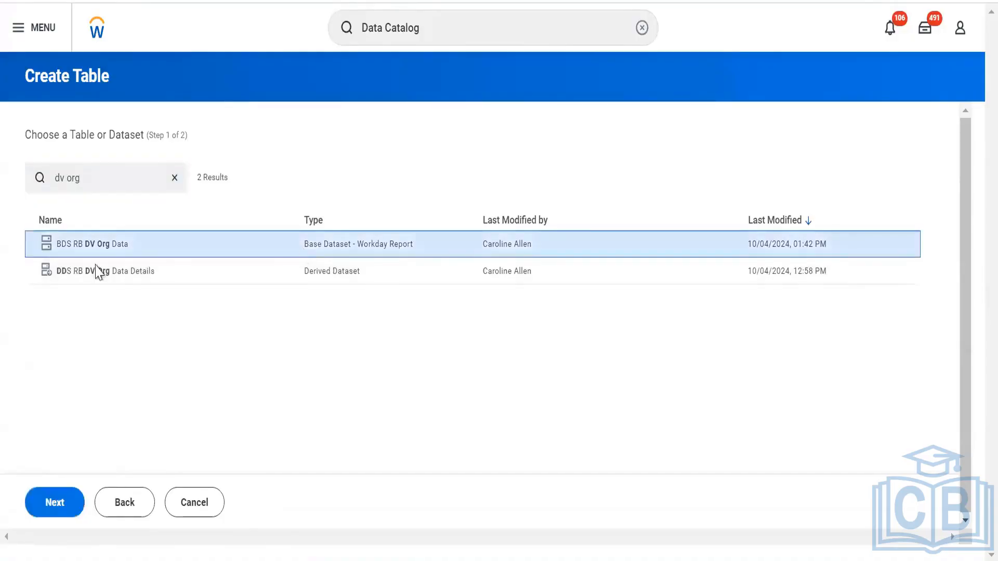
{"action": "left_click", "coordinate": [50, 512]}
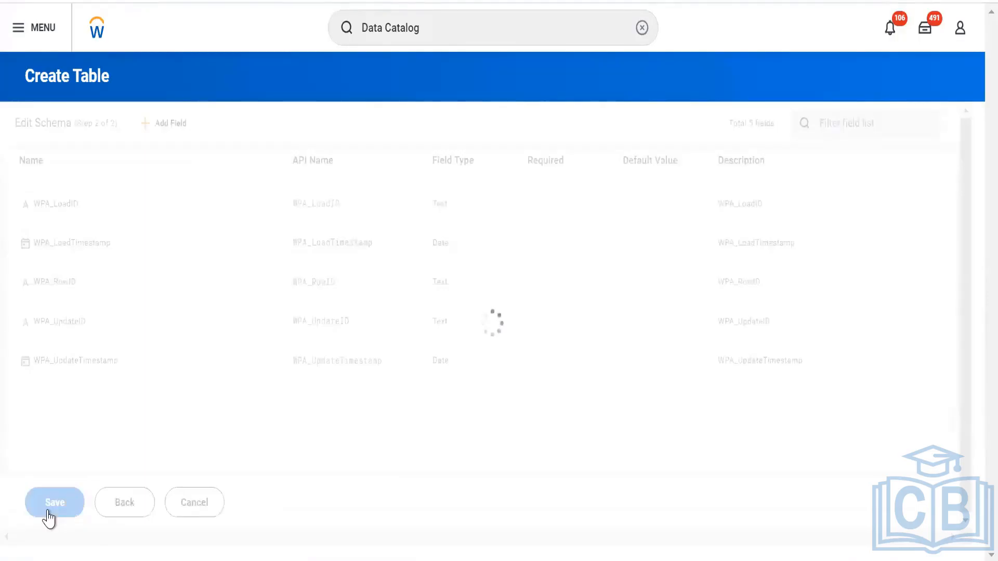
{"action": "scroll", "coordinate": [138, 316], "scroll_direction": "down", "scroll_amount": 5}
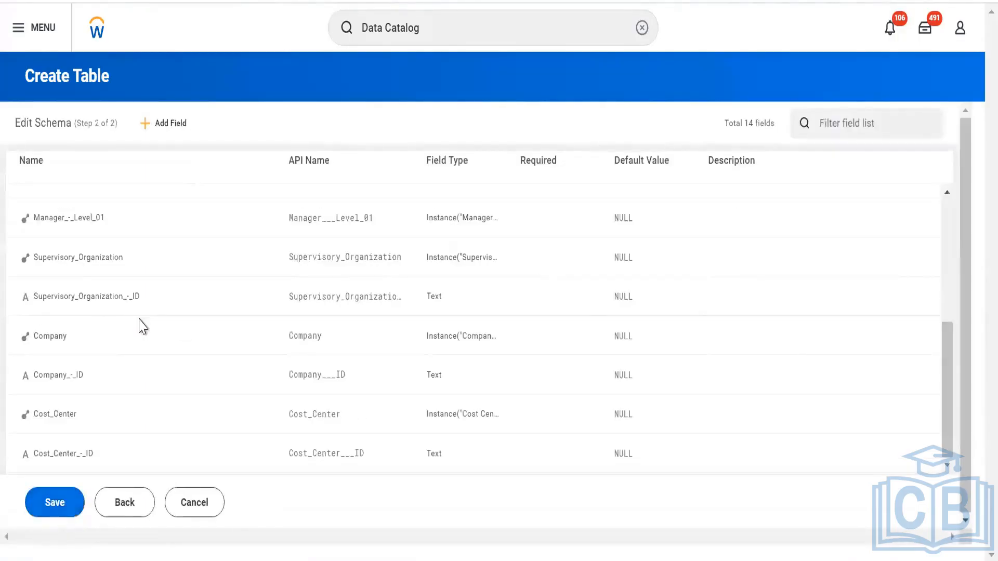
{"action": "scroll", "coordinate": [138, 318], "scroll_direction": "up", "scroll_amount": 5}
{"action": "scroll", "coordinate": [139, 343], "scroll_direction": "down", "scroll_amount": 5}
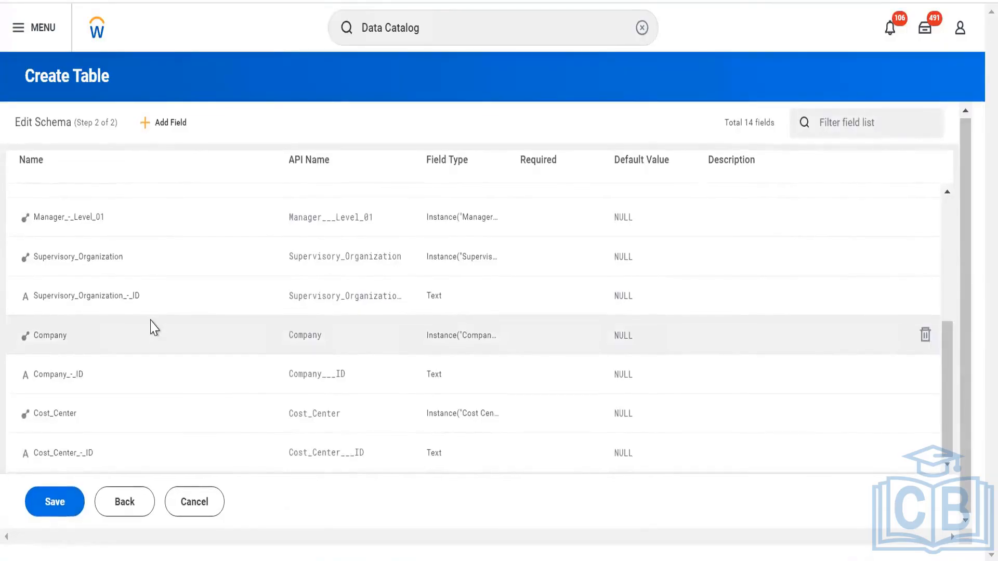
{"action": "left_click", "coordinate": [129, 514]}
- Try the derived dataset DDS RB DV Org Data Details as the schema source, check its fields and return to the source selection
{"action": "left_click", "coordinate": [178, 281]}
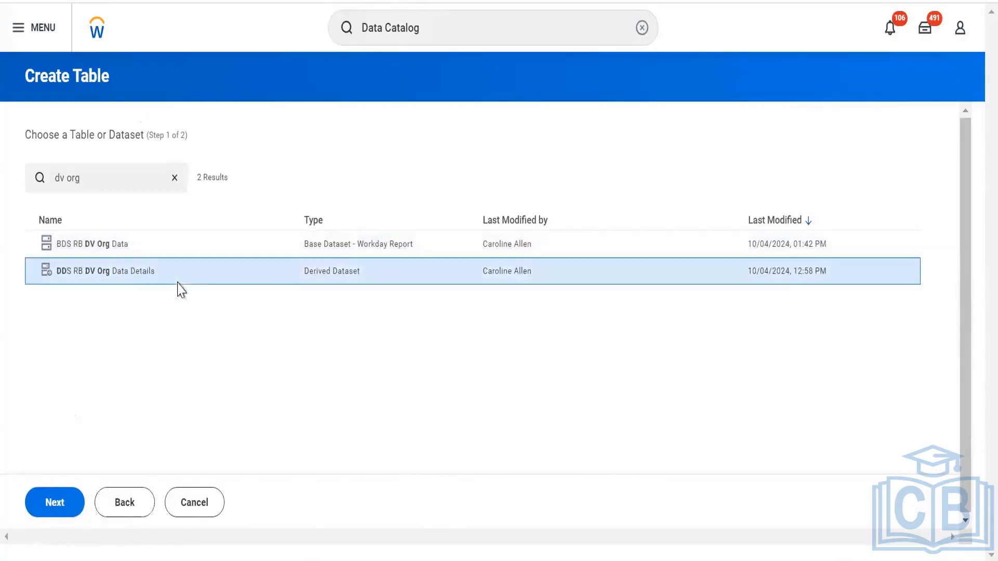
{"action": "left_click", "coordinate": [55, 502]}
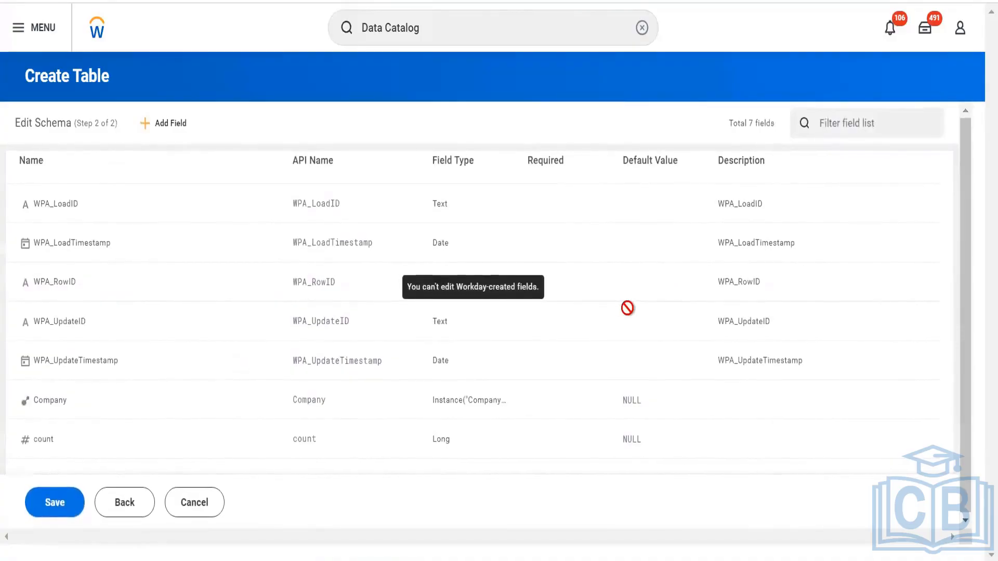
{"action": "left_click", "coordinate": [147, 506]}
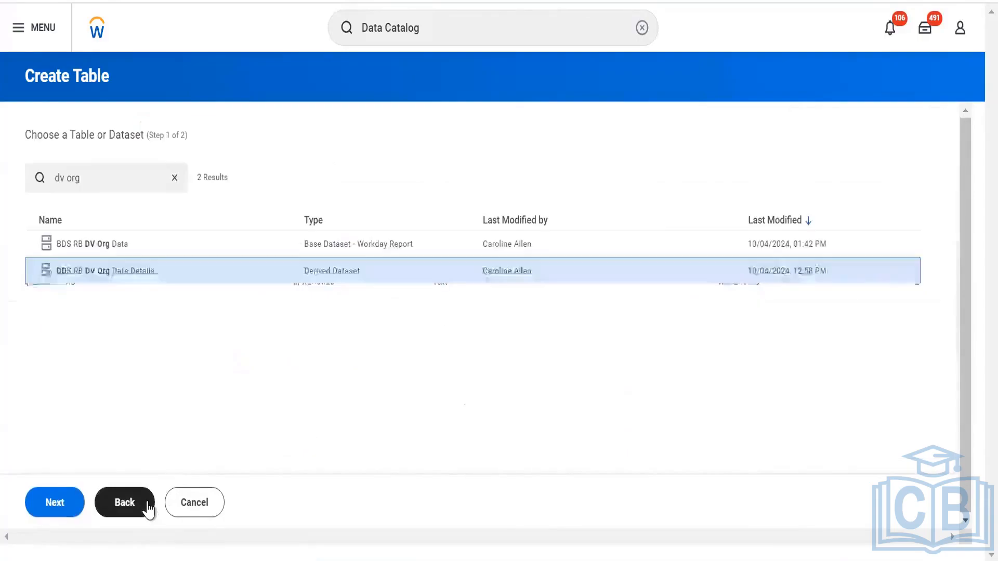
- Change the schema source search to "dv worker"
{"action": "left_click", "coordinate": [130, 170]}
{"action": "key", "text": "BackSpace"}
{"action": "key", "text": "BackSpace"}
{"action": "key", "text": "BackSpace"}
{"action": "key", "text": "BackSpace"}
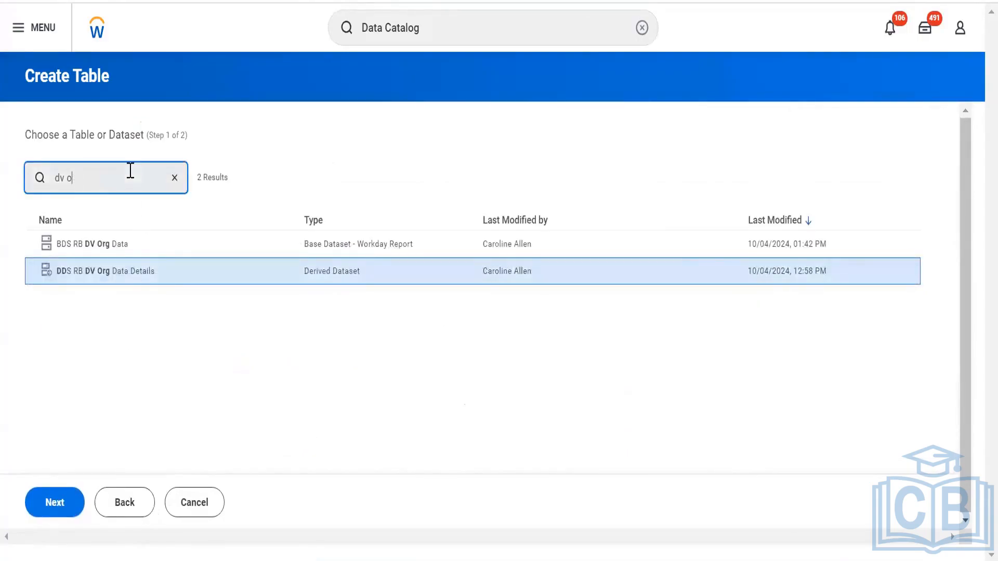
{"action": "type", "text": "worker"}
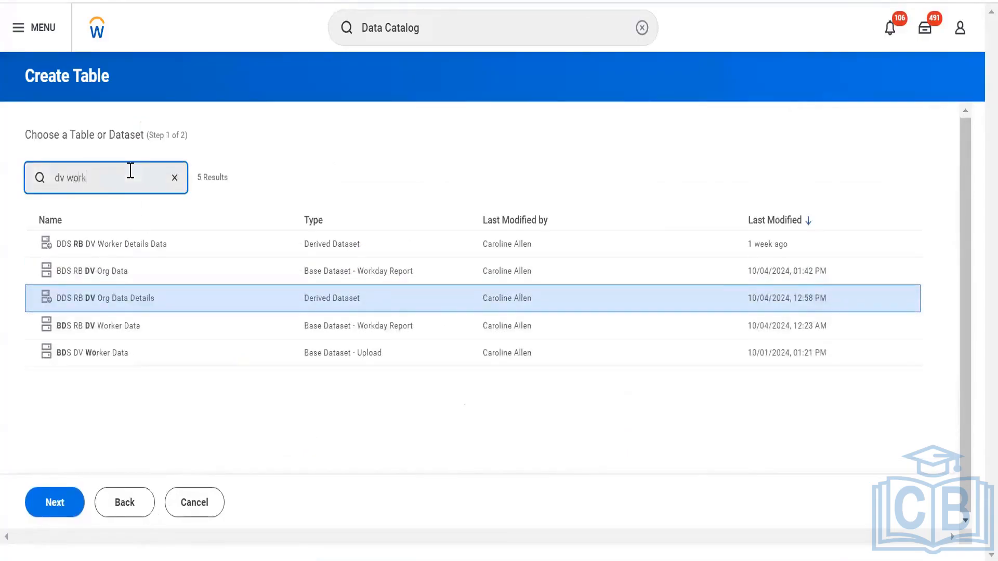
- Try the derived dataset DDS RB DV Worker Details Data as the schema source, review its fields and return to the source selection
{"action": "left_click", "coordinate": [125, 245]}
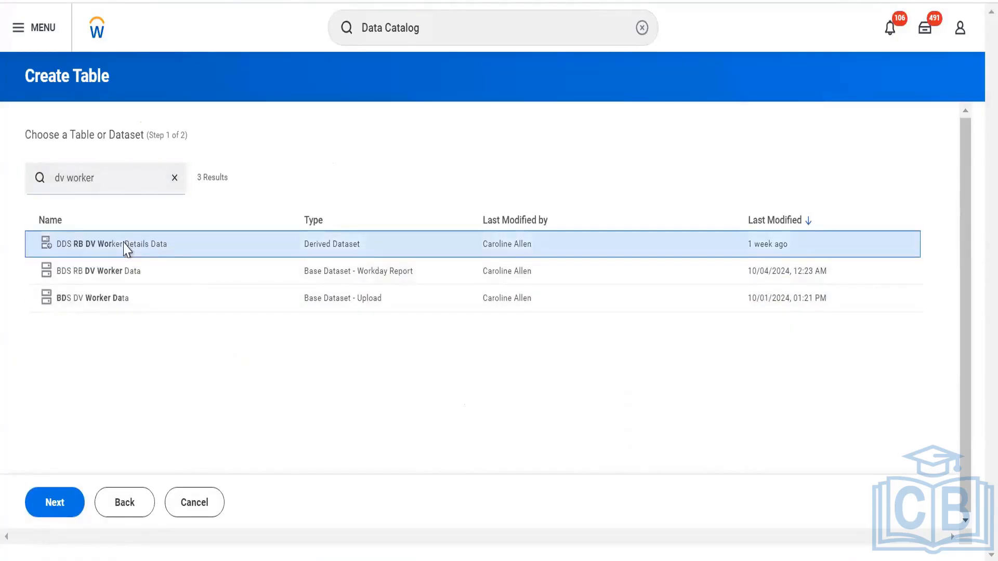
{"action": "left_click", "coordinate": [51, 502]}
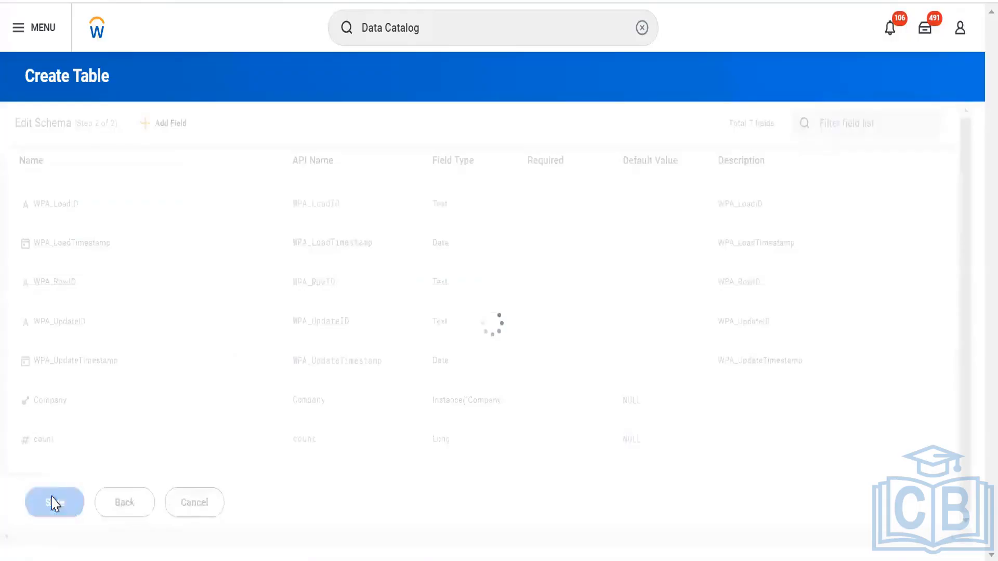
{"action": "scroll", "coordinate": [193, 312], "scroll_direction": "down", "scroll_amount": 10}
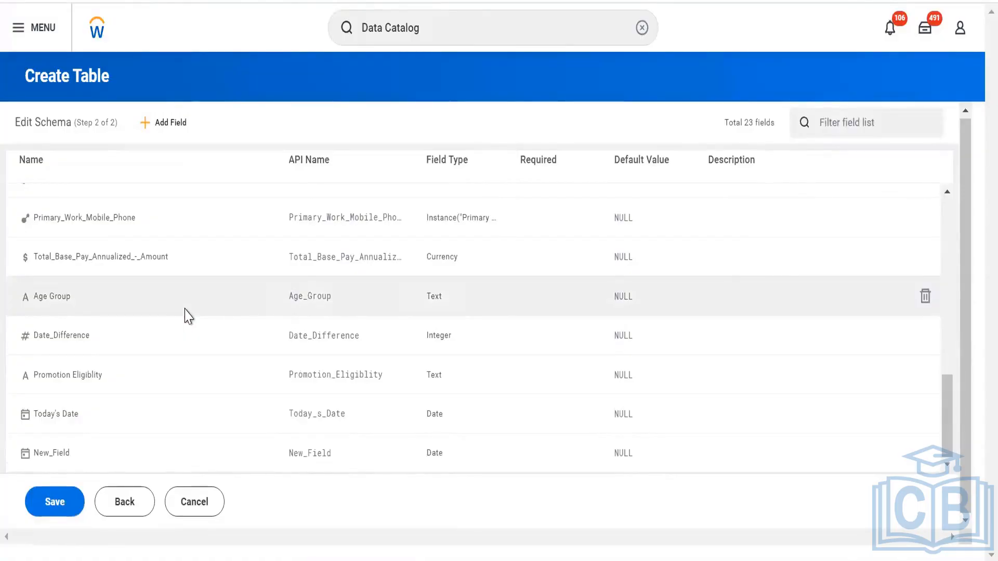
{"action": "scroll", "coordinate": [187, 315], "scroll_direction": "up", "scroll_amount": 11}
{"action": "left_click", "coordinate": [144, 497]}
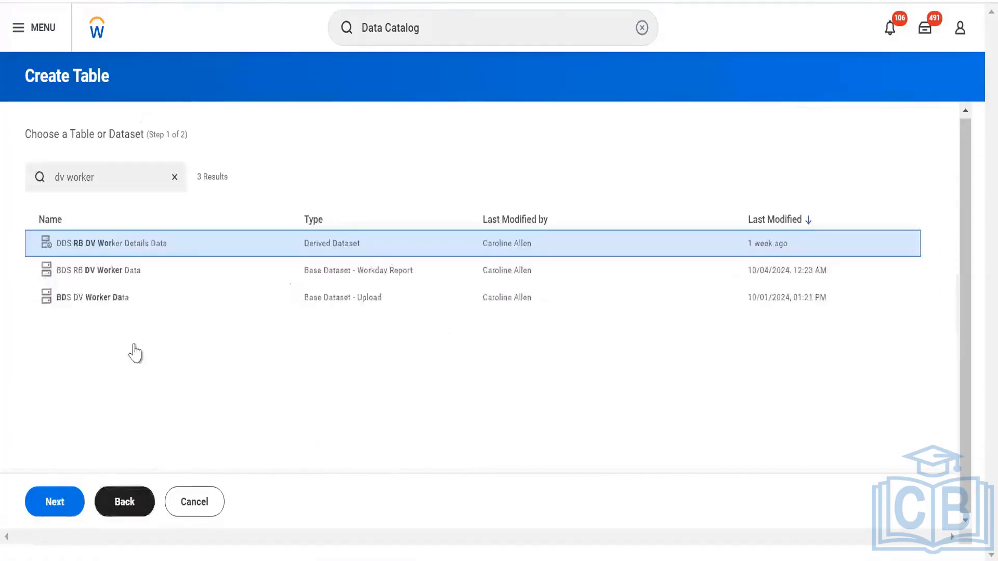
- Base the table's schema on the base dataset BDS RB DV Worker Data and review its field list
{"action": "left_click", "coordinate": [157, 275]}
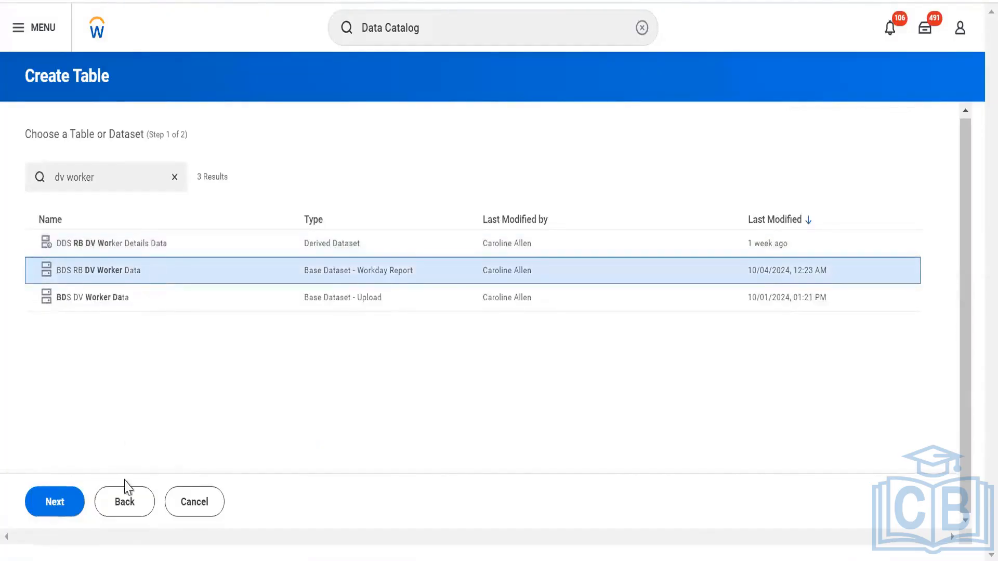
{"action": "left_click", "coordinate": [72, 502]}
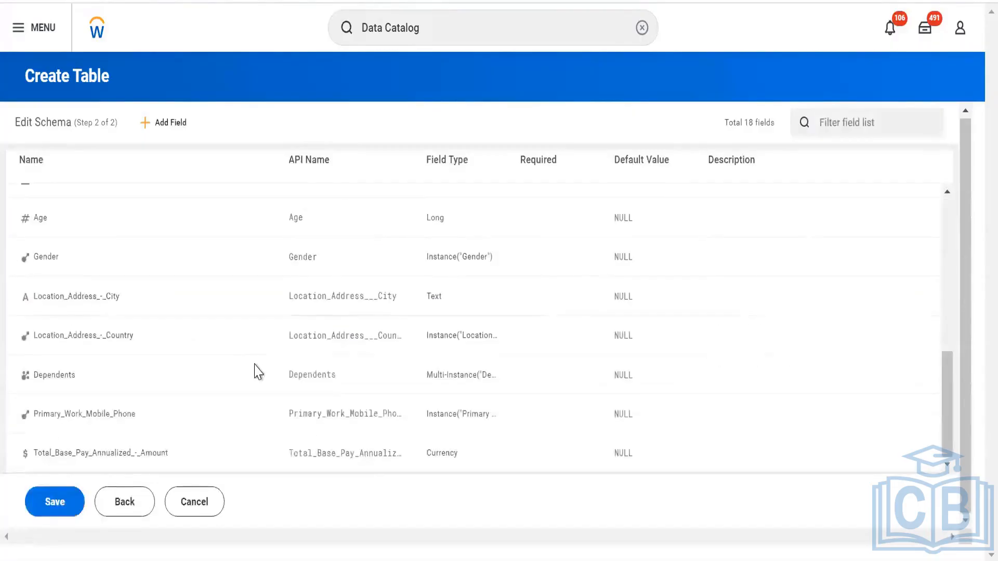
{"action": "scroll", "coordinate": [254, 372], "scroll_direction": "up", "scroll_amount": 8}
{"action": "scroll", "coordinate": [255, 370], "scroll_direction": "down", "scroll_amount": 8}
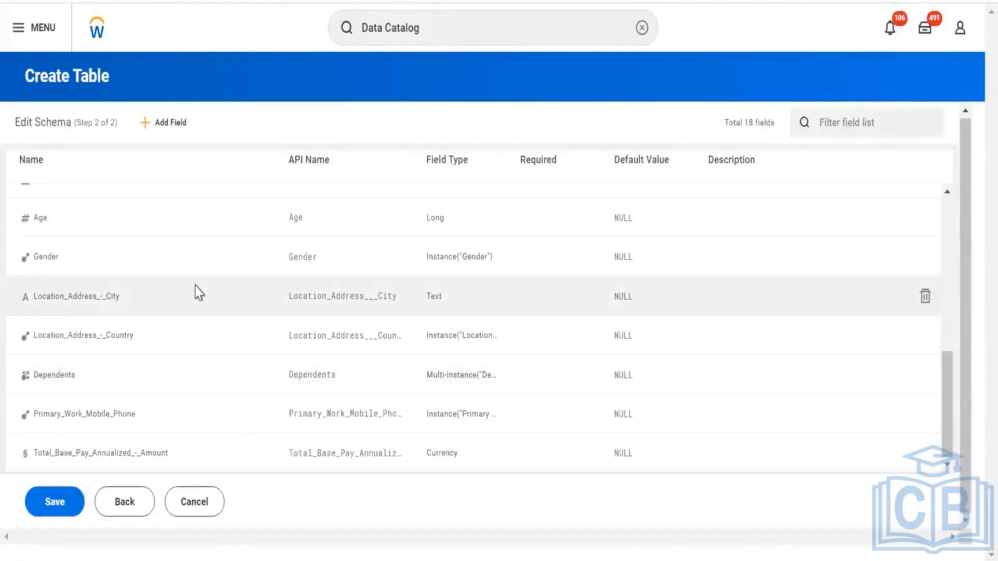
{"action": "scroll", "coordinate": [199, 293], "scroll_direction": "up", "scroll_amount": 8}
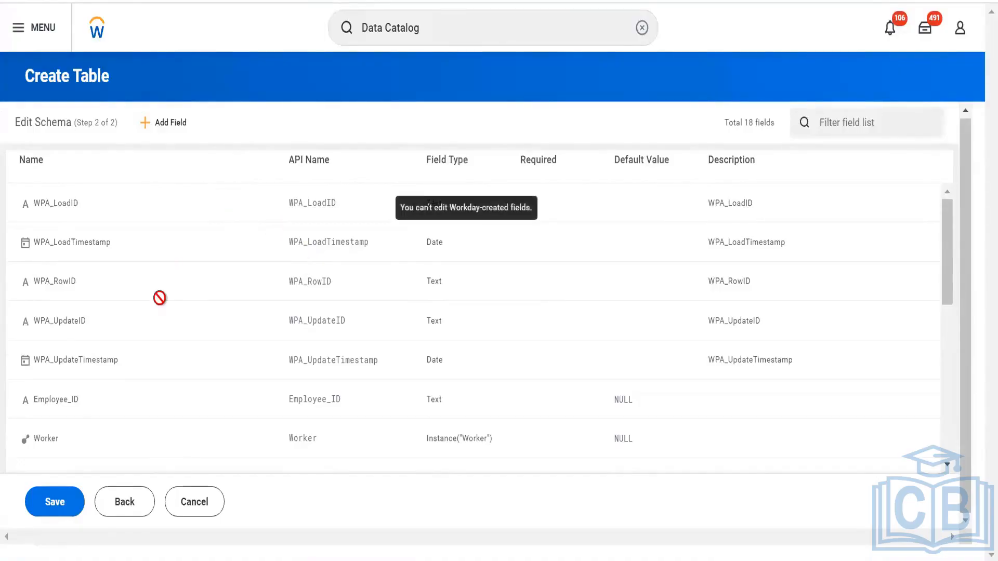
{"action": "scroll", "coordinate": [160, 298], "scroll_direction": "down", "scroll_amount": 3}
{"action": "scroll", "coordinate": [160, 305], "scroll_direction": "up", "scroll_amount": 3}
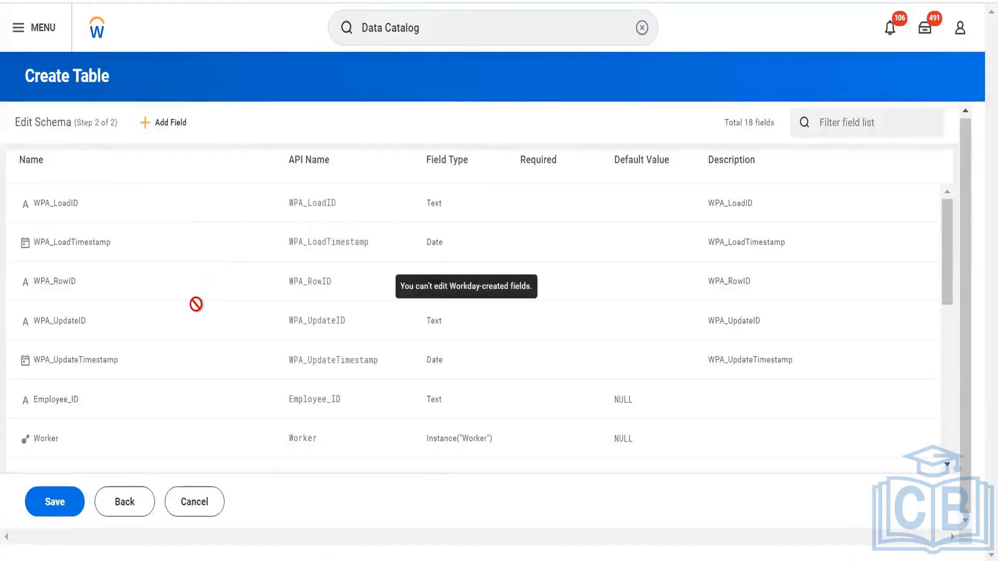
{"action": "scroll", "coordinate": [196, 304], "scroll_direction": "down", "scroll_amount": 10}
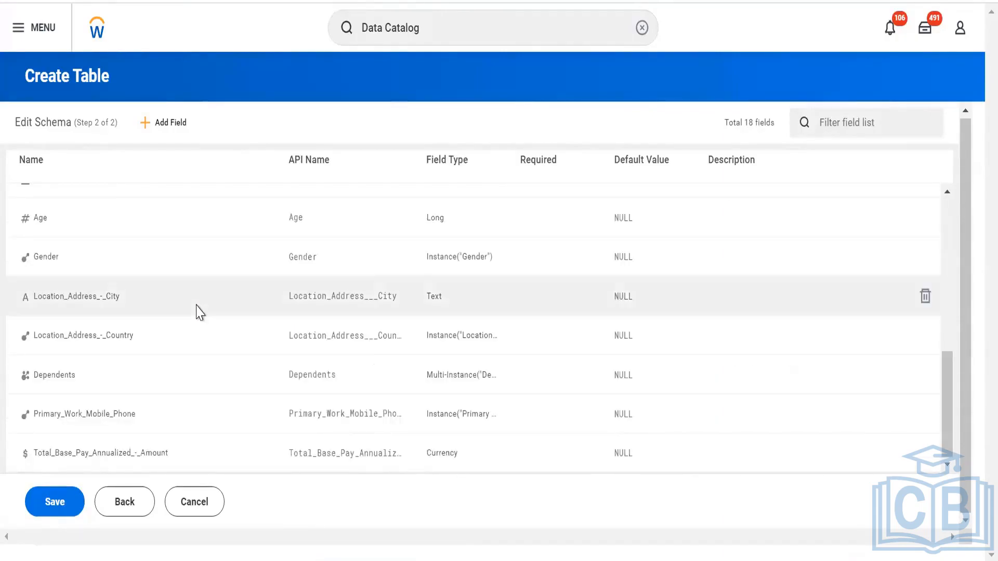
{"action": "scroll", "coordinate": [199, 312], "scroll_direction": "up", "scroll_amount": 10}
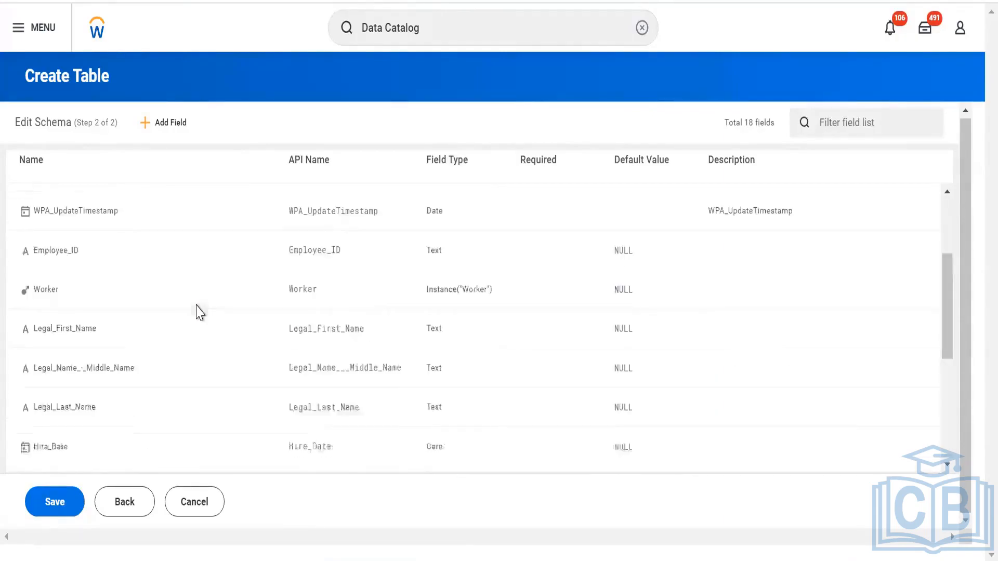
- Save the new table, open its details and review its fields and the actions available for it
{"action": "left_click", "coordinate": [61, 509]}
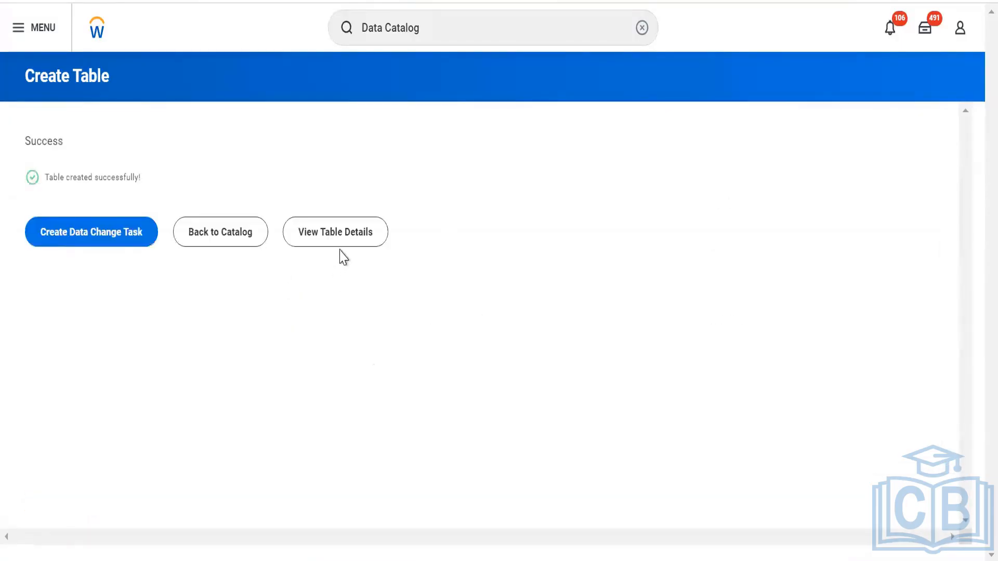
{"action": "left_click", "coordinate": [345, 238]}
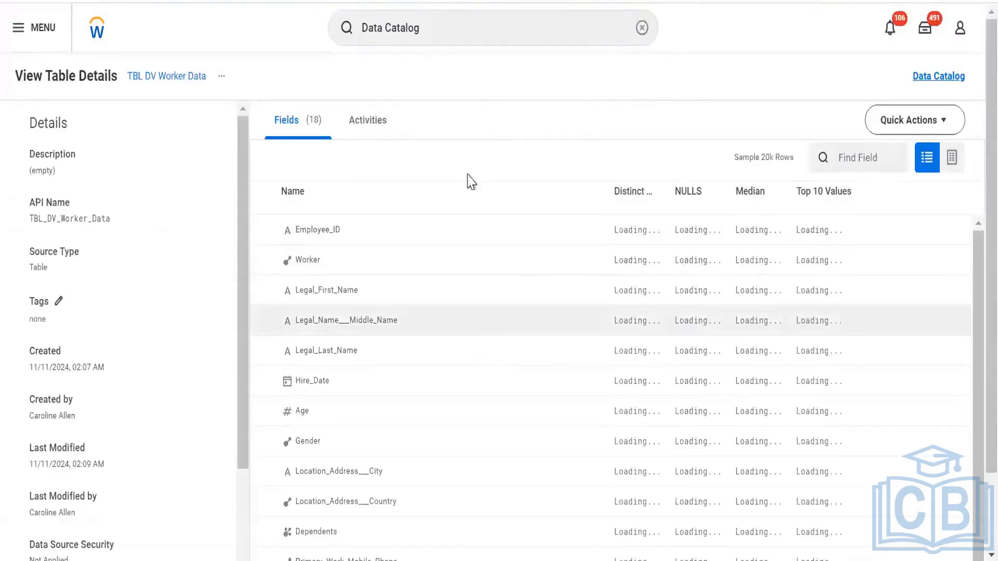
{"action": "scroll", "coordinate": [644, 383], "scroll_direction": "down", "scroll_amount": 2}
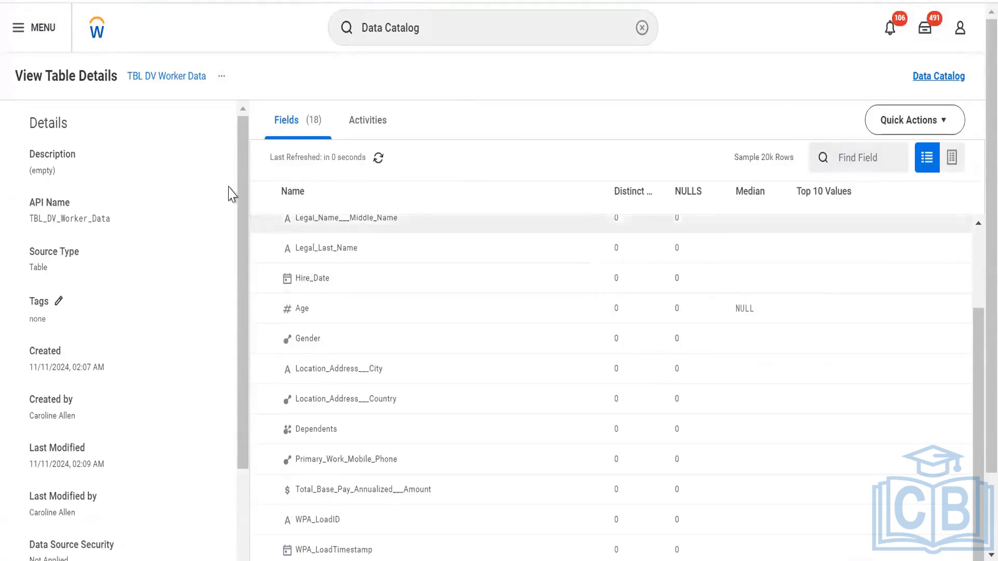
{"action": "left_click", "coordinate": [221, 79]}
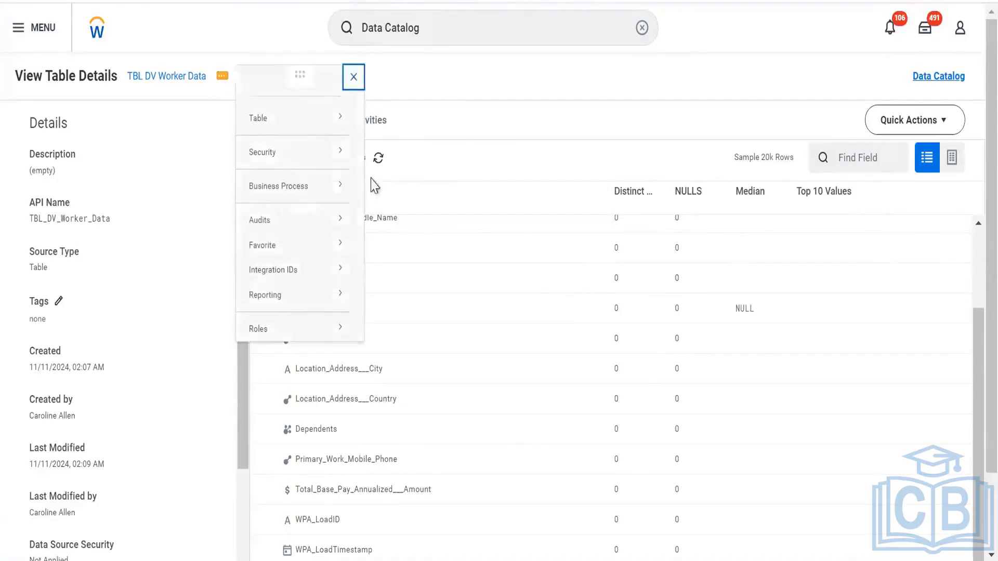
{"action": "left_click", "coordinate": [896, 126]}
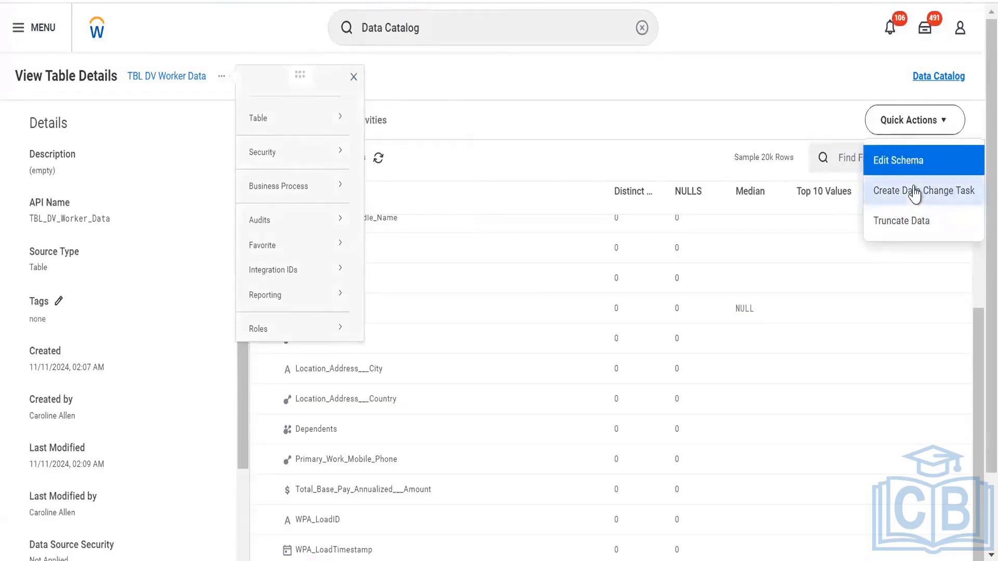
- Return to the Data Catalog and start a new data change task using Workday Report as its source connection
{"action": "left_click", "coordinate": [934, 83]}
{"action": "left_click", "coordinate": [934, 84]}
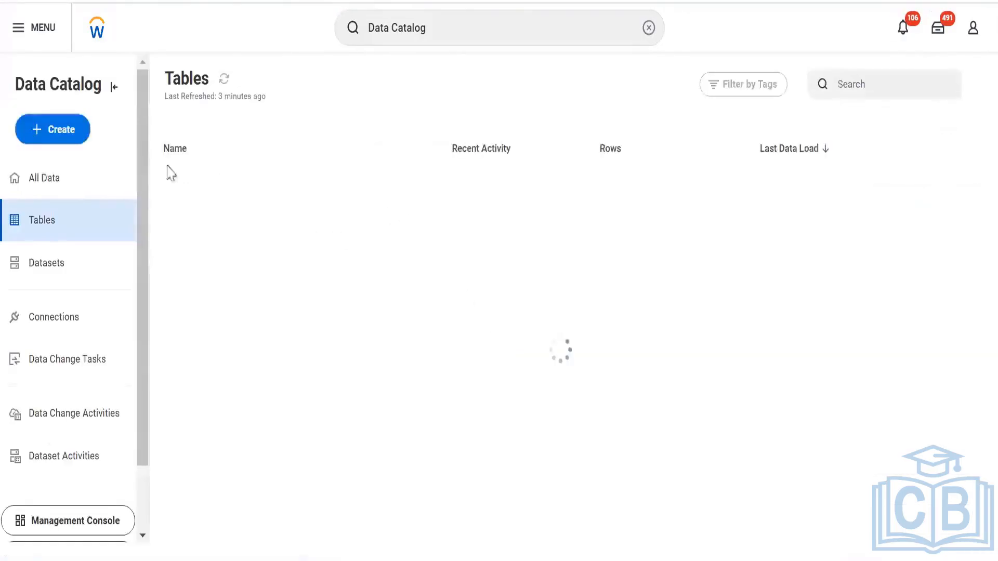
{"action": "left_click", "coordinate": [46, 358]}
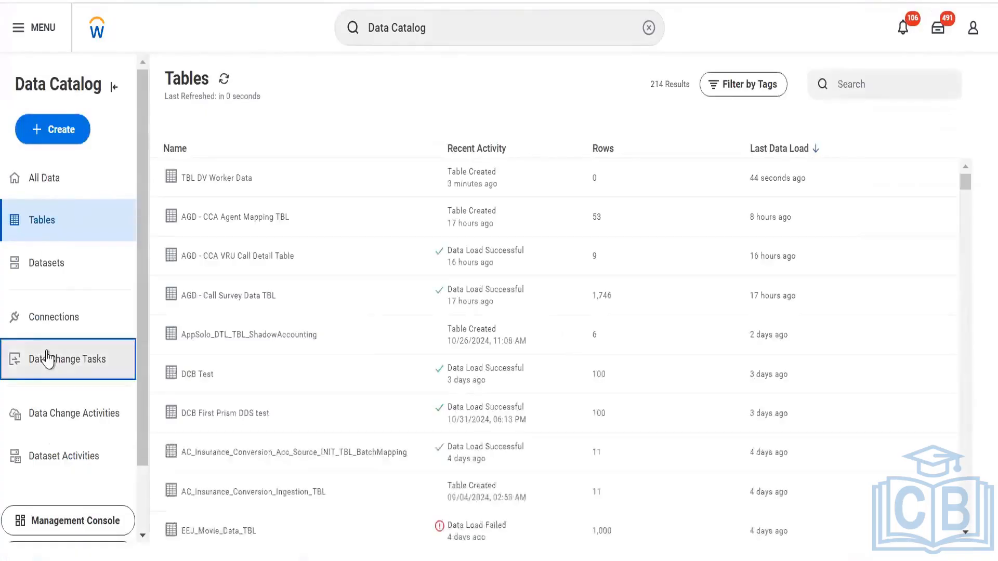
{"action": "left_click", "coordinate": [55, 136]}
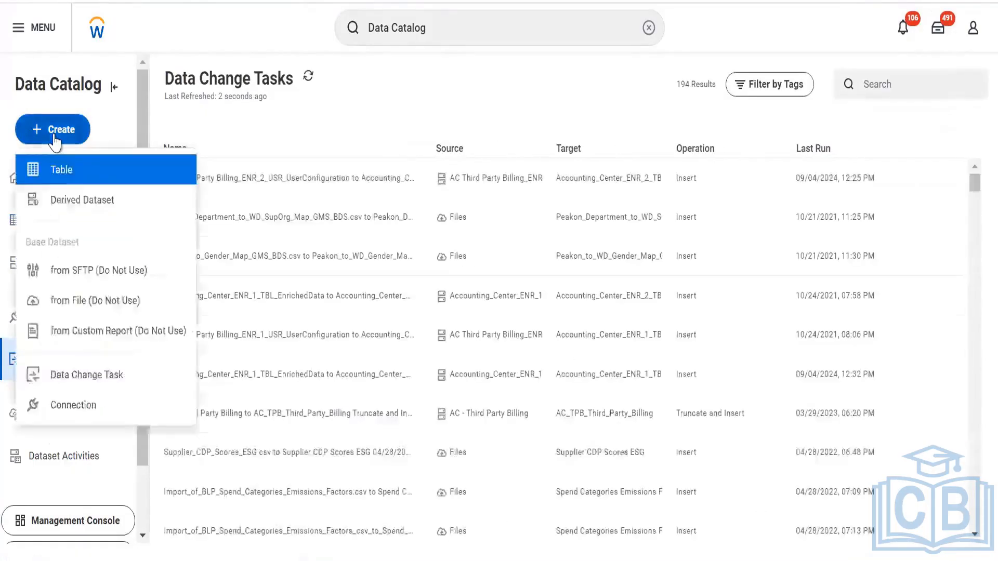
{"action": "left_click", "coordinate": [78, 376]}
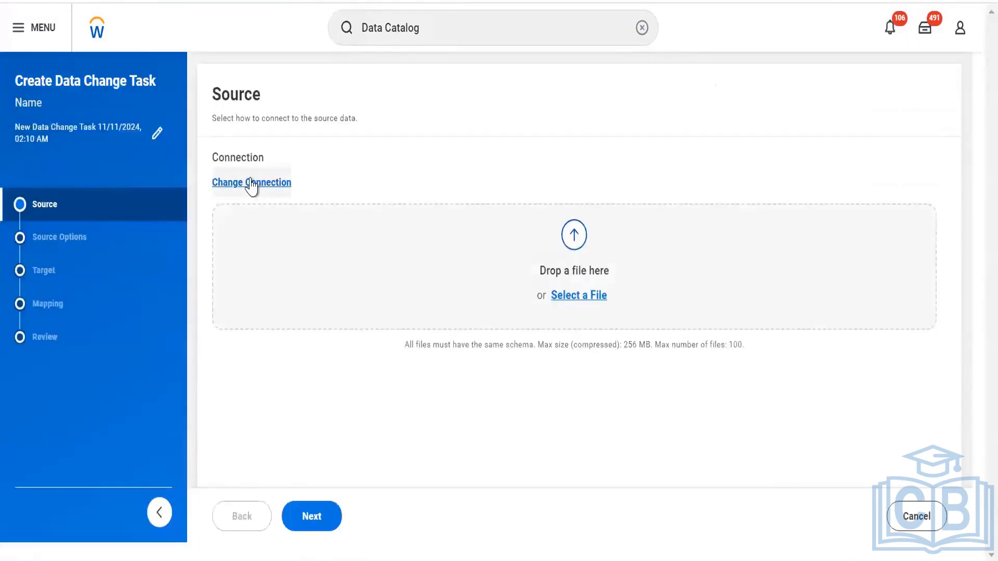
{"action": "left_click", "coordinate": [252, 183]}
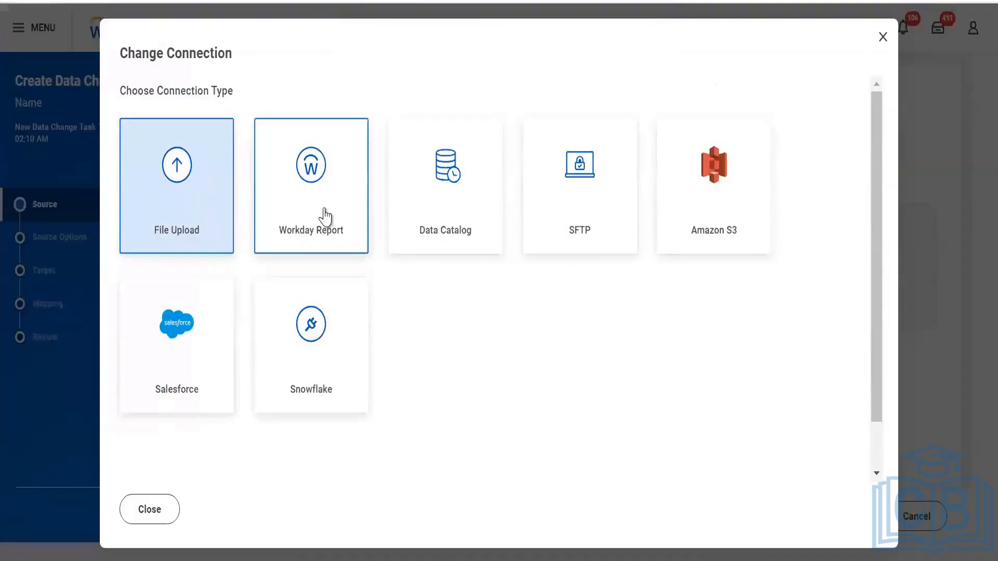
{"action": "left_click", "coordinate": [325, 216]}
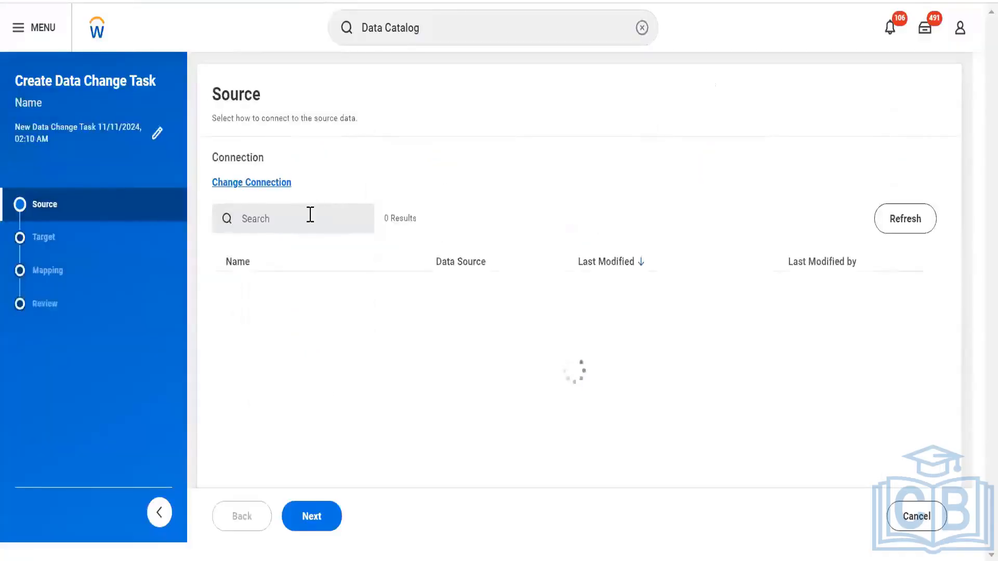
- Search the source reports for "dv worker", refresh the list and clear the search
{"action": "type", "text": "dv worker"}
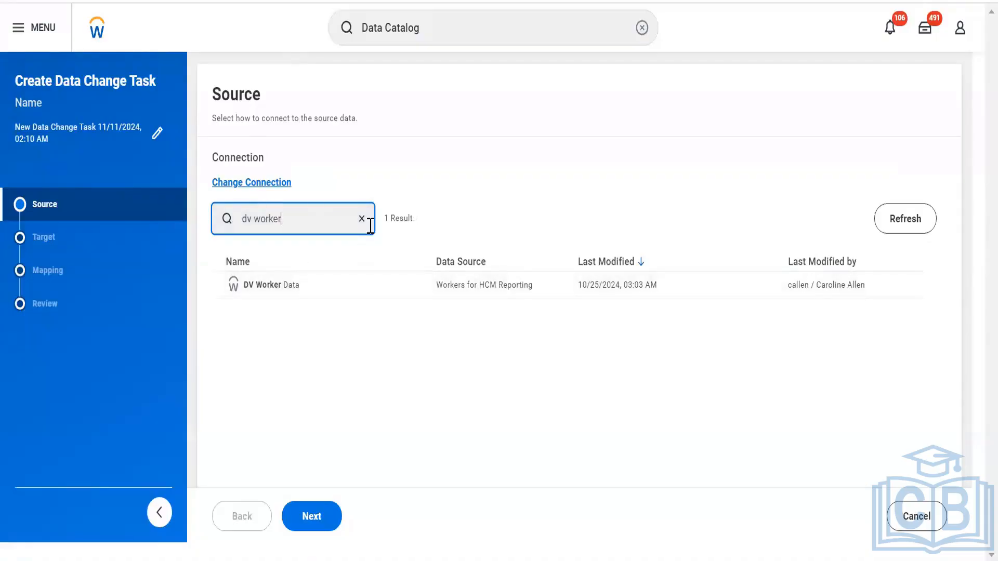
{"action": "left_click", "coordinate": [900, 231]}
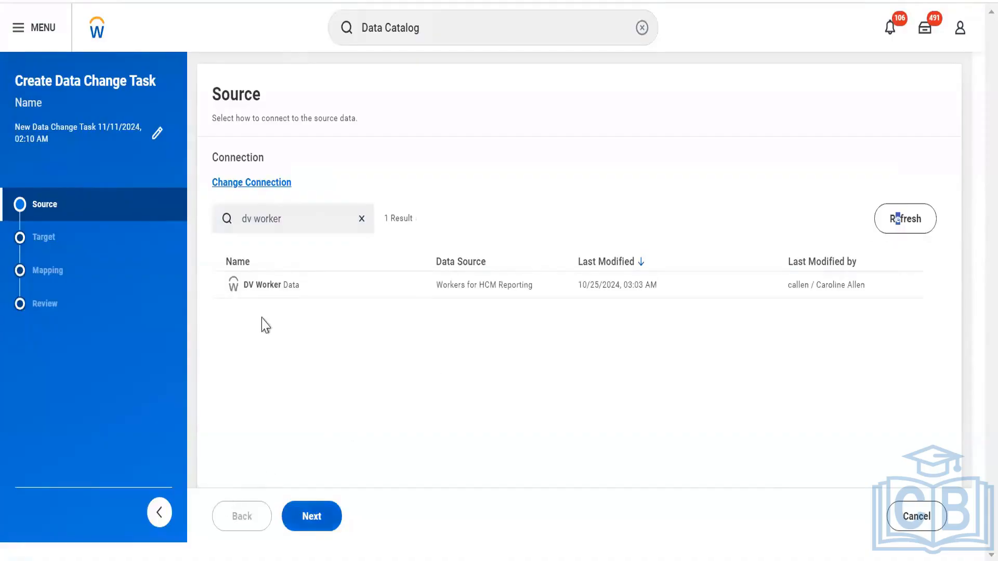
{"action": "left_click", "coordinate": [284, 217]}
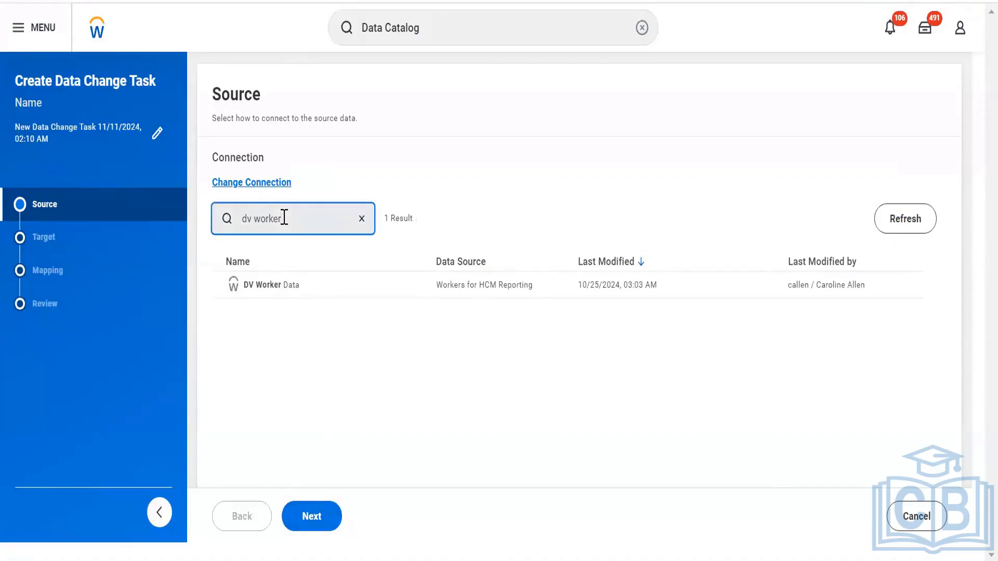
{"action": "key", "text": "BackSpace"}
{"action": "key", "text": "BackSpace"}
{"action": "key", "text": "BackSpace"}
{"action": "key", "text": "BackSpace"}
{"action": "key", "text": "BackSpace"}
{"action": "key", "text": "BackSpace"}
{"action": "key", "text": "BackSpace"}
{"action": "key", "text": "BackSpace"}
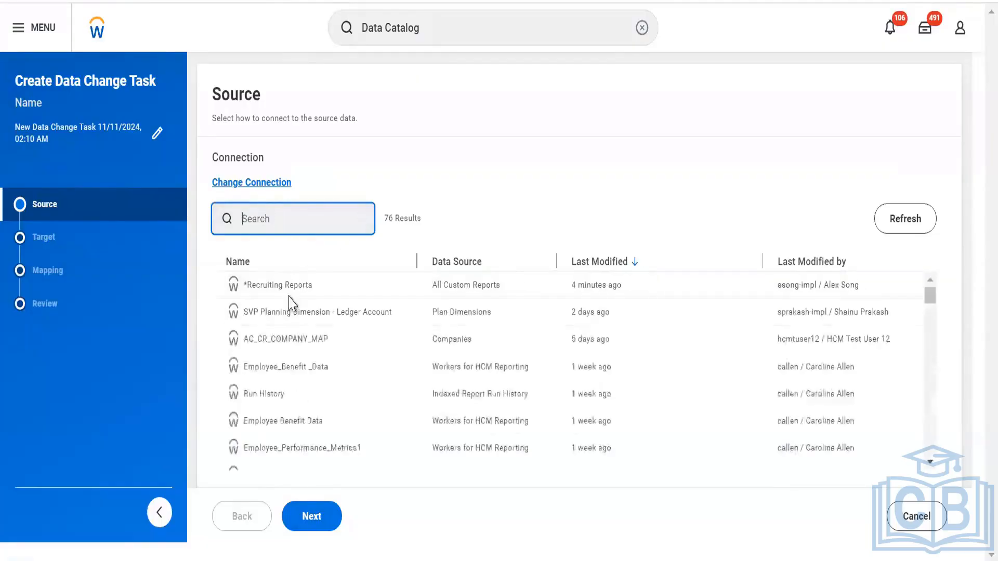
- Try the source report searches "dv", "rb" and "rv" in turn
{"action": "type", "text": "dv"}
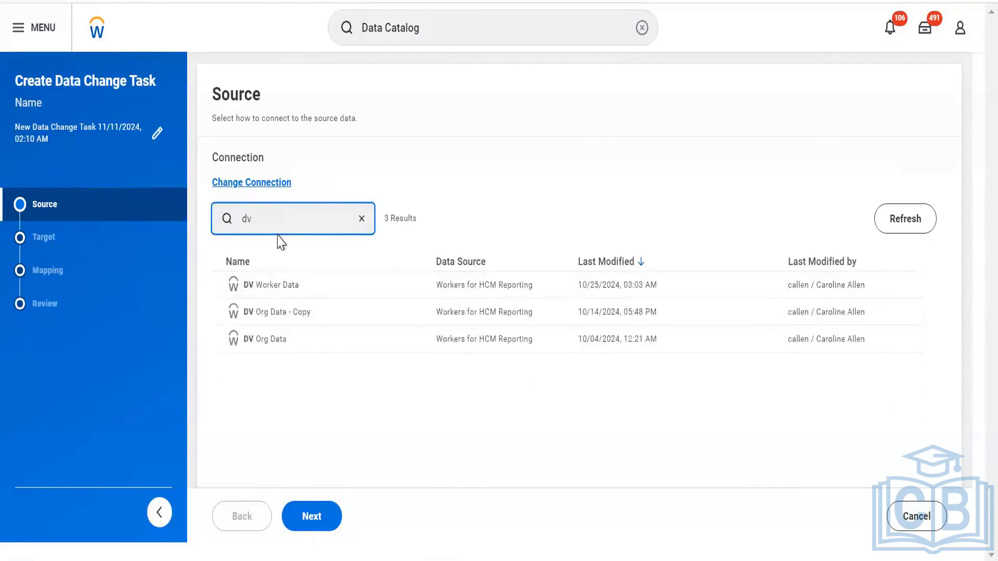
{"action": "key", "text": "BackSpace"}
{"action": "key", "text": "BackSpace"}
{"action": "type", "text": "r"}
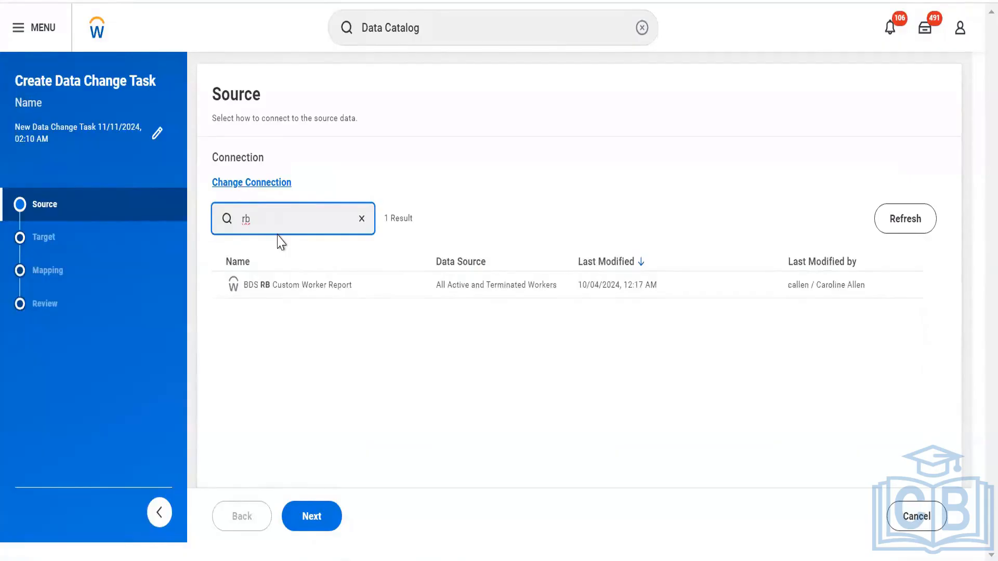
{"action": "type", "text": "b"}
{"action": "key", "text": "BackSpace"}
{"action": "type", "text": "v"}
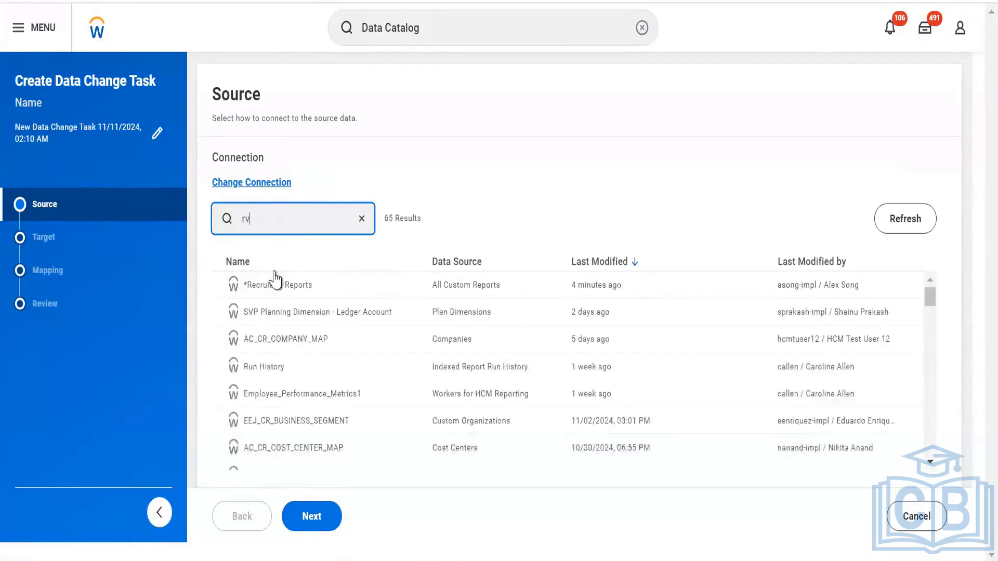
- Search the reports for "dv", choose DV Worker Data as the task's source and continue to the target selection
{"action": "key", "text": "BackSpace"}
{"action": "key", "text": "BackSpace"}
{"action": "type", "text": "dv"}
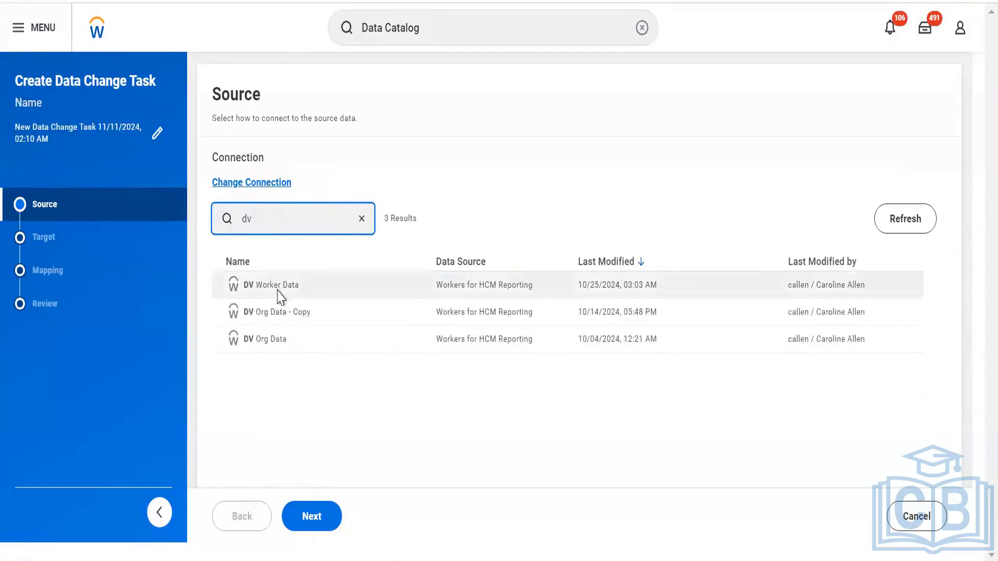
{"action": "left_click", "coordinate": [281, 296]}
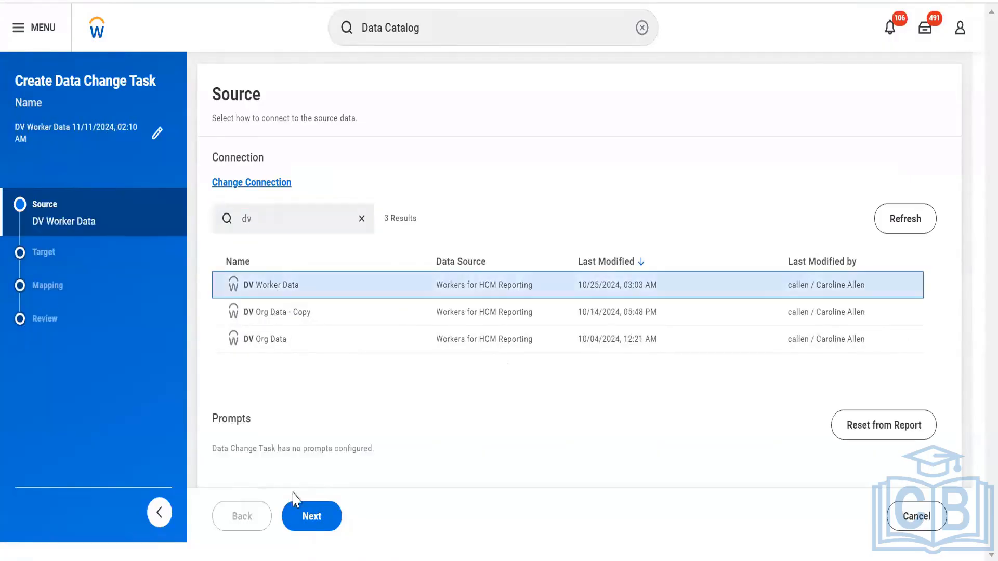
{"action": "left_click", "coordinate": [306, 517]}
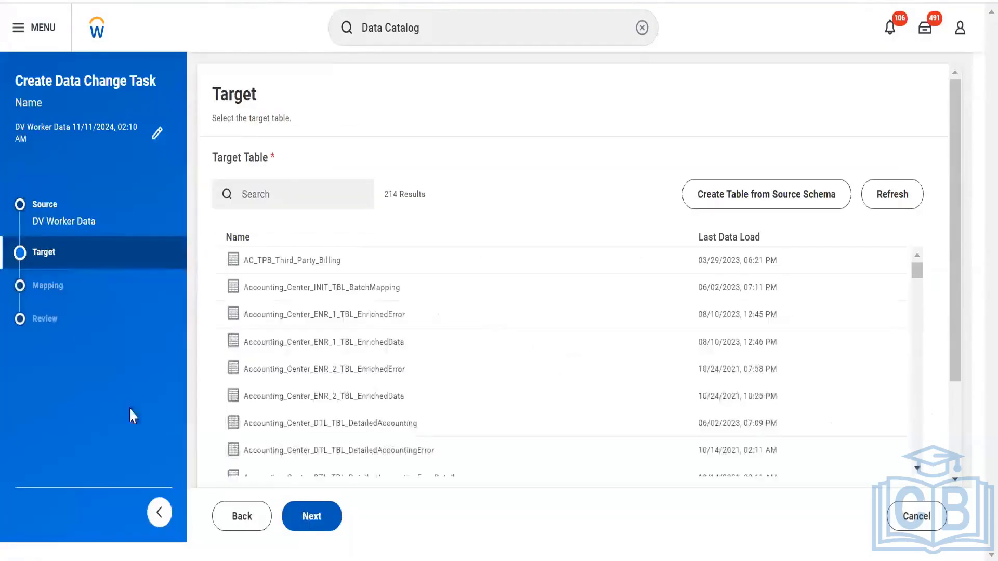
- Search the tables for "tbl dv", choose TBL DV Worker Data as the target and continue to the field mapping
{"action": "left_click", "coordinate": [270, 192]}
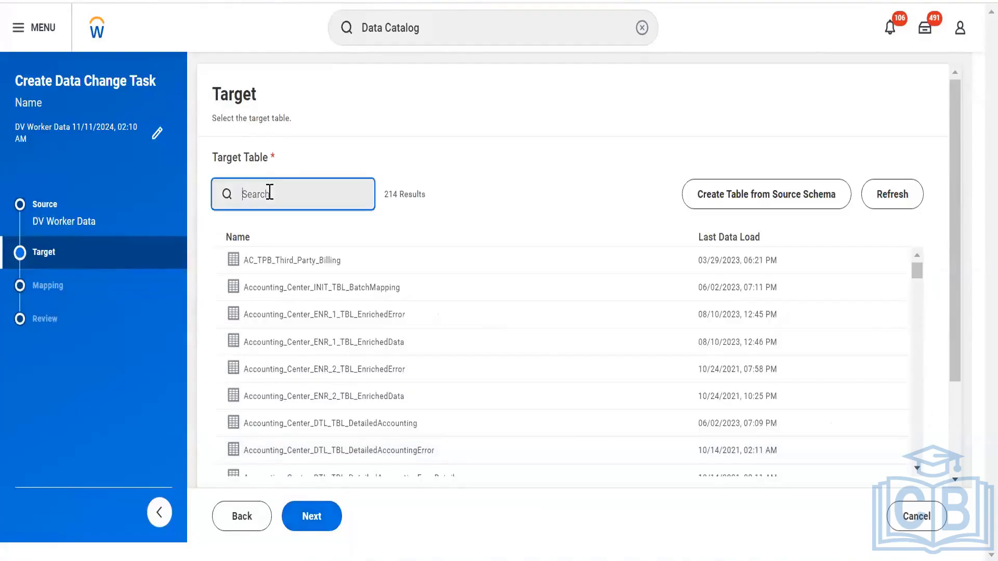
{"action": "type", "text": "tbl d"}
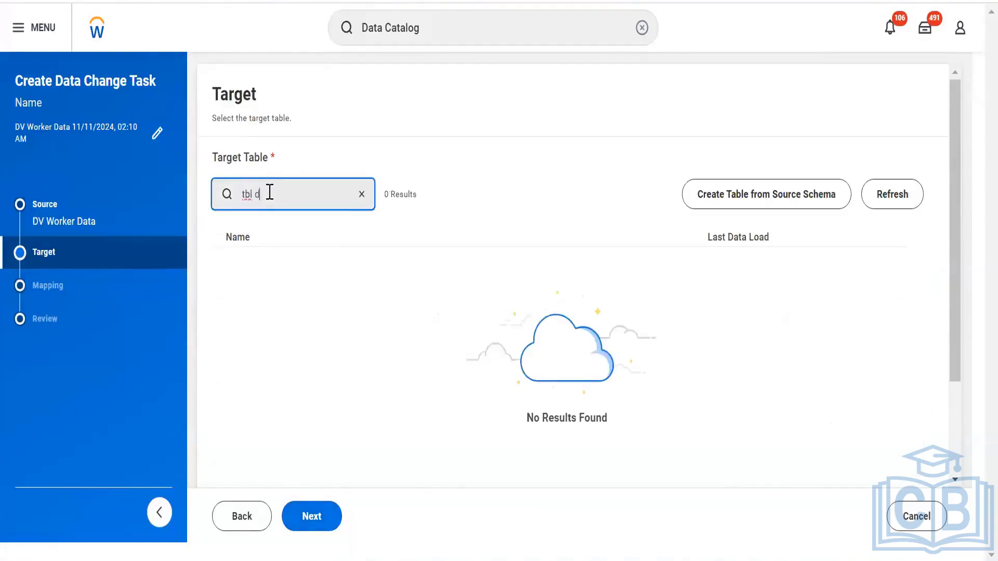
{"action": "type", "text": "v"}
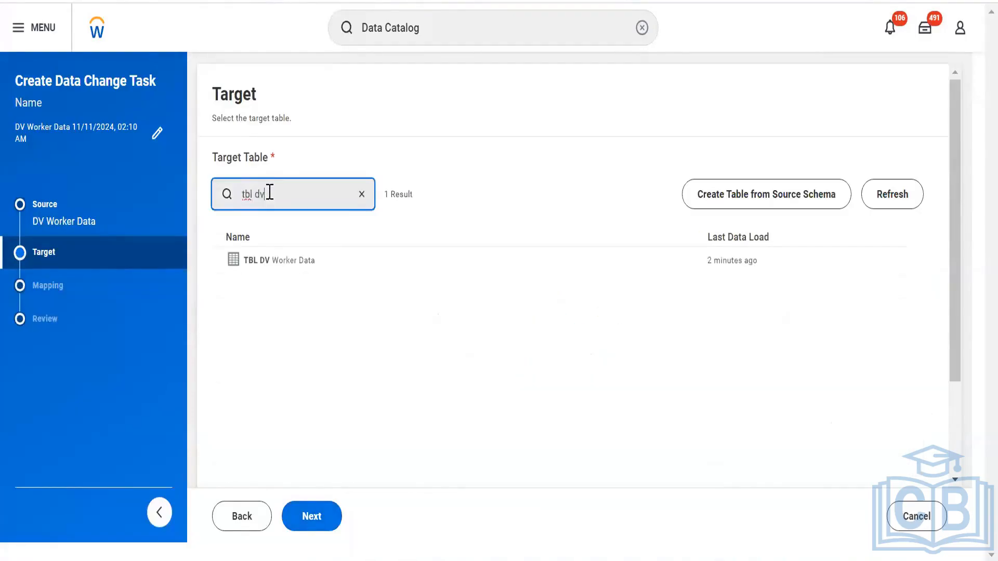
{"action": "left_click", "coordinate": [295, 261]}
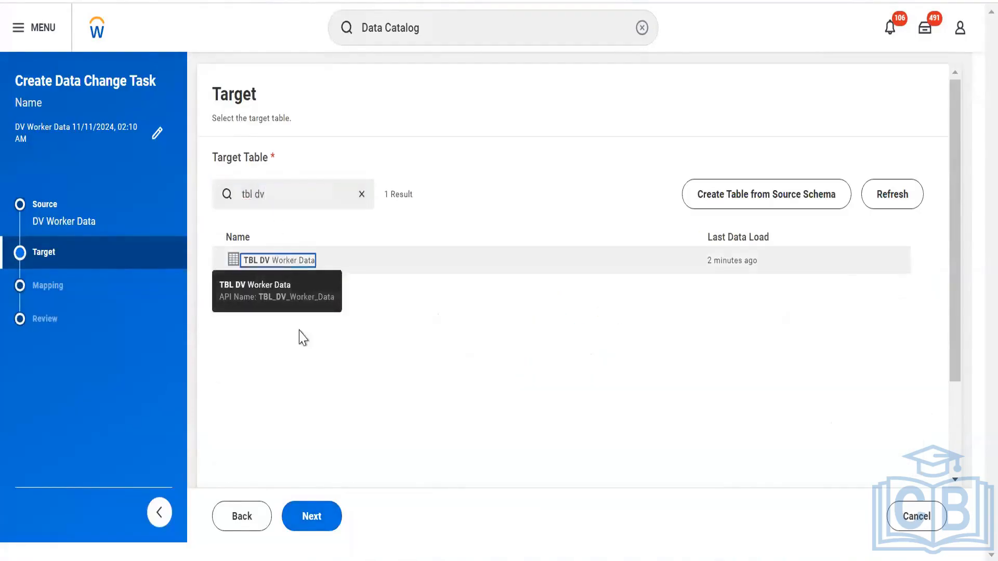
{"action": "left_click", "coordinate": [310, 514]}
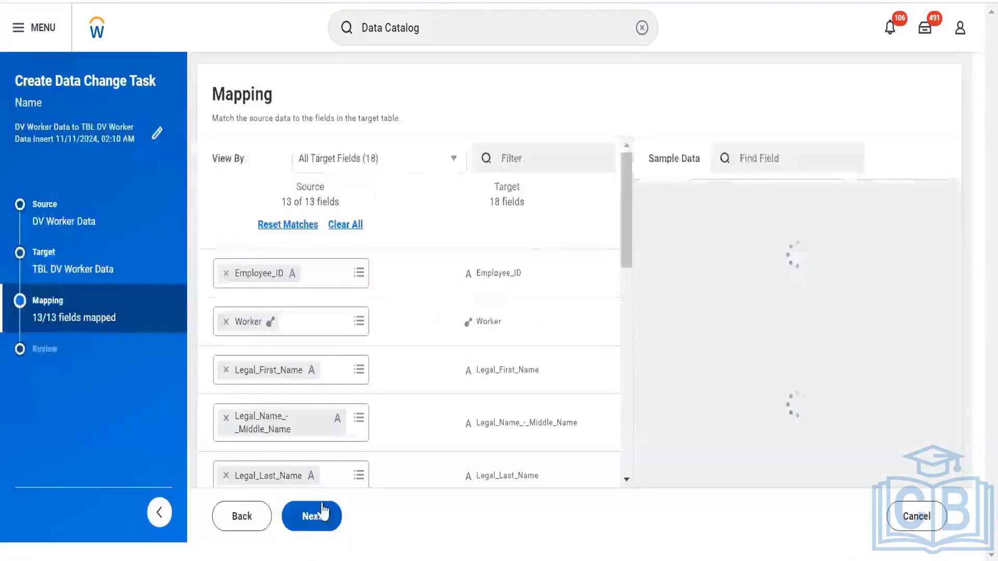
- Review the source-to-target field mapping, including the details of the WPA_LoadID and Primary_Work_Mobile_Phone target fields
{"action": "scroll", "coordinate": [470, 224], "scroll_direction": "down", "scroll_amount": 4}
{"action": "scroll", "coordinate": [470, 224], "scroll_direction": "down", "scroll_amount": 5}
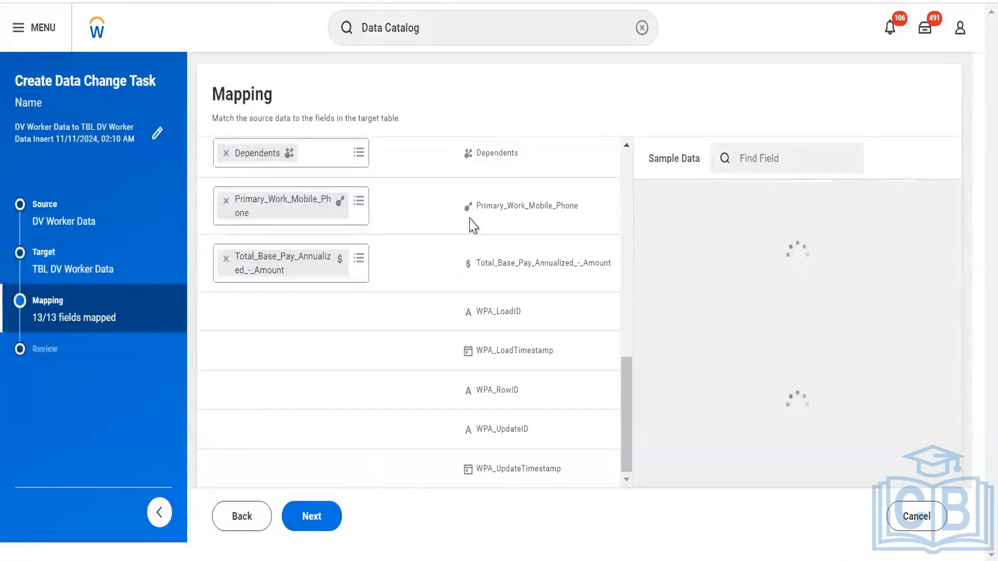
{"action": "scroll", "coordinate": [470, 225], "scroll_direction": "up", "scroll_amount": 10}
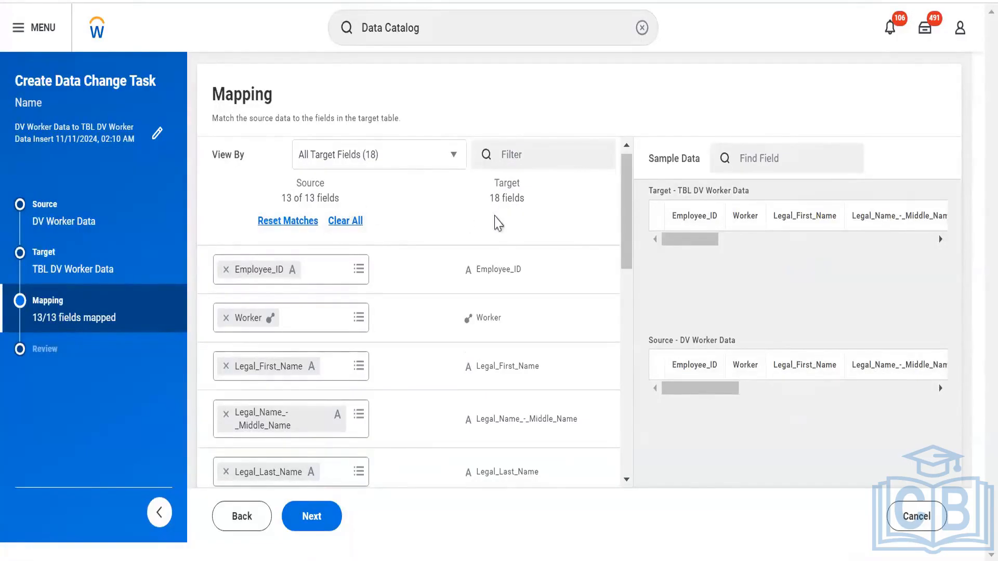
{"action": "scroll", "coordinate": [494, 272], "scroll_direction": "down", "scroll_amount": 10}
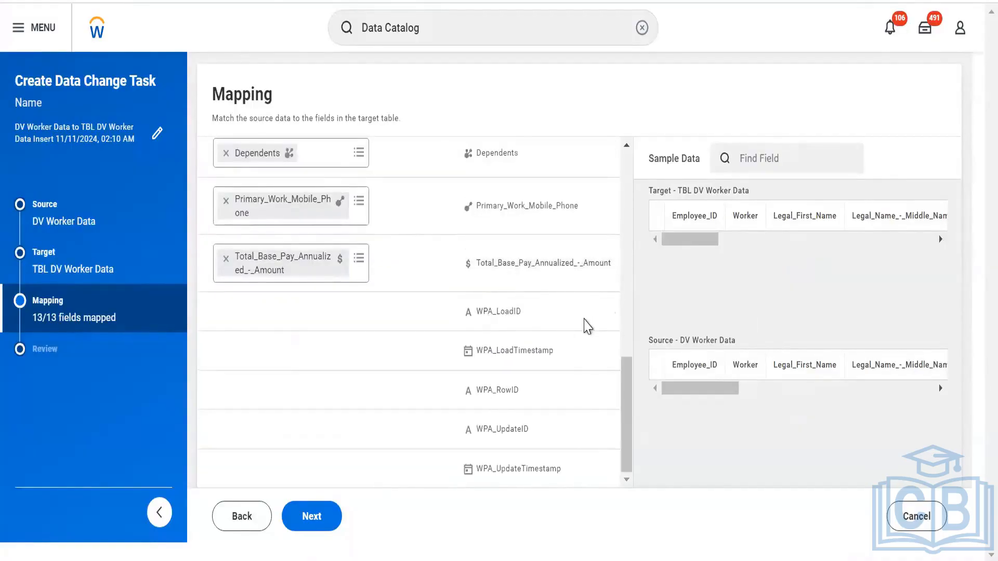
{"action": "left_click", "coordinate": [466, 313]}
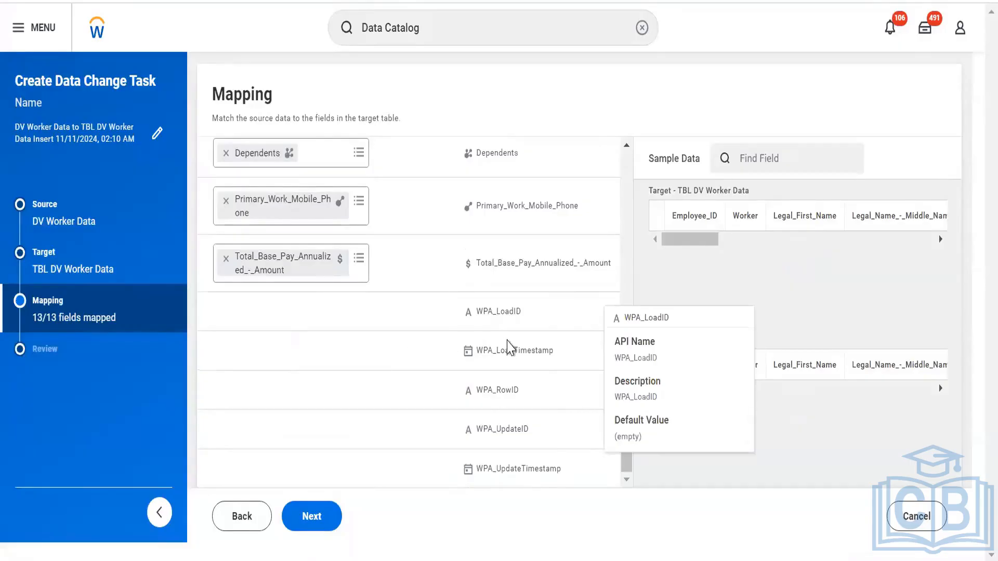
{"action": "left_click", "coordinate": [509, 347]}
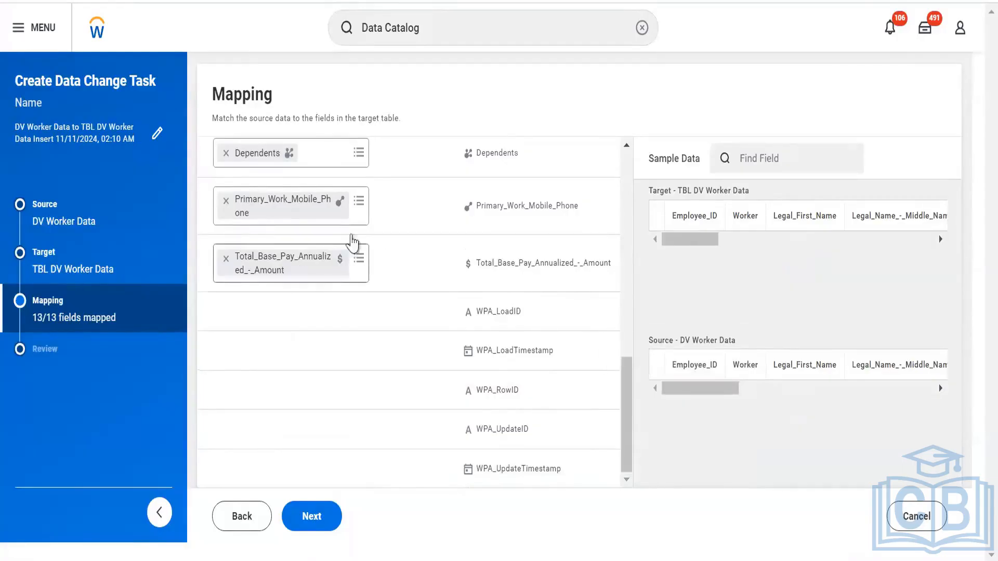
{"action": "mouse_move", "coordinate": [485, 210]}
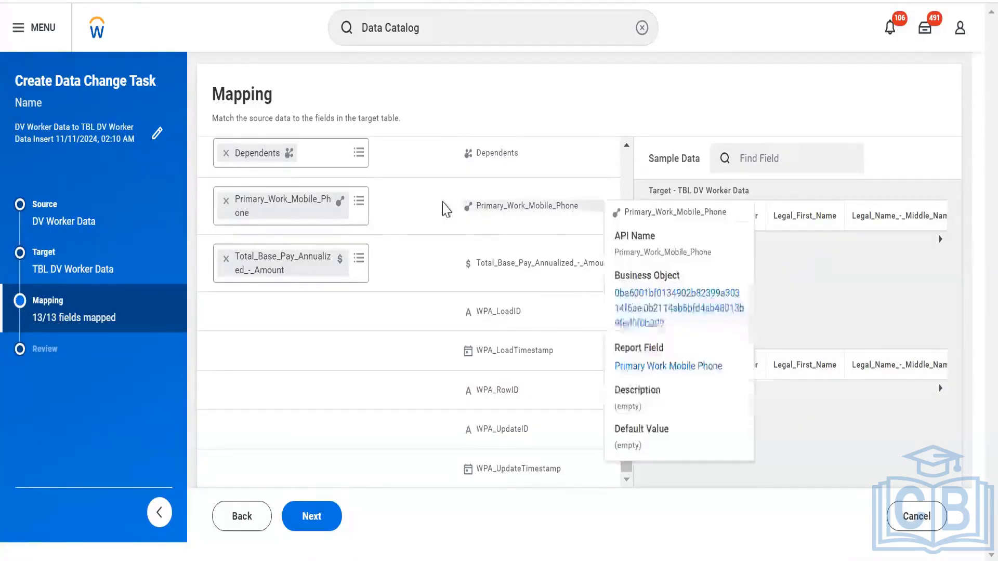
{"action": "scroll", "coordinate": [395, 213], "scroll_direction": "up", "scroll_amount": 10}
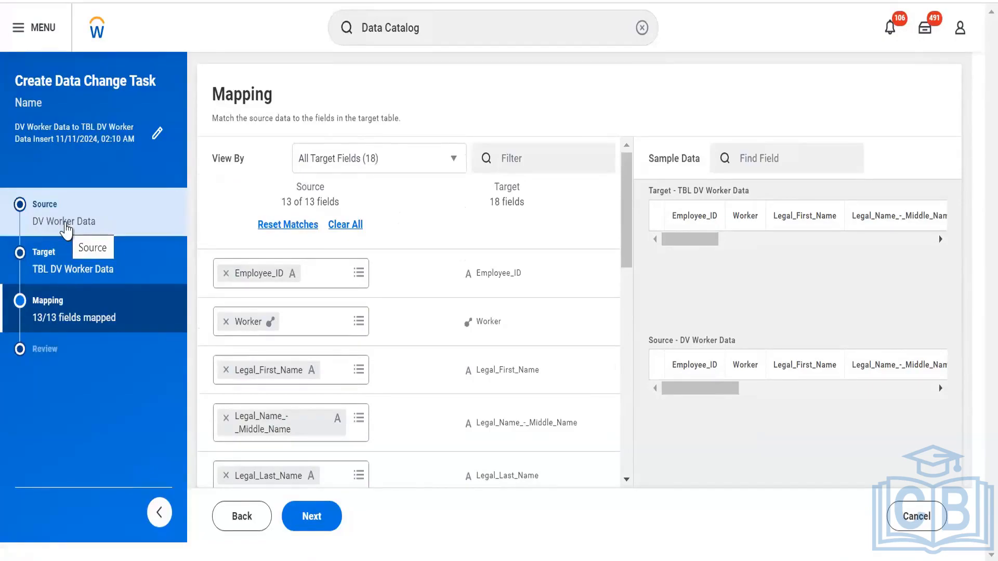
- Return to the task's source selection and look over the available connection types without changing the connection
{"action": "left_click", "coordinate": [232, 512]}
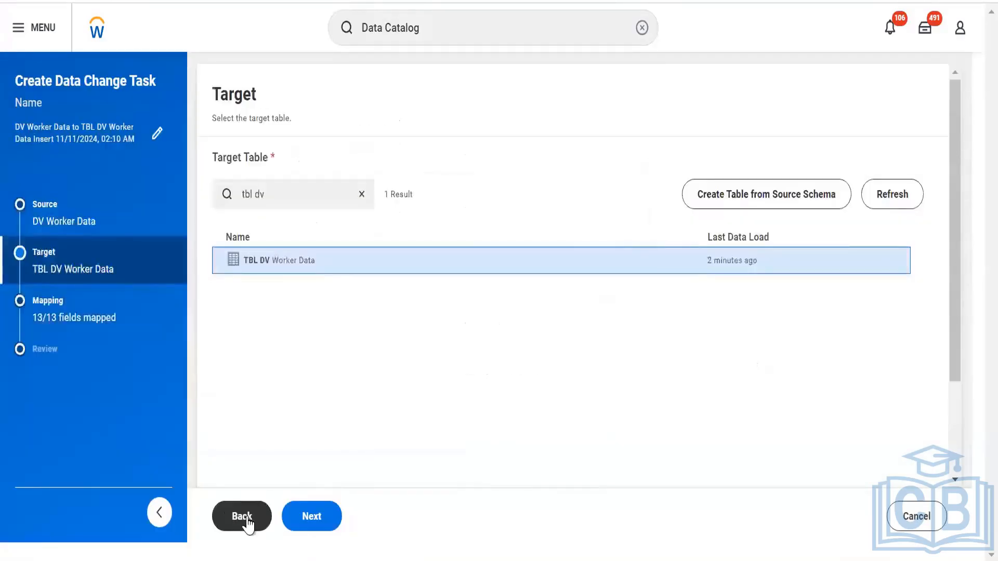
{"action": "left_click", "coordinate": [244, 517]}
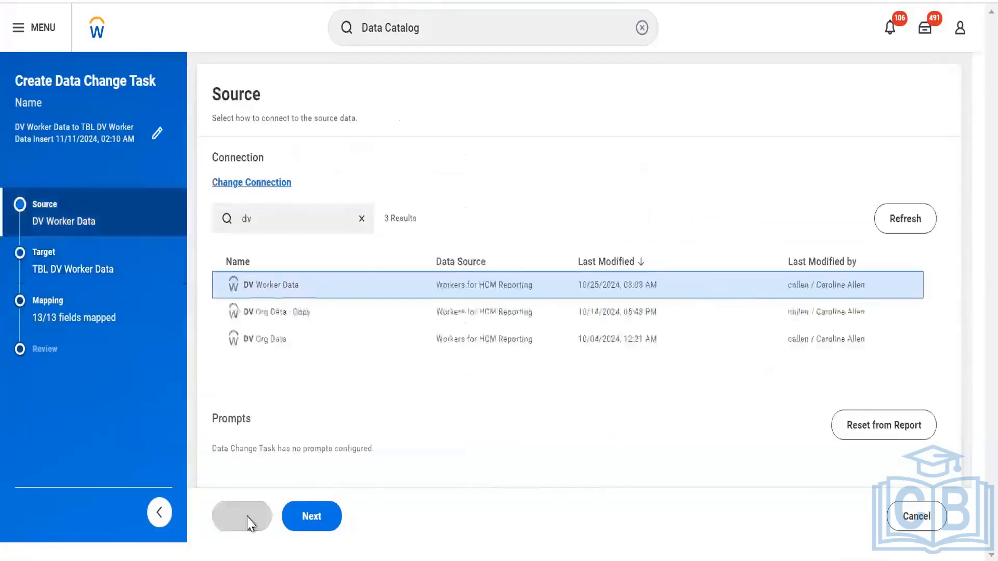
{"action": "left_click", "coordinate": [270, 186]}
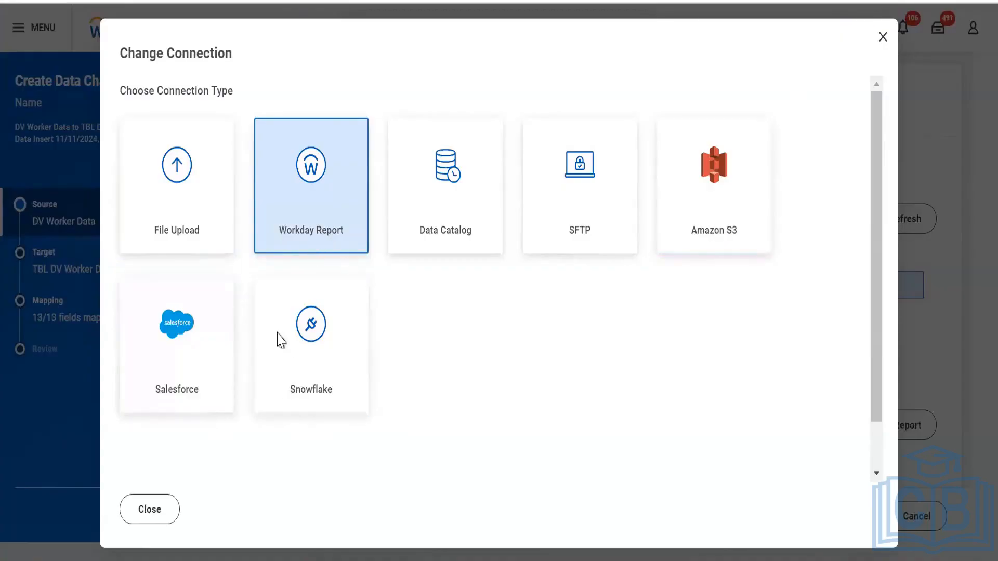
{"action": "left_click", "coordinate": [149, 510]}
- In a separate Workday page, find the Data Catalog, list its tables, and open TBL DV Worker Data for both editing and viewing
{"action": "key", "text": "alt+Tab"}
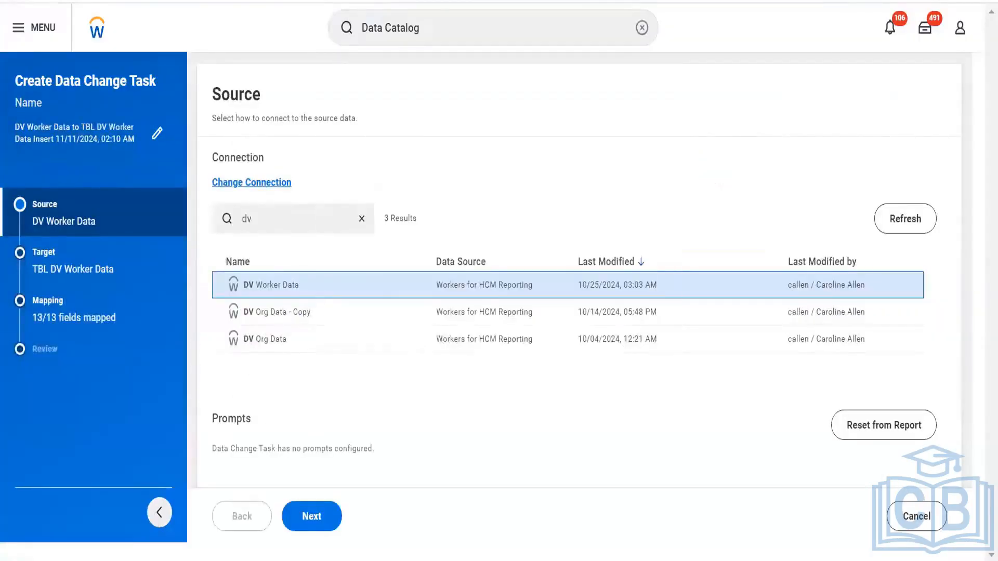
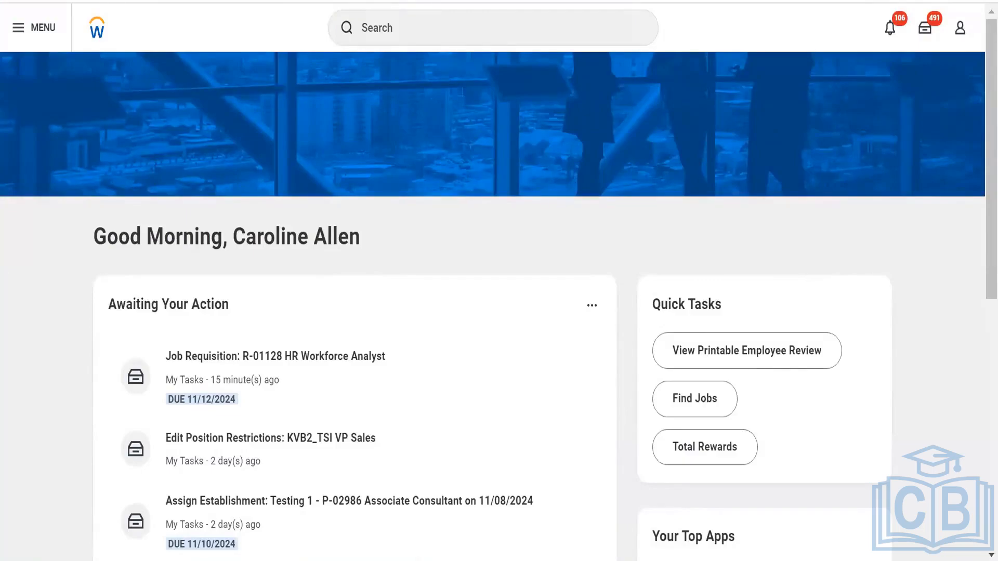
{"action": "left_click", "coordinate": [441, 45]}
{"action": "left_click", "coordinate": [419, 97]}
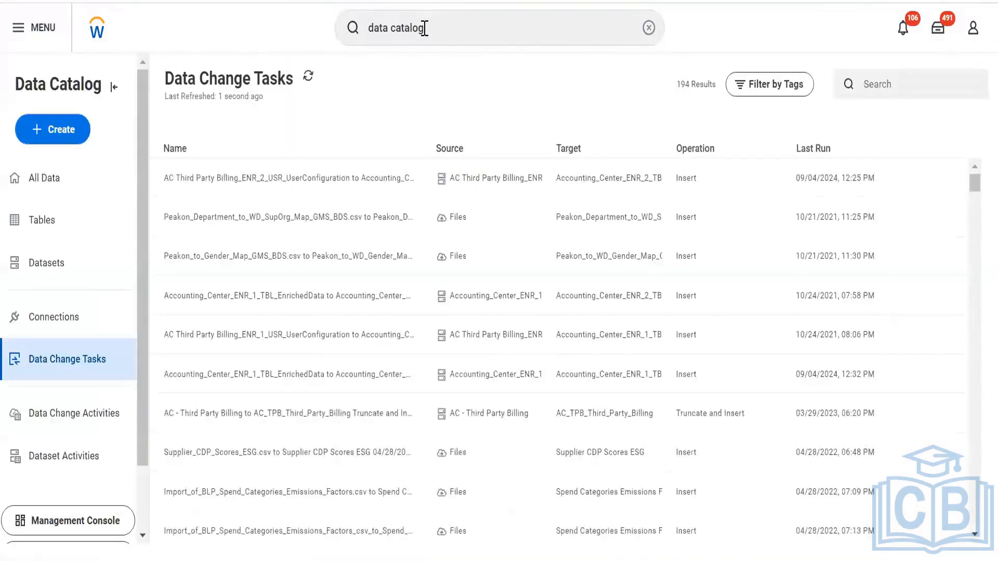
{"action": "left_click", "coordinate": [95, 230]}
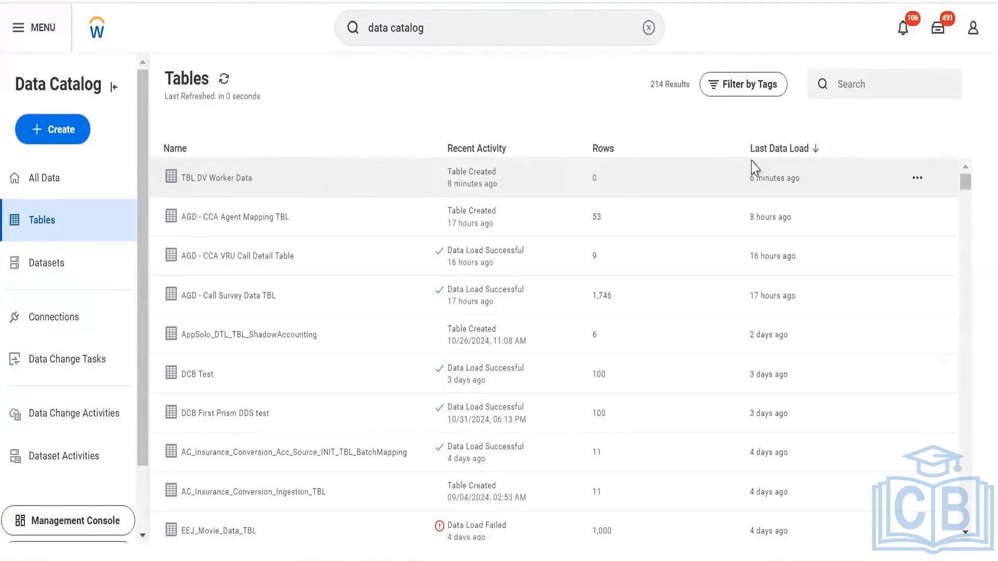
{"action": "left_click", "coordinate": [916, 179]}
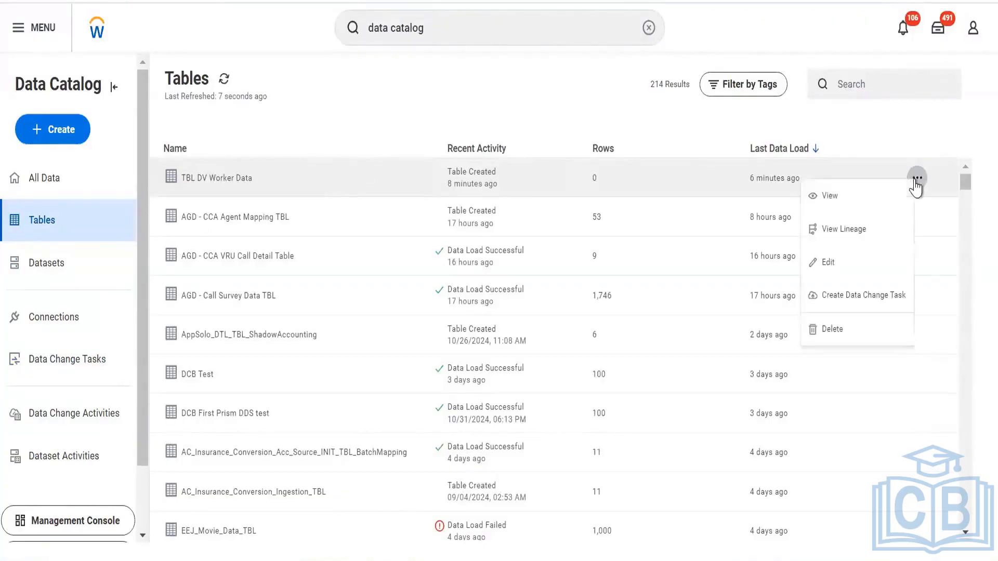
{"action": "left_click", "coordinate": [833, 271]}
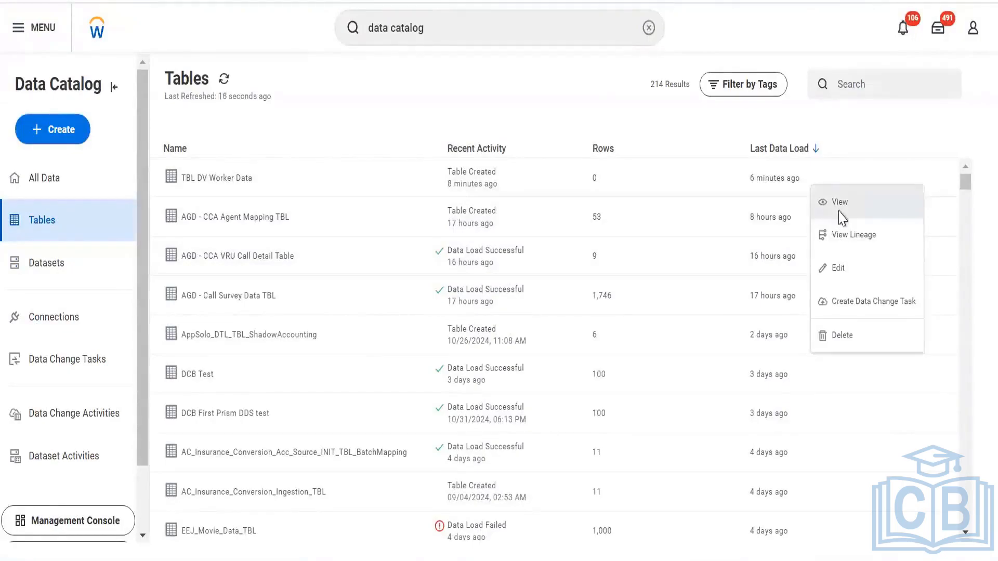
{"action": "left_click", "coordinate": [839, 203]}
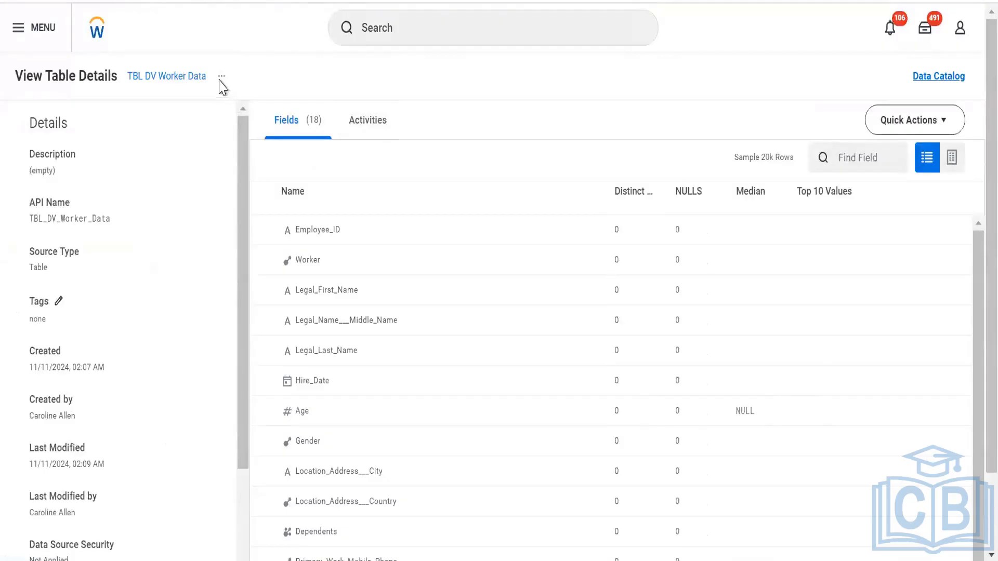
- Inspect the related actions of TBL DV Worker Data, including its security and sharing options, and close them
{"action": "left_click", "coordinate": [221, 78]}
{"action": "mouse_move", "coordinate": [269, 134]}
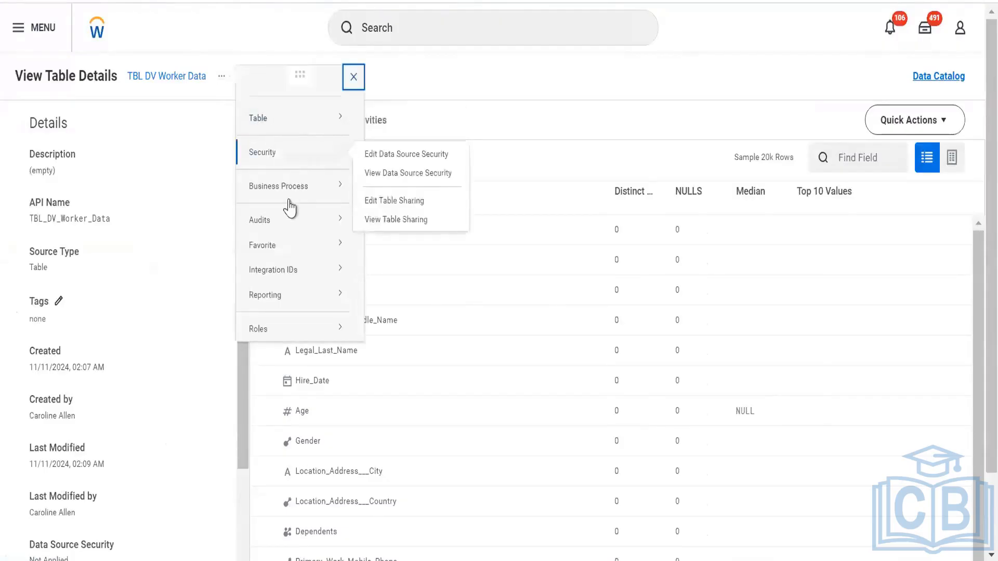
{"action": "mouse_move", "coordinate": [307, 165]}
{"action": "mouse_move", "coordinate": [340, 335]}
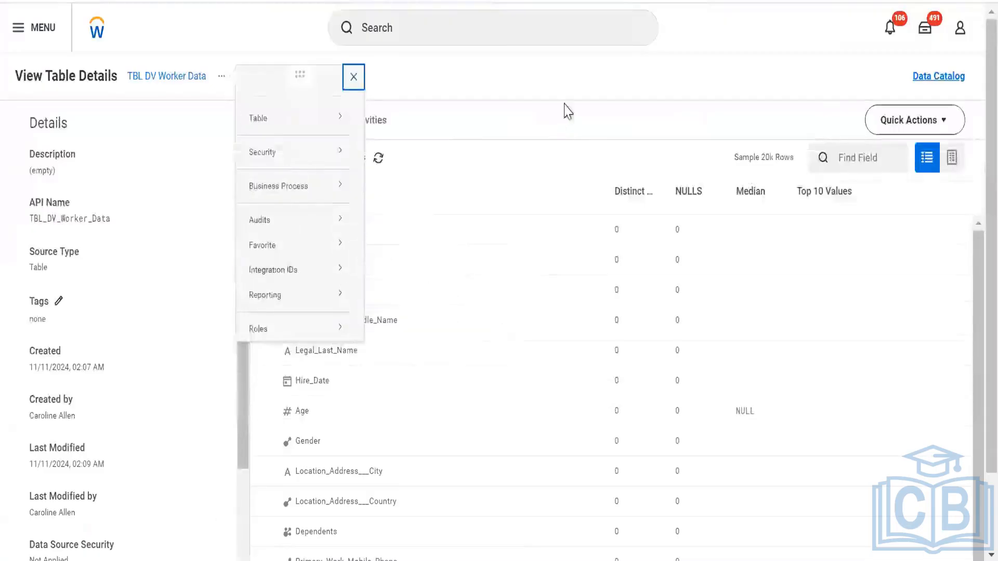
{"action": "left_click", "coordinate": [564, 104]}
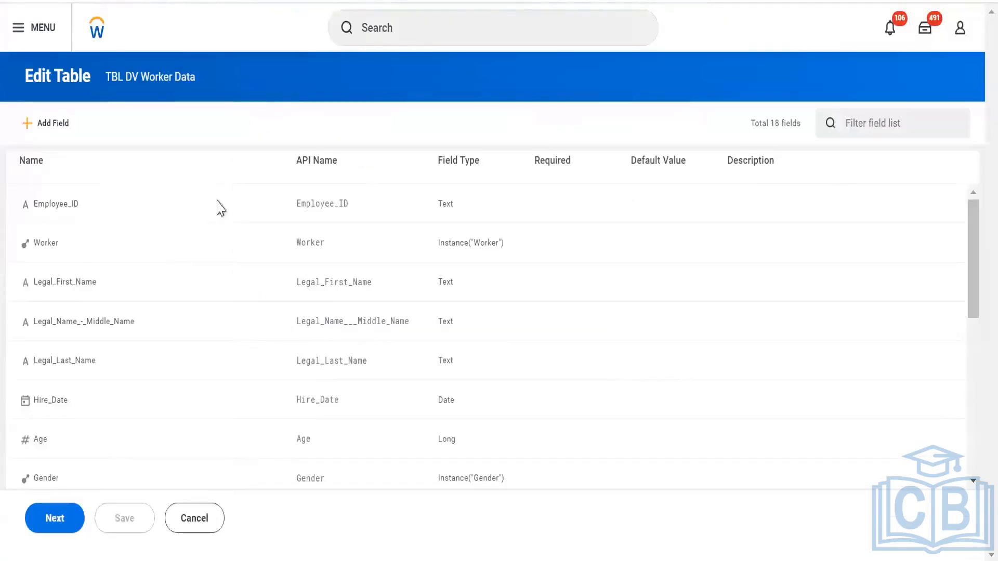
- Examine the field names and types of TBL DV Worker Data in the table editor, and the quick actions on its details page
{"action": "scroll", "coordinate": [169, 271], "scroll_direction": "down", "scroll_amount": 8}
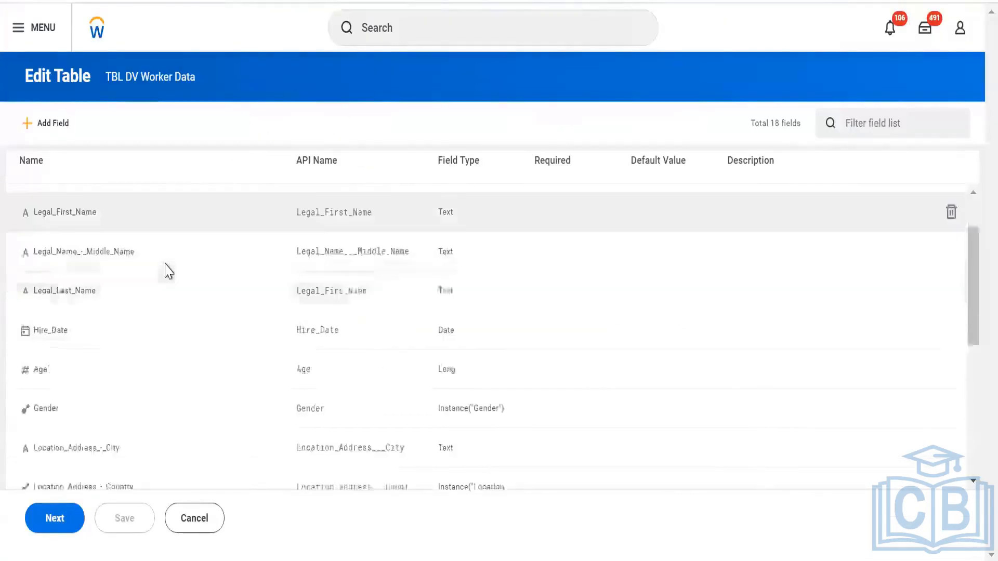
{"action": "scroll", "coordinate": [168, 270], "scroll_direction": "up", "scroll_amount": 8}
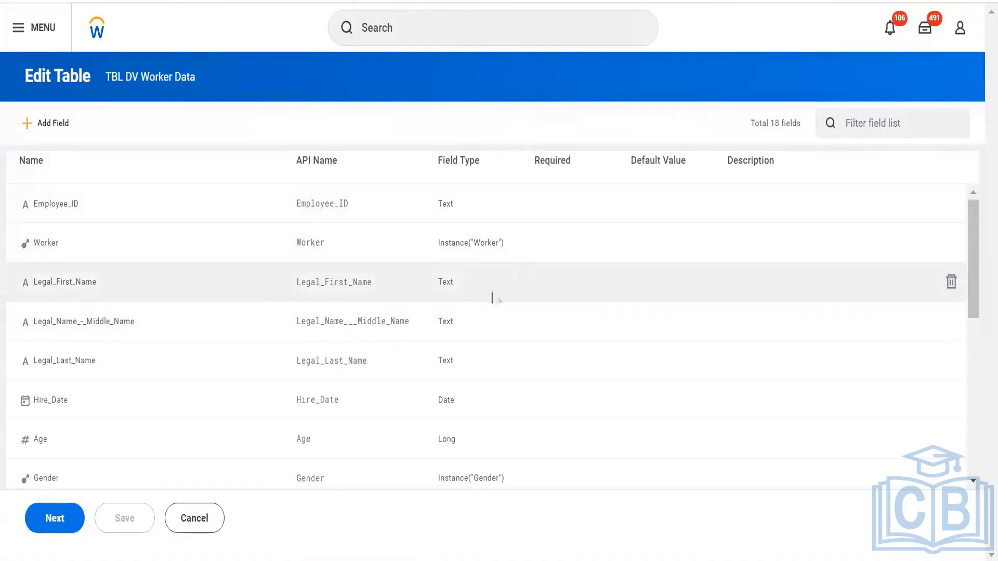
{"action": "scroll", "coordinate": [479, 306], "scroll_direction": "down", "scroll_amount": 4}
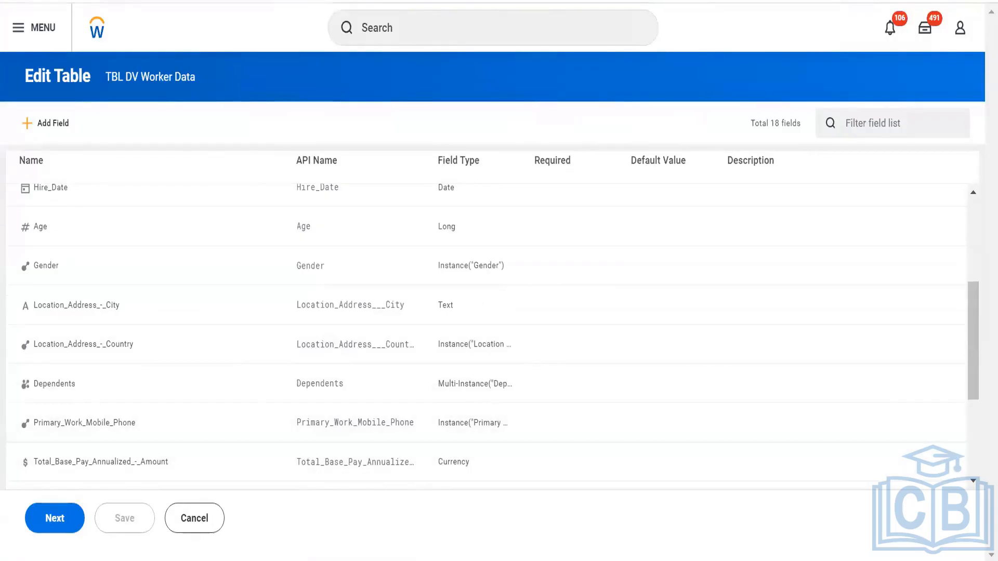
{"action": "key", "text": "ctrl+Tab"}
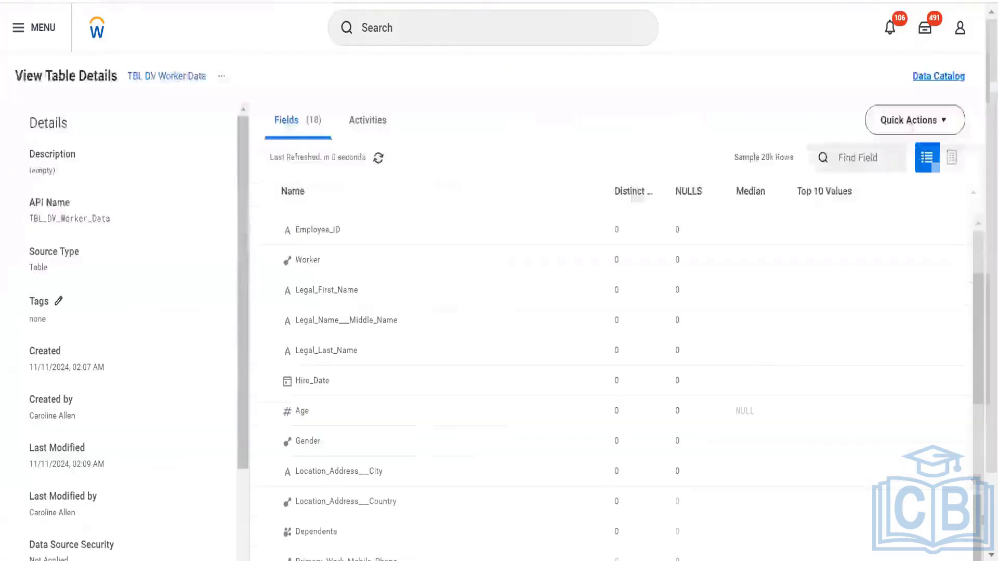
{"action": "left_click", "coordinate": [921, 134]}
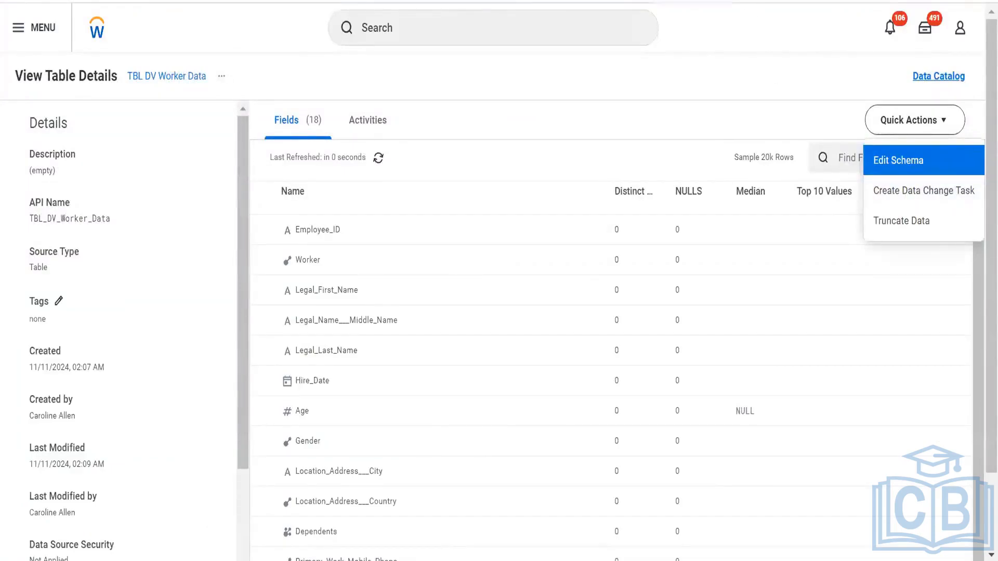
{"action": "key", "text": "ctrl+shift+Tab"}
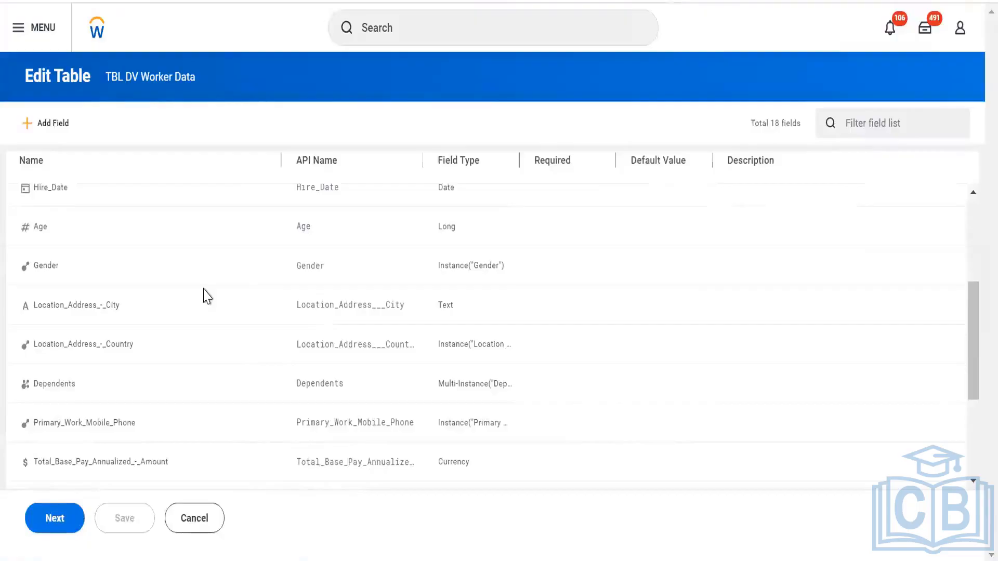
{"action": "scroll", "coordinate": [205, 295], "scroll_direction": "up", "scroll_amount": 3}
{"action": "scroll", "coordinate": [205, 295], "scroll_direction": "down", "scroll_amount": 5}
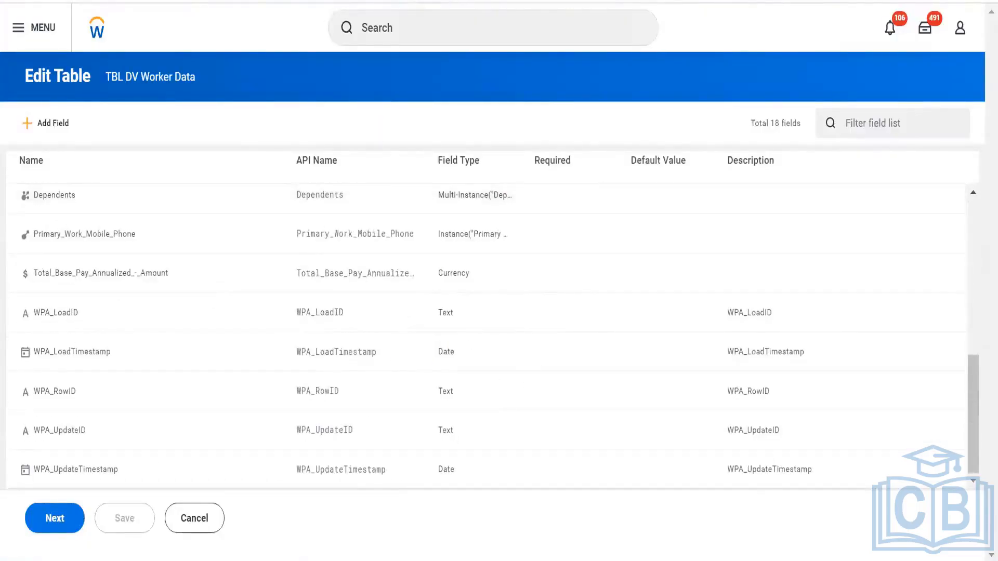
- Return to the data change task, keep the chosen source and target, continue to the mapping and review the field matches
{"action": "left_click", "coordinate": [234, 1]}
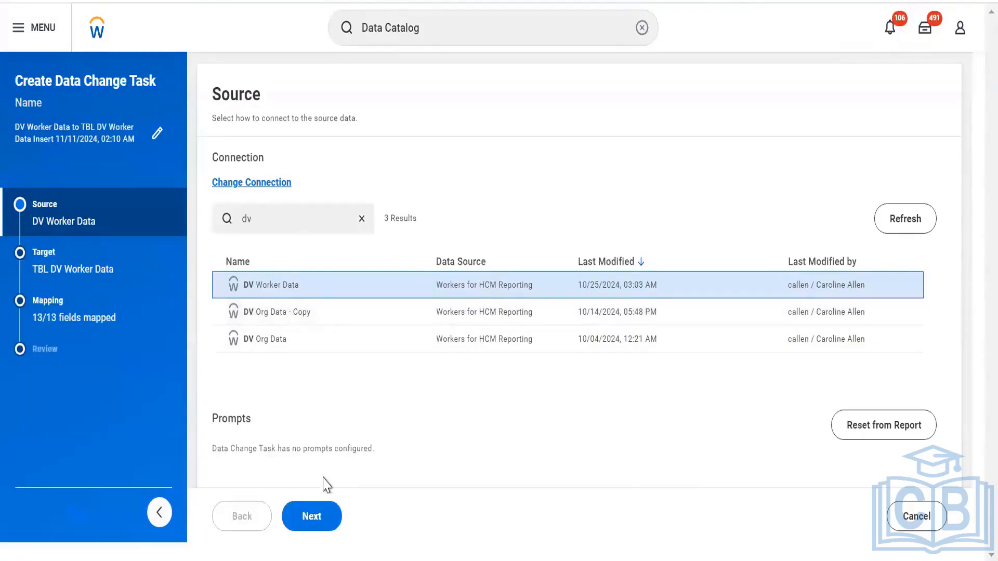
{"action": "left_click", "coordinate": [312, 527]}
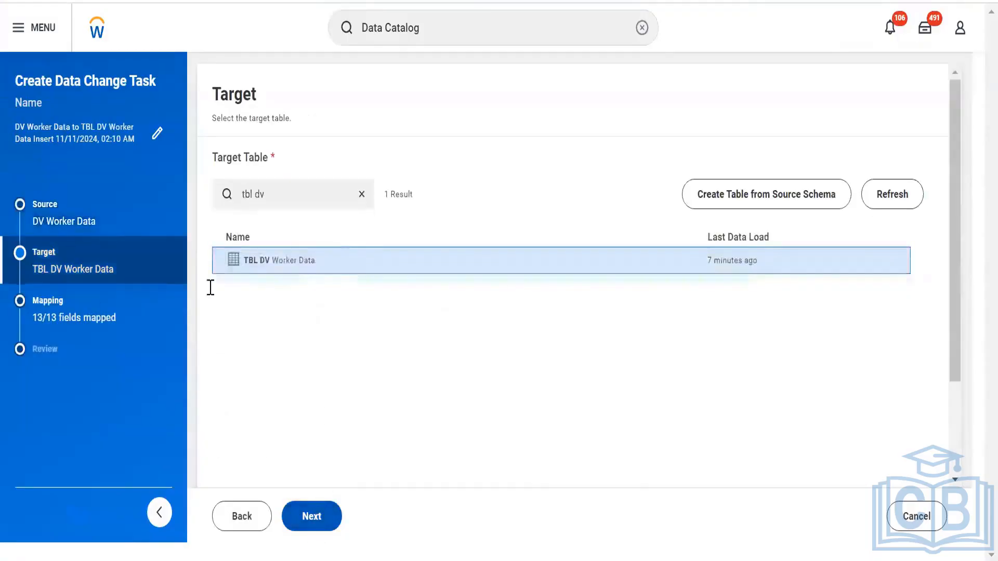
{"action": "left_click", "coordinate": [309, 519]}
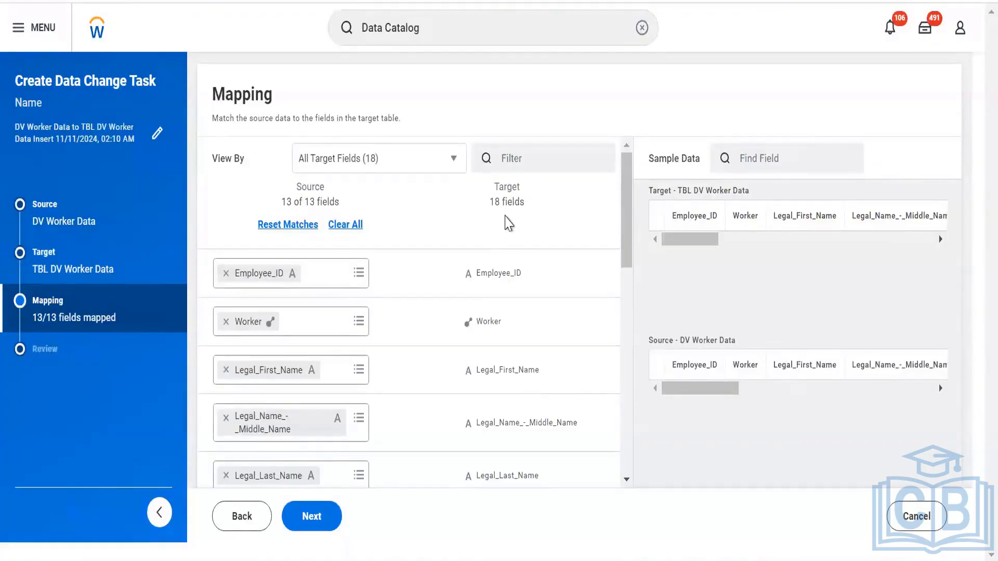
{"action": "scroll", "coordinate": [485, 324], "scroll_direction": "down", "scroll_amount": 7}
{"action": "scroll", "coordinate": [478, 325], "scroll_direction": "up", "scroll_amount": 5}
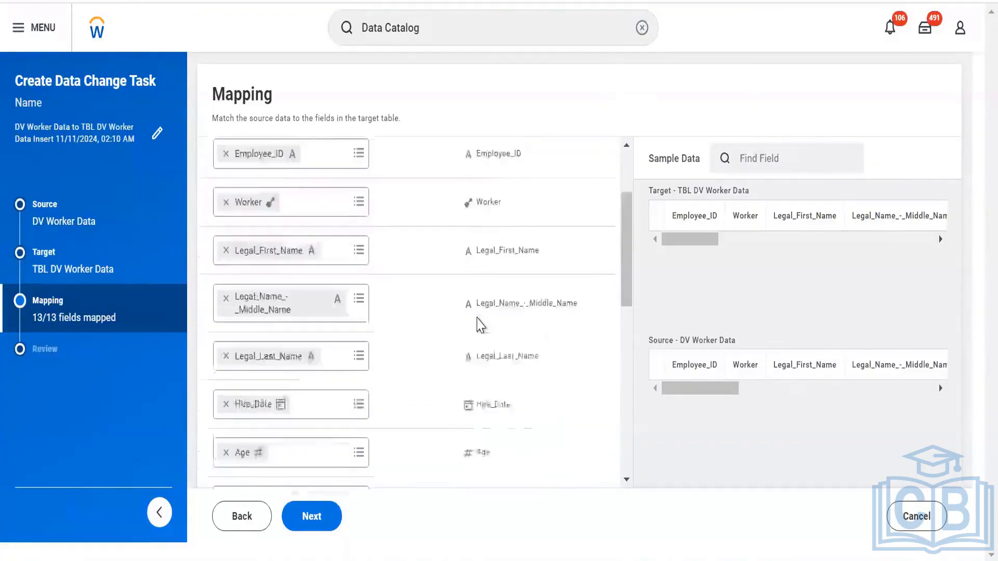
{"action": "scroll", "coordinate": [481, 324], "scroll_direction": "up", "scroll_amount": 2}
{"action": "scroll", "coordinate": [480, 325], "scroll_direction": "down", "scroll_amount": 10}
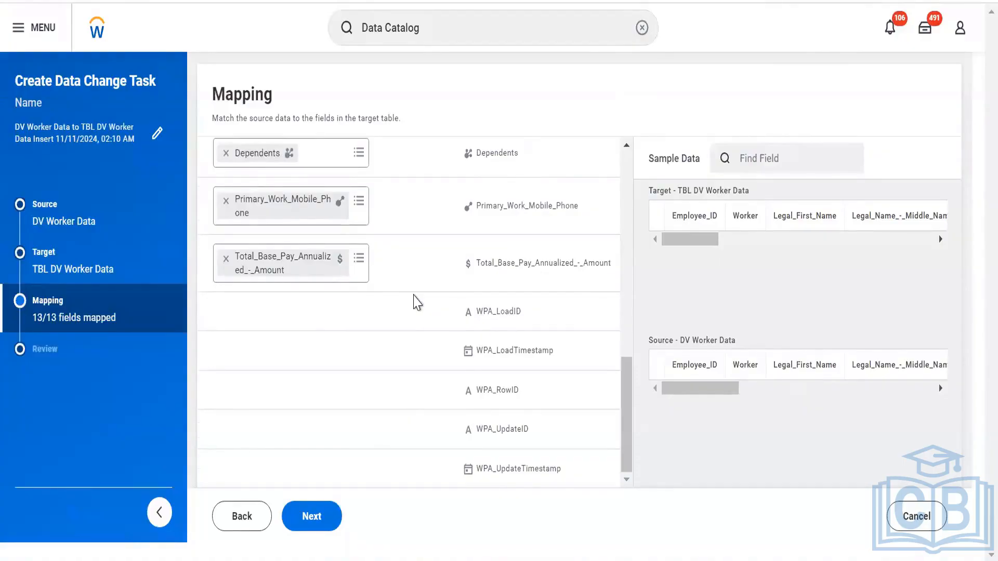
{"action": "scroll", "coordinate": [415, 301], "scroll_direction": "up", "scroll_amount": 10}
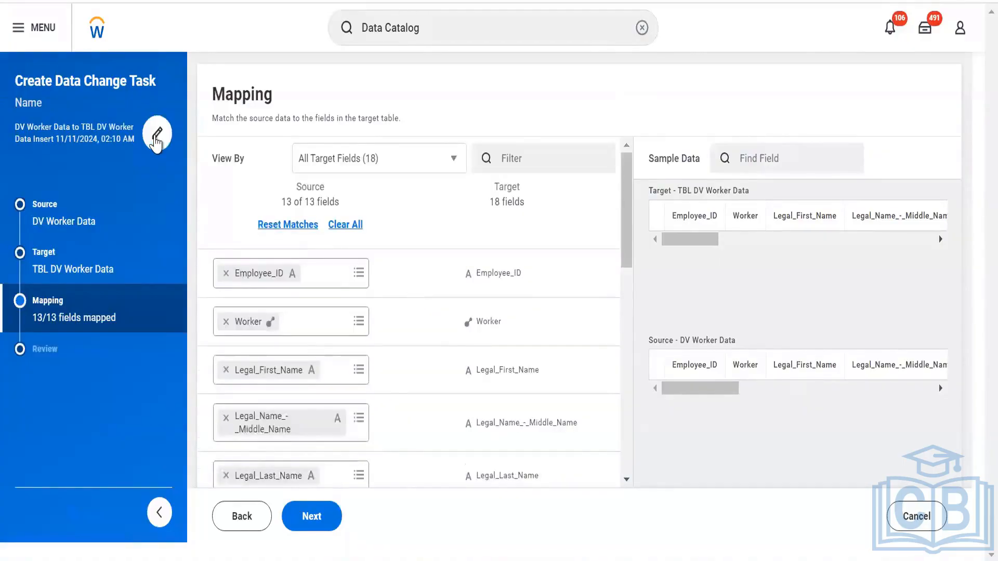
- Rename the data change task as "TBL DV Worker Data Load" and apply the new details
{"action": "left_click", "coordinate": [157, 136]}
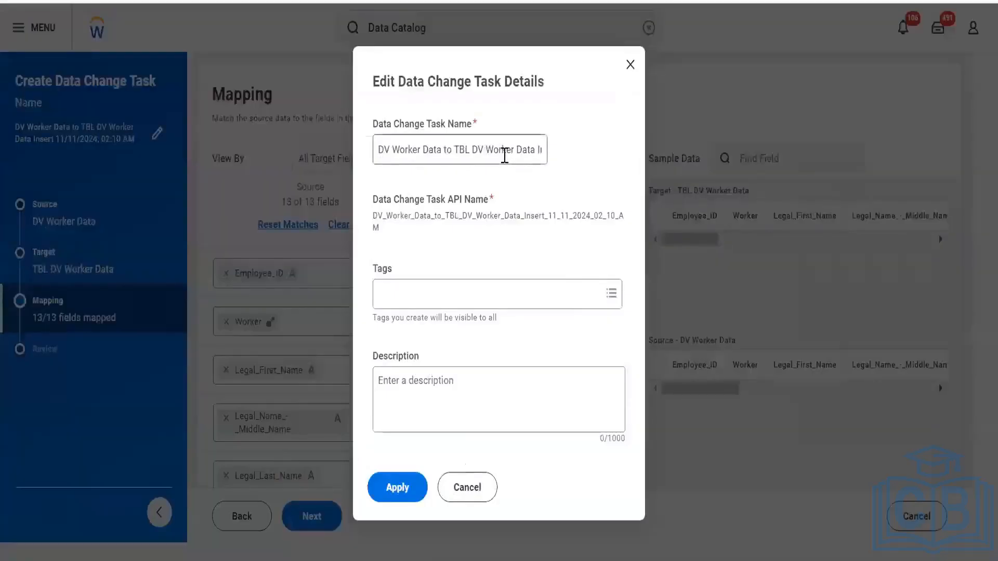
{"action": "left_click", "coordinate": [503, 152]}
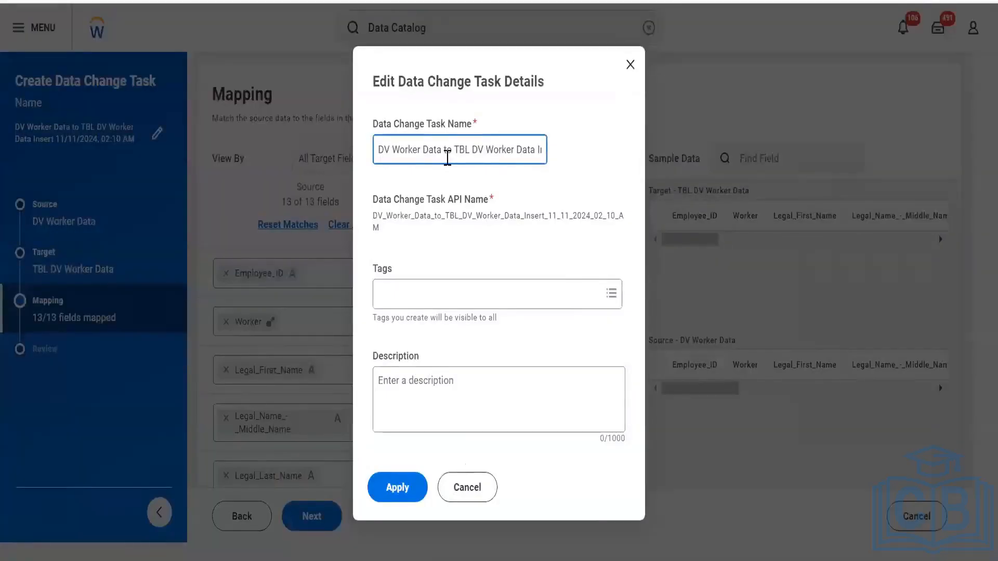
{"action": "left_click_drag", "start_coordinate": [366, 134], "coordinate": [215, 146]}
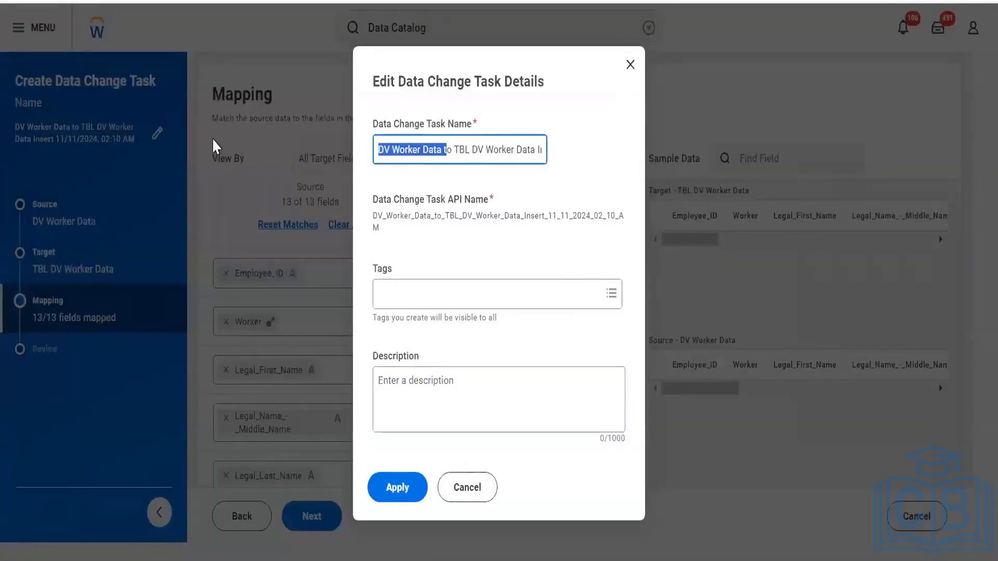
{"action": "key", "text": "Delete"}
{"action": "key", "text": "Delete"}
{"action": "key", "text": "Delete"}
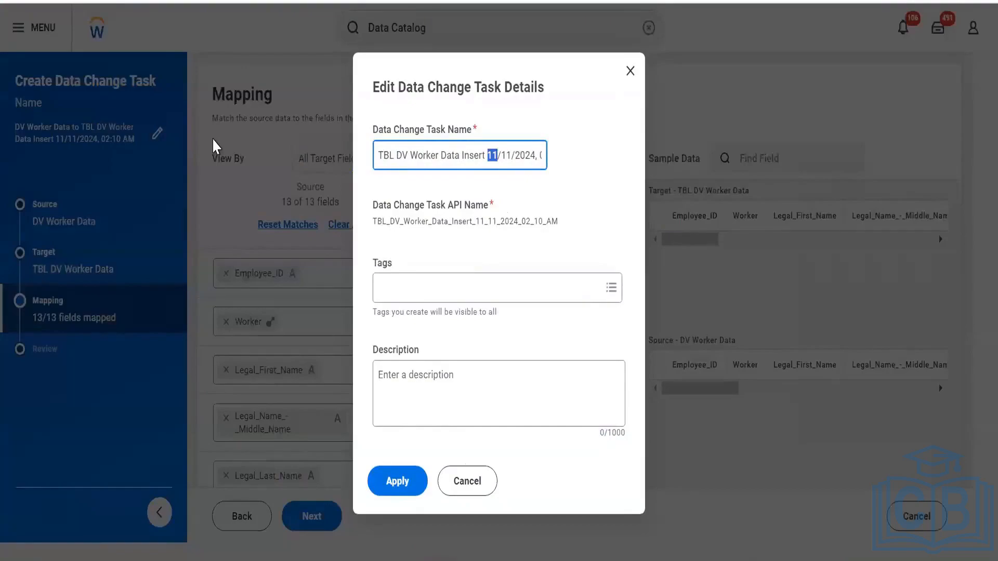
{"action": "key", "text": "shift+Right"}
{"action": "key", "text": "shift+Right"}
{"action": "key", "text": "shift+Right"}
{"action": "key", "text": "shift+Right"}
{"action": "key", "text": "shift+Right"}
{"action": "key", "text": "shift+Right"}
{"action": "key", "text": "shift+Right"}
{"action": "key", "text": "shift+Right"}
{"action": "key", "text": "shift+Right"}
{"action": "key", "text": "shift+Right"}
{"action": "key", "text": "shift+Right"}
{"action": "key", "text": "shift+Right"}
{"action": "key", "text": "shift+Right"}
{"action": "key", "text": "shift+Right"}
{"action": "key", "text": "shift+Right"}
{"action": "key", "text": "shift+Right"}
{"action": "key", "text": "shift+Right"}
{"action": "key", "text": "shift+Right"}
{"action": "key", "text": "Delete"}
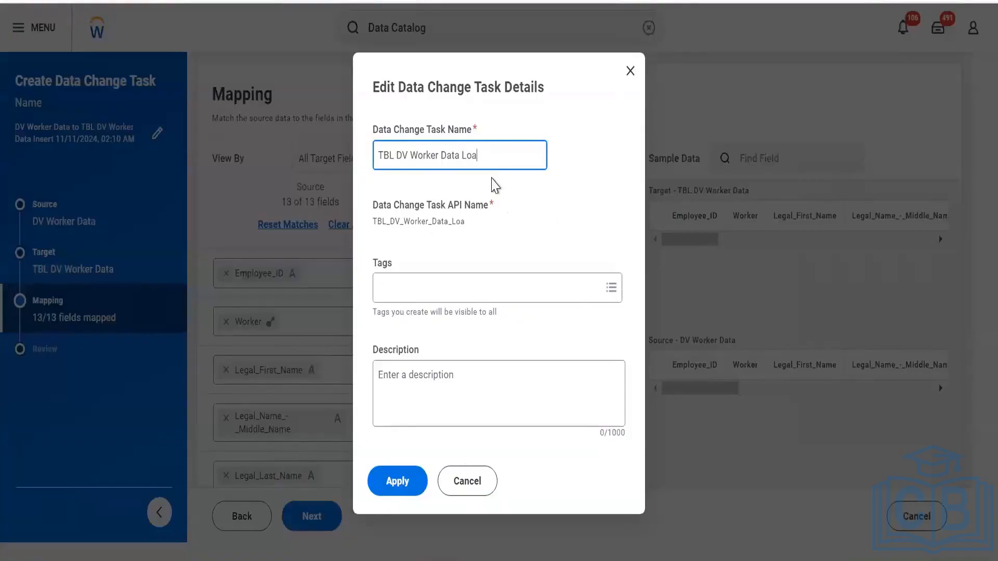
{"action": "type", "text": "d"}
{"action": "left_click", "coordinate": [571, 230]}
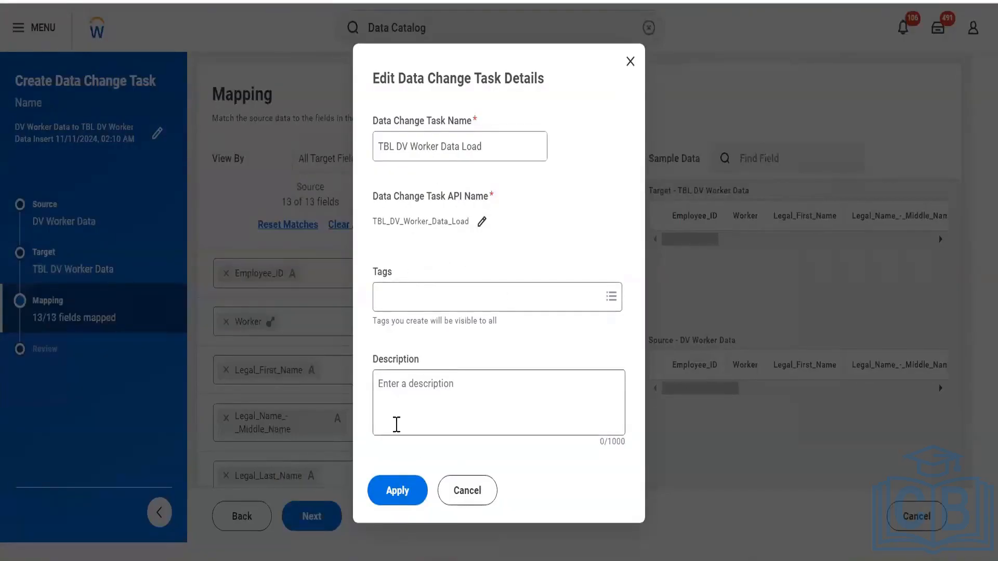
{"action": "left_click", "coordinate": [409, 497]}
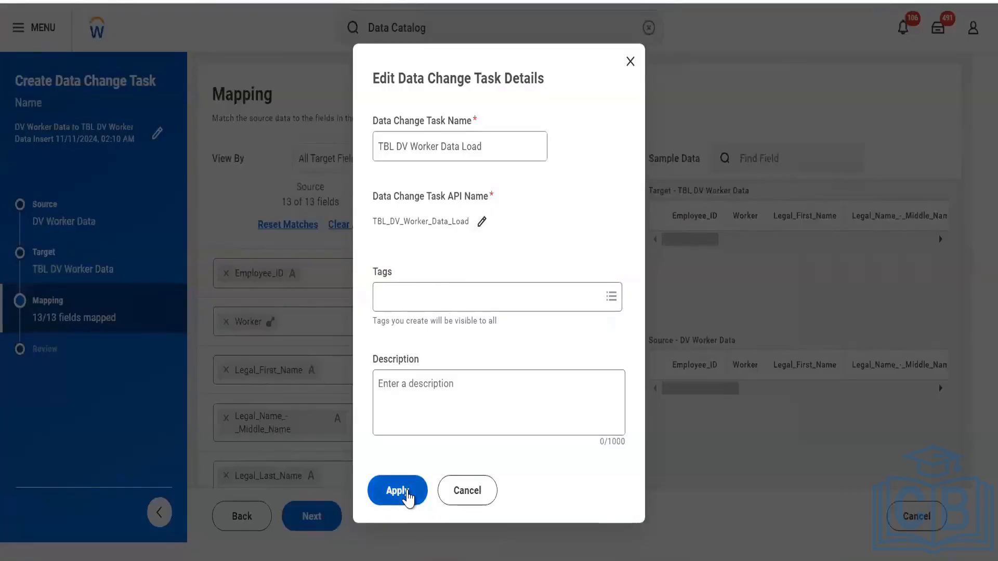
{"action": "left_click", "coordinate": [409, 496]}
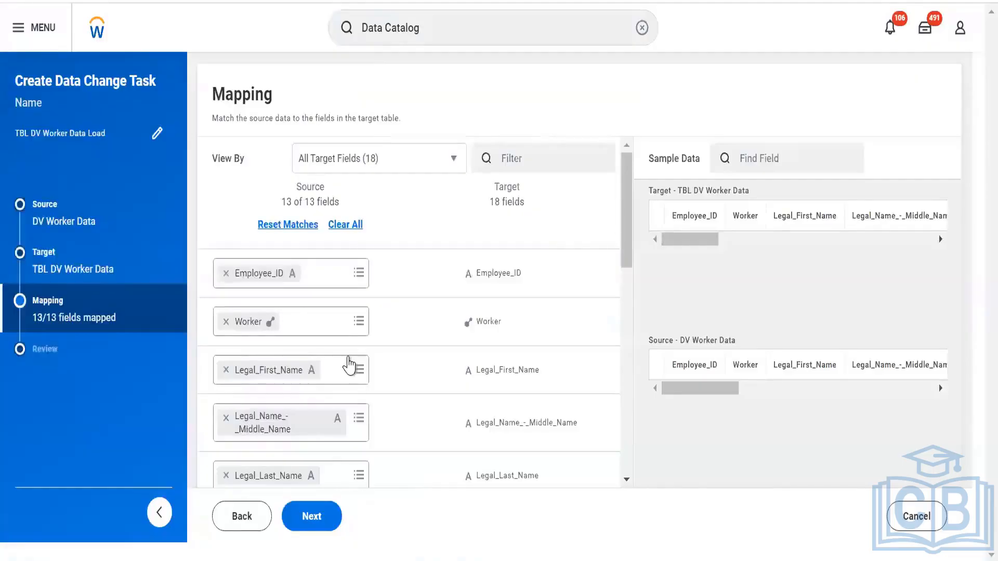
- Review the field mapping and the summary of TBL DV Worker Data Load, and finish it with Save and Run Now
{"action": "scroll", "coordinate": [349, 364], "scroll_direction": "down", "scroll_amount": 10}
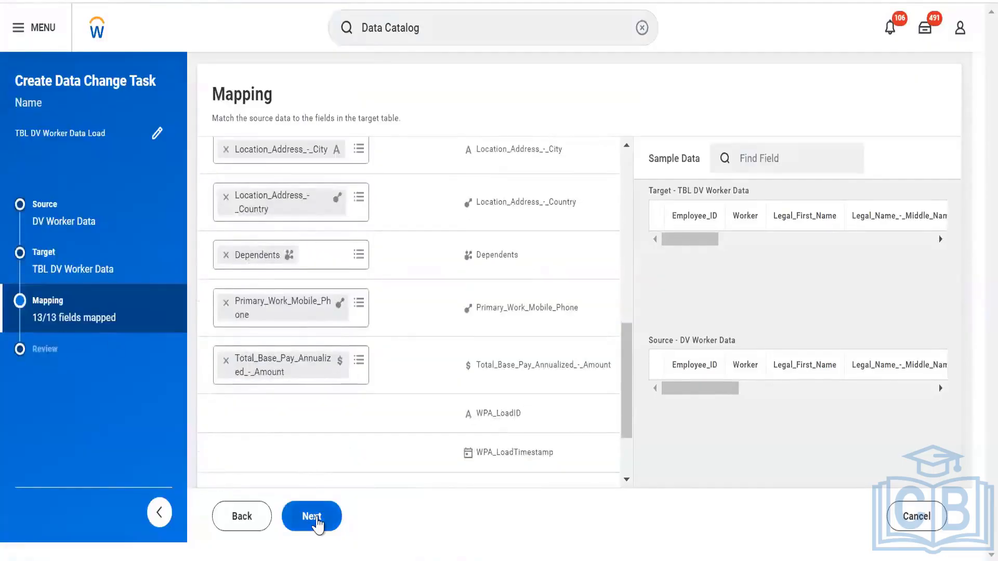
{"action": "left_click", "coordinate": [317, 525]}
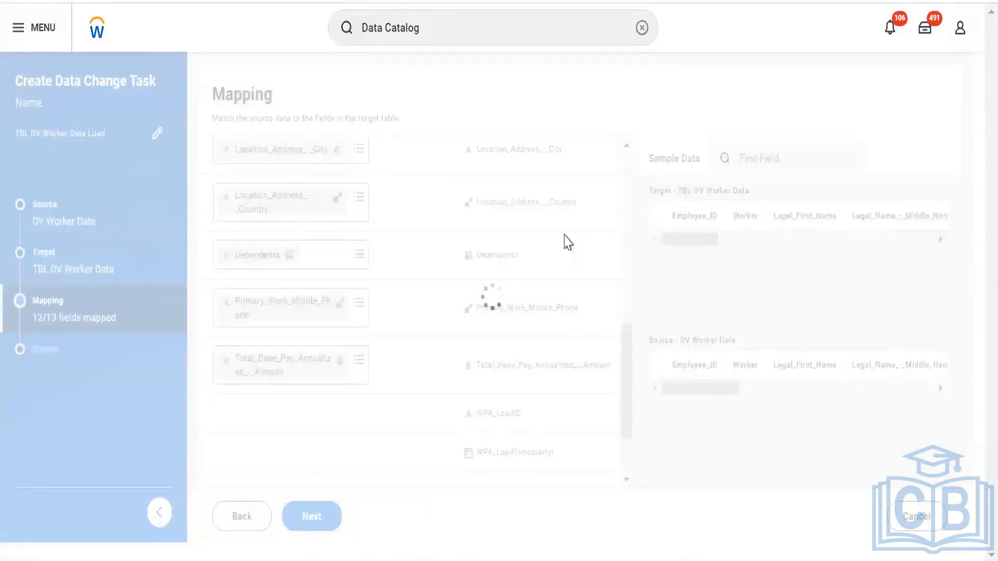
{"action": "scroll", "coordinate": [386, 344], "scroll_direction": "down", "scroll_amount": 2}
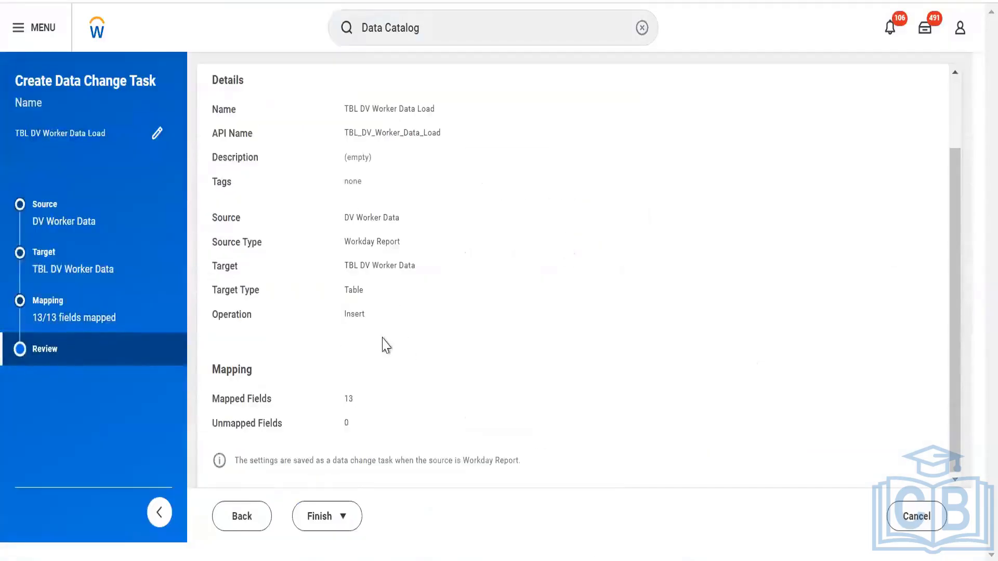
{"action": "scroll", "coordinate": [365, 151], "scroll_direction": "up", "scroll_amount": 2}
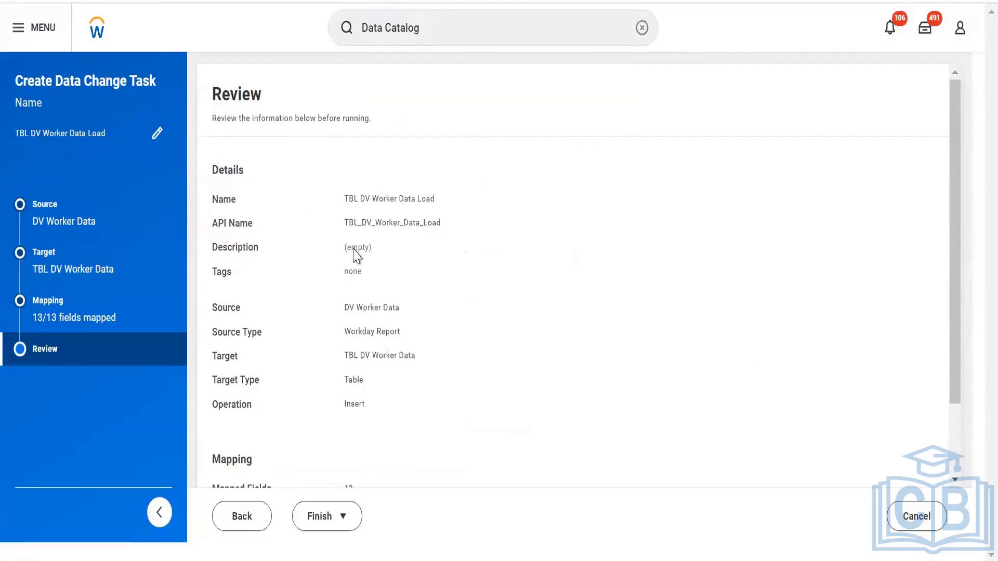
{"action": "scroll", "coordinate": [359, 302], "scroll_direction": "down", "scroll_amount": 2}
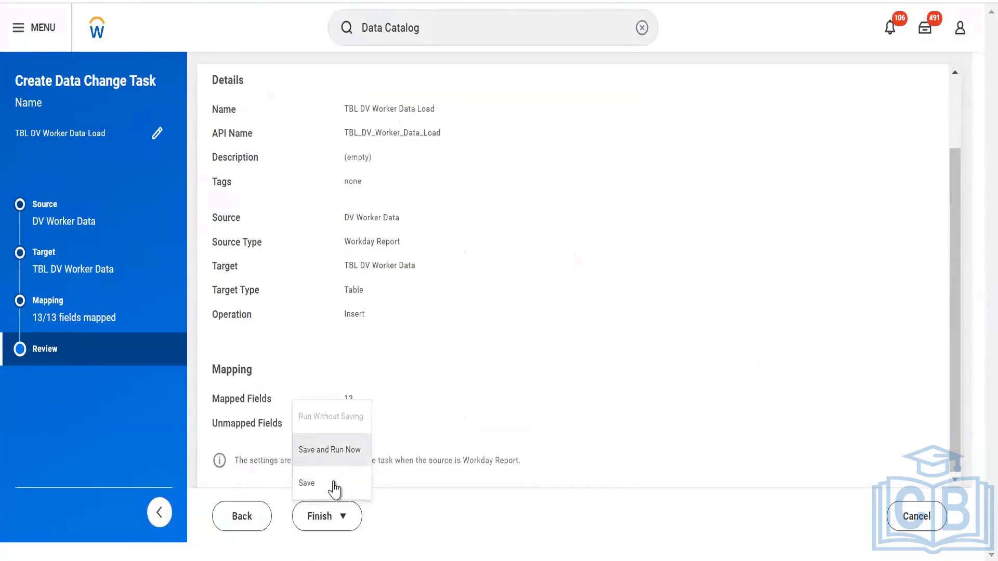
{"action": "left_click", "coordinate": [335, 451]}
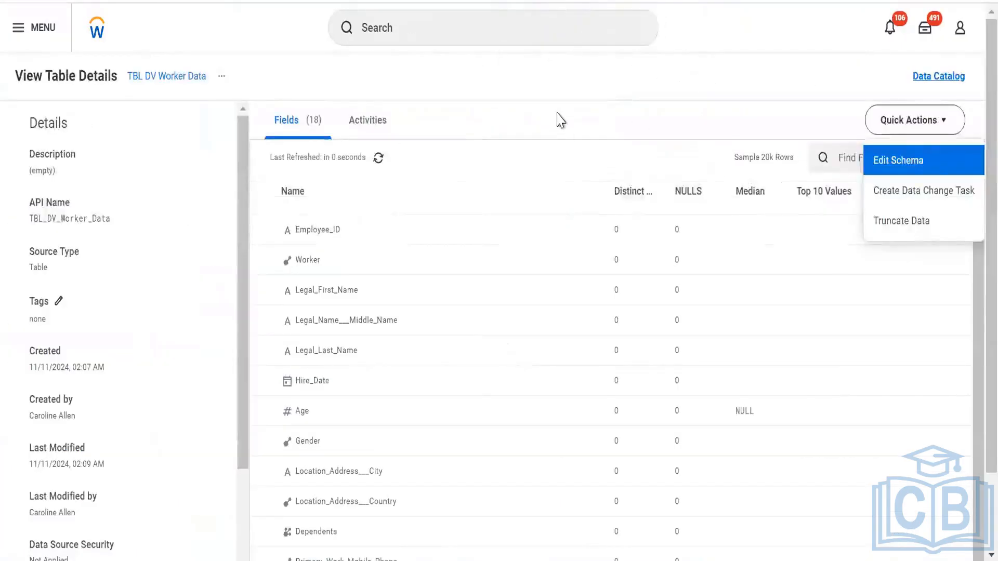
- Monitor the TBL DV Worker Data Load run in the refreshed data change activities, and view the details of the two most recent runs
{"action": "left_click", "coordinate": [557, 114]}
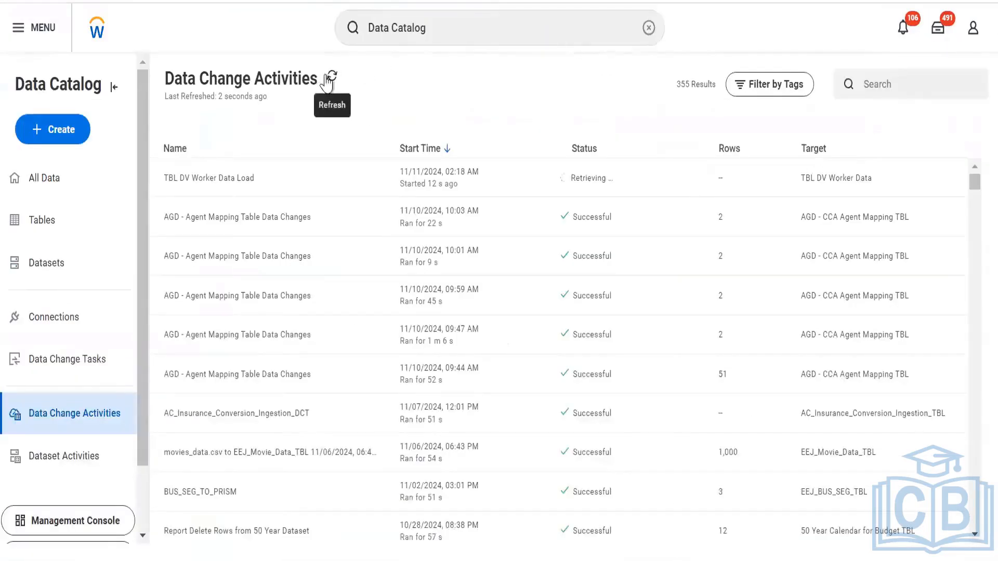
{"action": "left_click", "coordinate": [331, 78]}
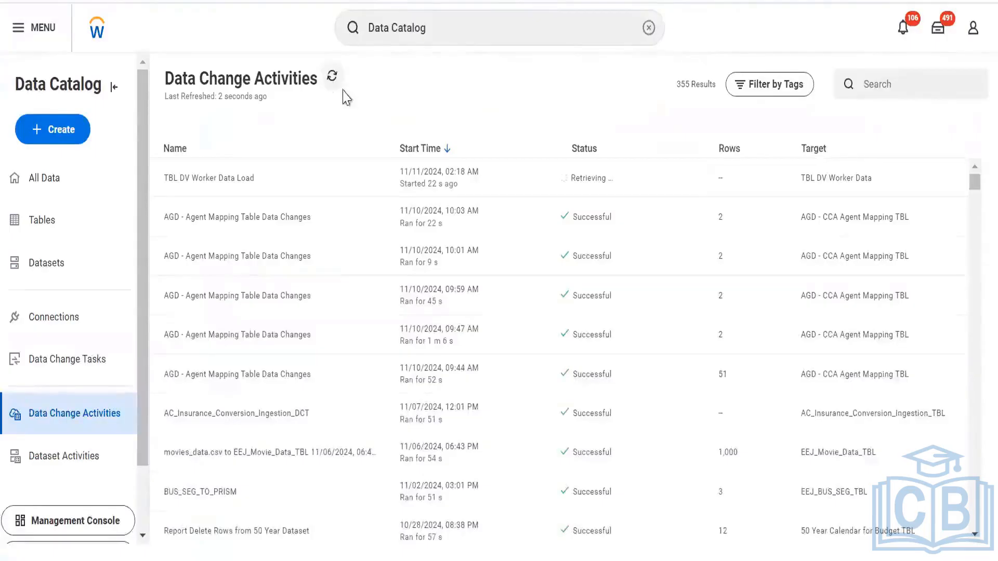
{"action": "left_click", "coordinate": [331, 78]}
{"action": "left_click", "coordinate": [330, 79]}
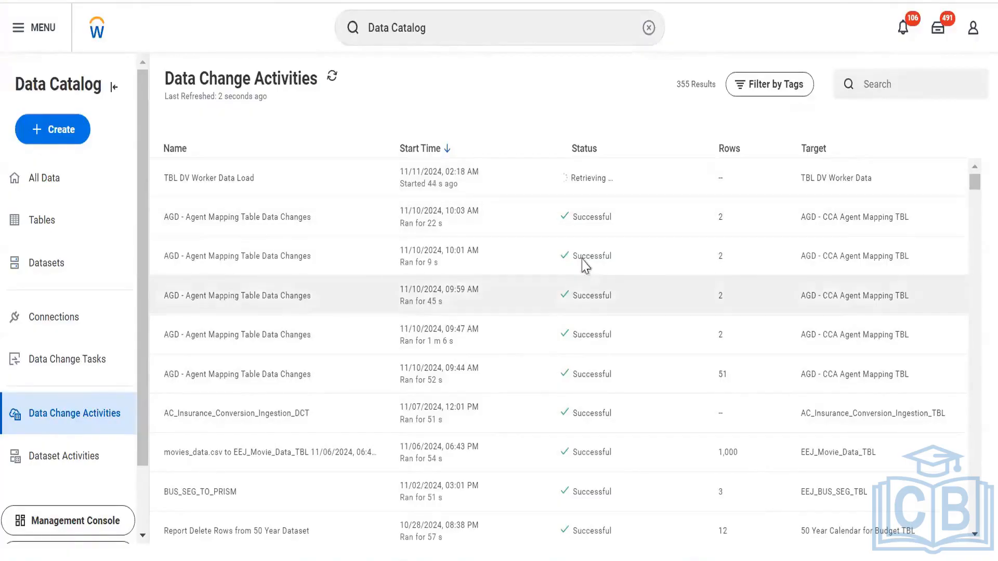
{"action": "scroll", "coordinate": [347, 372], "scroll_direction": "down", "scroll_amount": 7}
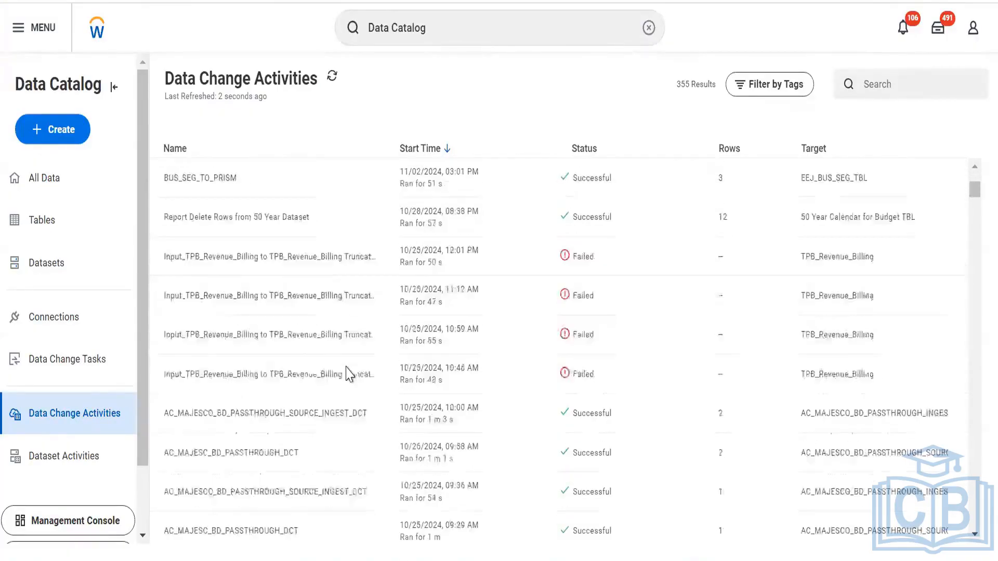
{"action": "scroll", "coordinate": [347, 372], "scroll_direction": "down", "scroll_amount": 5}
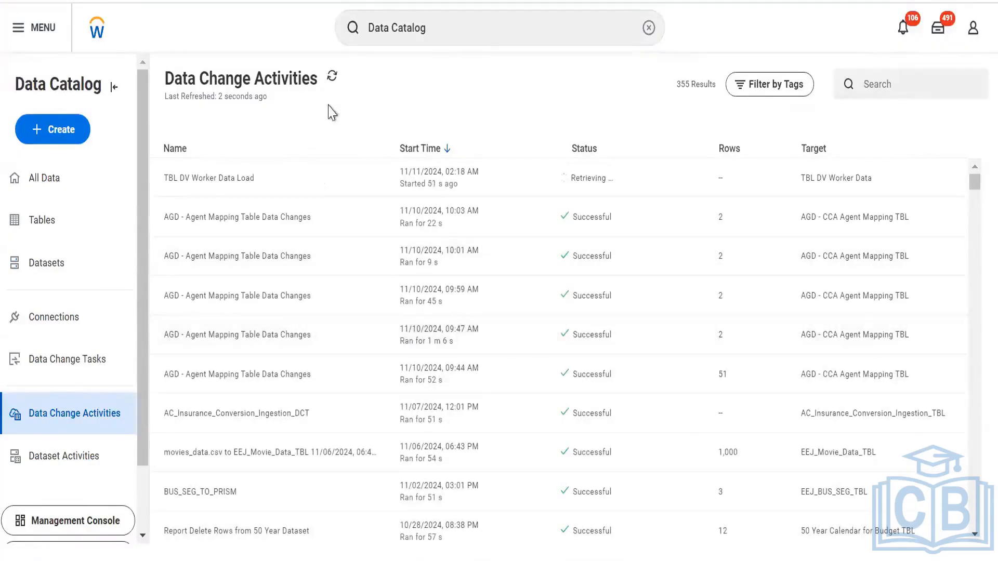
{"action": "left_click", "coordinate": [332, 78]}
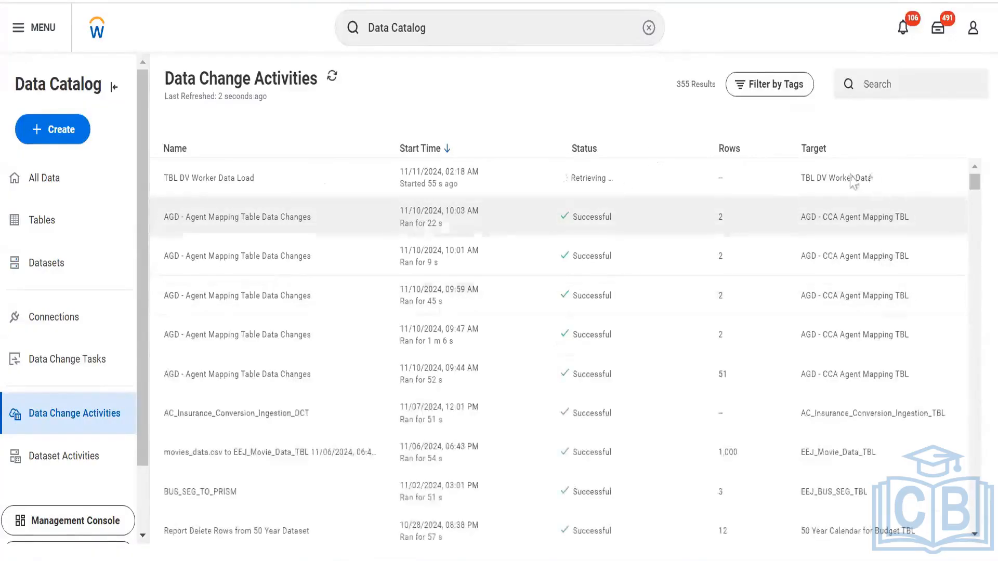
{"action": "left_click", "coordinate": [848, 182]}
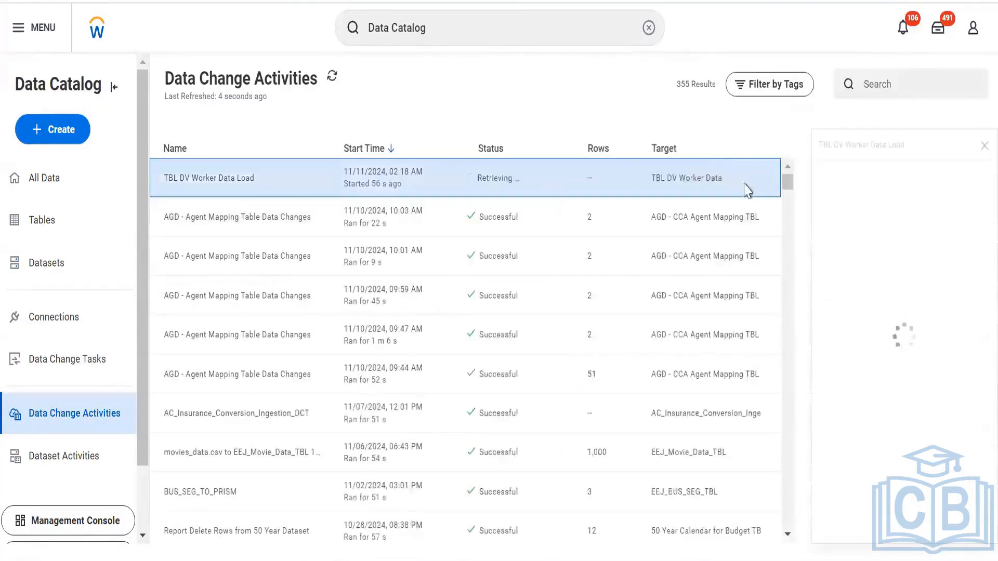
{"action": "left_click", "coordinate": [740, 216]}
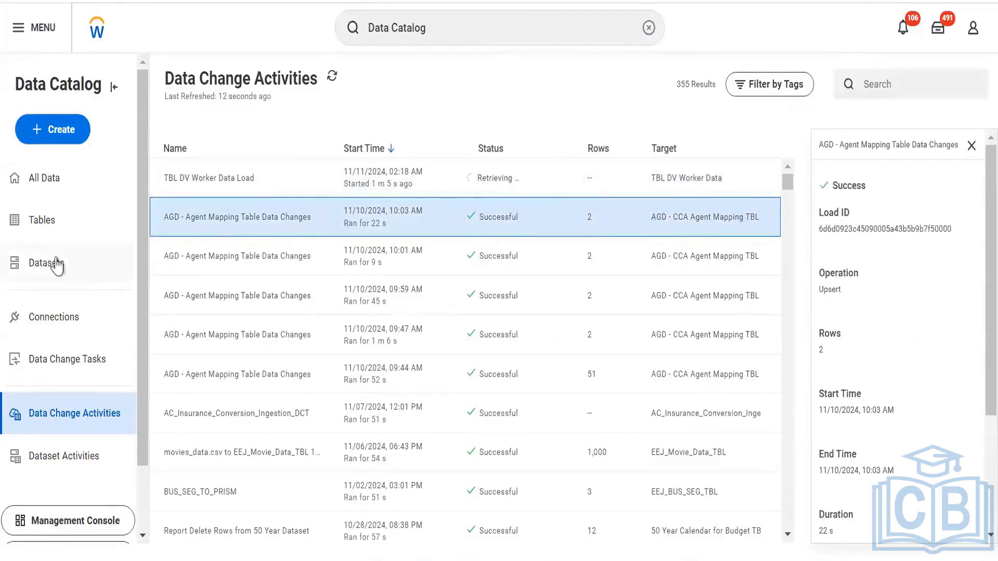
- Sort the data change tasks by last run in descending order and inspect the actions available for TBL DV Worker Data Load
{"action": "left_click", "coordinate": [71, 358]}
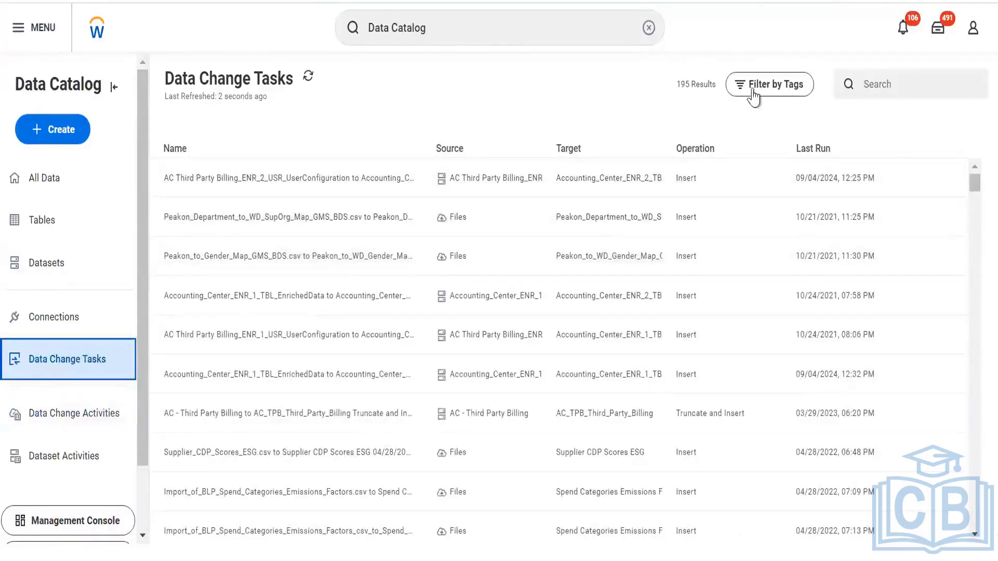
{"action": "left_click", "coordinate": [813, 150]}
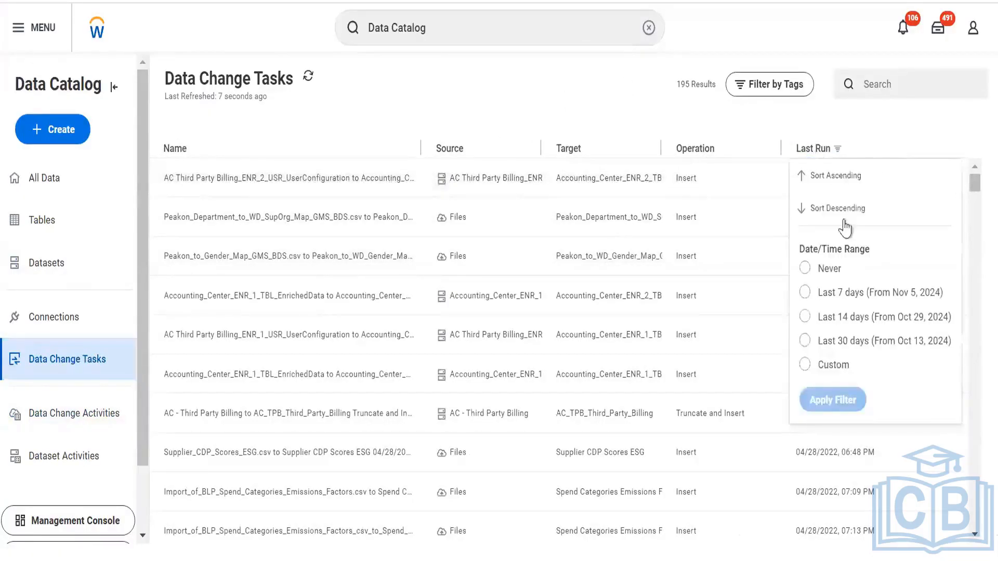
{"action": "left_click", "coordinate": [818, 210]}
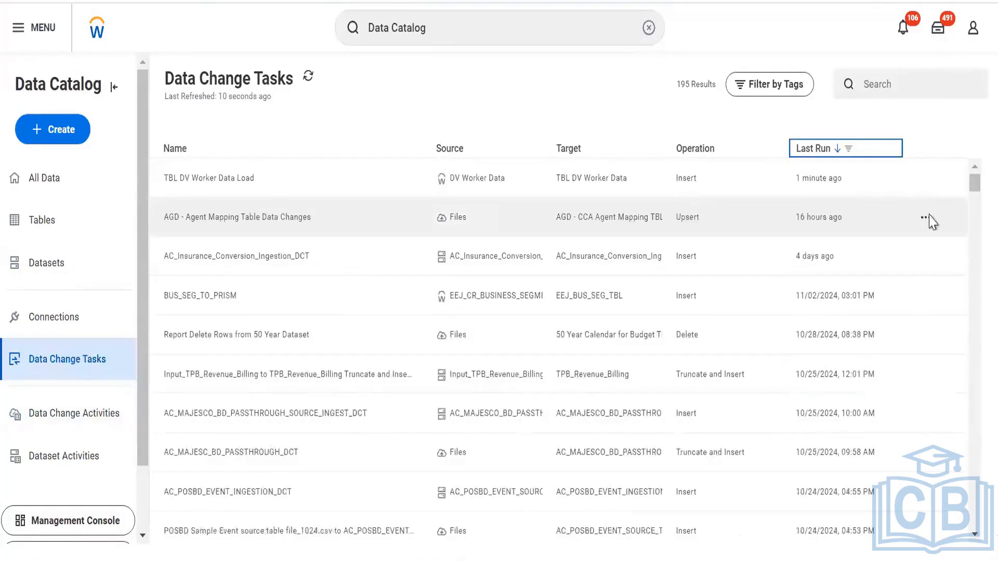
{"action": "left_click", "coordinate": [923, 180]}
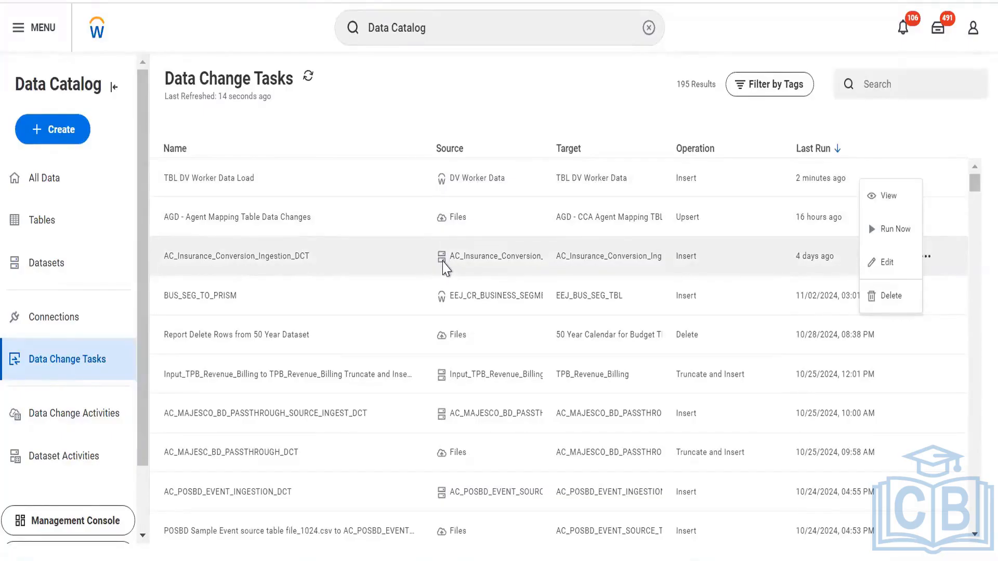
{"action": "scroll", "coordinate": [442, 268], "scroll_direction": "down", "scroll_amount": 5}
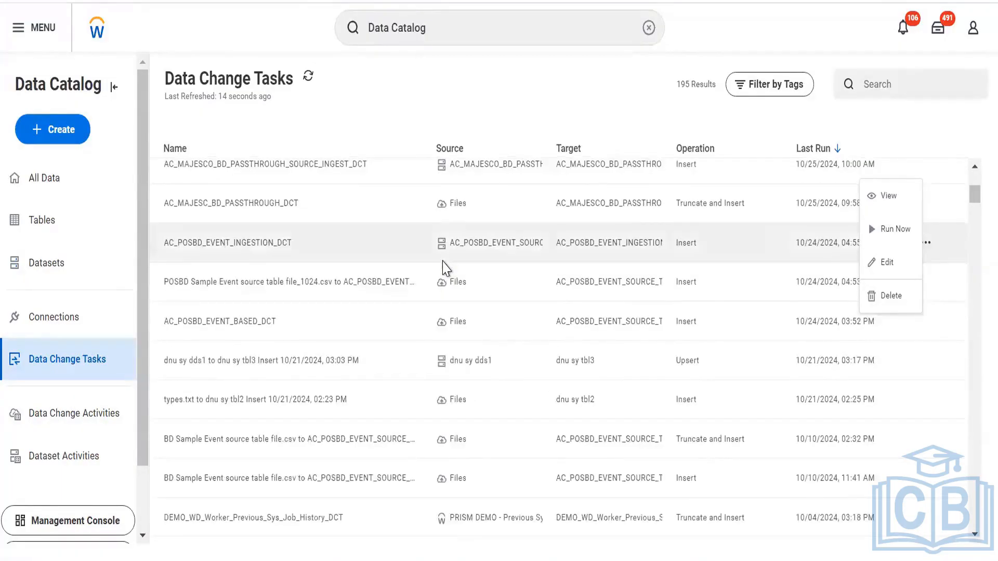
{"action": "scroll", "coordinate": [443, 267], "scroll_direction": "up", "scroll_amount": 5}
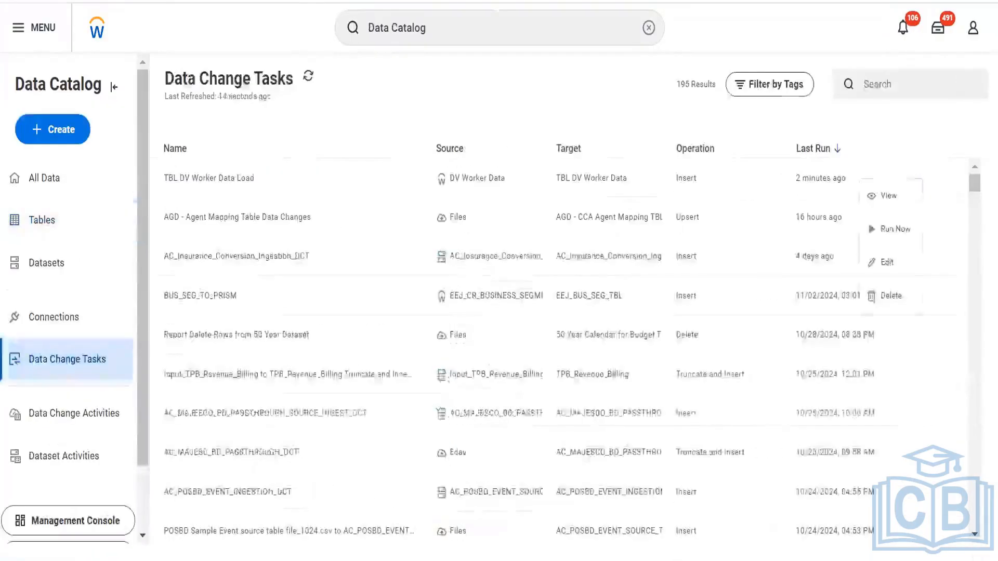
- Refresh the data change activities and examine the TBL DV Worker Data Load run's details, expanding its error message
{"action": "left_click", "coordinate": [52, 413]}
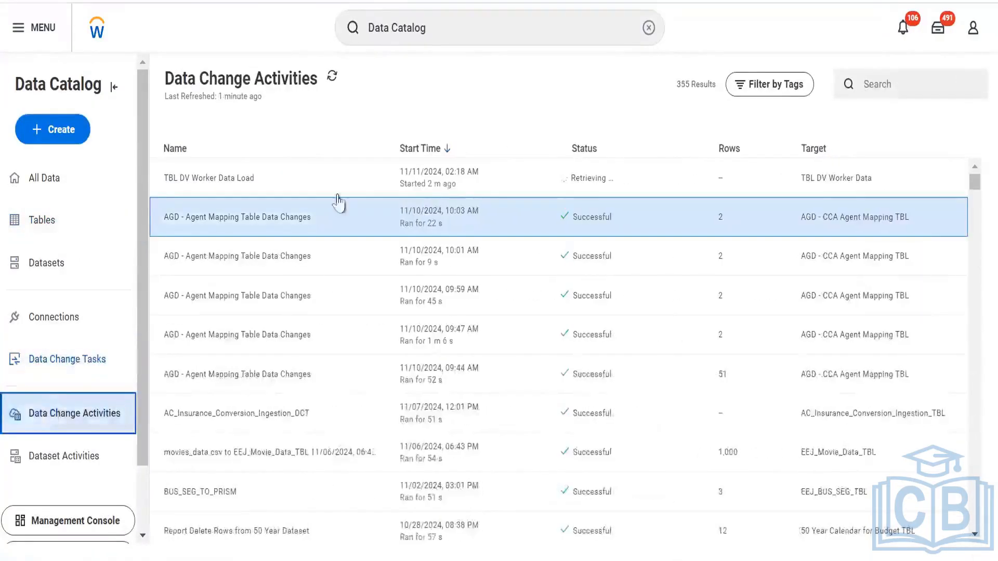
{"action": "left_click", "coordinate": [327, 78]}
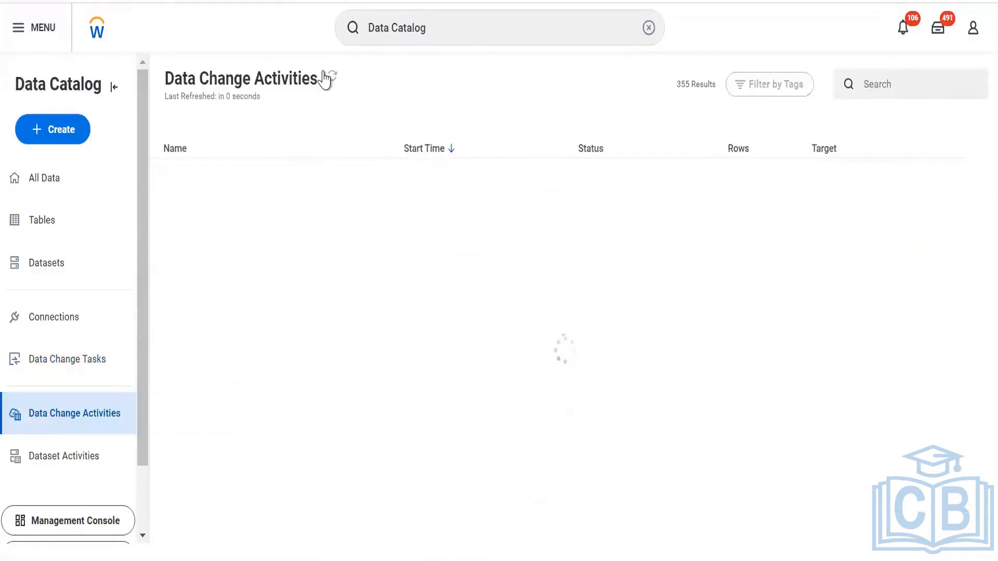
{"action": "left_click", "coordinate": [328, 78]}
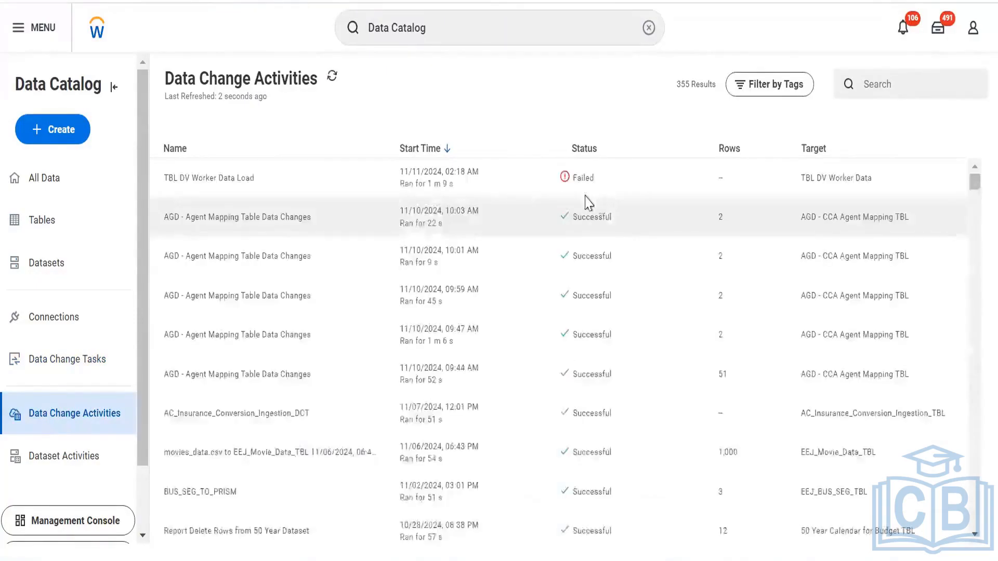
{"action": "left_click", "coordinate": [586, 188]}
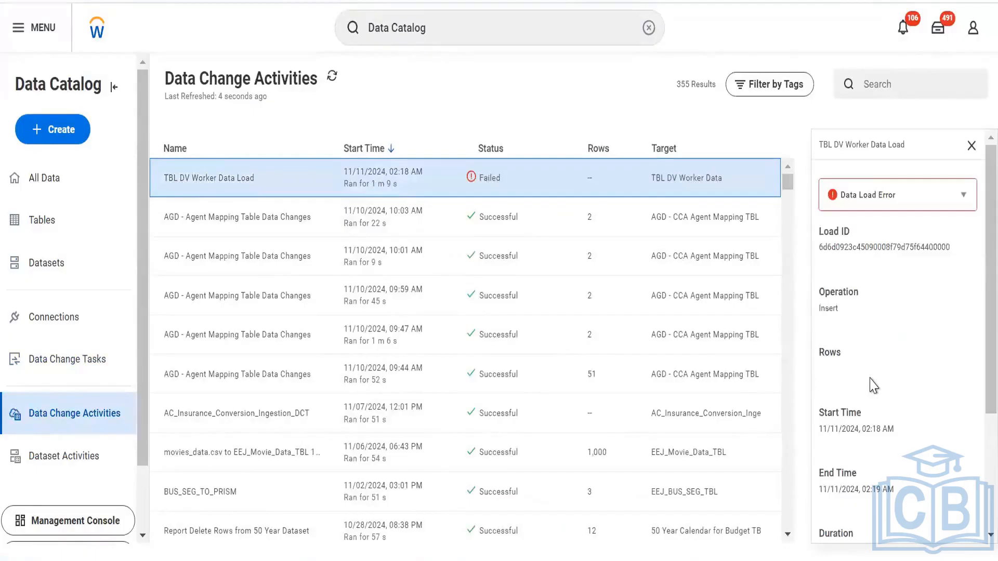
{"action": "scroll", "coordinate": [873, 385], "scroll_direction": "down", "scroll_amount": 2}
{"action": "scroll", "coordinate": [879, 216], "scroll_direction": "up", "scroll_amount": 2}
{"action": "left_click", "coordinate": [947, 196]}
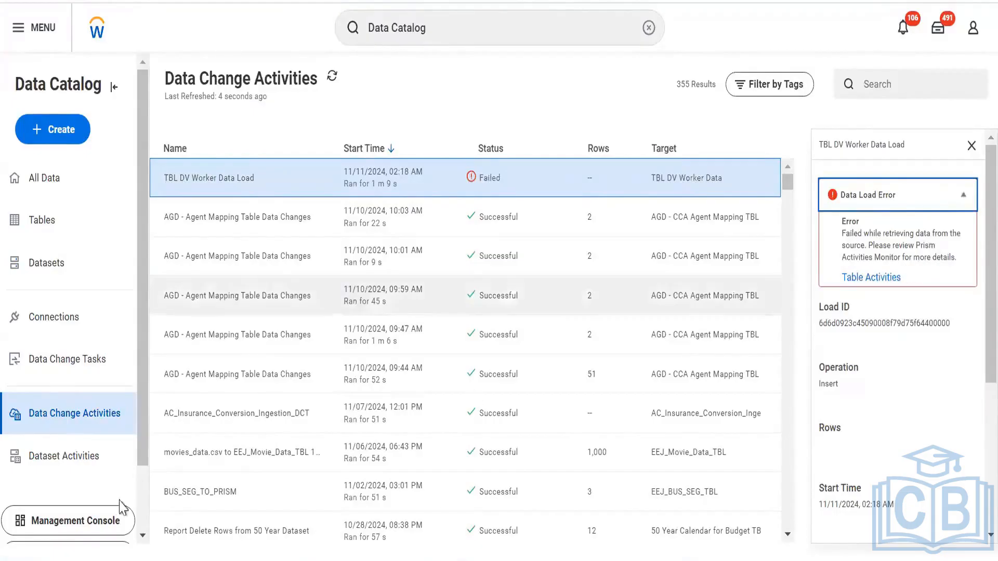
- Look over the dataset activities and return to the data change activities
{"action": "left_click", "coordinate": [88, 446]}
{"action": "scroll", "coordinate": [86, 446], "scroll_direction": "down", "scroll_amount": 2}
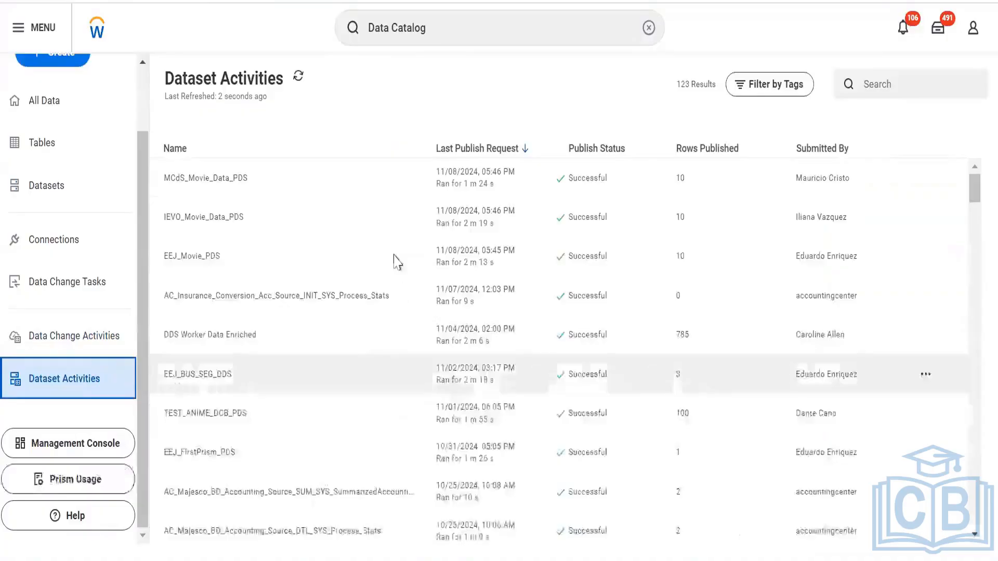
{"action": "left_click", "coordinate": [86, 343]}
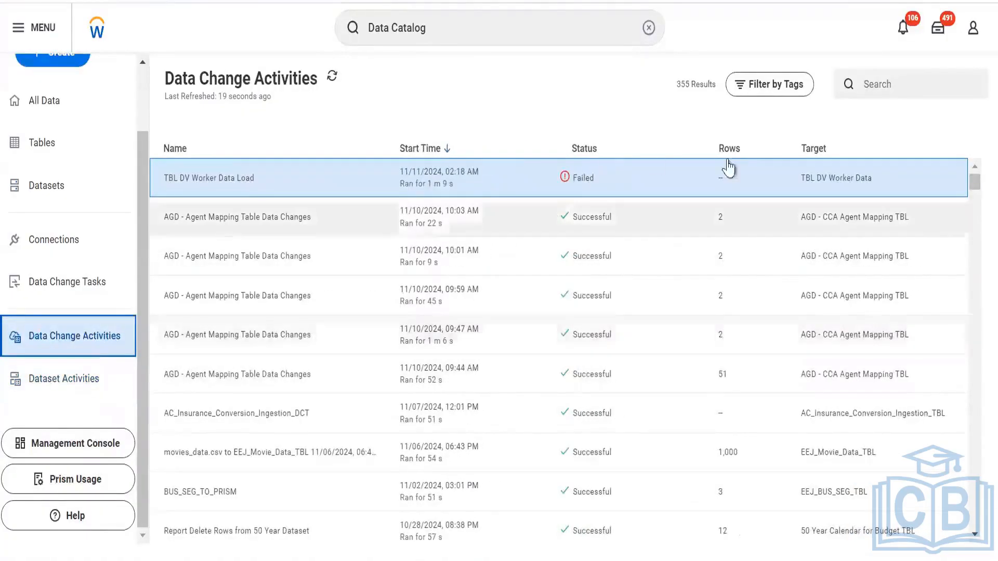
- Reopen the error details of the TBL DV Worker Data Load run and check the linked table activities
{"action": "left_click", "coordinate": [733, 188]}
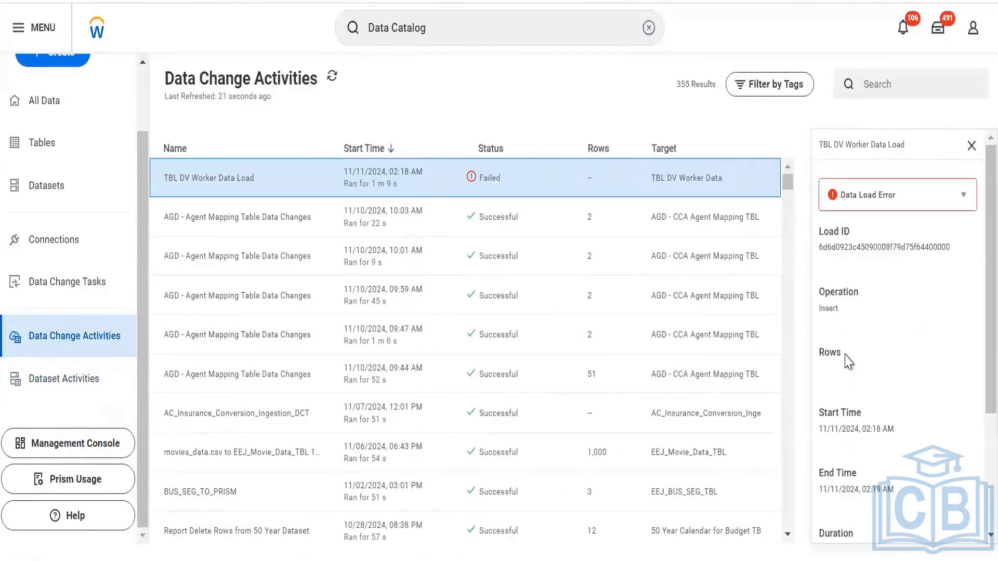
{"action": "scroll", "coordinate": [847, 361], "scroll_direction": "down", "scroll_amount": 3}
{"action": "scroll", "coordinate": [950, 197], "scroll_direction": "up", "scroll_amount": 3}
{"action": "left_click", "coordinate": [950, 197]}
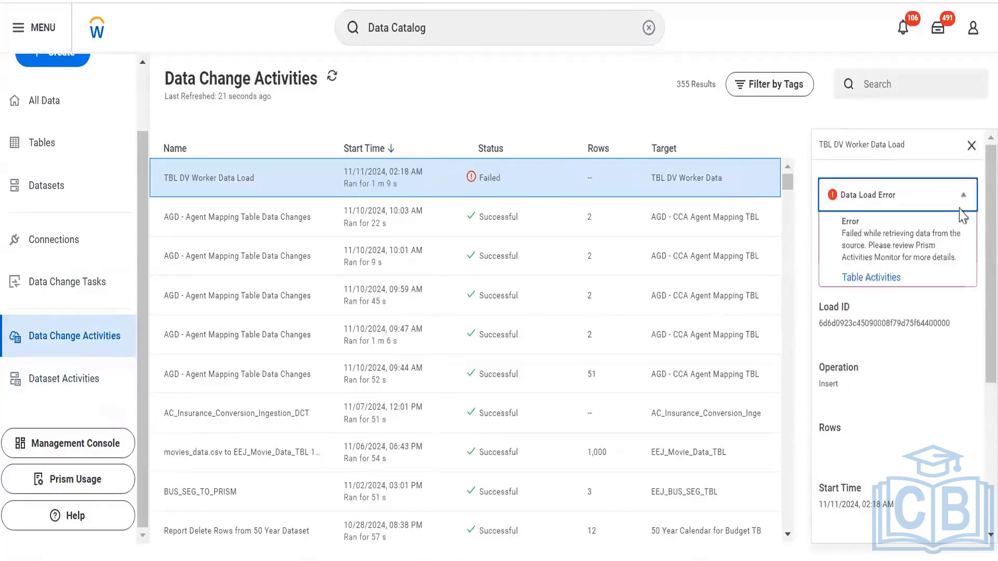
{"action": "left_click", "coordinate": [863, 278]}
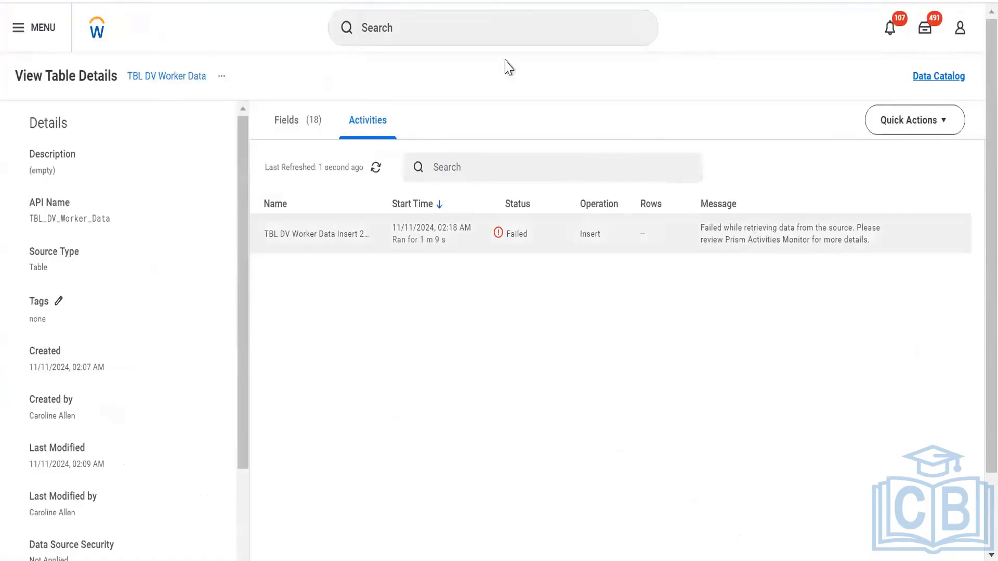
{"action": "key", "text": "ctrl+shift+Tab"}
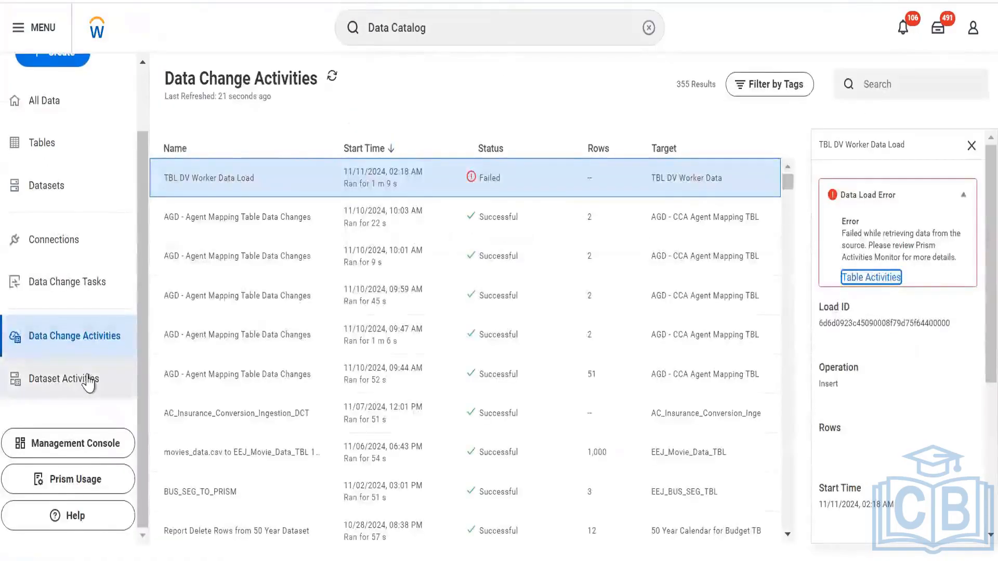
- Check the dataset activities again, open Prism Usage, and go back to the data change activities
{"action": "left_click", "coordinate": [86, 380]}
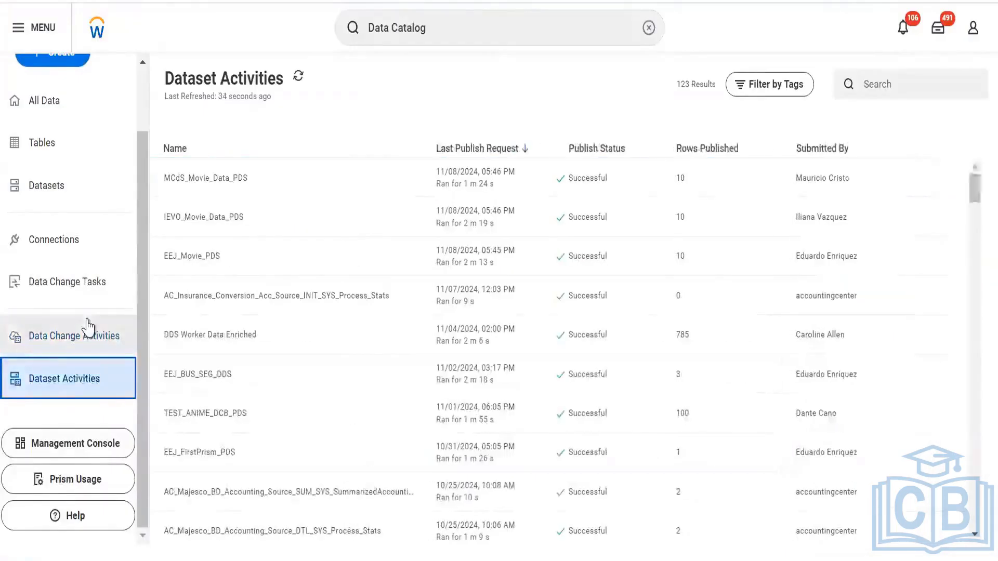
{"action": "left_click", "coordinate": [87, 328]}
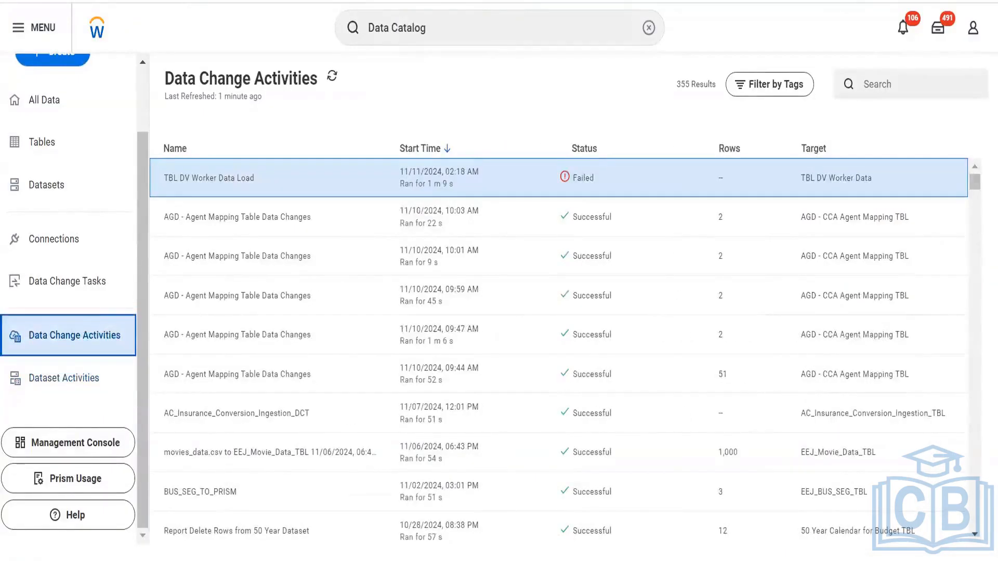
{"action": "left_click", "coordinate": [75, 479]}
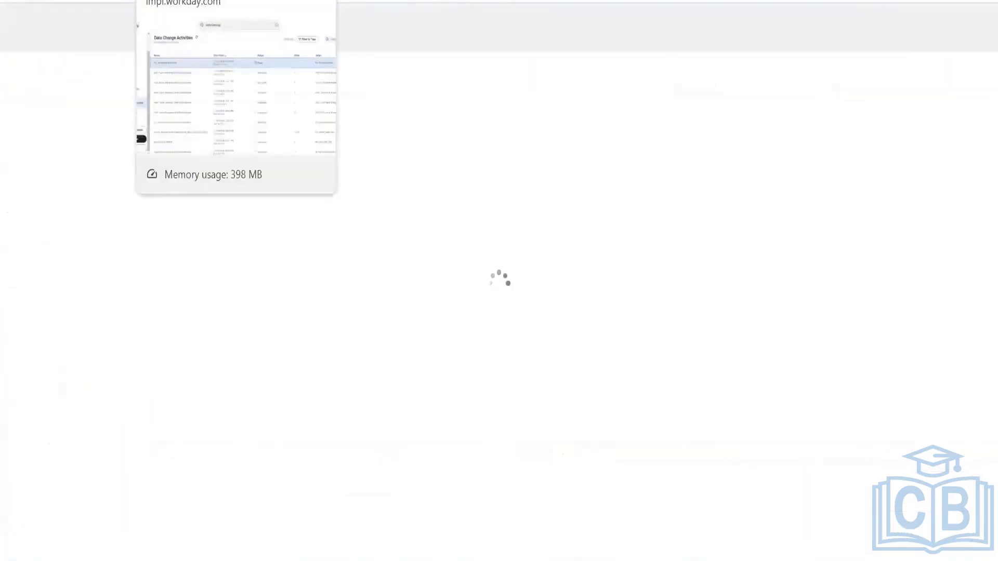
{"action": "left_click", "coordinate": [207, 0]}
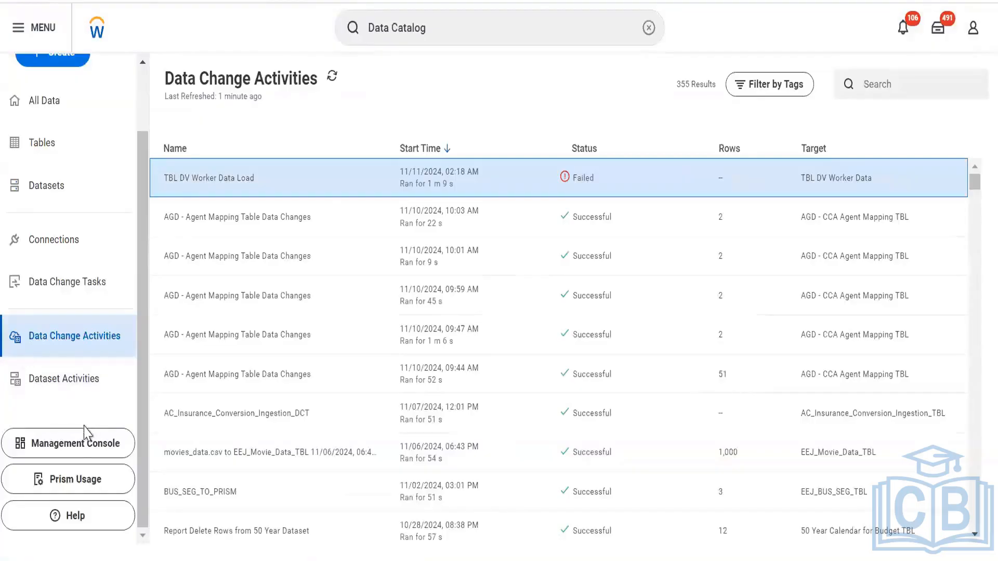
- Open the Management Console, and search the Prism usage details for "dv tbl", selecting TBL DV Worker Data
{"action": "left_click", "coordinate": [73, 443]}
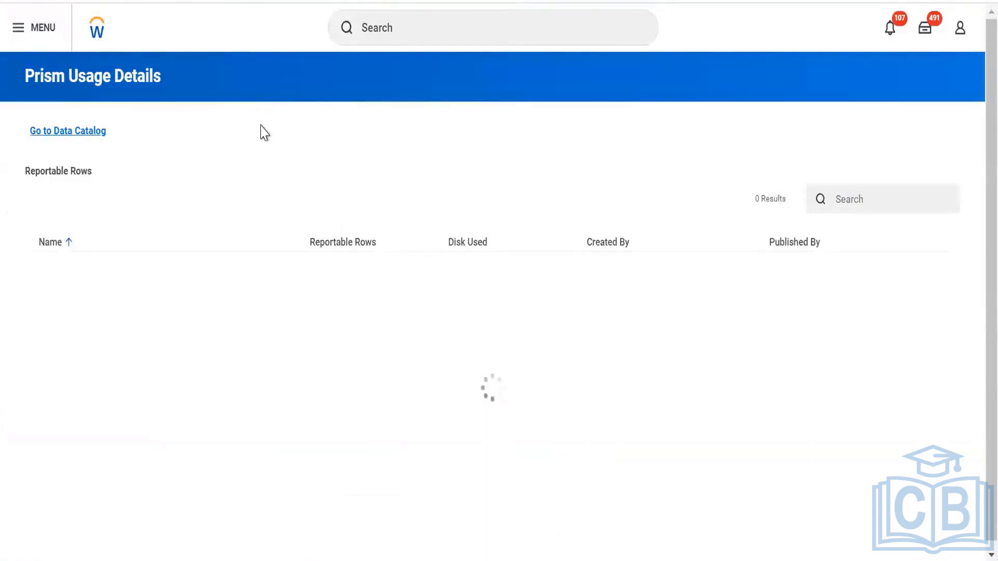
{"action": "scroll", "coordinate": [261, 125], "scroll_direction": "down", "scroll_amount": 1}
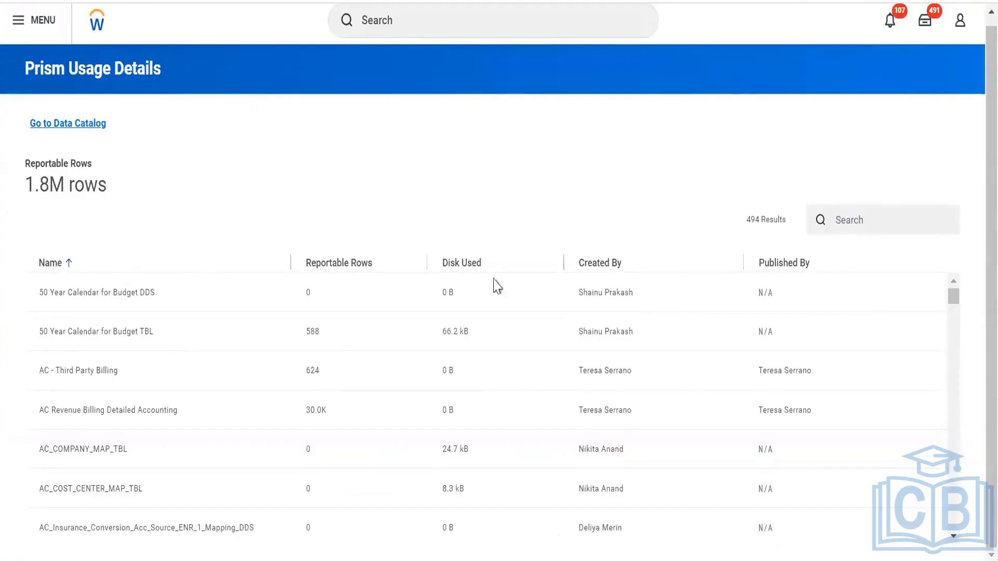
{"action": "left_click", "coordinate": [881, 213]}
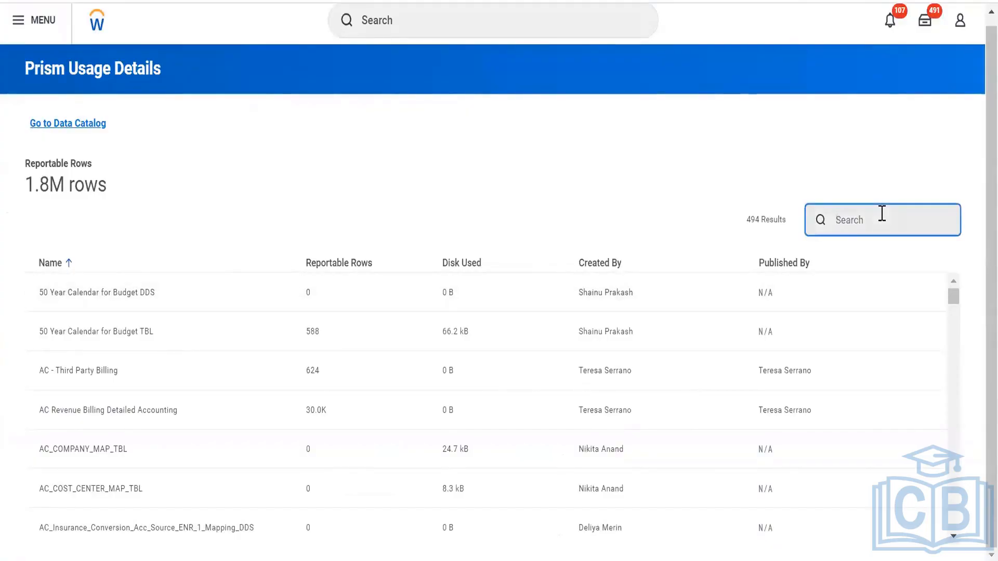
{"action": "type", "text": "tbale"}
{"action": "key", "text": "BackSpace"}
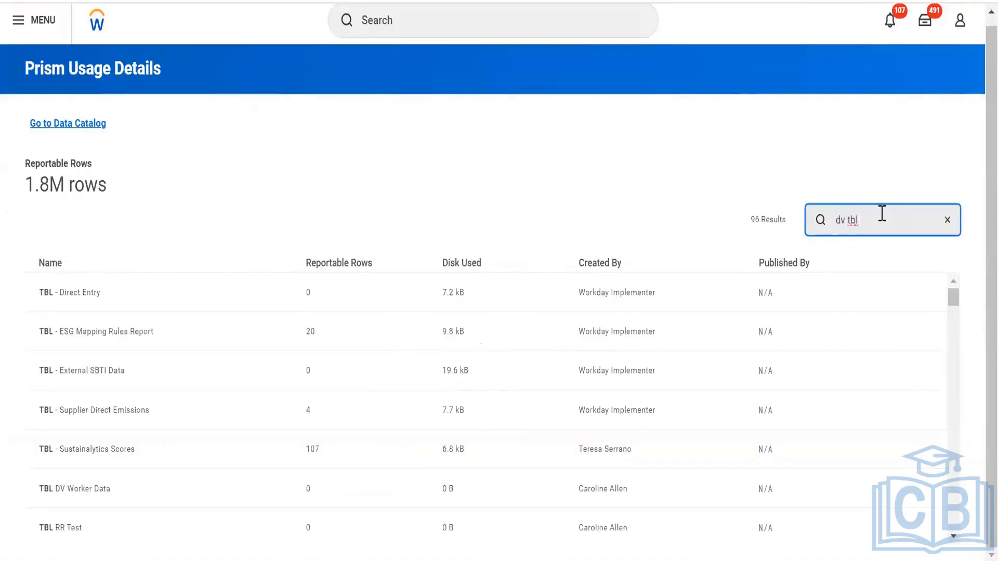
{"action": "left_click", "coordinate": [746, 306]}
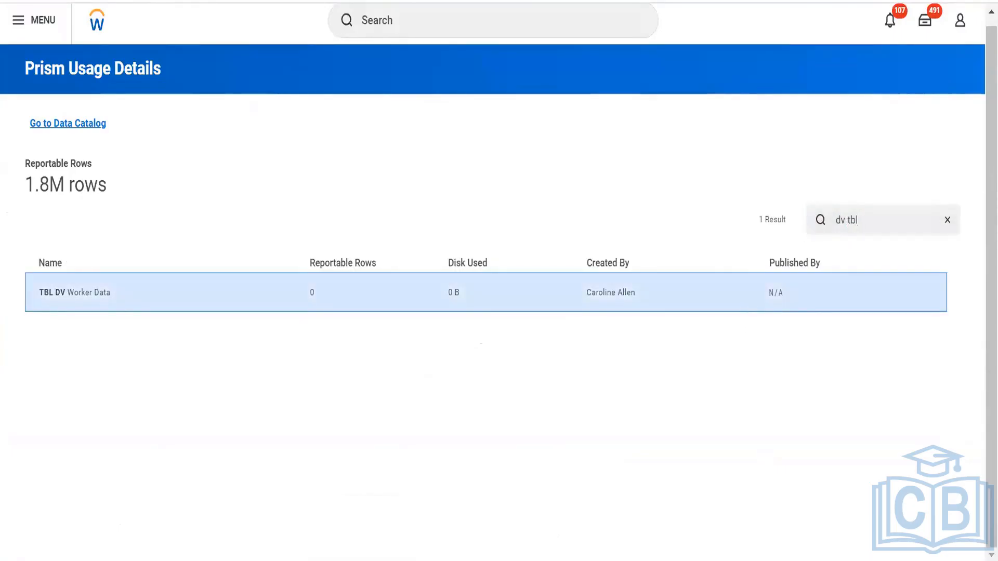
- Return to the Prism Management Console, look over its daily activity overview, and open its list of activities
{"action": "left_click", "coordinate": [368, 1]}
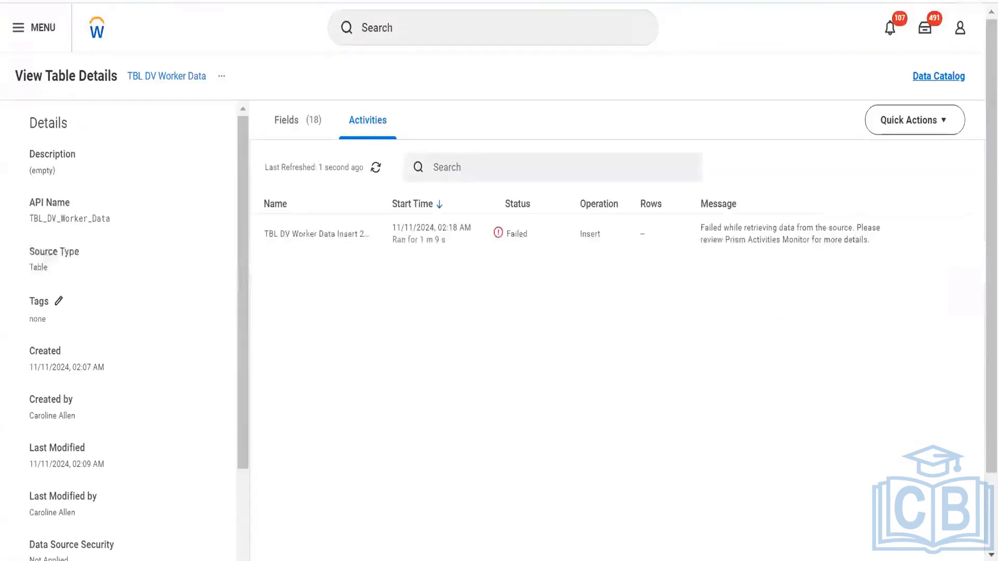
{"action": "left_click", "coordinate": [343, 1]}
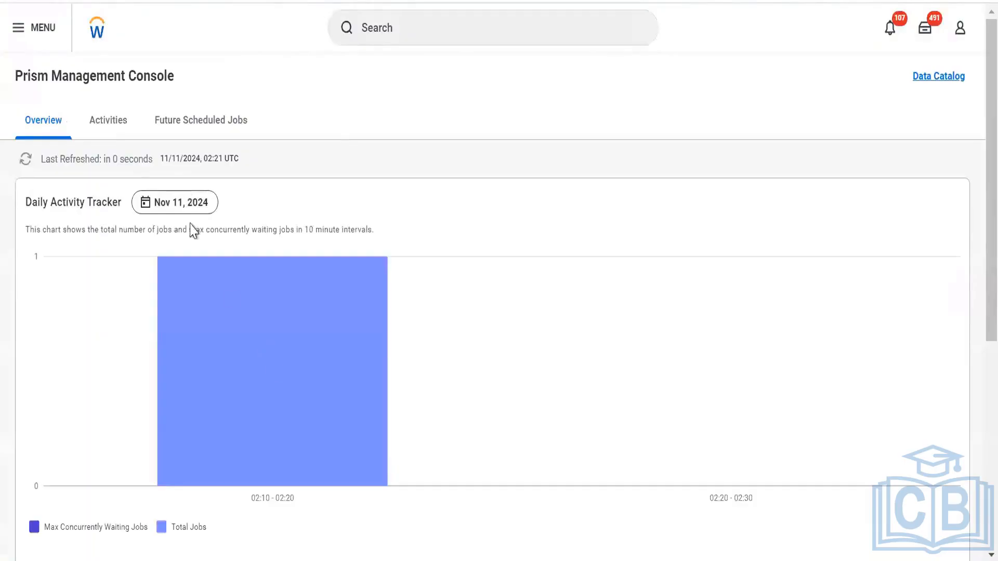
{"action": "scroll", "coordinate": [192, 229], "scroll_direction": "down", "scroll_amount": 5}
{"action": "scroll", "coordinate": [119, 120], "scroll_direction": "up", "scroll_amount": 5}
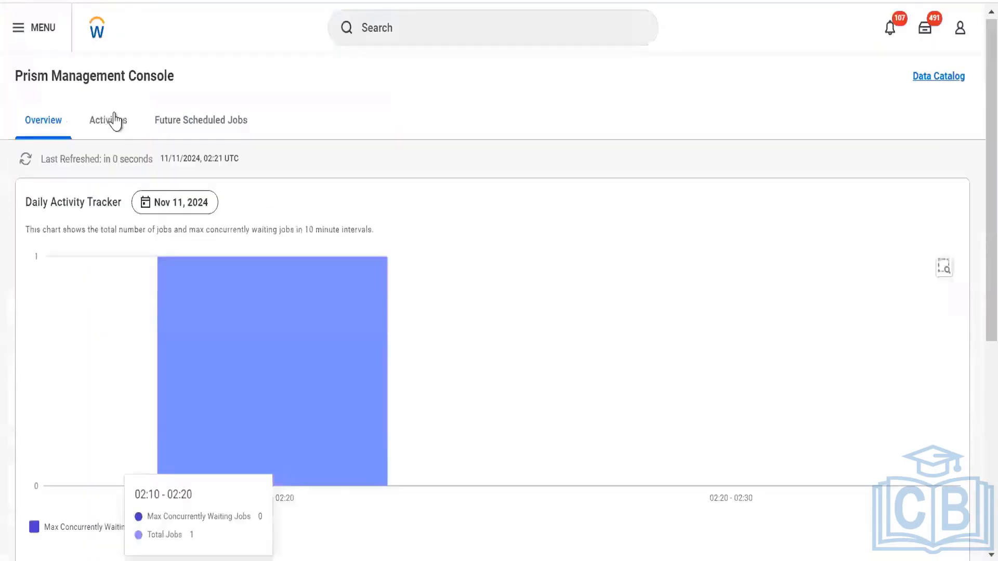
{"action": "left_click", "coordinate": [104, 119]}
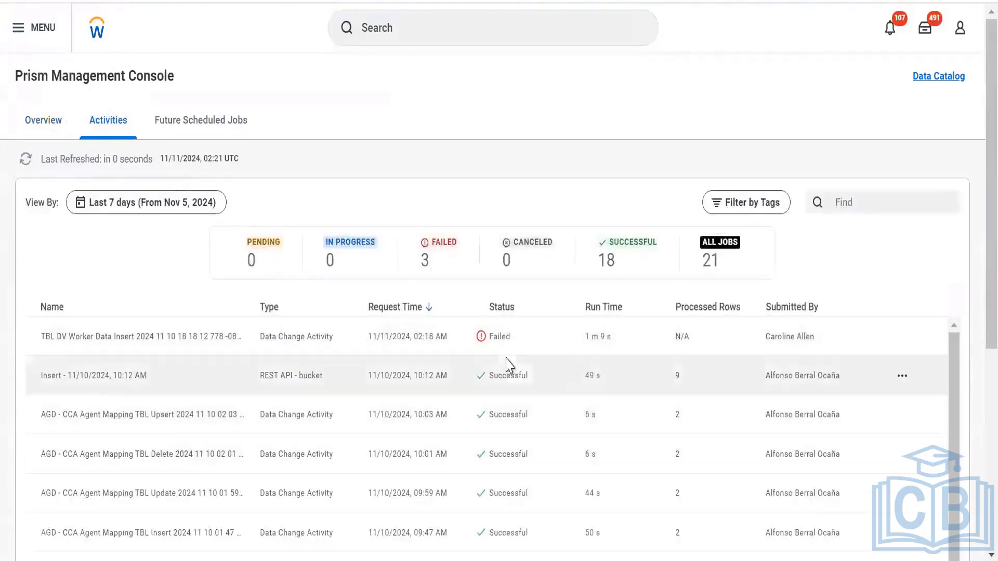
- Open the failed TBL DV Worker Data insert activity and expand its Data Load Failed error to examine the details
{"action": "left_click", "coordinate": [505, 344]}
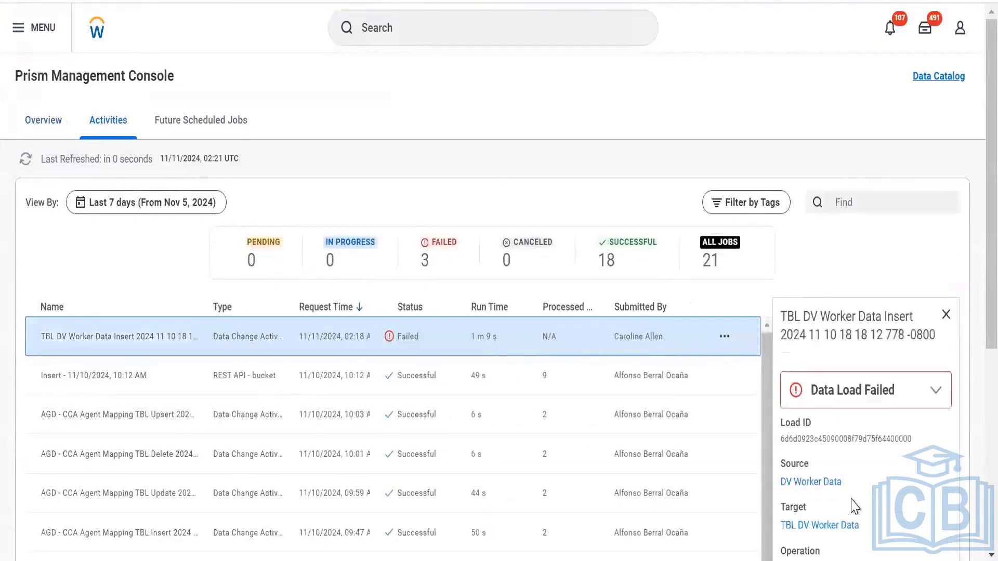
{"action": "left_click", "coordinate": [895, 400]}
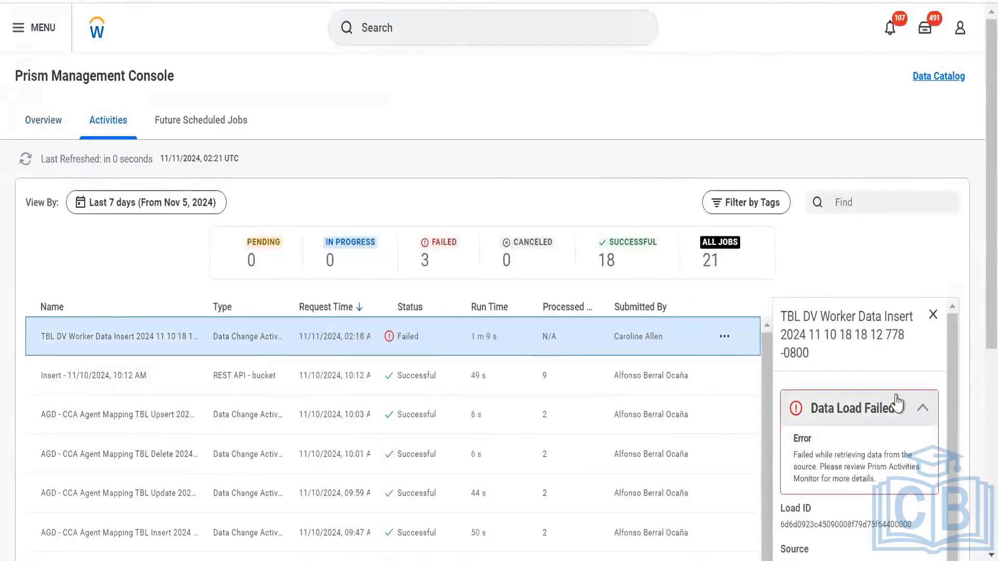
{"action": "scroll", "coordinate": [894, 421], "scroll_direction": "down", "scroll_amount": 1}
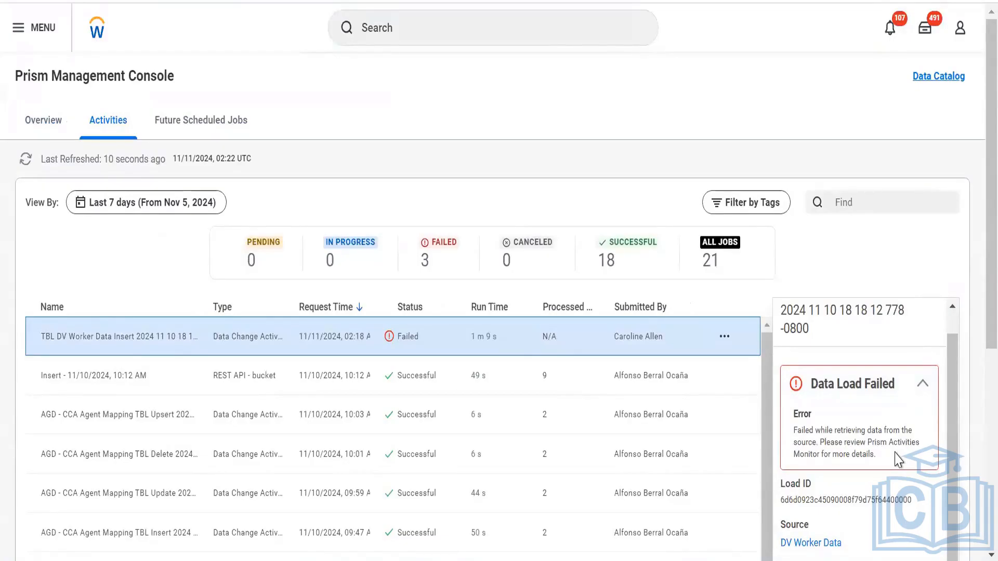
{"action": "scroll", "coordinate": [895, 459], "scroll_direction": "down", "scroll_amount": 1}
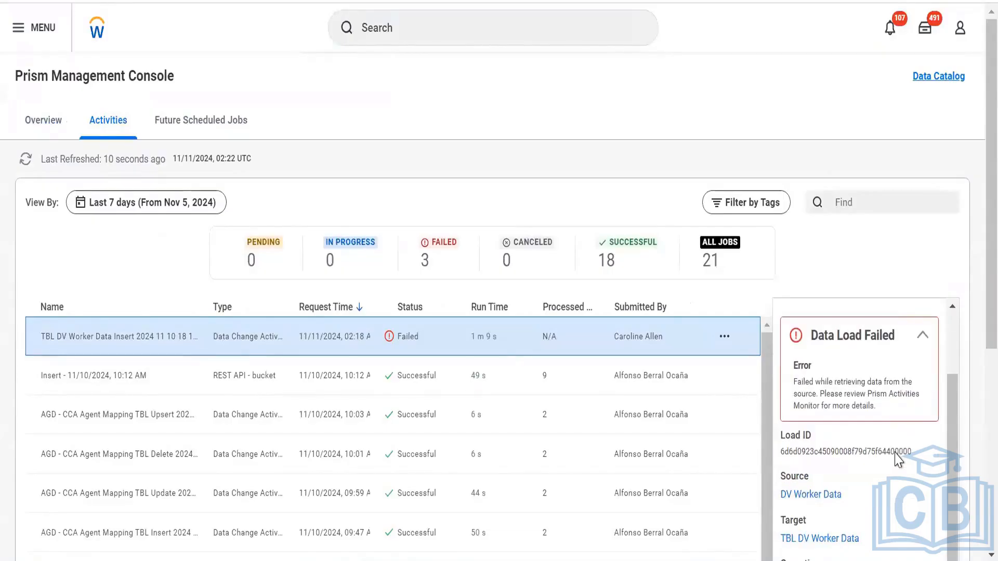
{"action": "scroll", "coordinate": [895, 459], "scroll_direction": "up", "scroll_amount": 2}
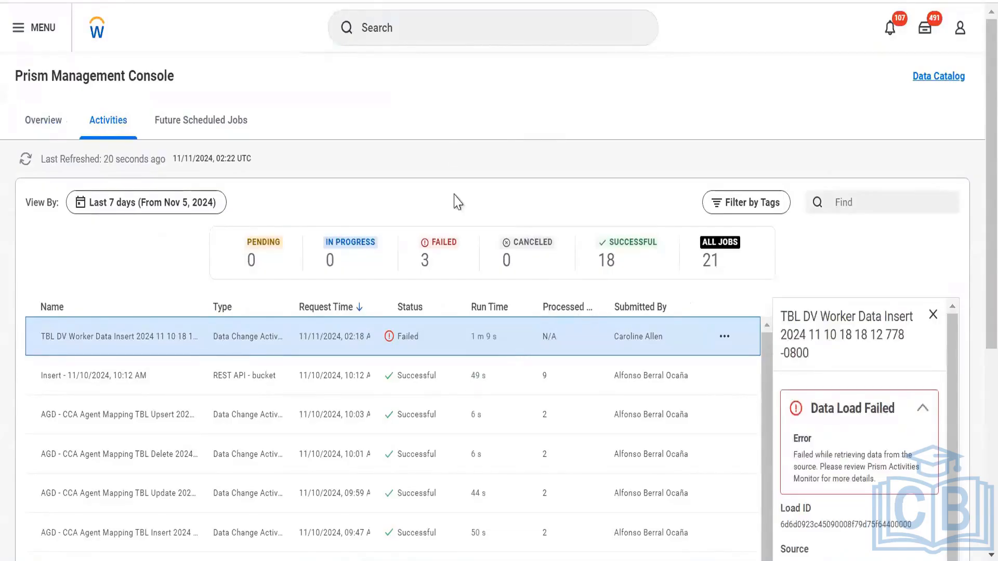
- Search for "prism act" and run the Prism Activities Monitor report with its default date range
{"action": "left_click", "coordinate": [428, 41]}
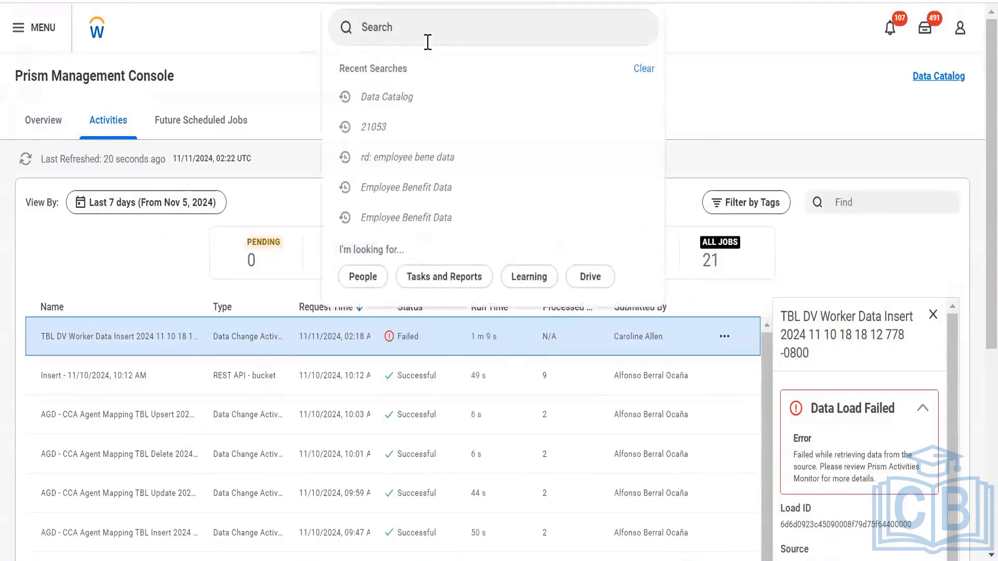
{"action": "type", "text": "p"}
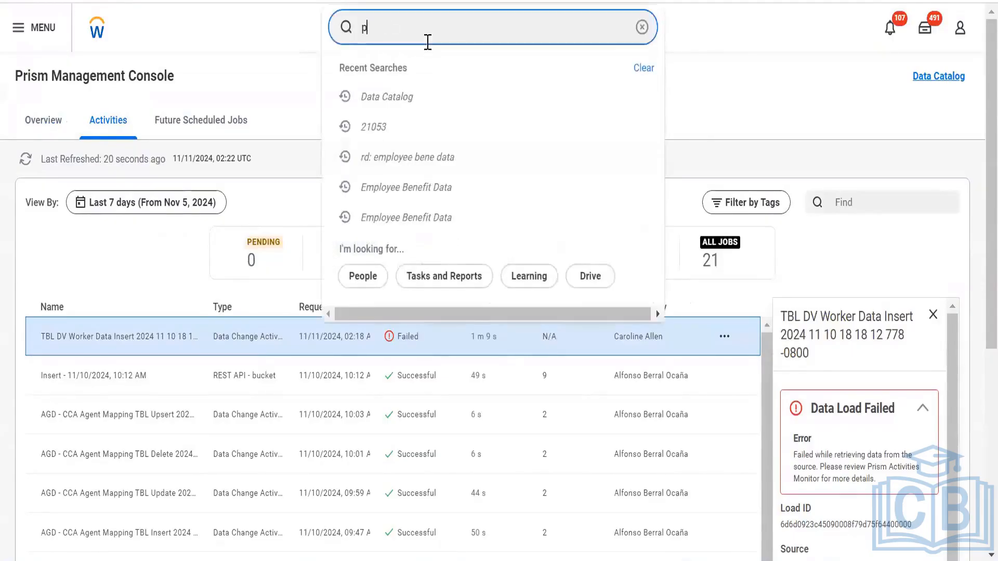
{"action": "type", "text": "rism act"}
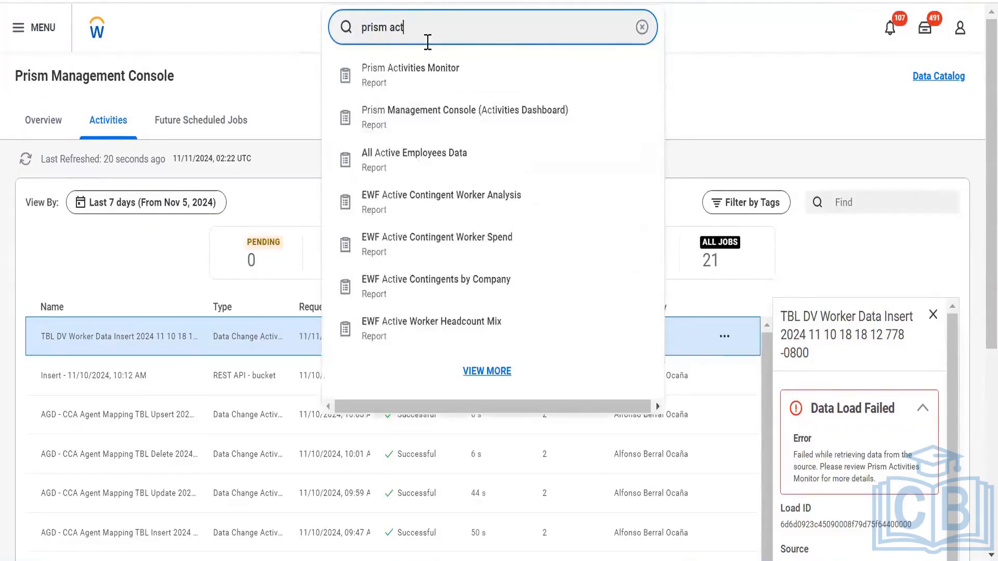
{"action": "left_click", "coordinate": [421, 66]}
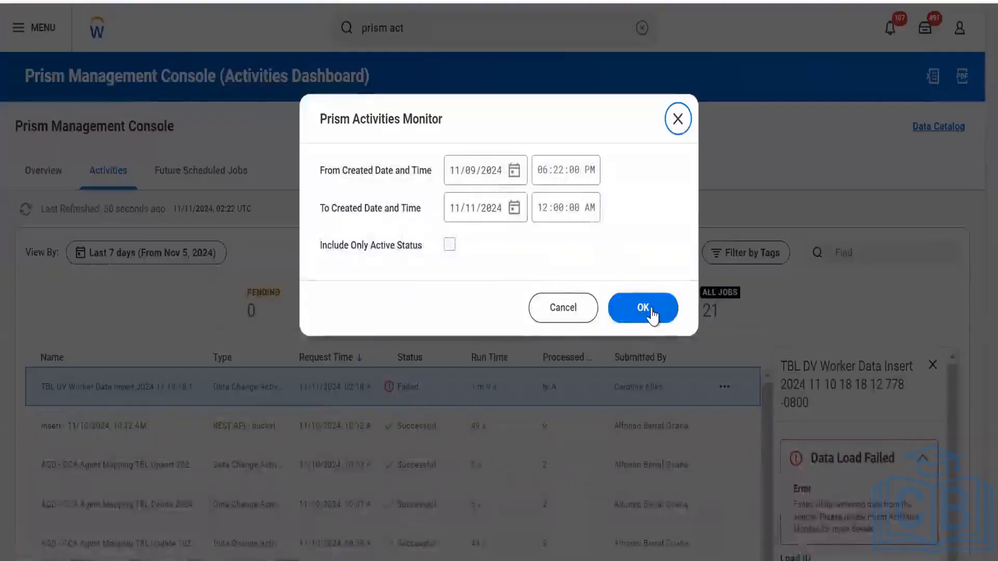
{"action": "left_click", "coordinate": [653, 314]}
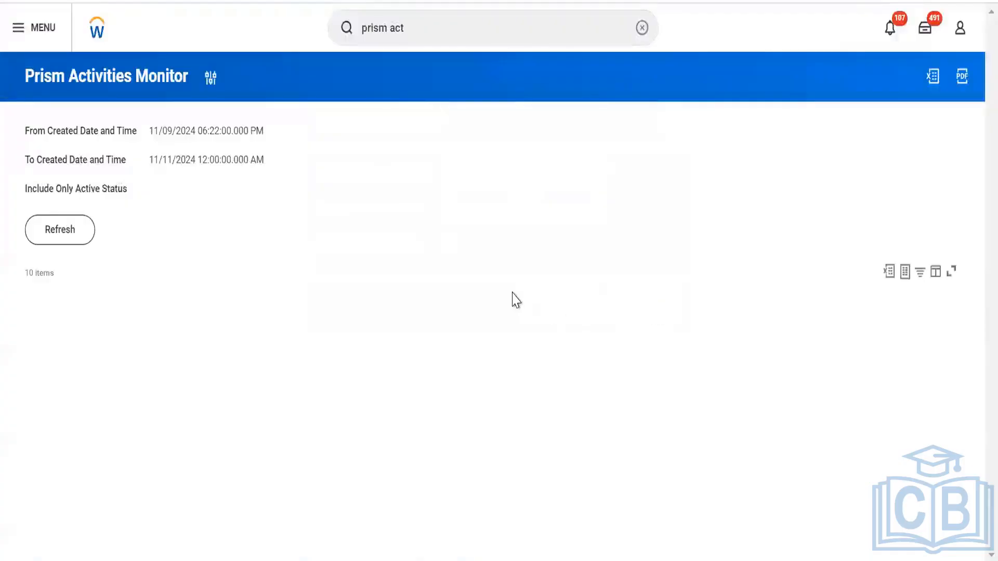
- Find the failed TBL DV Worker Data Load run in the monitor and open its background process
{"action": "scroll", "coordinate": [512, 292], "scroll_direction": "down", "scroll_amount": 4}
{"action": "scroll", "coordinate": [512, 292], "scroll_direction": "up", "scroll_amount": 3}
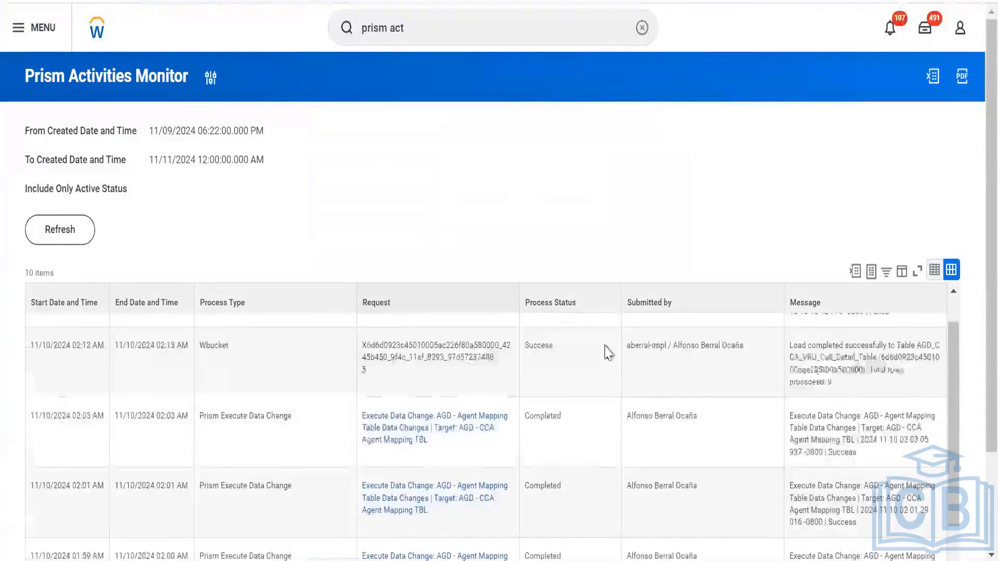
{"action": "scroll", "coordinate": [610, 354], "scroll_direction": "up", "scroll_amount": 1}
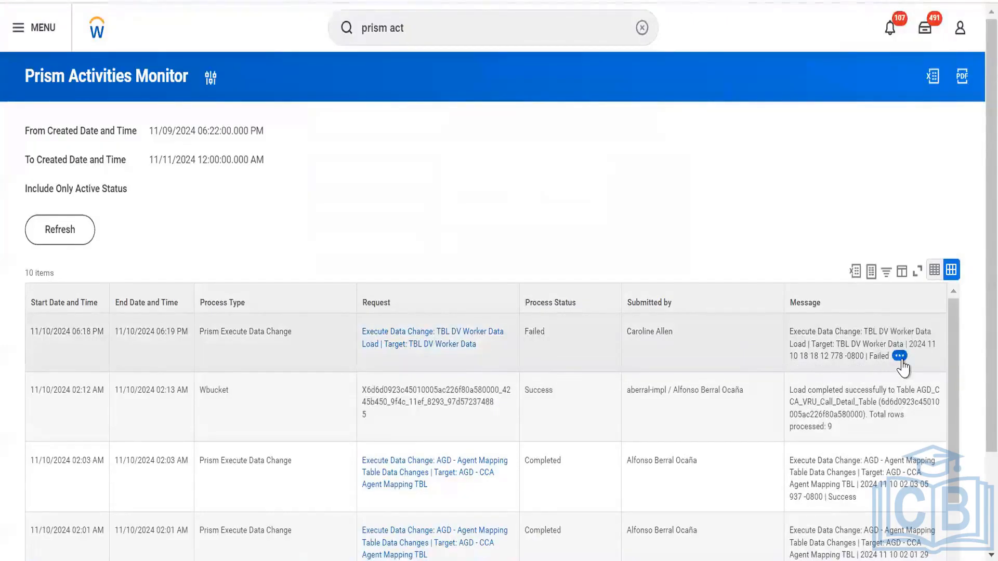
{"action": "left_click", "coordinate": [900, 357]}
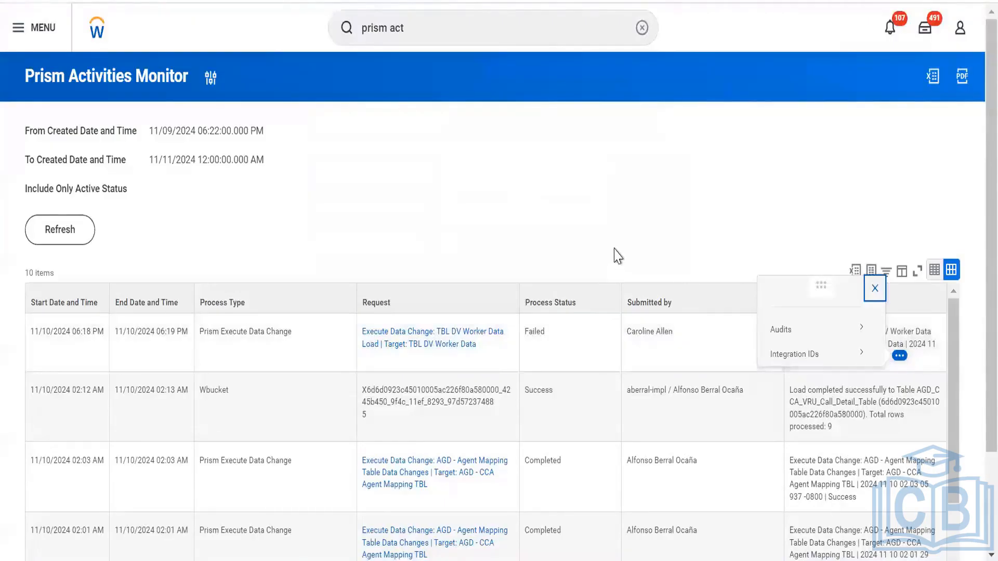
{"action": "left_click", "coordinate": [723, 323]}
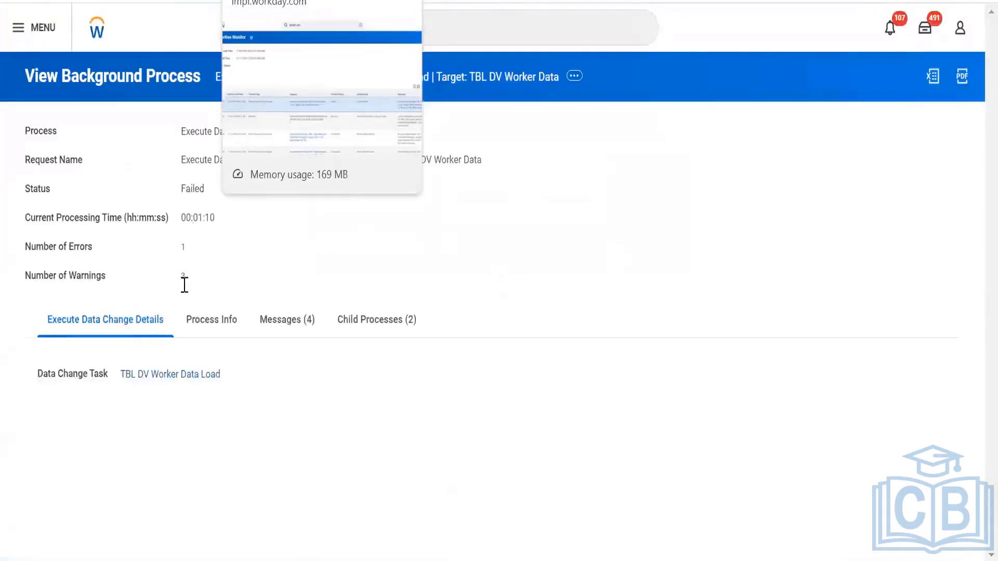
- Examine the background process's error entry, close it, and review the process messages
{"action": "left_click", "coordinate": [185, 248]}
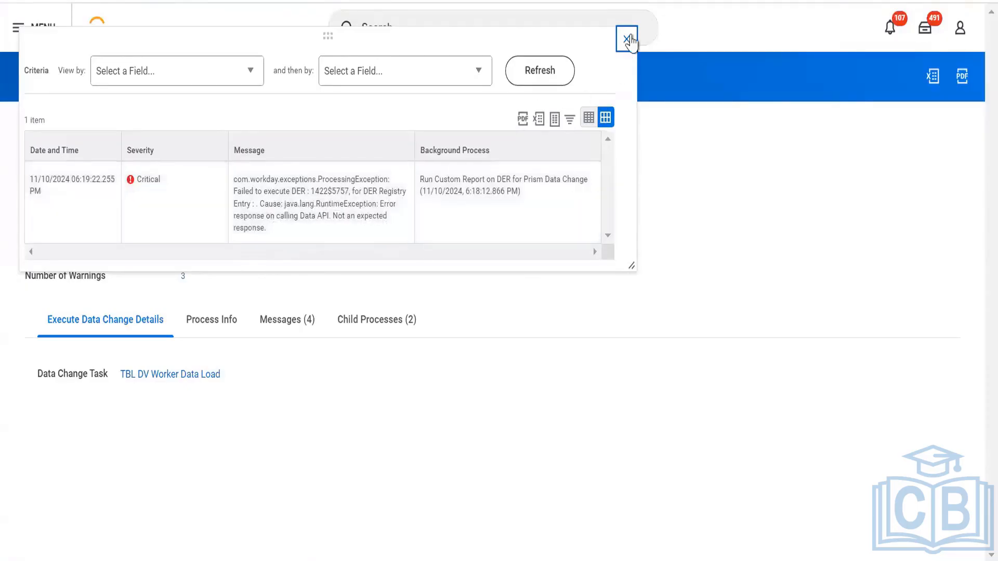
{"action": "left_click", "coordinate": [626, 39]}
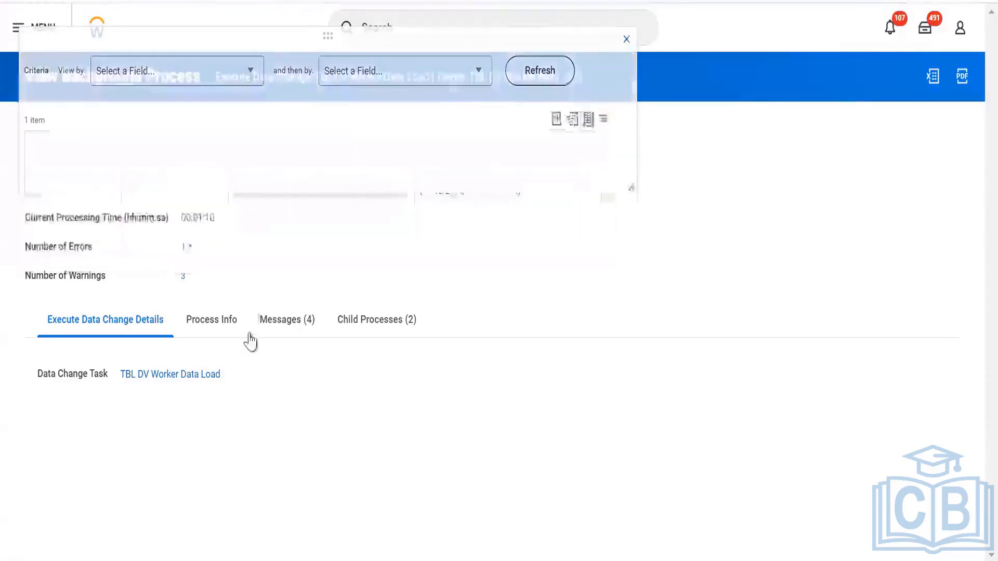
{"action": "left_click", "coordinate": [294, 324]}
{"action": "scroll", "coordinate": [257, 342], "scroll_direction": "down", "scroll_amount": 1}
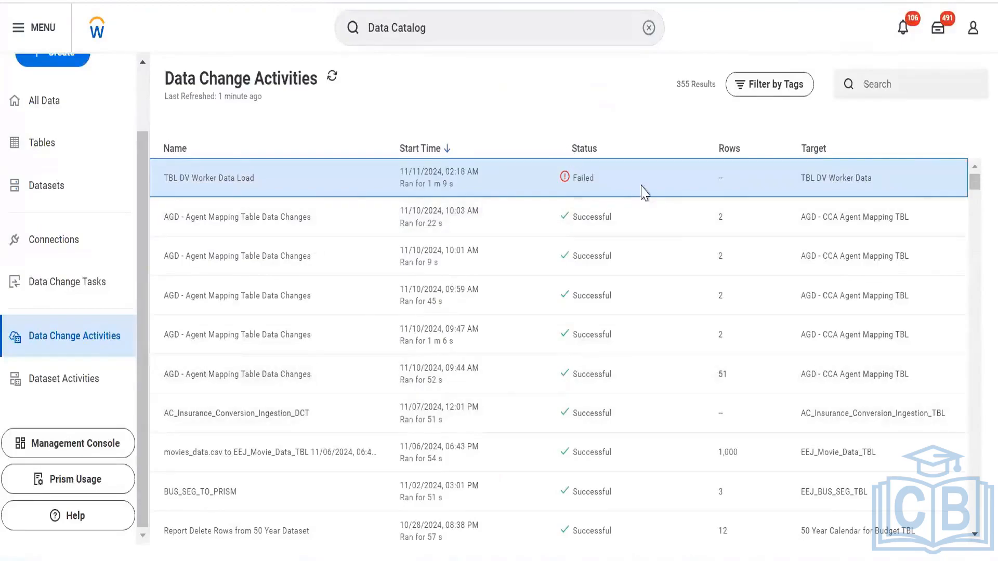
- Go to the data change tasks and open TBL DV Worker Data Load for editing
{"action": "left_click", "coordinate": [67, 294]}
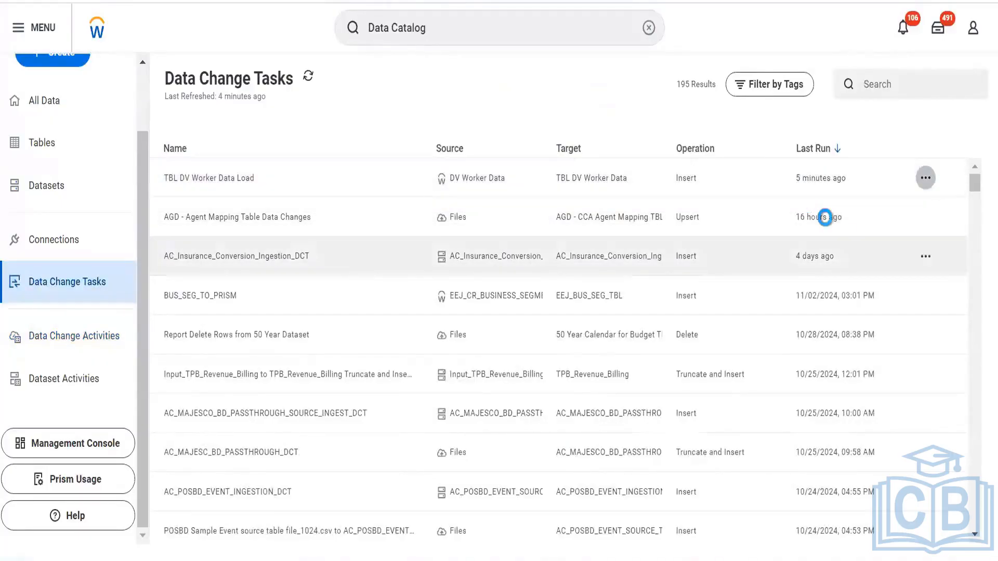
{"action": "right_click", "coordinate": [825, 217]}
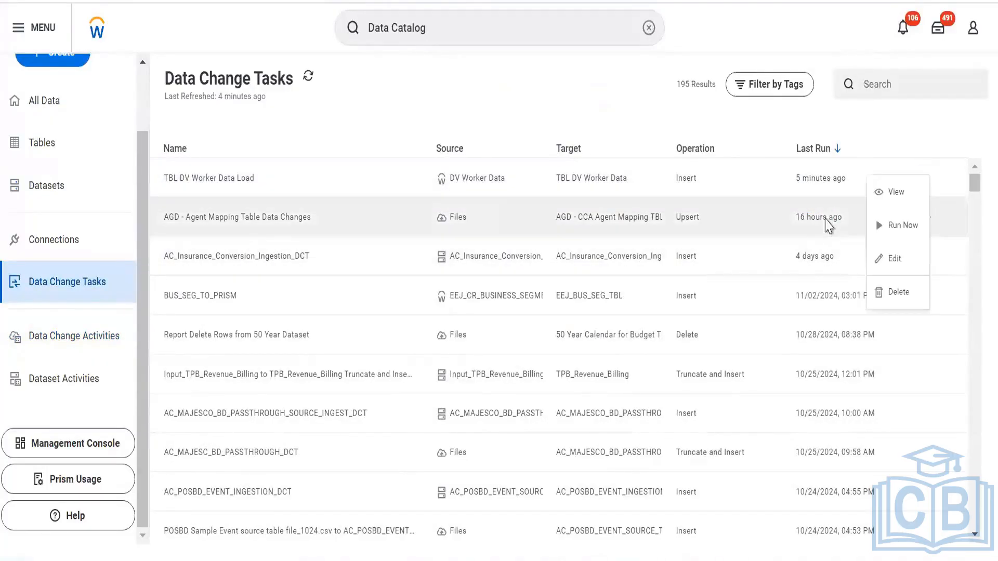
{"action": "left_click", "coordinate": [890, 262]}
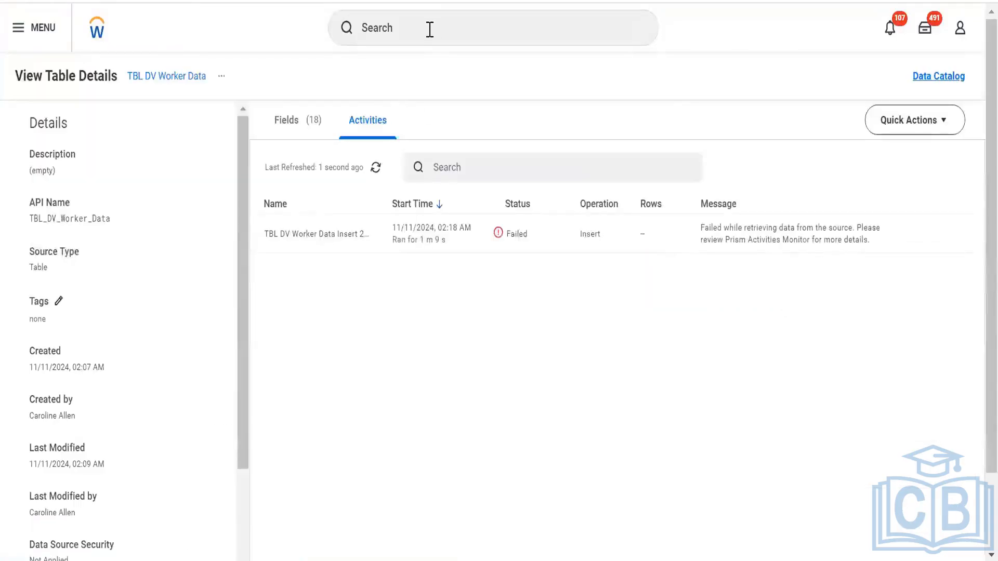
- Search for "rd: dv worker data" and open the DV Worker Data custom report definition
{"action": "left_click", "coordinate": [430, 30]}
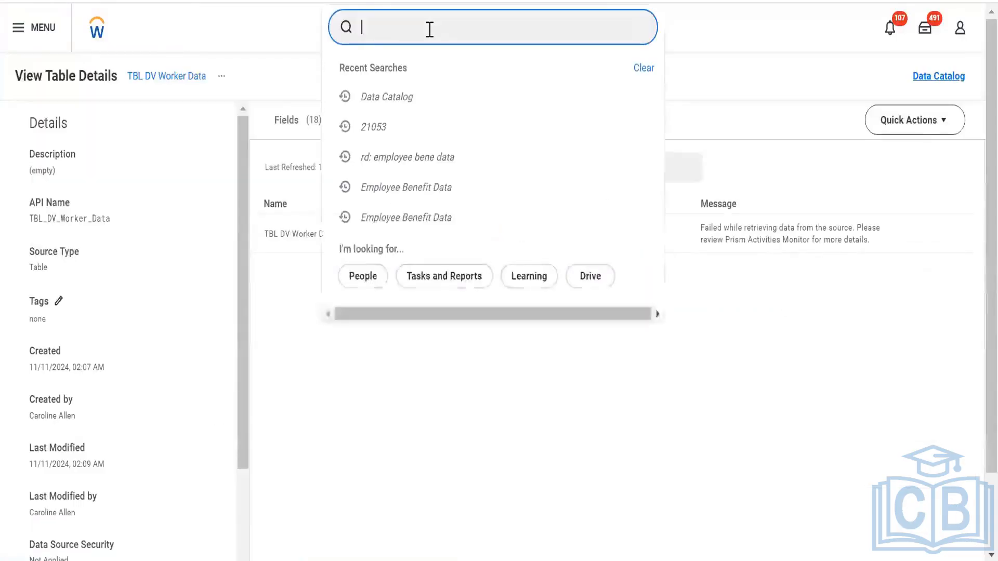
{"action": "type", "text": "rd: d"}
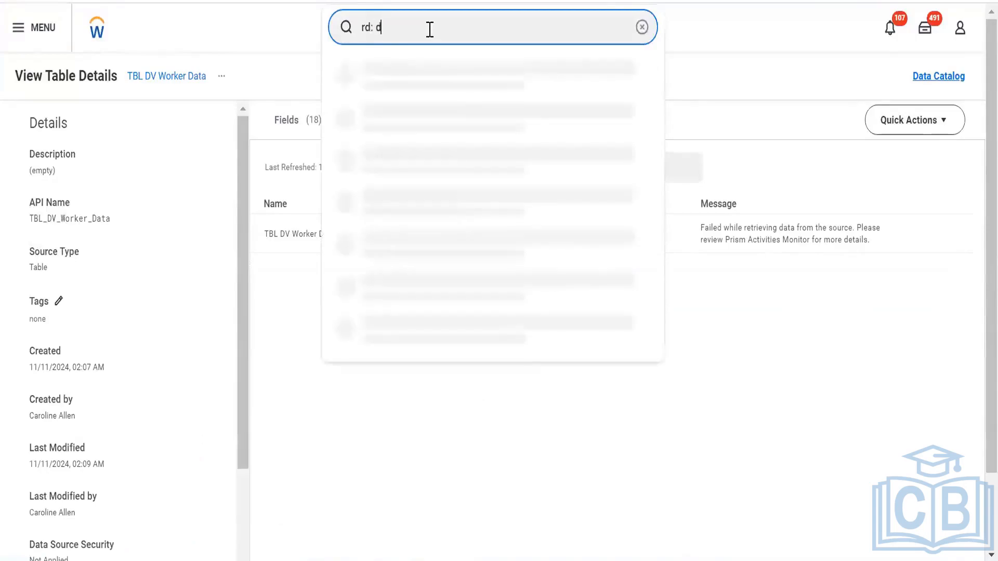
{"action": "type", "text": "v worker data"}
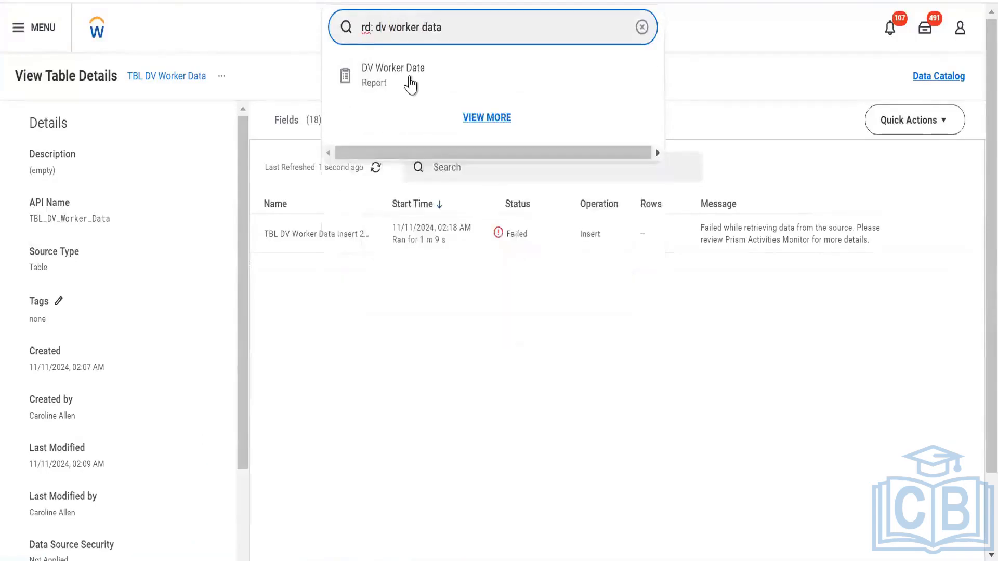
{"action": "left_click", "coordinate": [411, 82]}
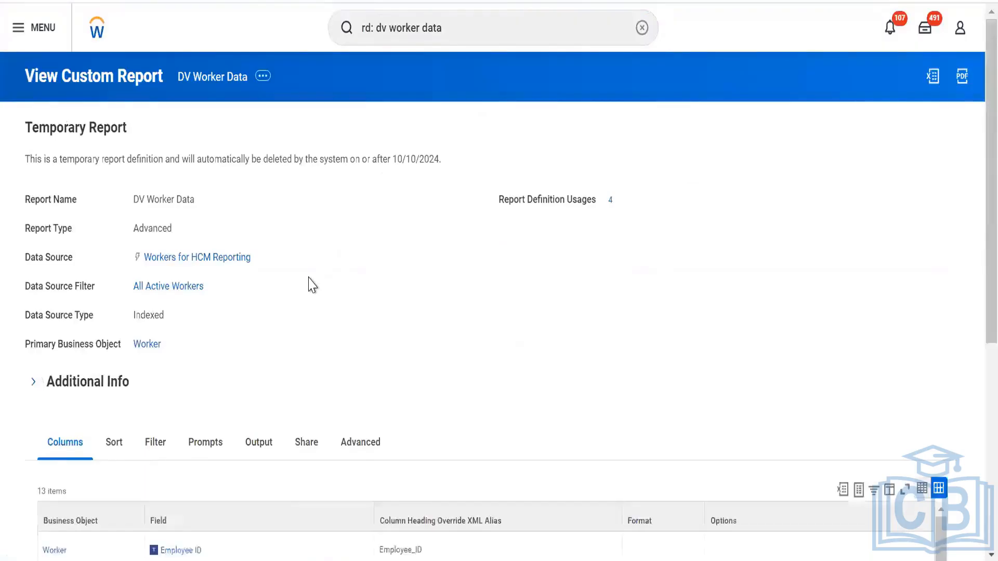
- Examine the DV Worker Data report's definition and its advanced settings, including the web service, Prism and temporary report options
{"action": "scroll", "coordinate": [310, 283], "scroll_direction": "down", "scroll_amount": 7}
{"action": "scroll", "coordinate": [311, 283], "scroll_direction": "up", "scroll_amount": 7}
{"action": "left_click", "coordinate": [372, 456]}
{"action": "scroll", "coordinate": [322, 436], "scroll_direction": "down", "scroll_amount": 15}
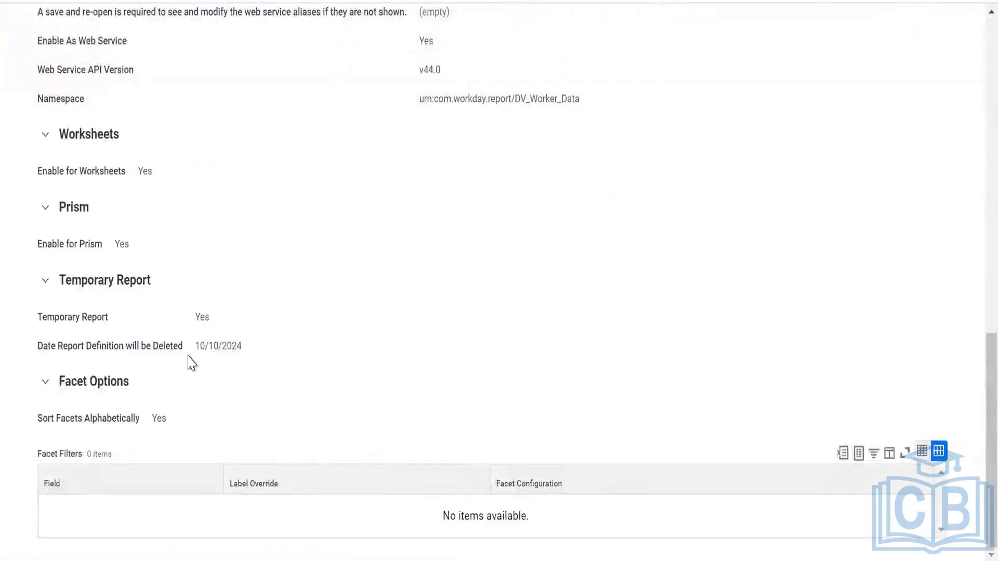
{"action": "scroll", "coordinate": [257, 356], "scroll_direction": "up", "scroll_amount": 2}
{"action": "scroll", "coordinate": [83, 367], "scroll_direction": "down", "scroll_amount": 2}
{"action": "scroll", "coordinate": [312, 276], "scroll_direction": "up", "scroll_amount": 20}
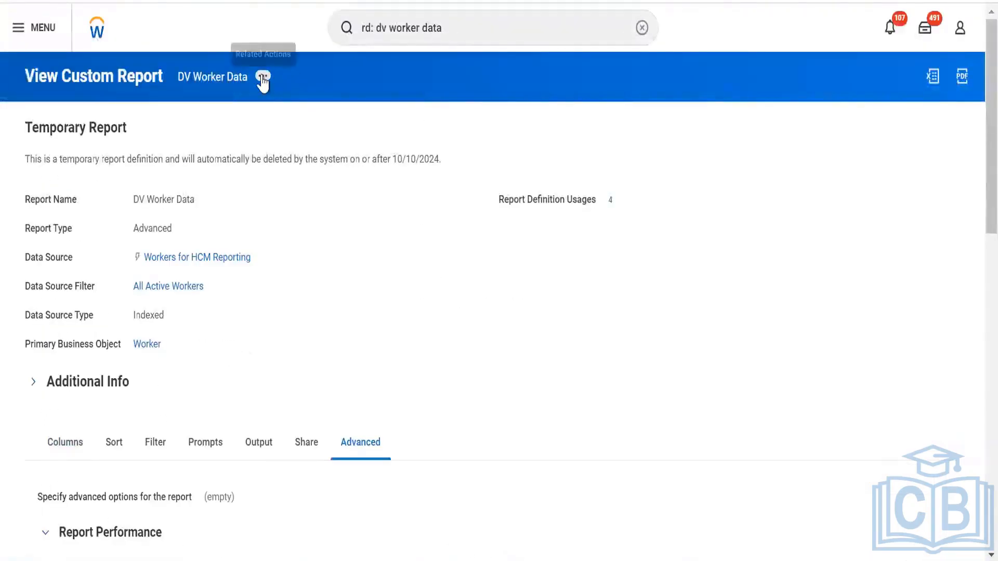
- Copy the DV Worker Data custom report under the name DV Worker Data - Copy1
{"action": "left_click", "coordinate": [263, 78]}
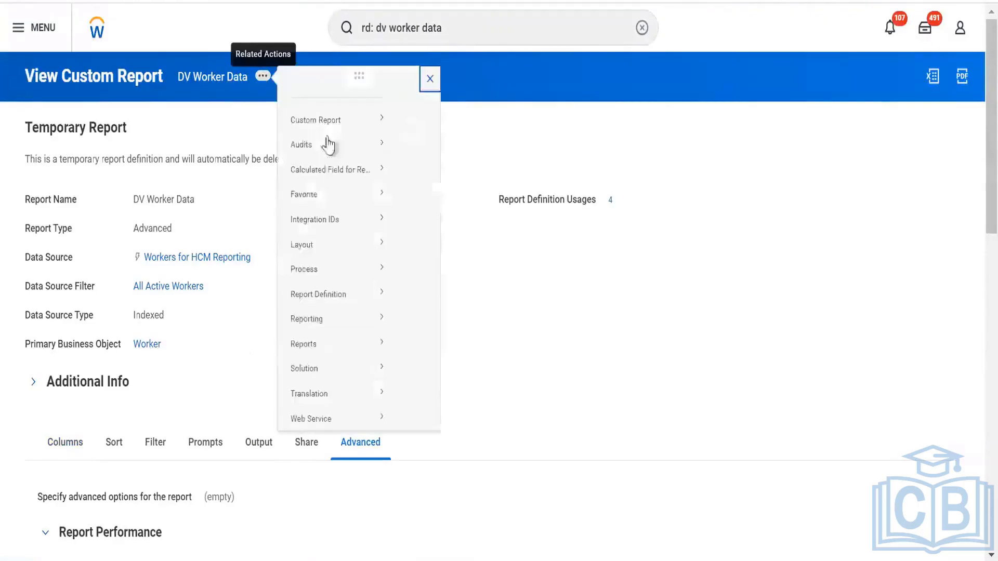
{"action": "mouse_move", "coordinate": [307, 134]}
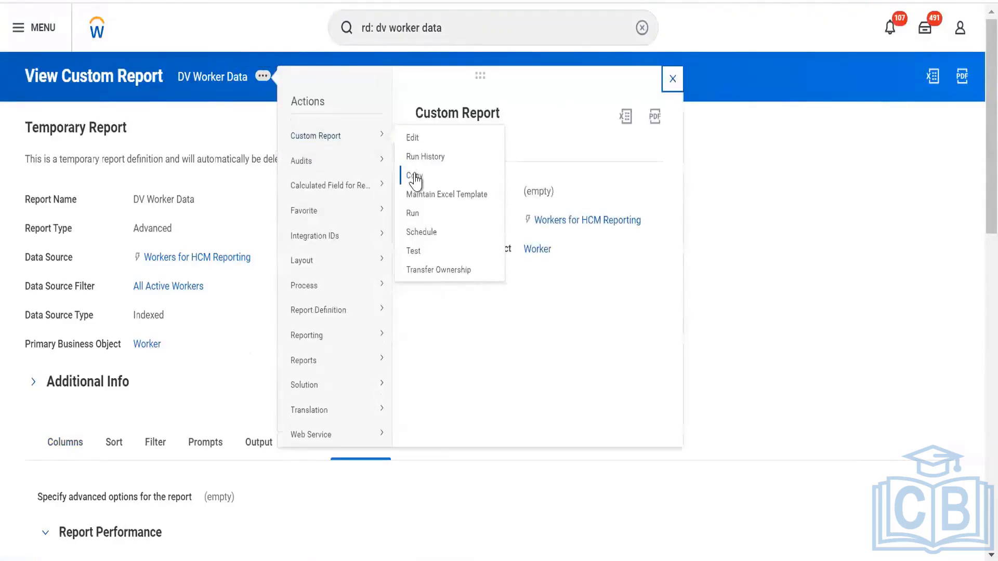
{"action": "left_click", "coordinate": [414, 177]}
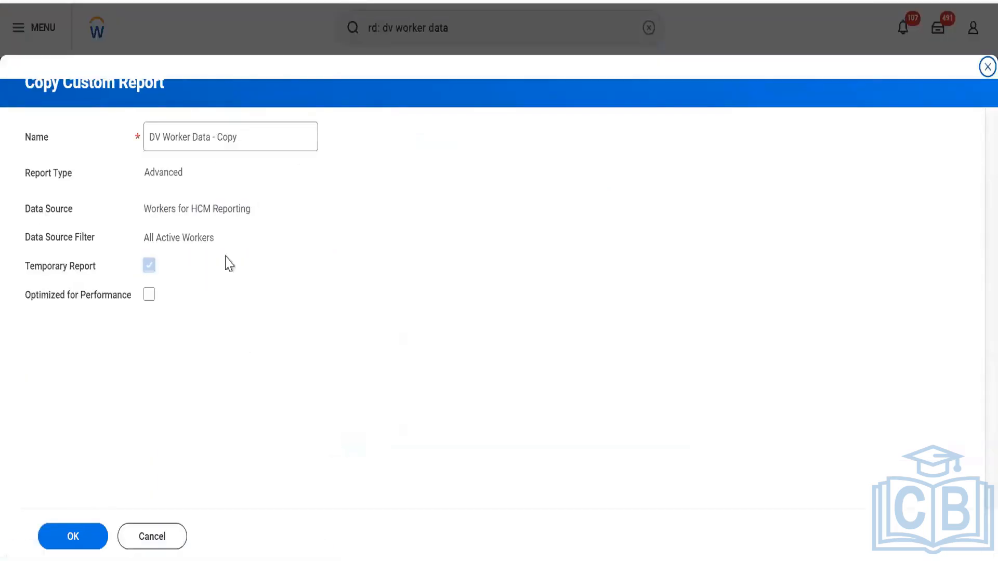
{"action": "left_click", "coordinate": [272, 138]}
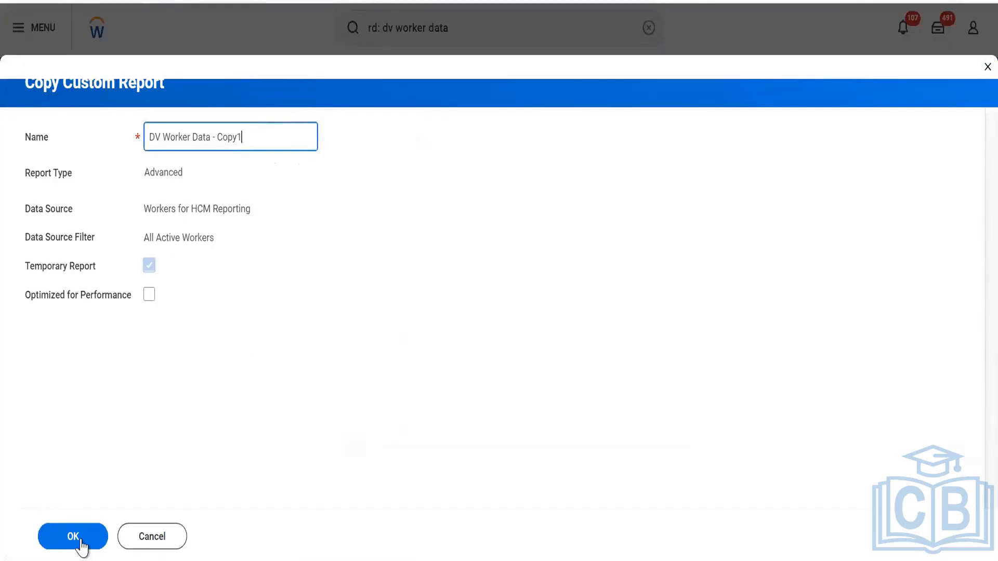
{"action": "left_click", "coordinate": [73, 536]}
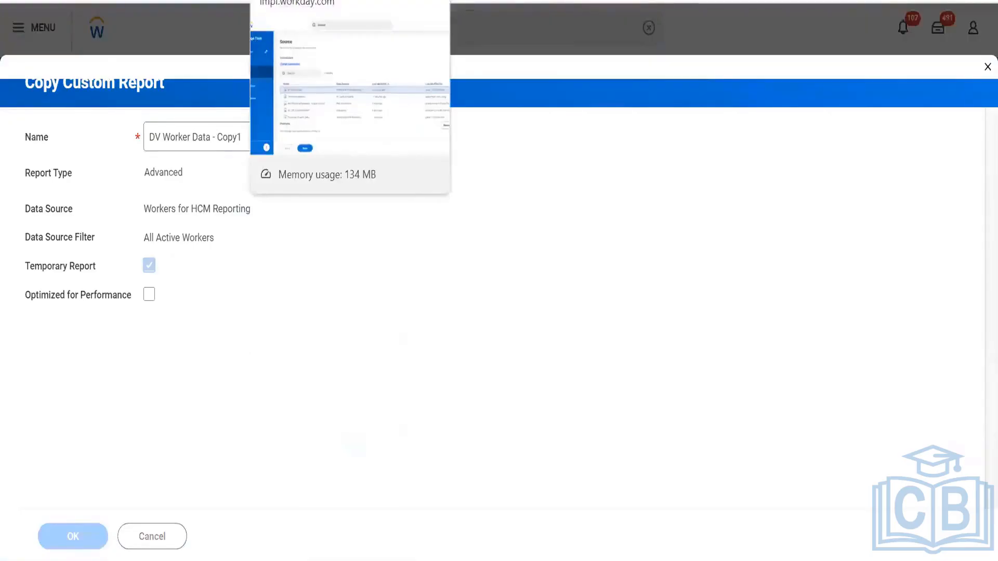
{"action": "left_click", "coordinate": [301, 1]}
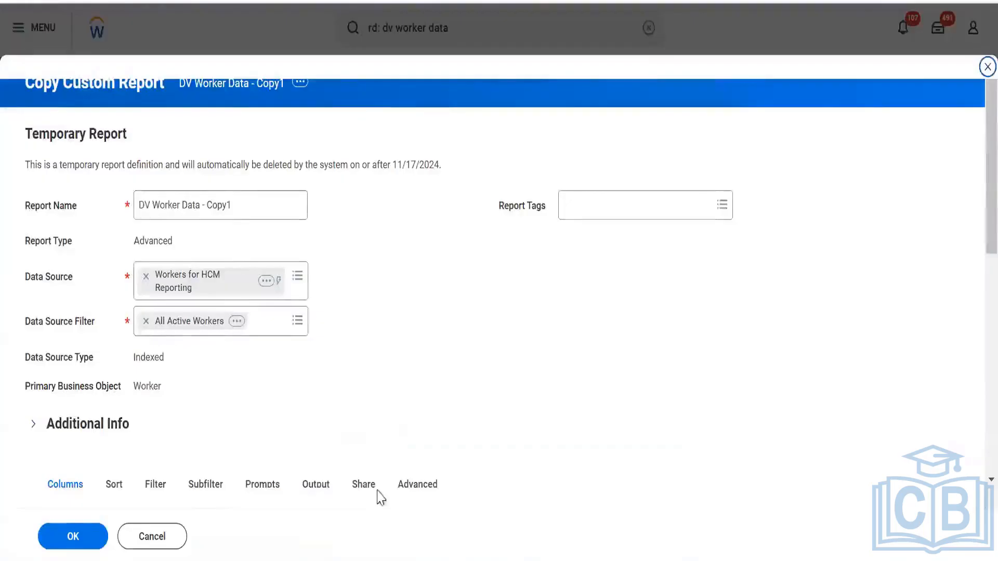
- Review the copied report's advanced web service and Prism options and save its definition
{"action": "left_click", "coordinate": [411, 485]}
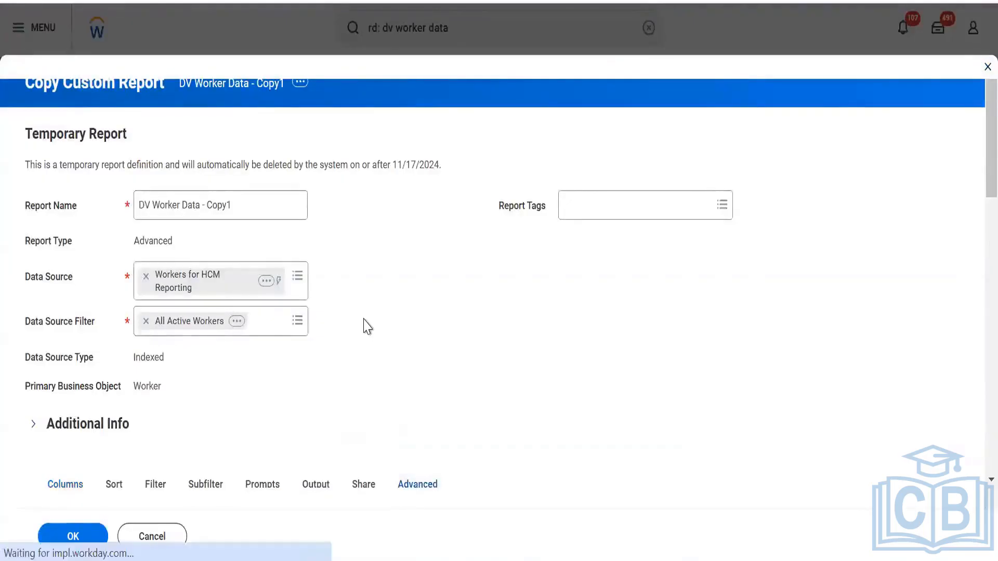
{"action": "scroll", "coordinate": [367, 326], "scroll_direction": "down", "scroll_amount": 15}
{"action": "scroll", "coordinate": [367, 327], "scroll_direction": "up", "scroll_amount": 5}
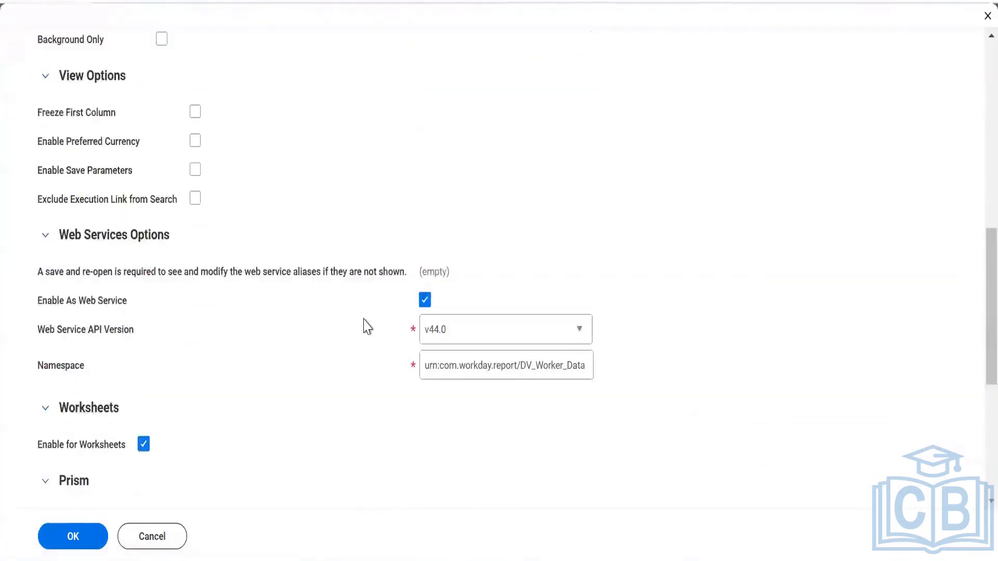
{"action": "scroll", "coordinate": [367, 326], "scroll_direction": "down", "scroll_amount": 6}
{"action": "scroll", "coordinate": [208, 266], "scroll_direction": "up", "scroll_amount": 9}
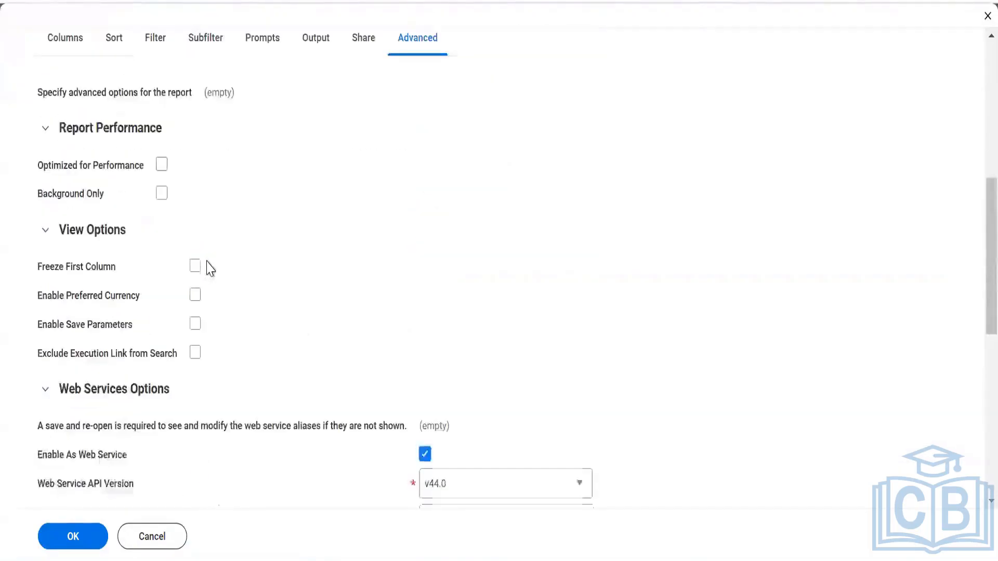
{"action": "left_click", "coordinate": [74, 535]}
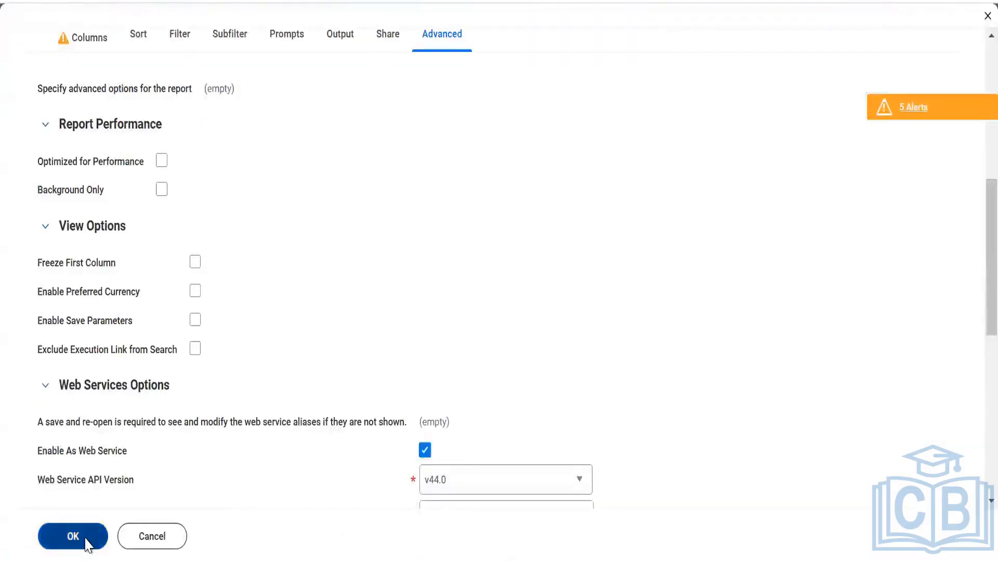
{"action": "left_click", "coordinate": [73, 536]}
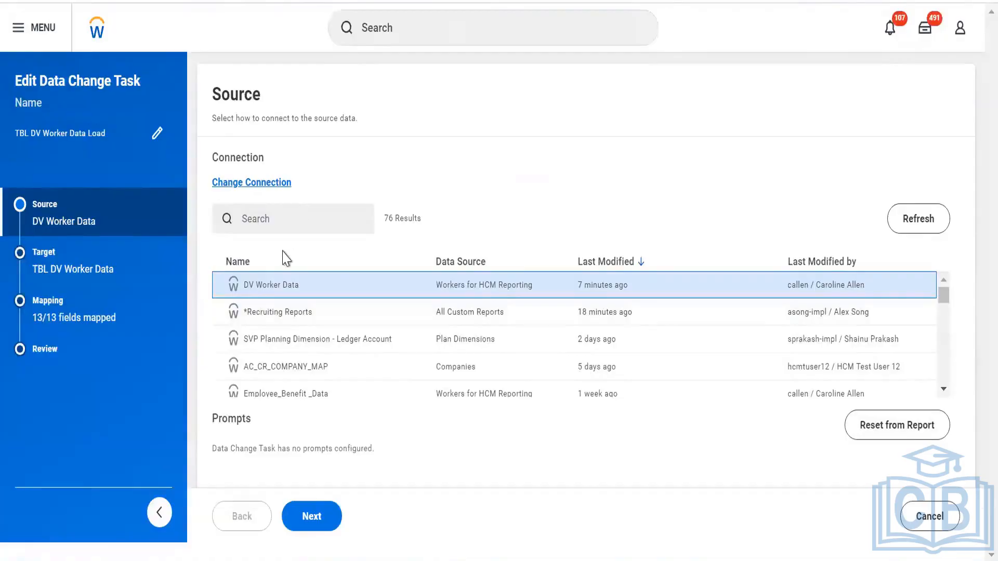
- Refresh the data change task's source reports, filter them by "dv worke", and select DV Worker Data - Copy1 as the source
{"action": "left_click", "coordinate": [294, 222]}
{"action": "type", "text": "dv w"}
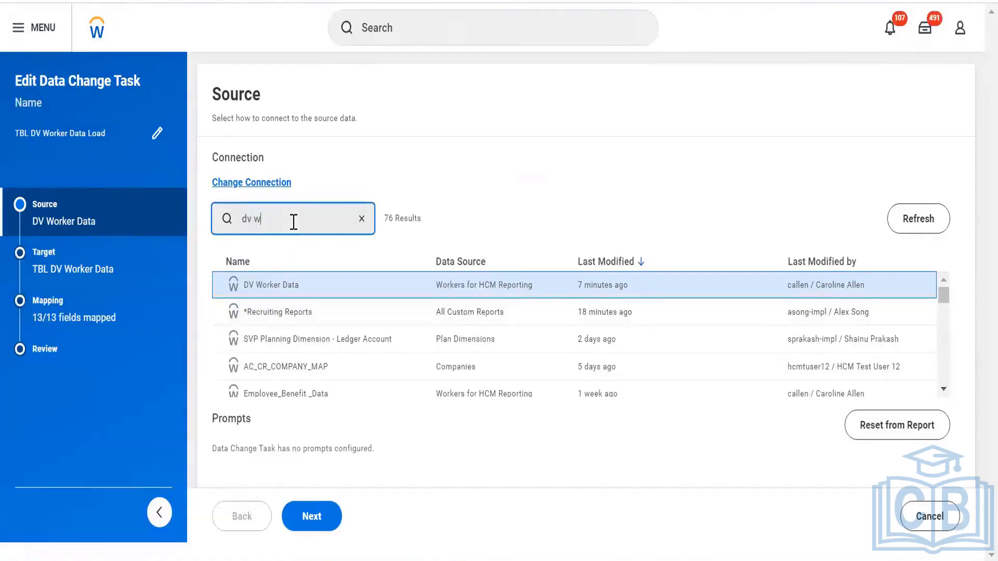
{"action": "type", "text": "roorke"}
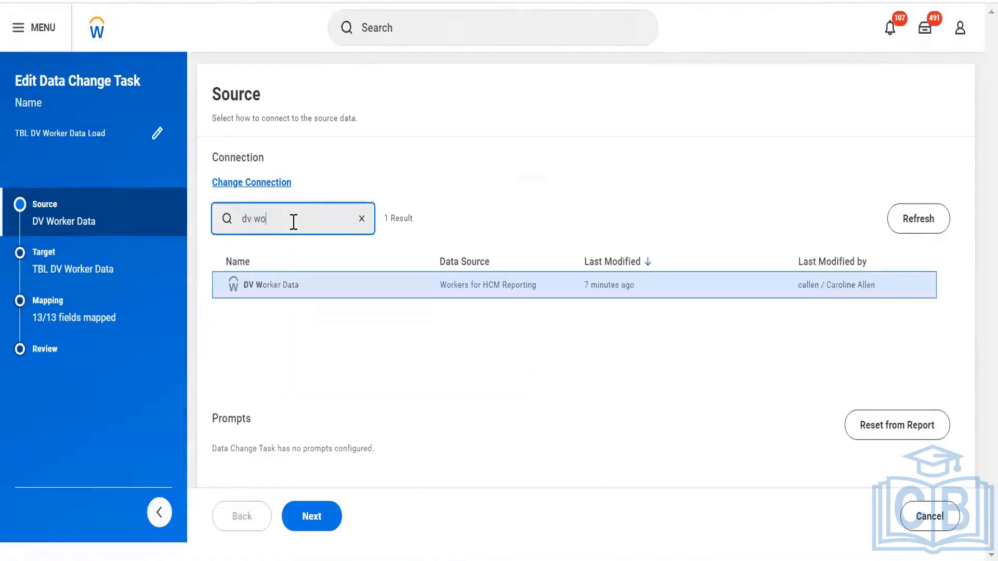
{"action": "left_click", "coordinate": [901, 235]}
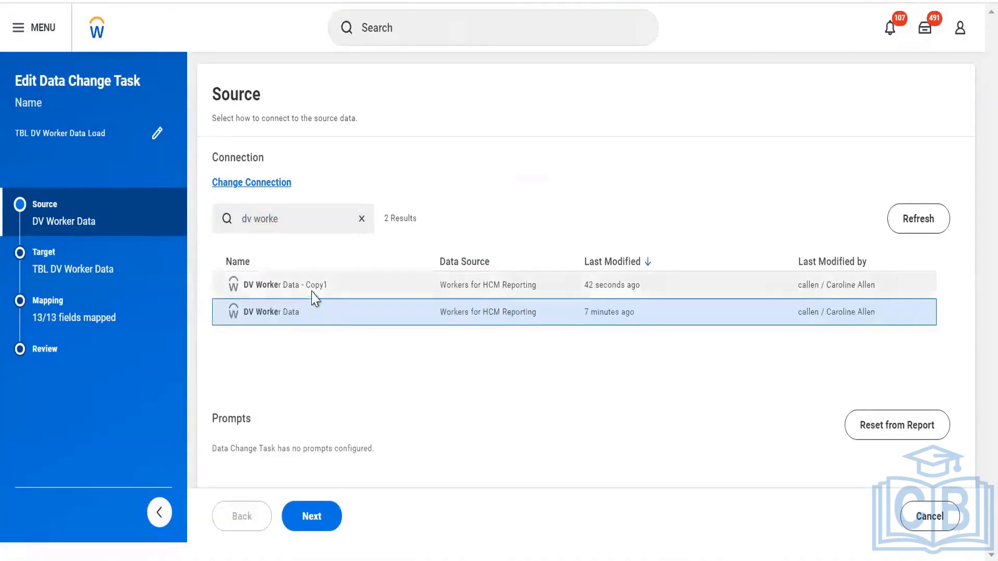
{"action": "left_click", "coordinate": [315, 297]}
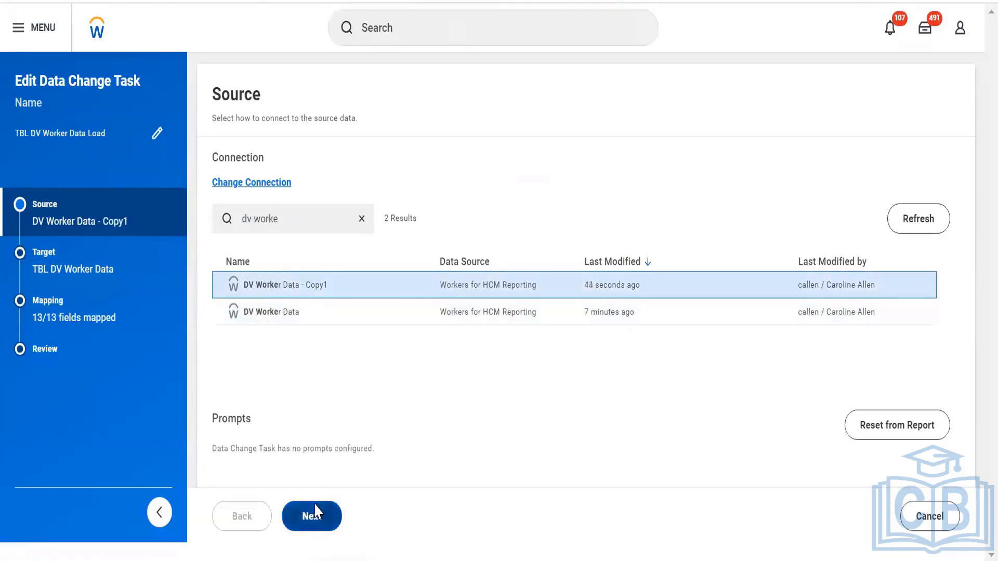
- Keep the TBL DV Worker Data target and existing field mappings, and save and immediately run the data change task
{"action": "left_click", "coordinate": [314, 513]}
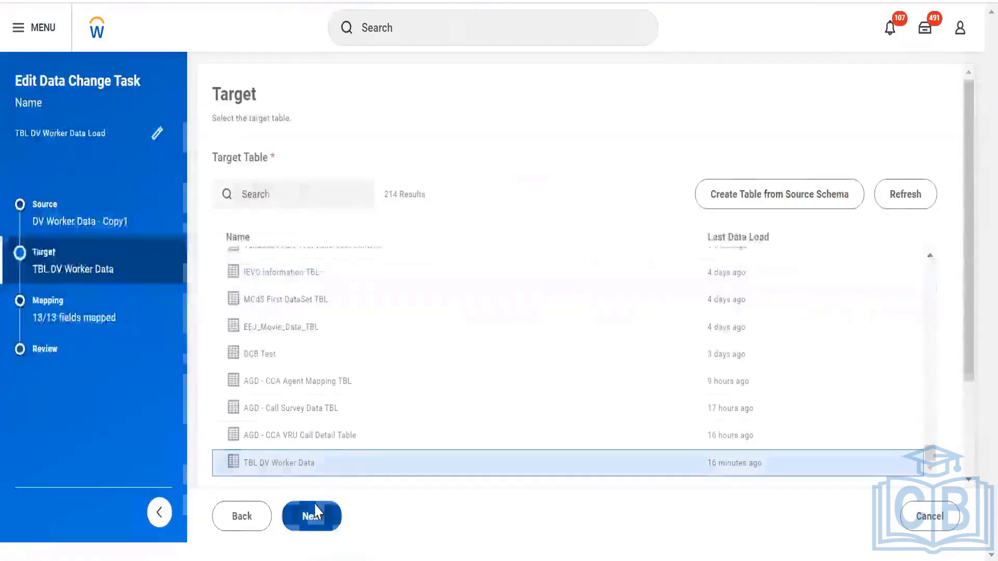
{"action": "left_click", "coordinate": [314, 514]}
{"action": "left_click", "coordinate": [314, 513]}
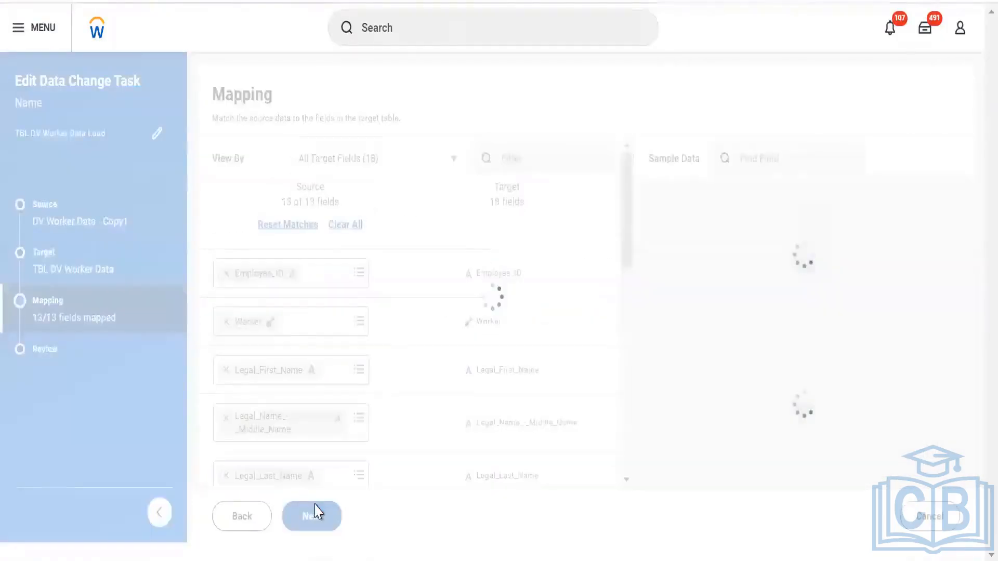
{"action": "left_click", "coordinate": [315, 514]}
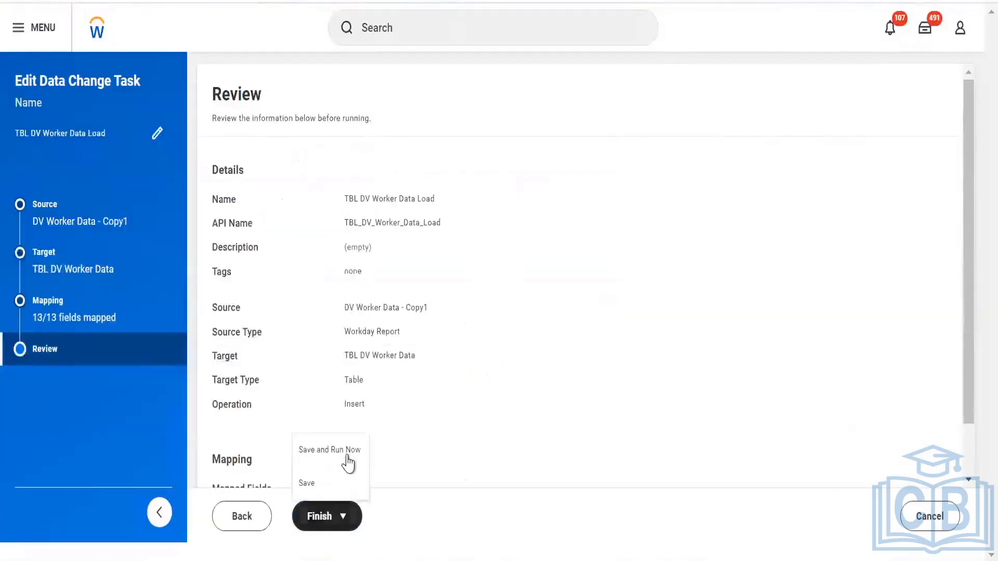
{"action": "left_click", "coordinate": [348, 459]}
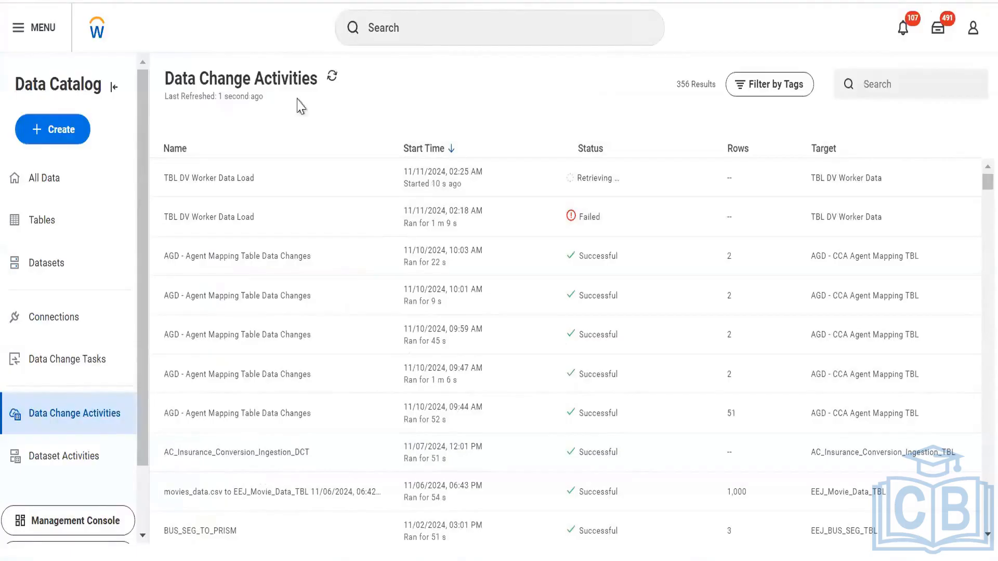
- Refresh the data change activities repeatedly to monitor the latest TBL DV Worker Data Load run until it ends
{"action": "left_click", "coordinate": [333, 78]}
{"action": "left_click", "coordinate": [333, 78]}
{"action": "left_click", "coordinate": [332, 78]}
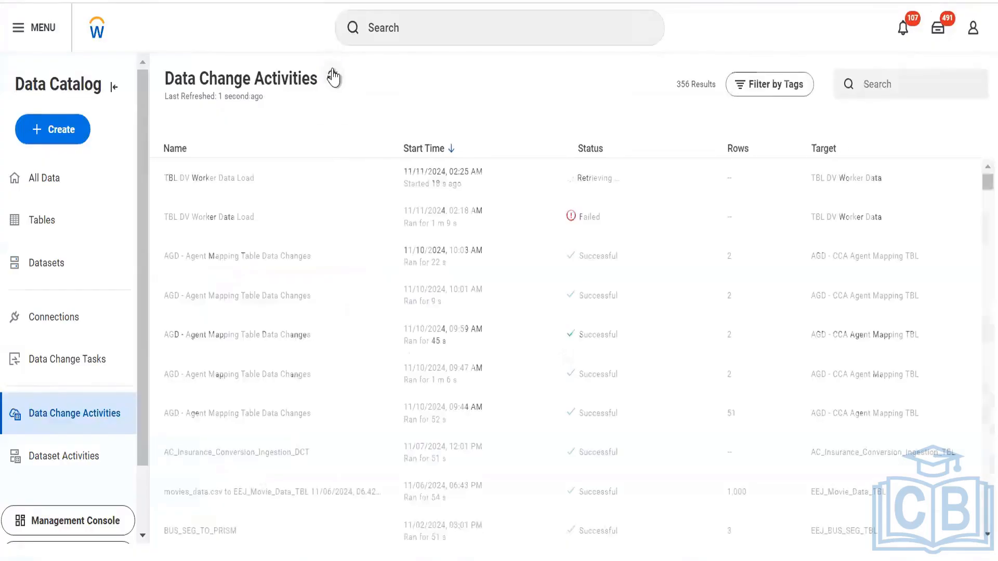
{"action": "left_click", "coordinate": [332, 78]}
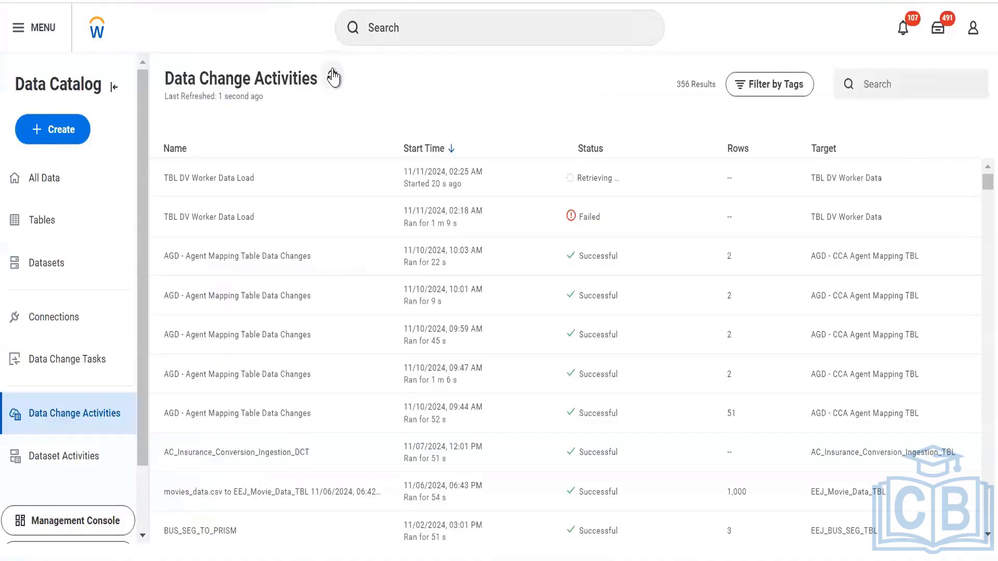
{"action": "left_click", "coordinate": [332, 77]}
{"action": "left_click", "coordinate": [332, 77]}
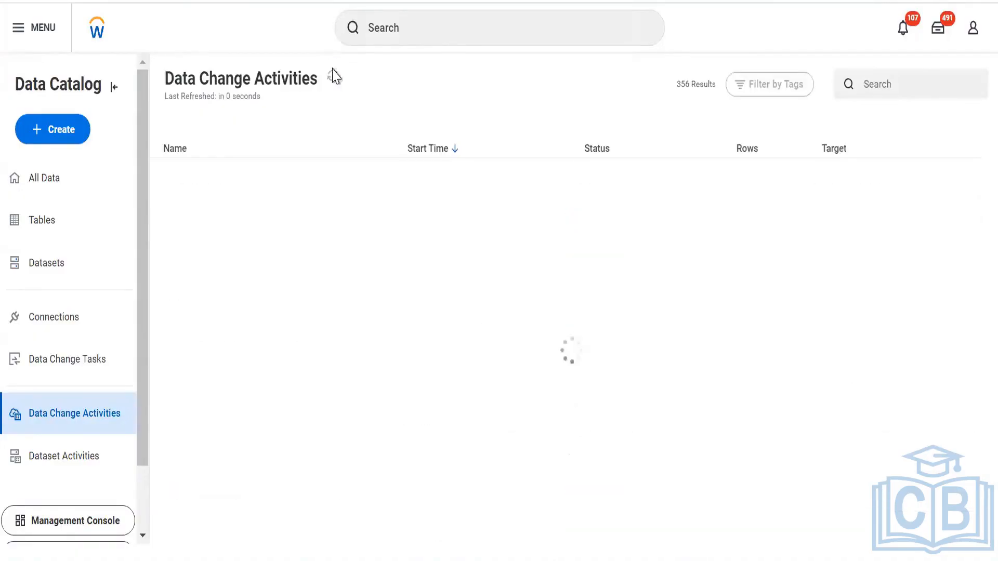
{"action": "left_click", "coordinate": [332, 78]}
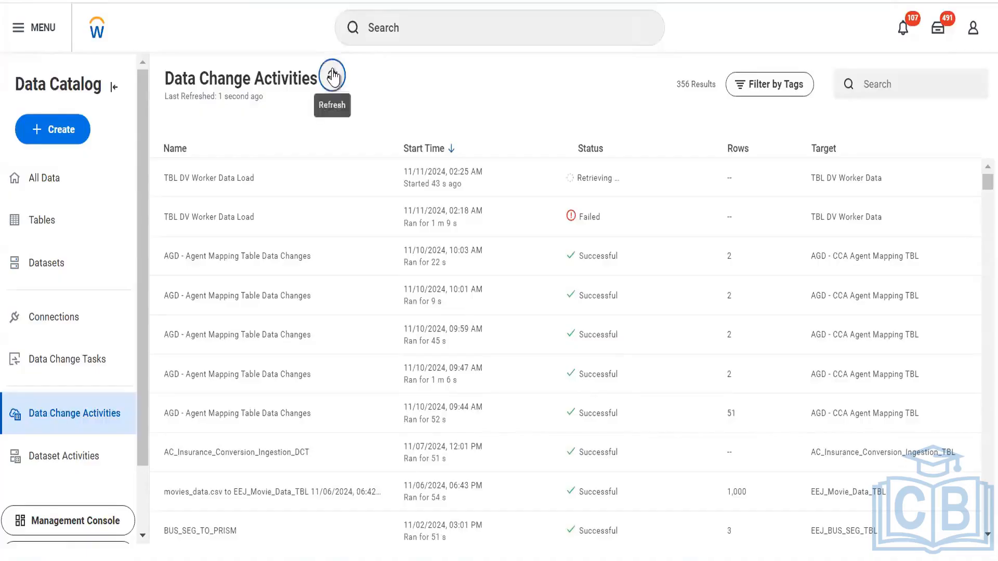
{"action": "left_click", "coordinate": [332, 78]}
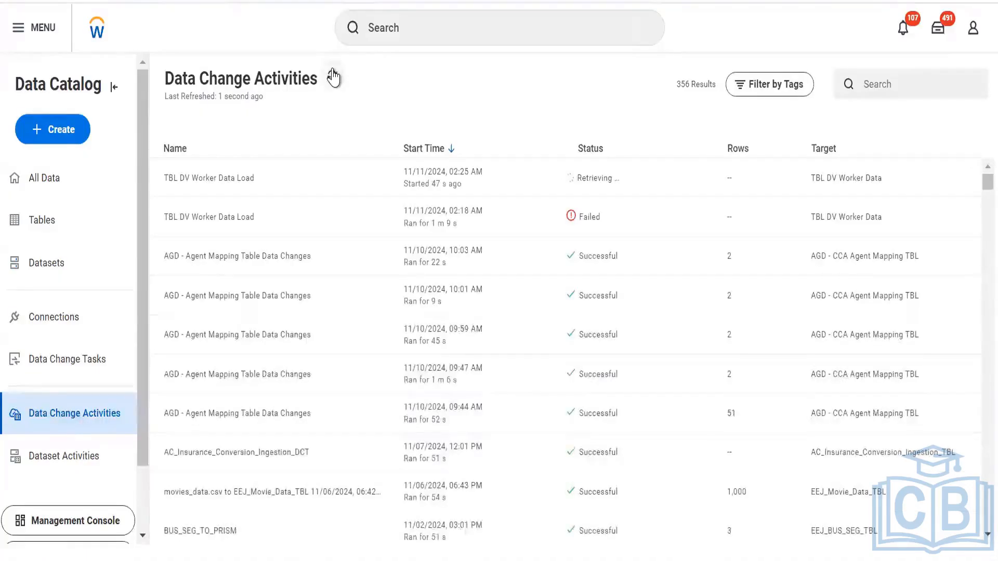
{"action": "left_click", "coordinate": [332, 78]}
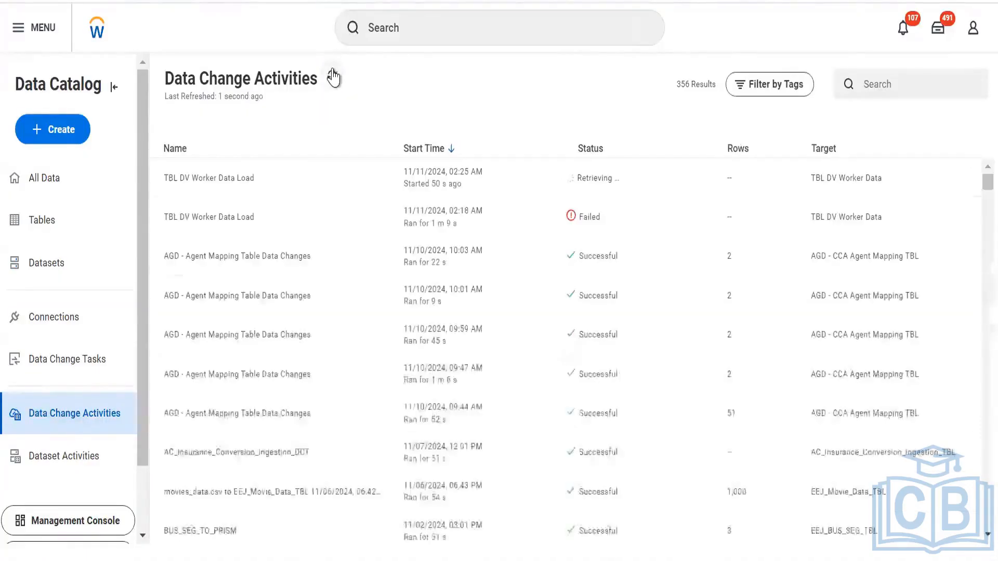
{"action": "left_click", "coordinate": [333, 77]}
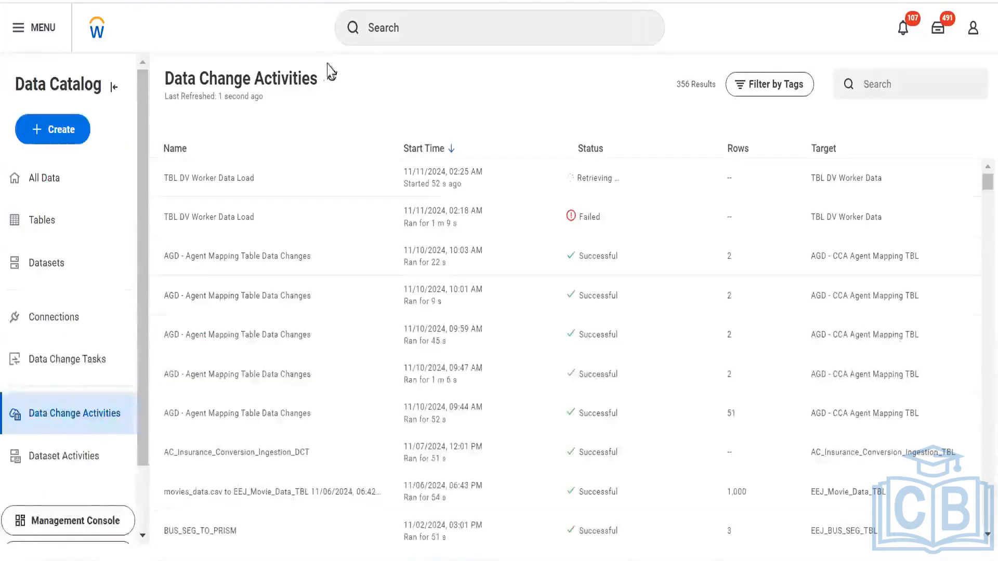
{"action": "left_click", "coordinate": [332, 76]}
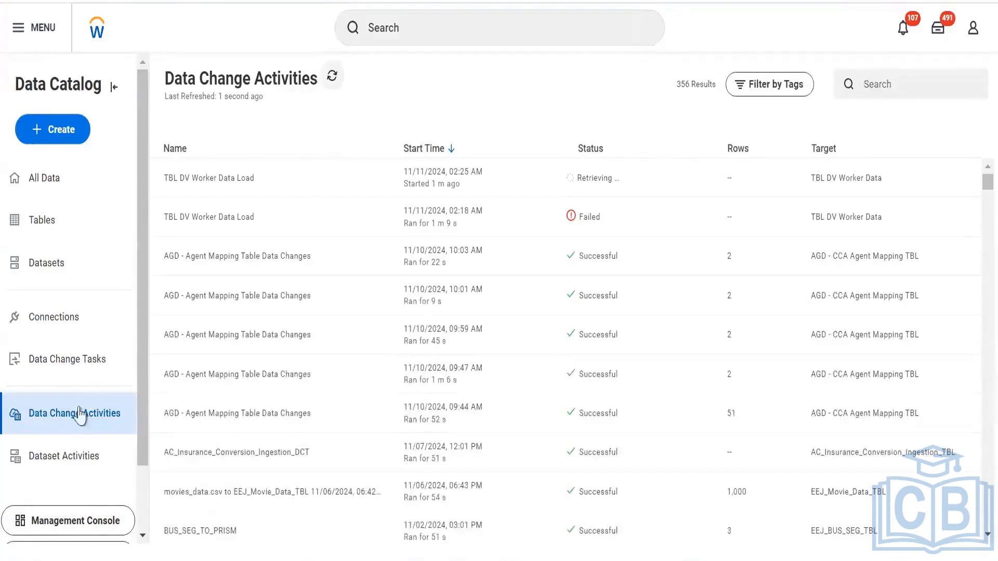
{"action": "left_click", "coordinate": [333, 78]}
{"action": "left_click", "coordinate": [332, 78]}
{"action": "left_click", "coordinate": [333, 78]}
{"action": "left_click", "coordinate": [333, 78]}
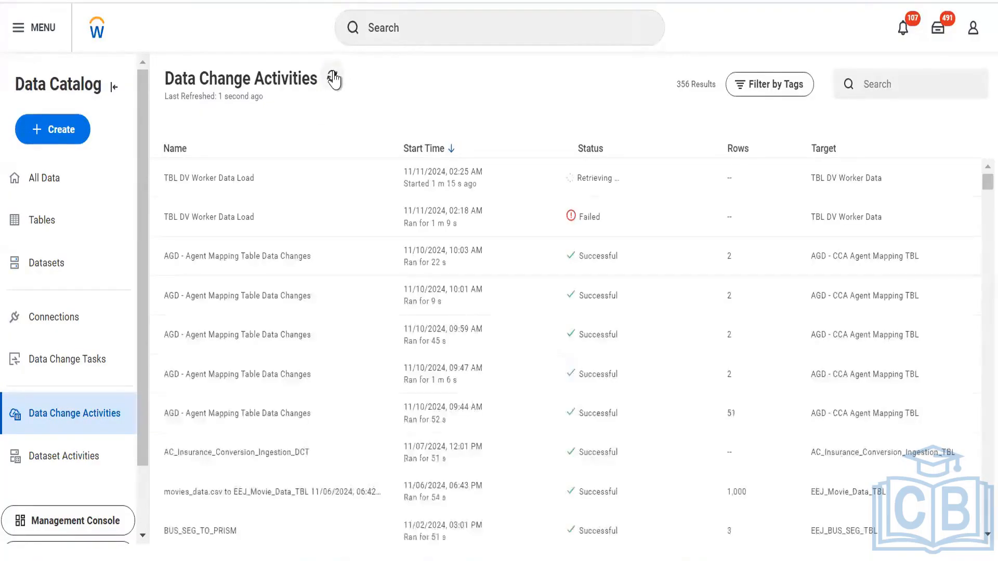
{"action": "left_click", "coordinate": [333, 78]}
{"action": "left_click", "coordinate": [332, 79]}
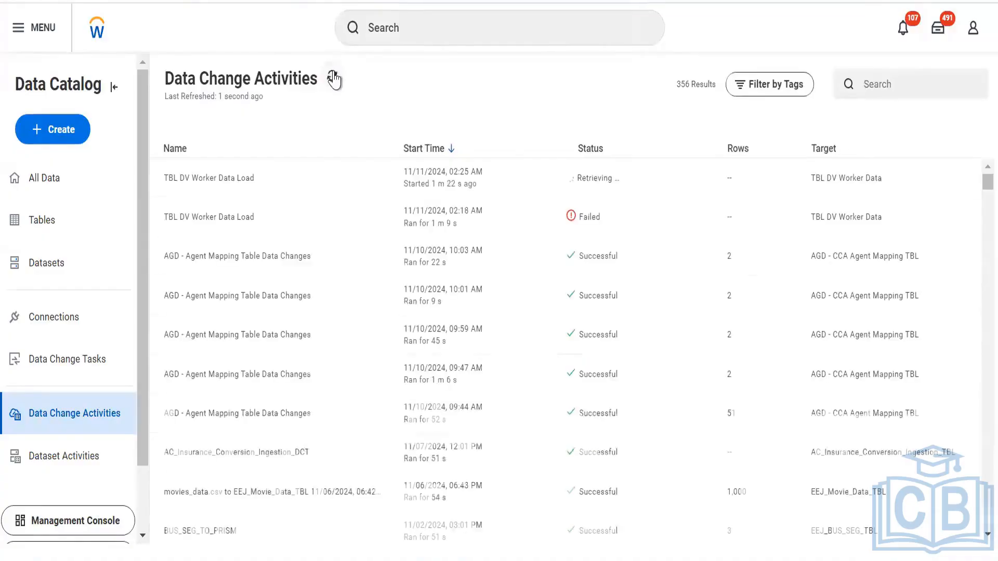
{"action": "left_click", "coordinate": [333, 78]}
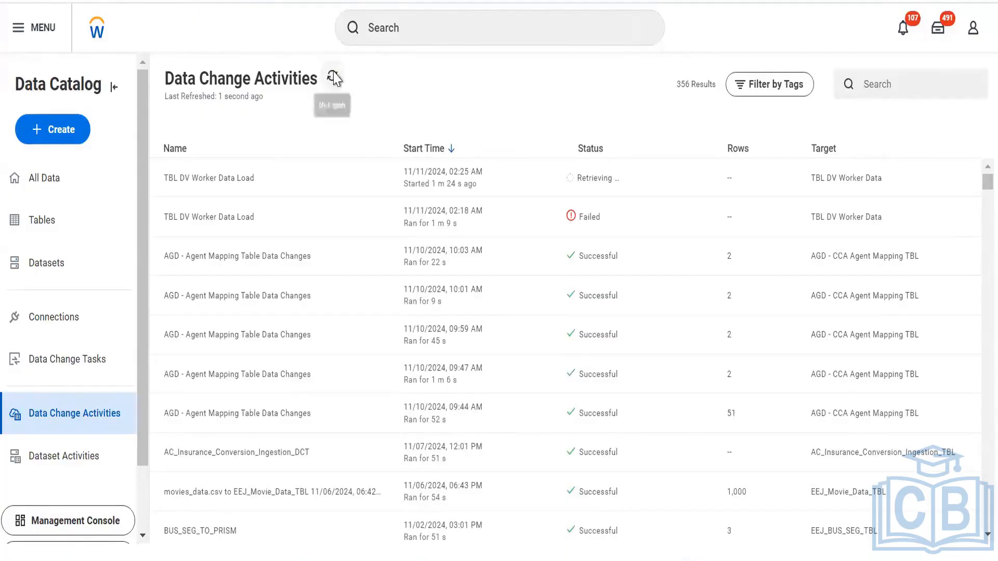
{"action": "left_click", "coordinate": [333, 78]}
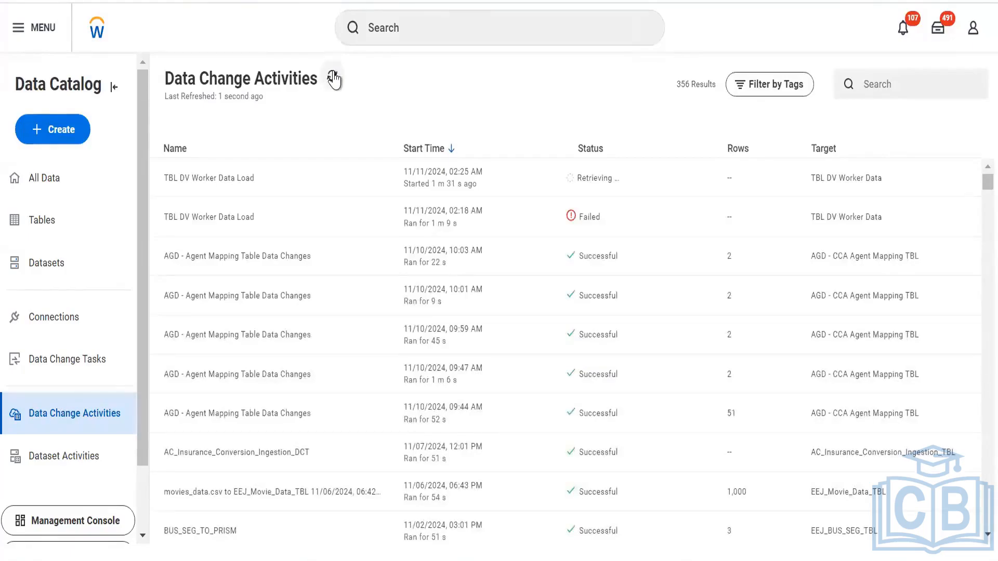
{"action": "left_click", "coordinate": [332, 79]}
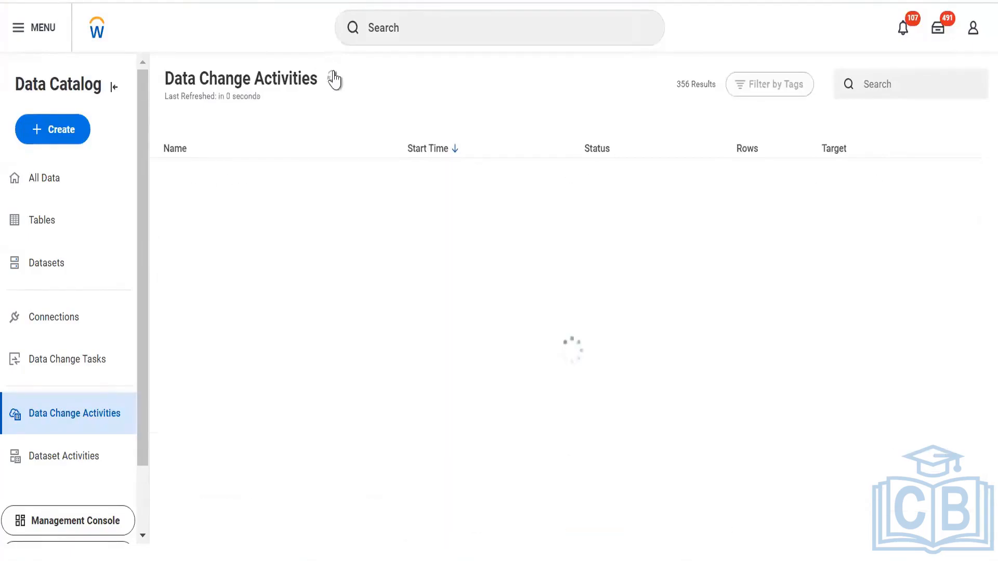
{"action": "left_click", "coordinate": [332, 79]}
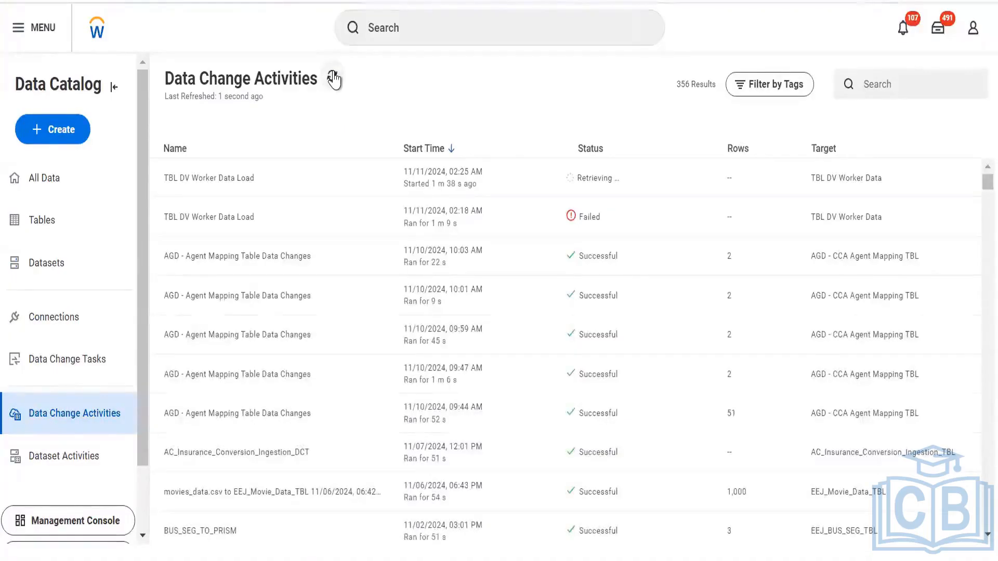
{"action": "left_click", "coordinate": [332, 79]}
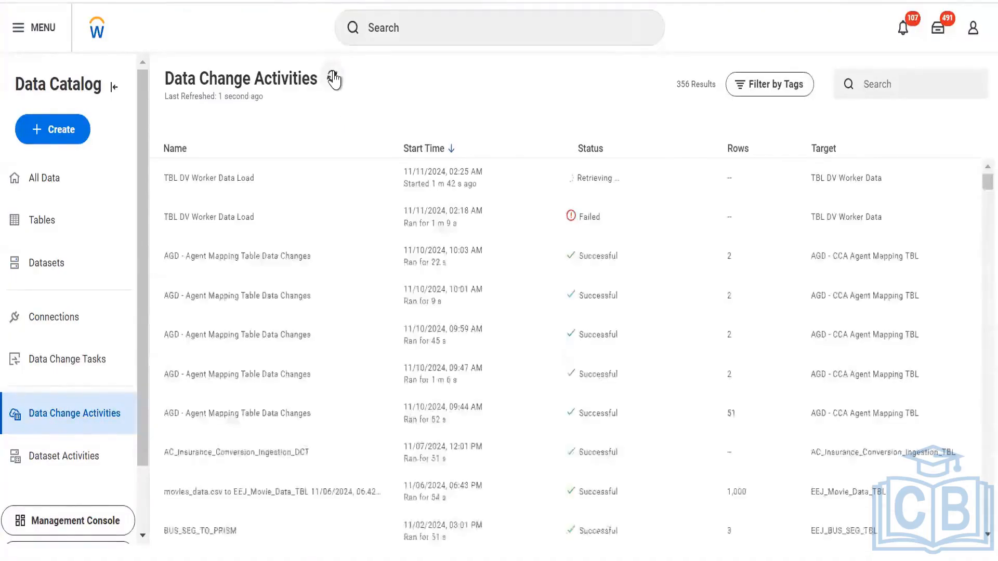
{"action": "left_click", "coordinate": [333, 79]}
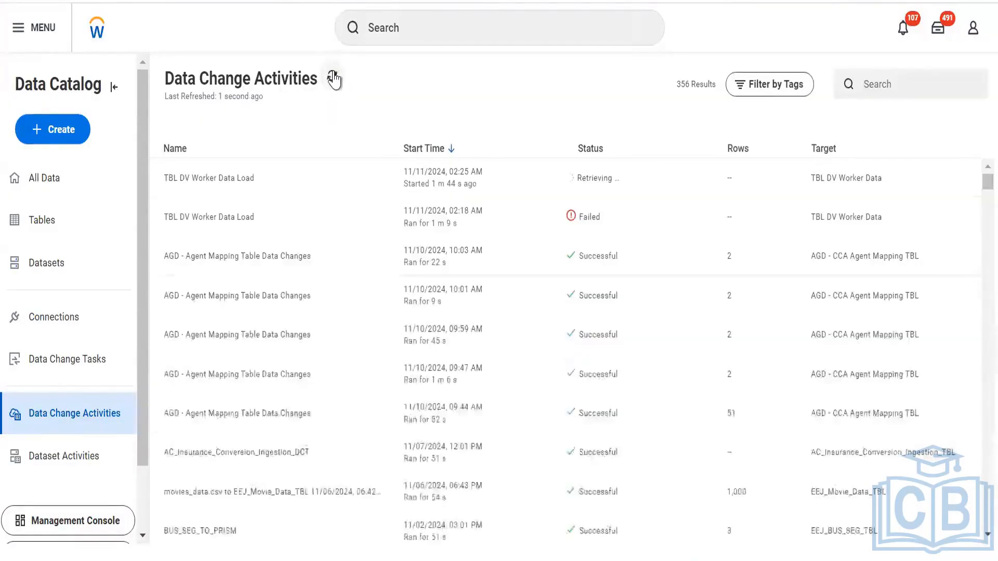
{"action": "left_click", "coordinate": [333, 79]}
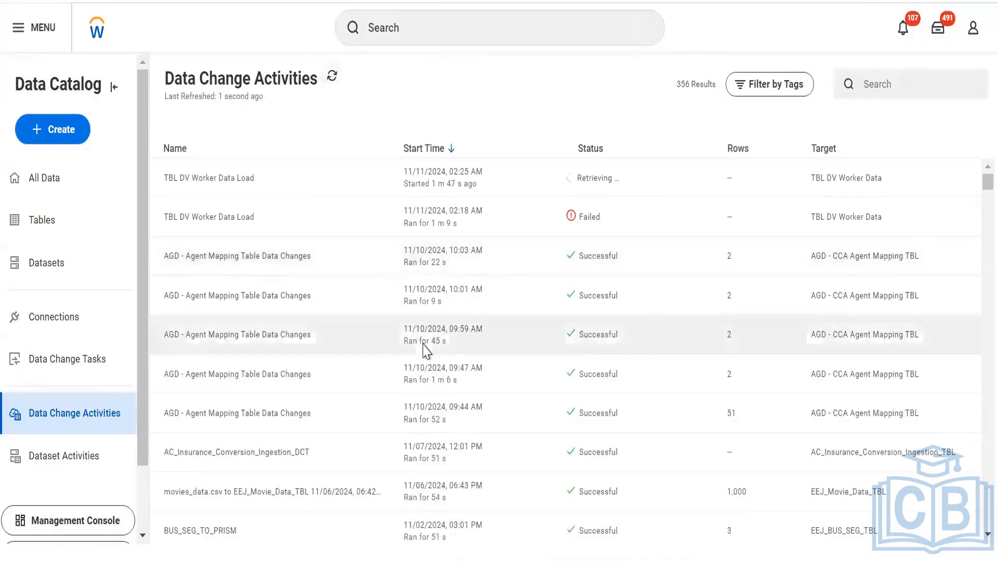
{"action": "scroll", "coordinate": [425, 350], "scroll_direction": "down", "scroll_amount": 10}
{"action": "scroll", "coordinate": [423, 349], "scroll_direction": "up", "scroll_amount": 10}
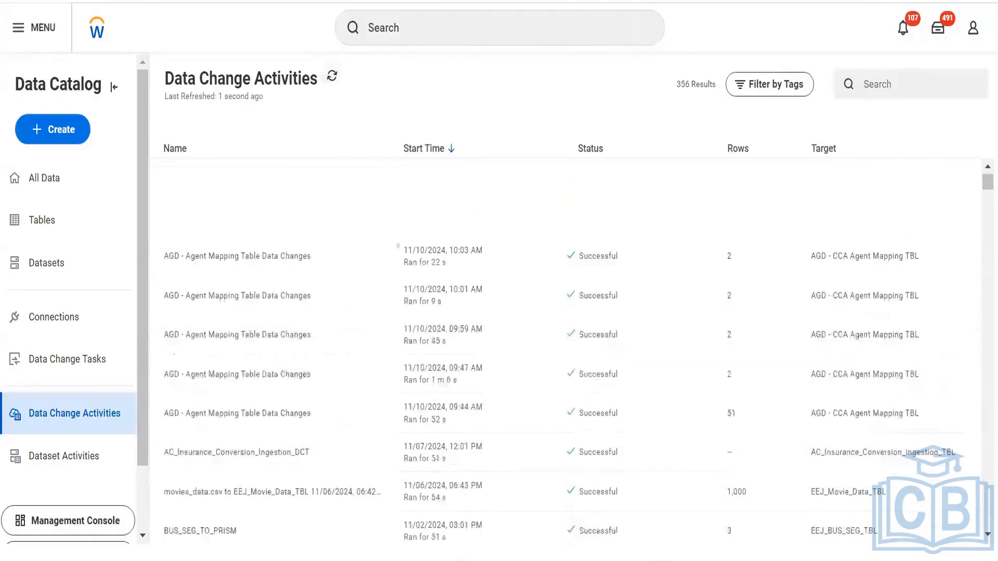
{"action": "left_click", "coordinate": [333, 79]}
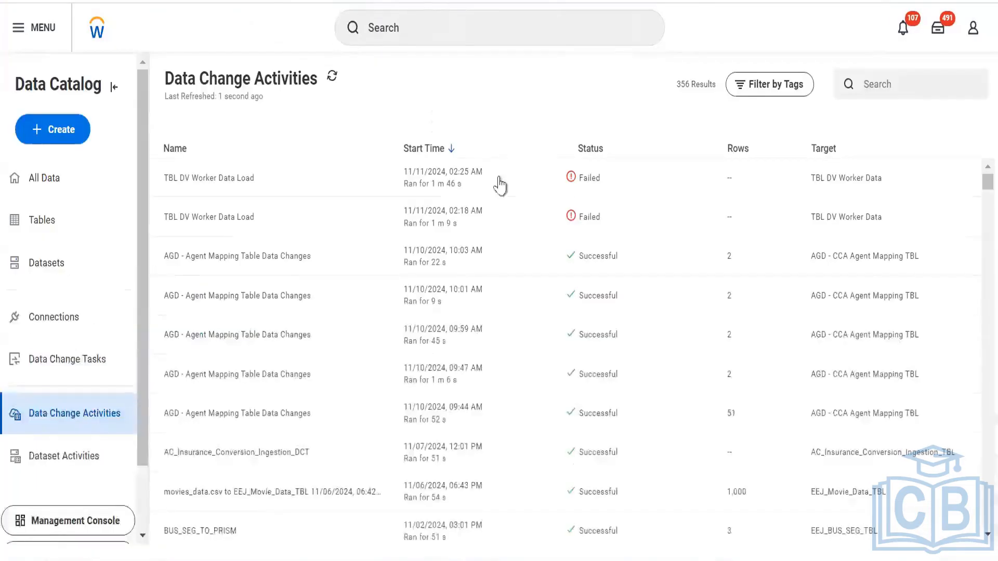
- Open the details of the latest TBL DV Worker Data Load activity and expand its data load error to read it
{"action": "left_click", "coordinate": [588, 185]}
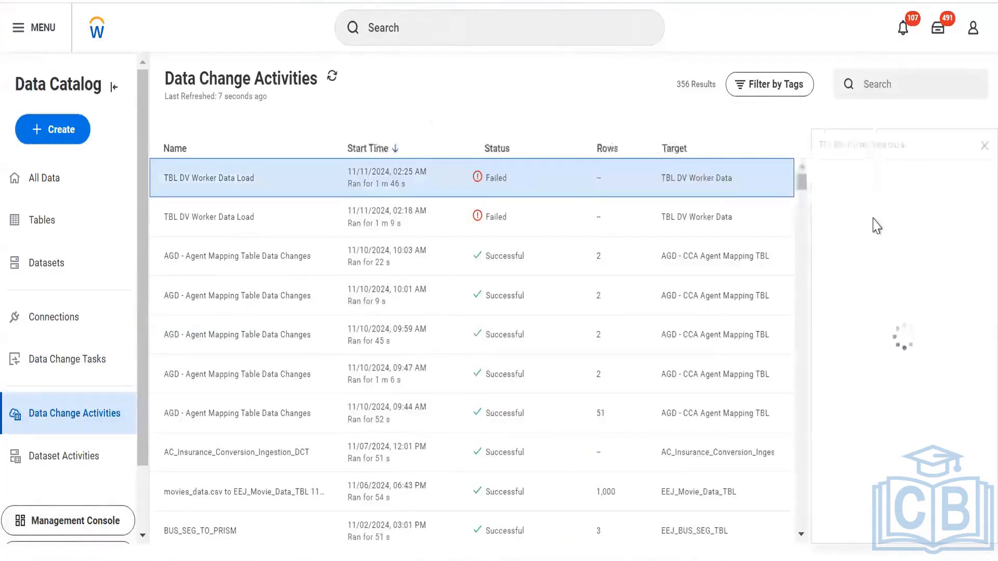
{"action": "left_click", "coordinate": [901, 207]}
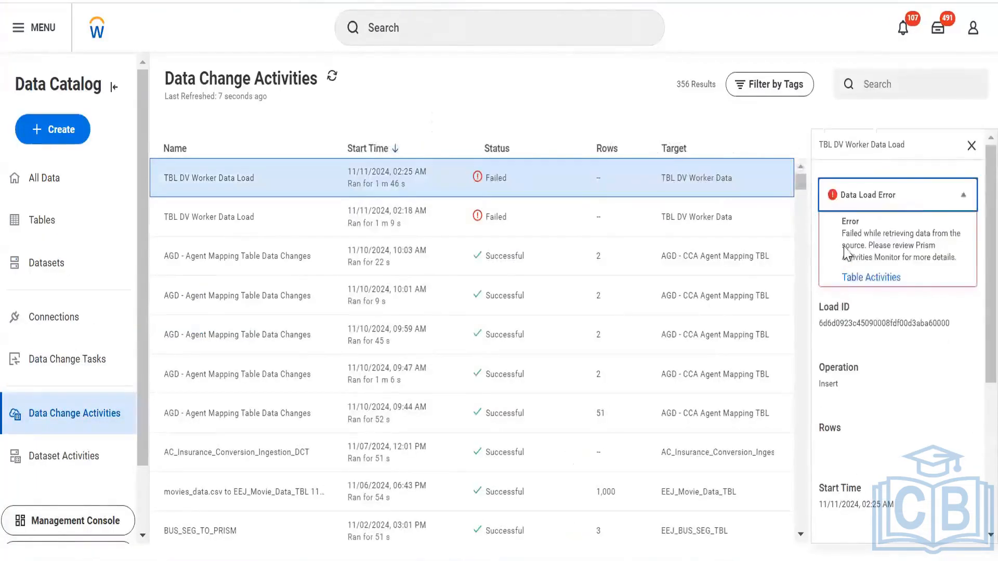
{"action": "left_click_drag", "start_coordinate": [854, 247], "coordinate": [935, 245]}
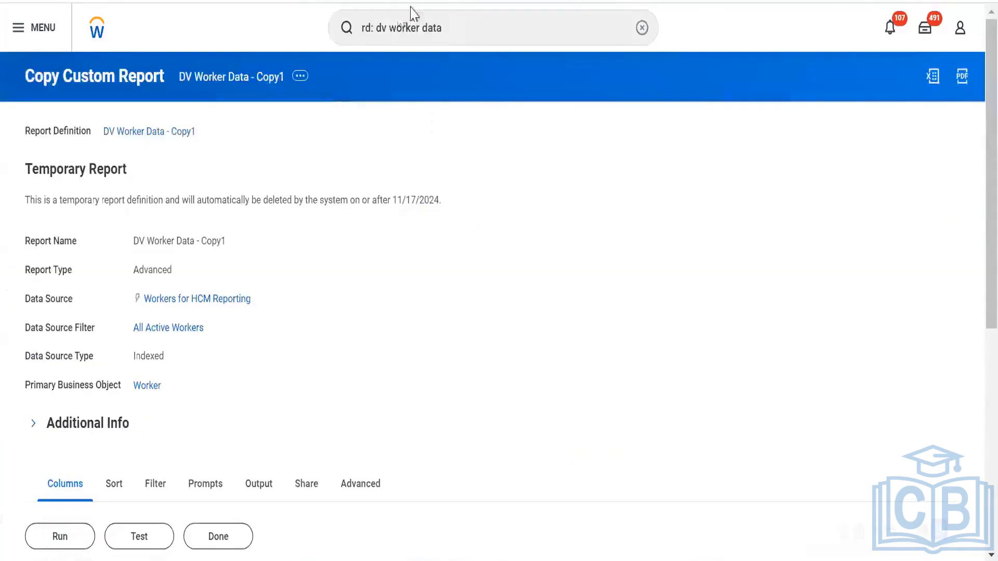
- Find and run the Prism Activities Monitor report with its default dates, and open the errors of the latest TBL DV Worker Data Load process
{"action": "left_click", "coordinate": [446, 17]}
{"action": "key", "text": "ctrl+a"}
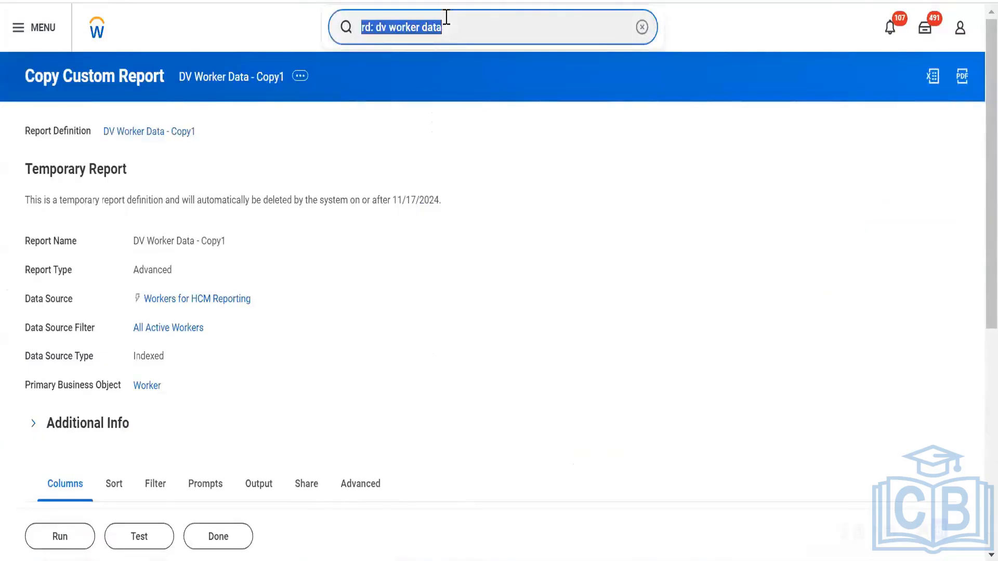
{"action": "key", "text": "BackSpace"}
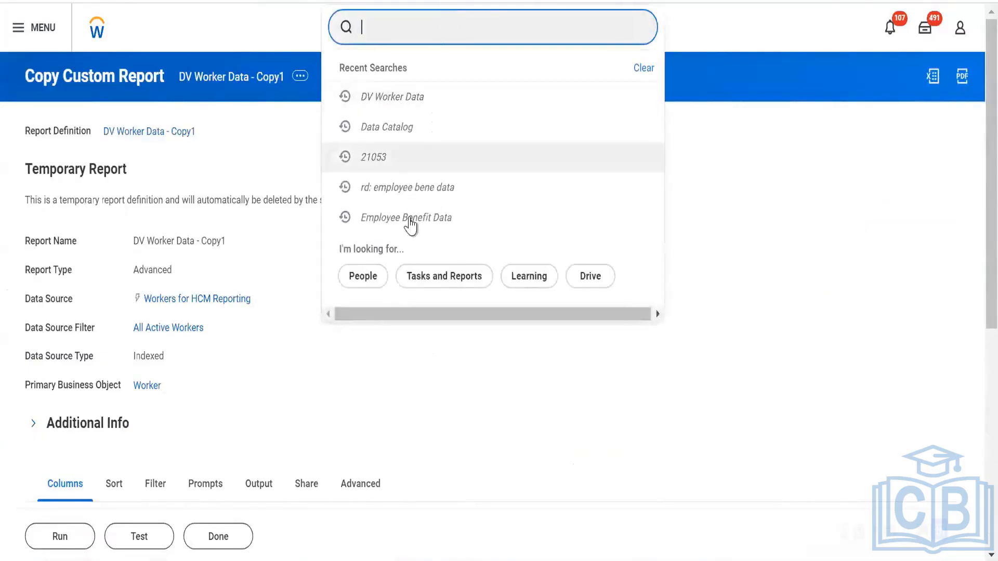
{"action": "type", "text": "p"}
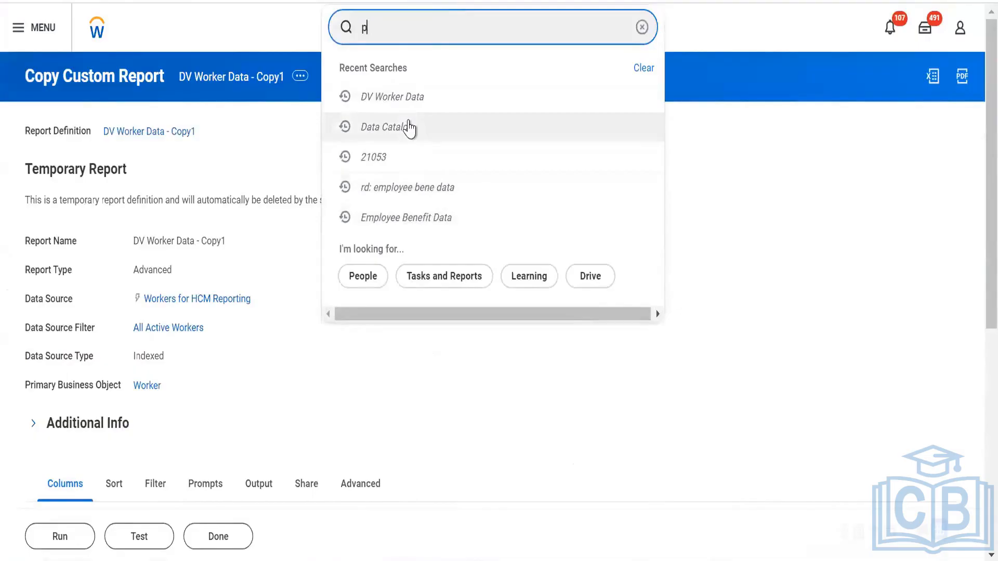
{"action": "type", "text": "rism "}
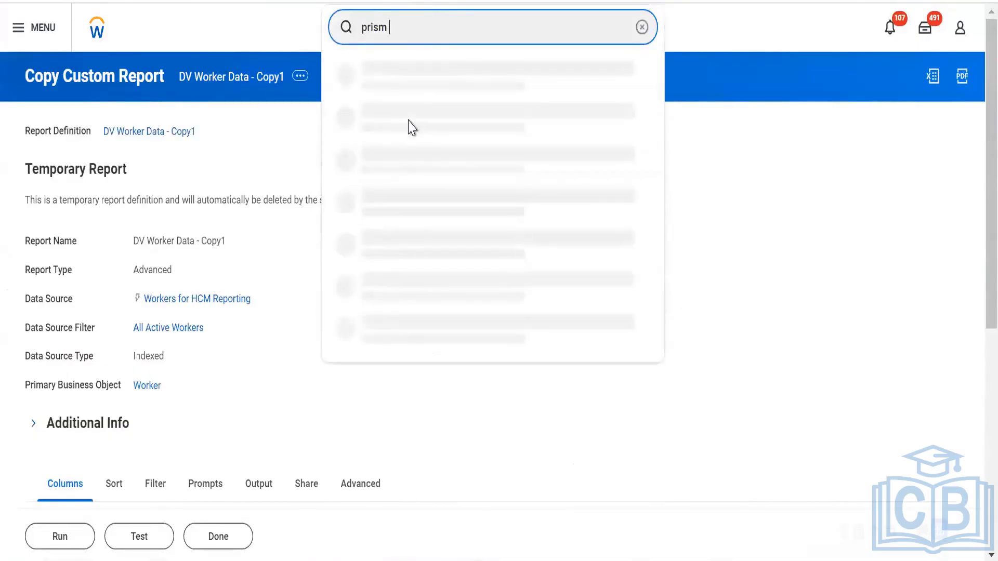
{"action": "type", "text": "act mon"}
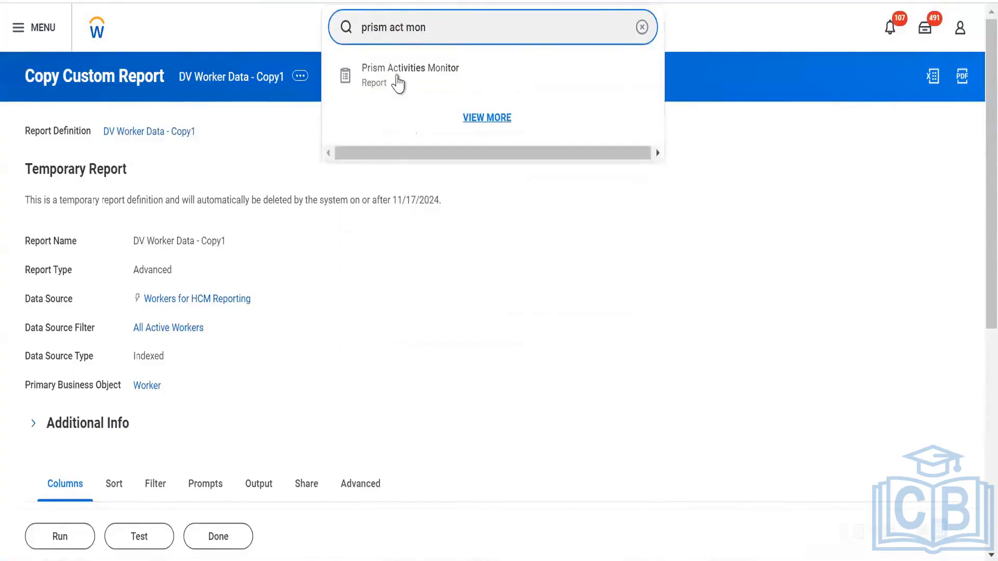
{"action": "left_click", "coordinate": [400, 82]}
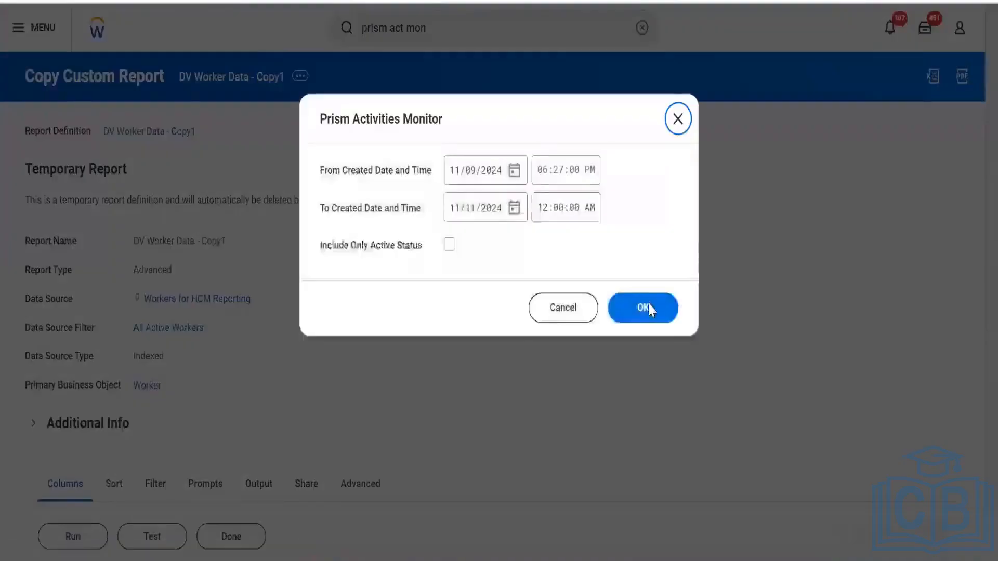
{"action": "left_click", "coordinate": [649, 306]}
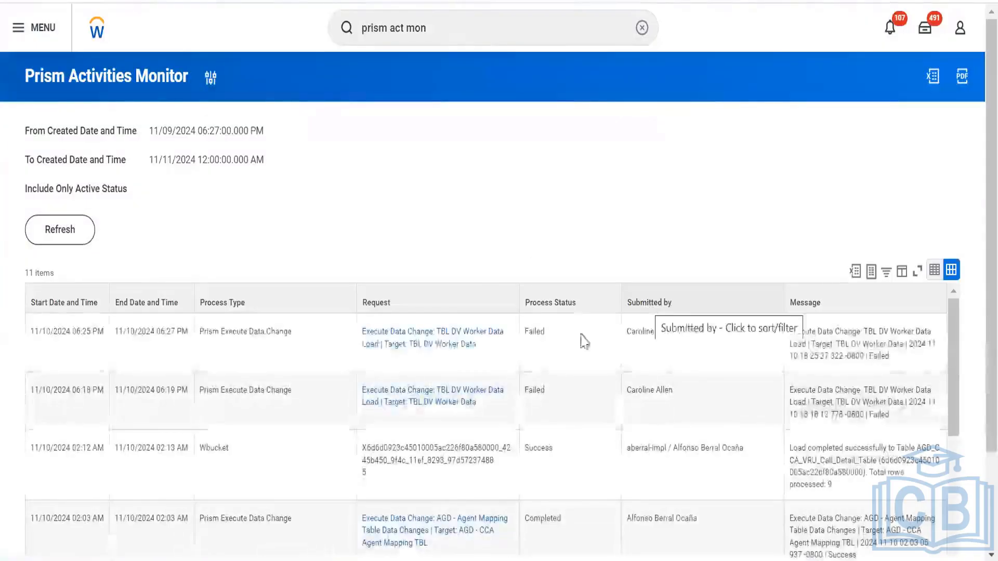
{"action": "left_click", "coordinate": [434, 345]}
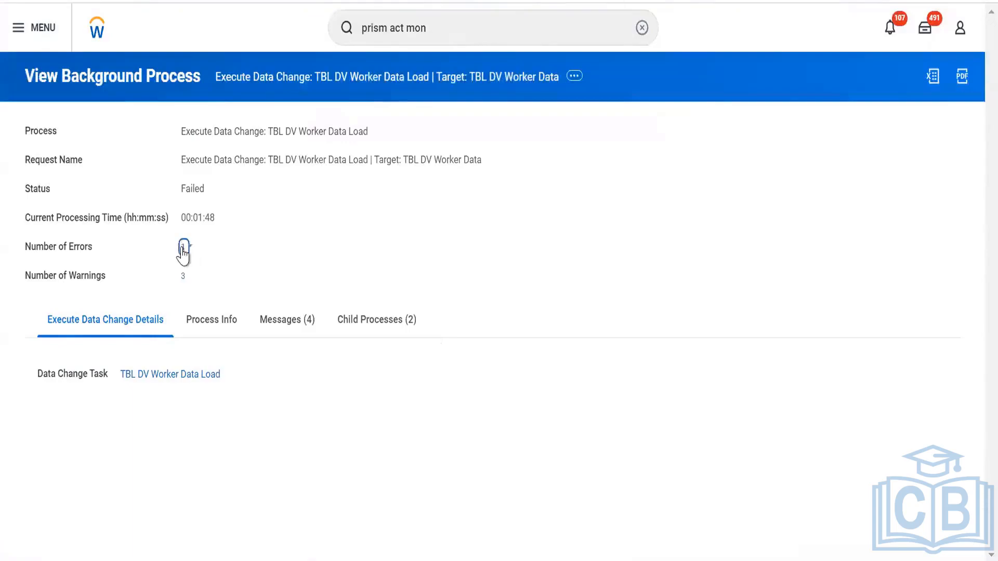
{"action": "left_click", "coordinate": [183, 248]}
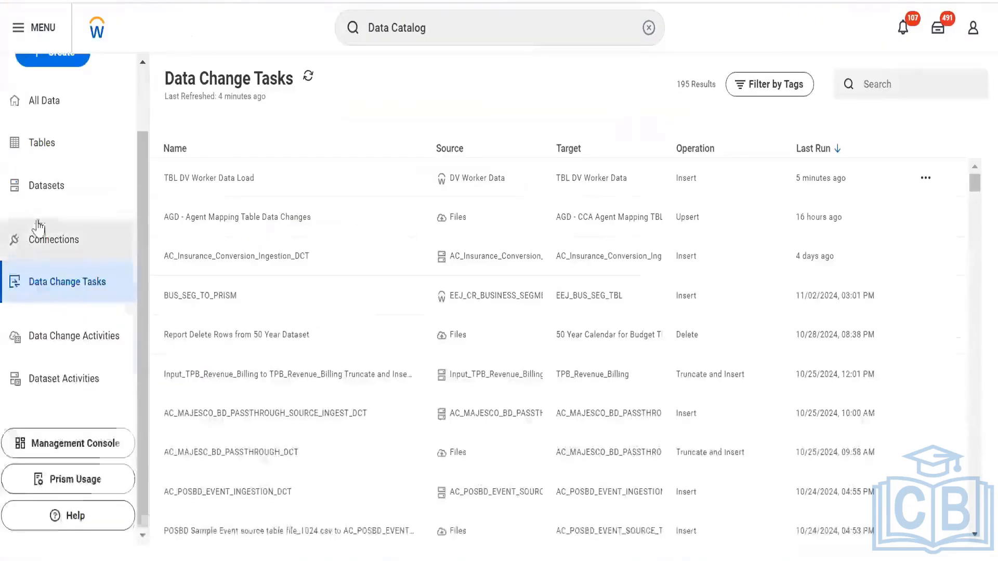
- Create a new Data Catalog table named TBL FileData and choose File Upload as its schema source
{"action": "scroll", "coordinate": [47, 182], "scroll_direction": "up", "scroll_amount": 2}
{"action": "left_click", "coordinate": [54, 130]}
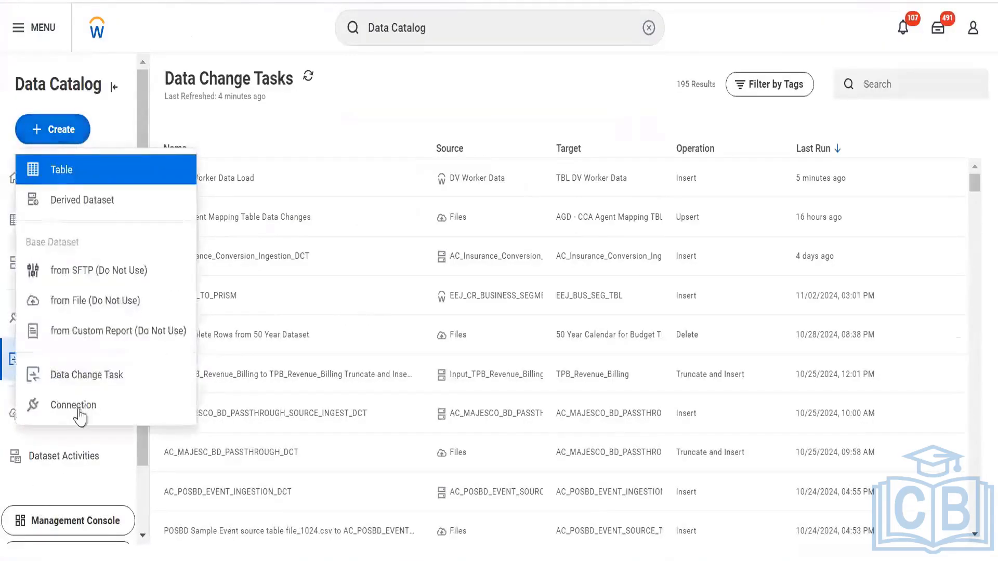
{"action": "left_click", "coordinate": [75, 182]}
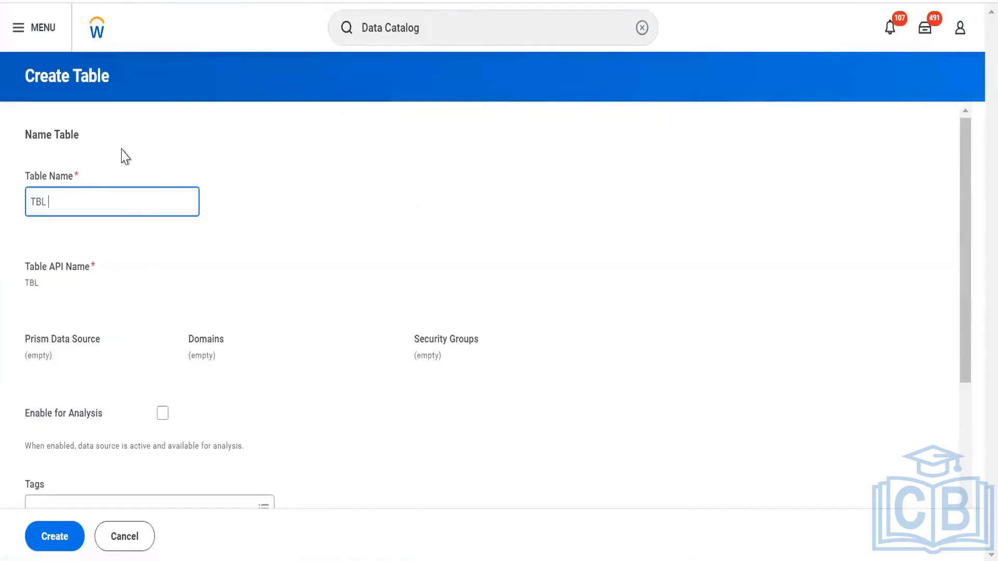
{"action": "type", "text": "TBL FileData"}
{"action": "scroll", "coordinate": [149, 328], "scroll_direction": "down", "scroll_amount": 3}
{"action": "left_click", "coordinate": [64, 540]}
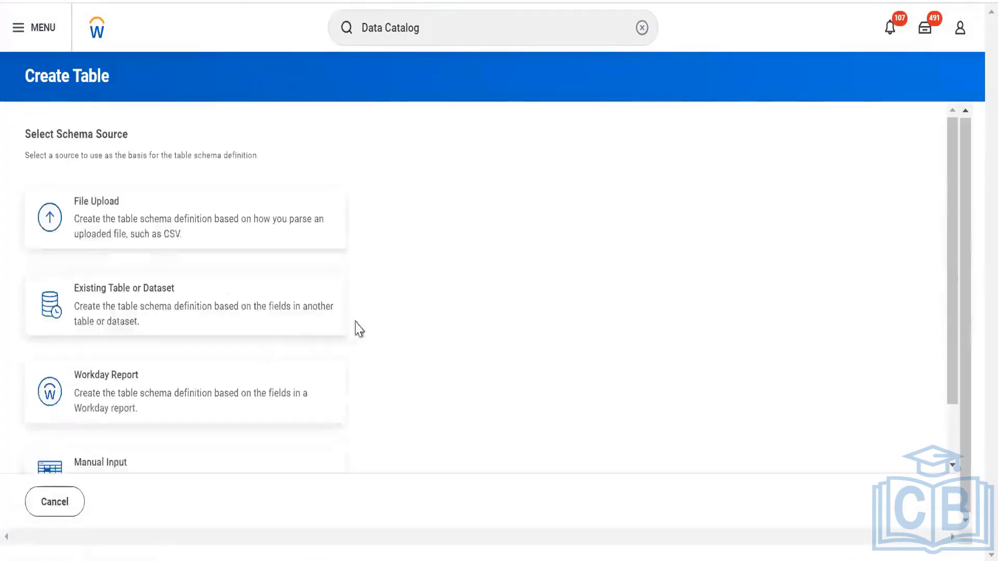
{"action": "left_click", "coordinate": [201, 220]}
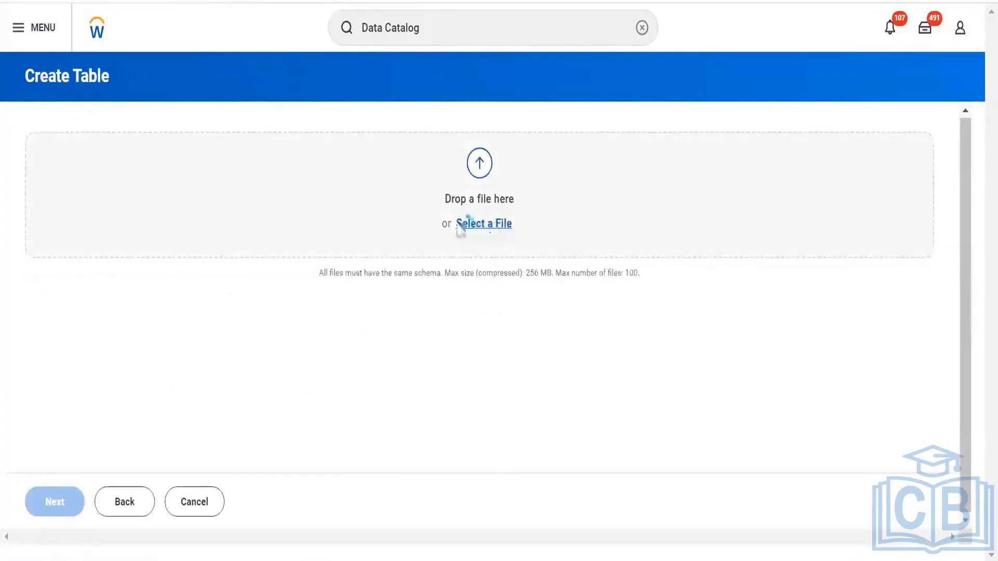
- Upload the Worker Data text file from Downloads as the schema source and continue to the parsing options once the upload completes
{"action": "left_click", "coordinate": [161, 181]}
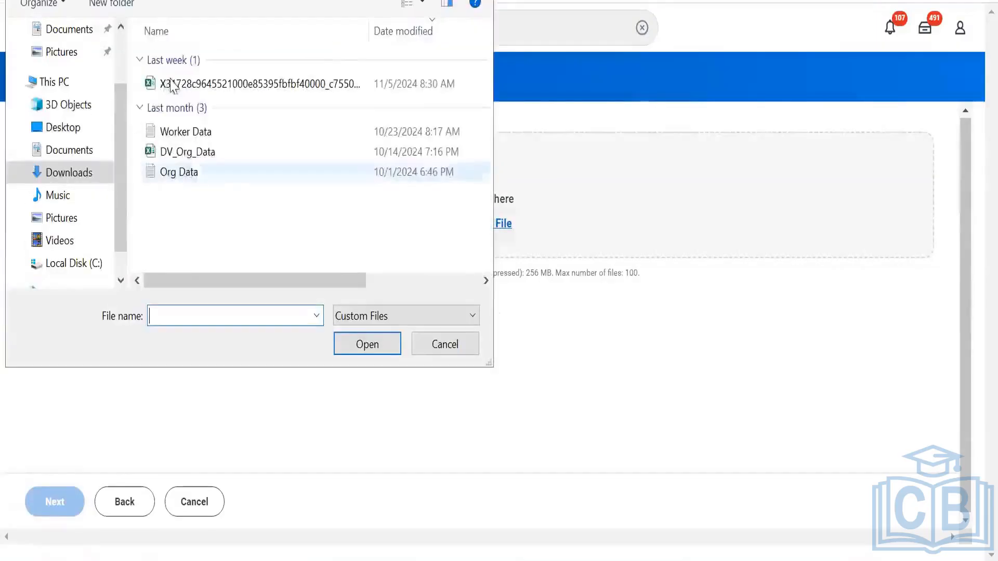
{"action": "left_click", "coordinate": [195, 138]}
{"action": "double_click", "coordinate": [195, 137]}
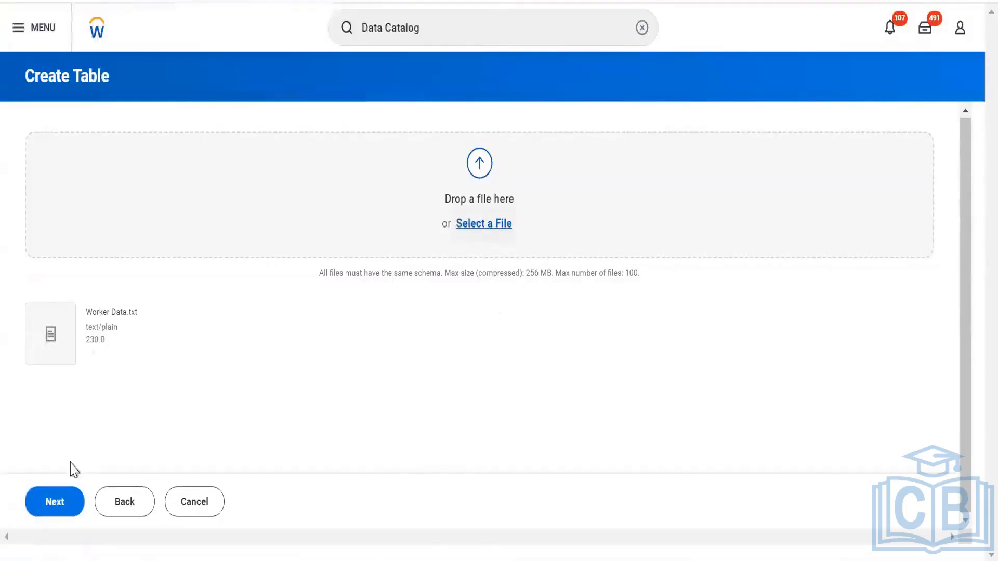
{"action": "left_click", "coordinate": [54, 502]}
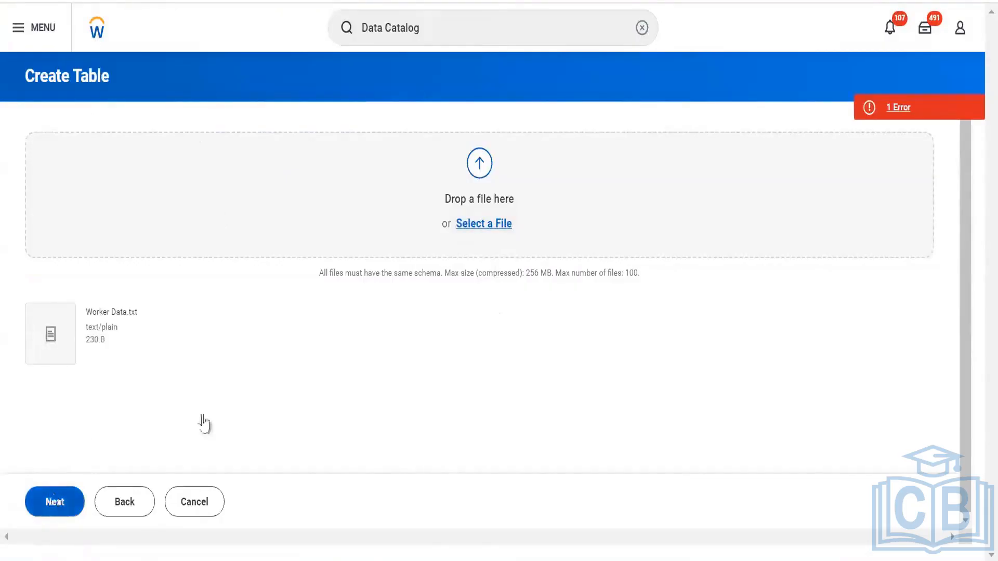
{"action": "left_click", "coordinate": [926, 107]}
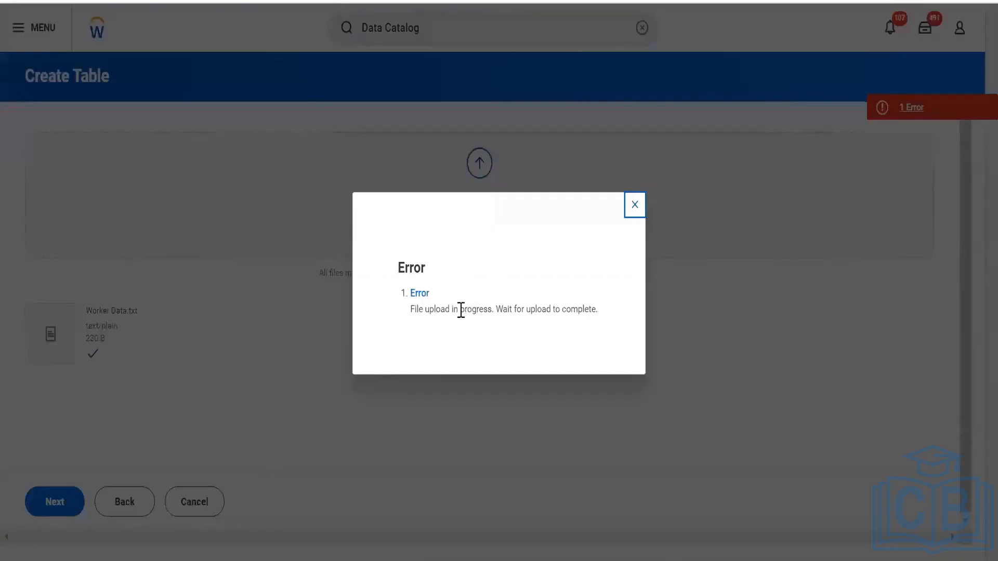
{"action": "left_click", "coordinate": [635, 204]}
{"action": "left_click", "coordinate": [64, 498]}
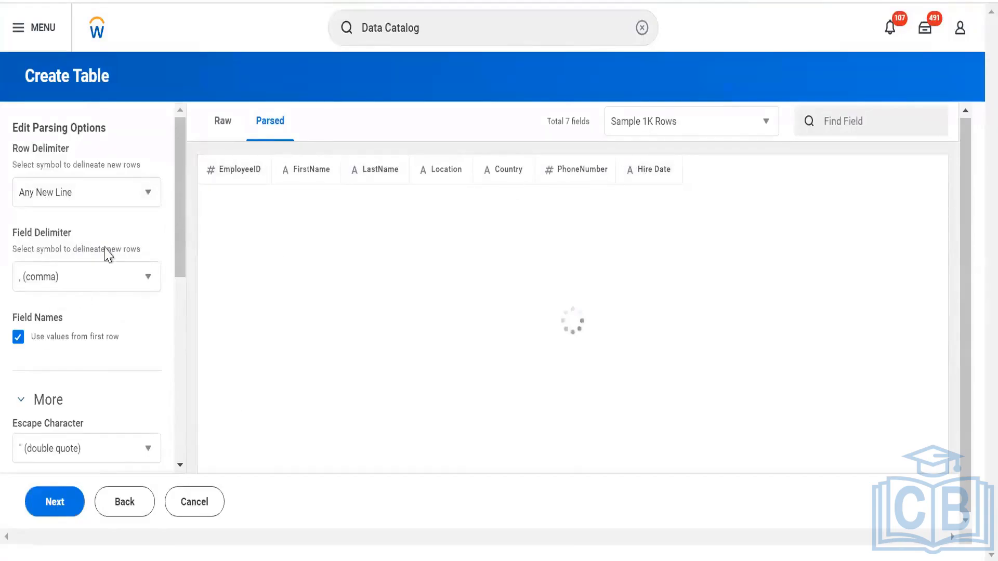
- Review and accept the default parsing options and the detected seven-field schema, and save the table
{"action": "scroll", "coordinate": [98, 250], "scroll_direction": "down", "scroll_amount": 5}
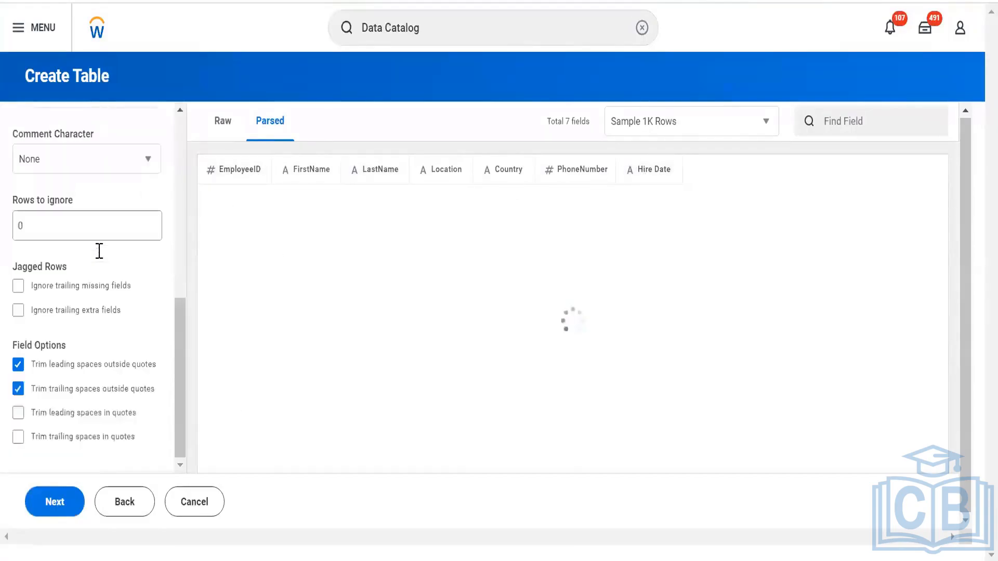
{"action": "left_click", "coordinate": [55, 504]}
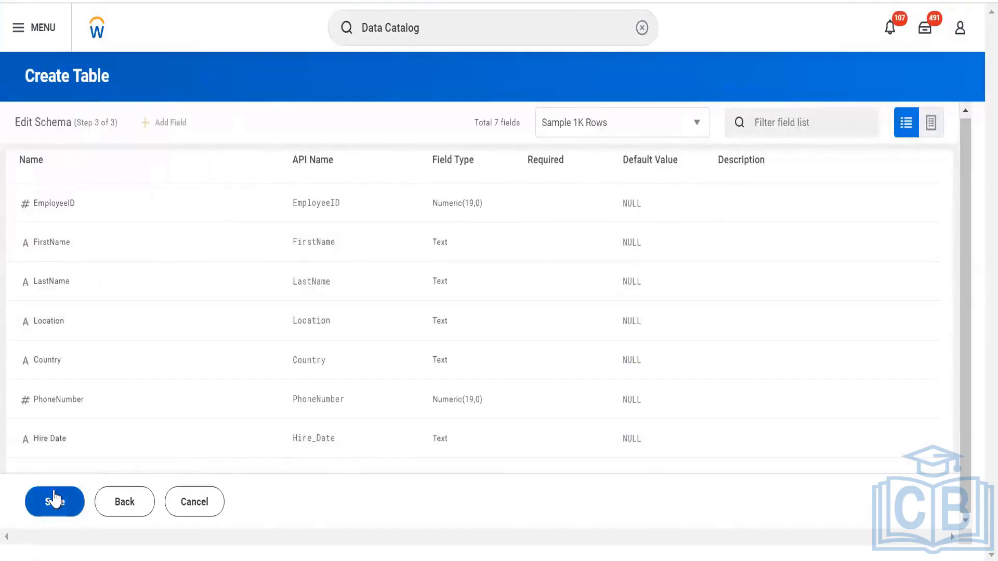
{"action": "left_click", "coordinate": [55, 500]}
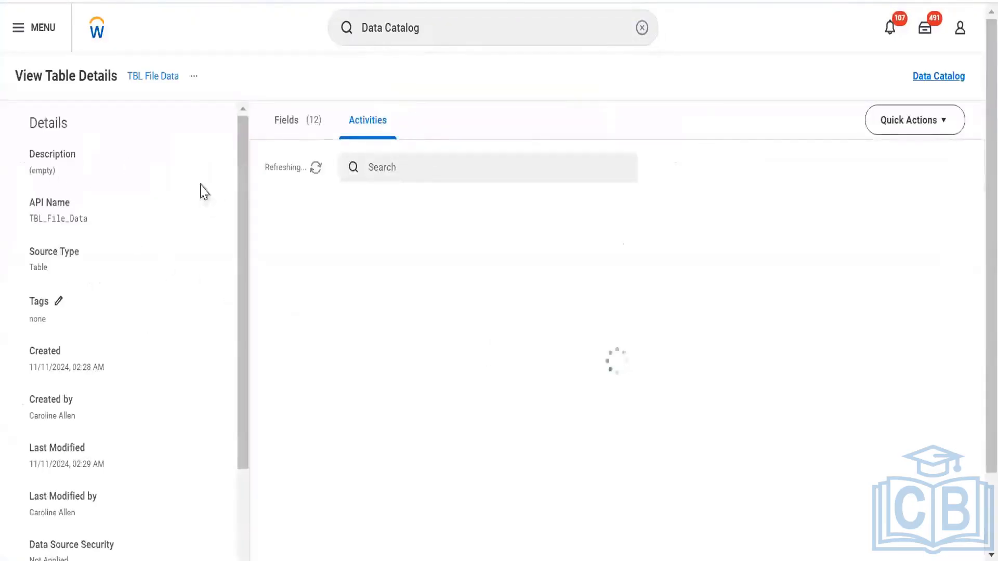
- Check the TBL File Data details, refresh its insert activity repeatedly to monitor the load, and refresh its field statistics
{"action": "scroll", "coordinate": [150, 318], "scroll_direction": "down", "scroll_amount": 5}
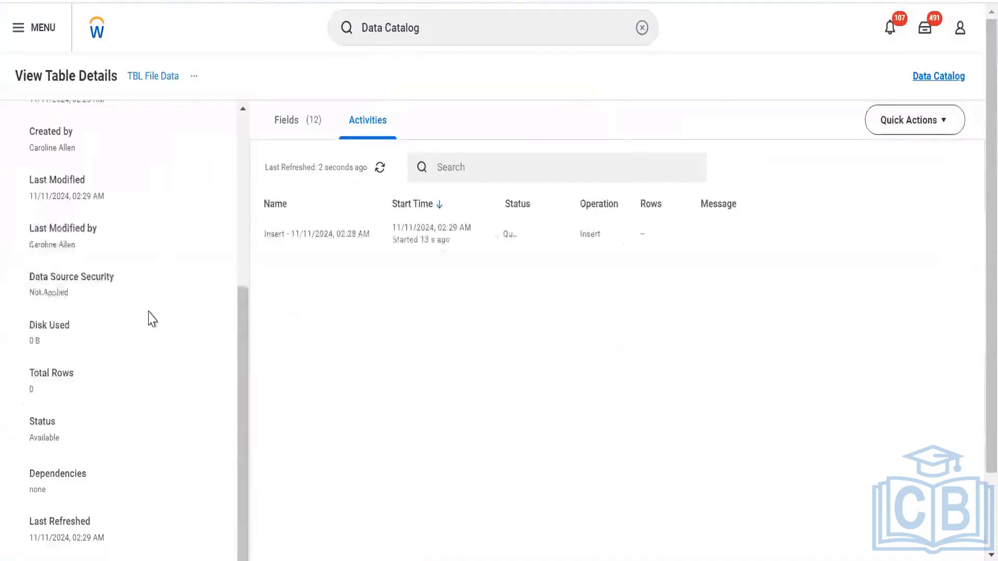
{"action": "scroll", "coordinate": [150, 319], "scroll_direction": "up", "scroll_amount": 5}
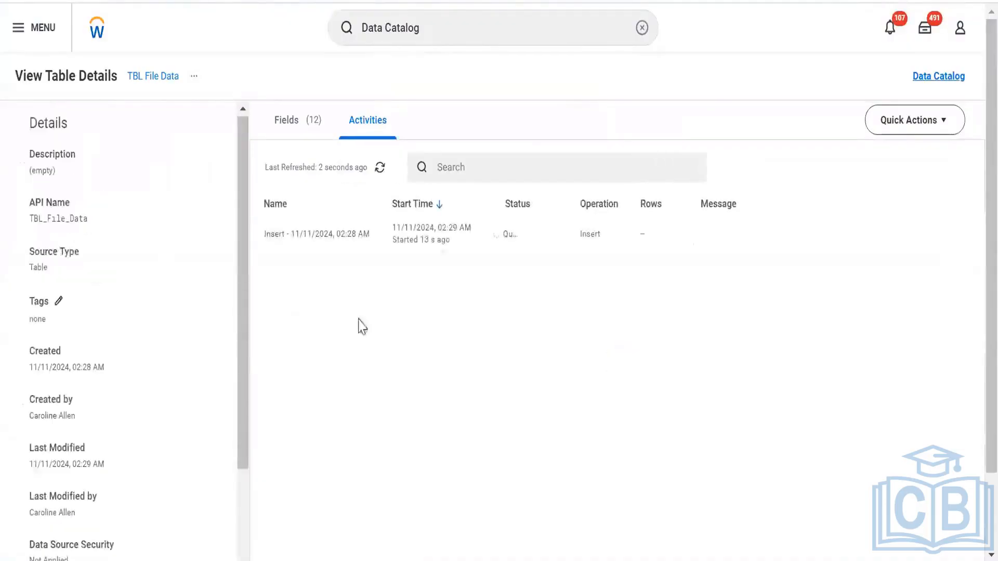
{"action": "left_click", "coordinate": [379, 168]}
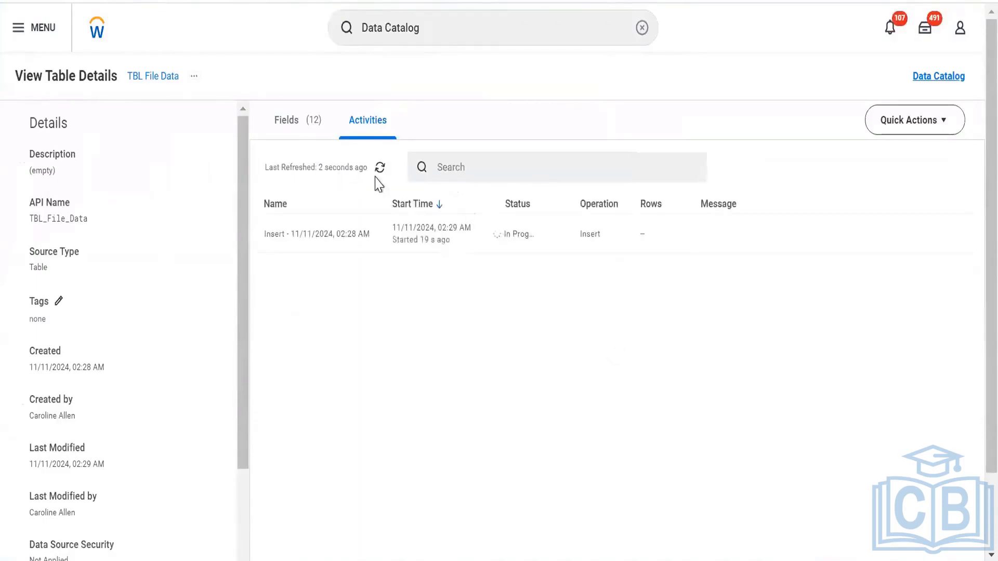
{"action": "left_click", "coordinate": [379, 168]}
{"action": "left_click", "coordinate": [379, 170]}
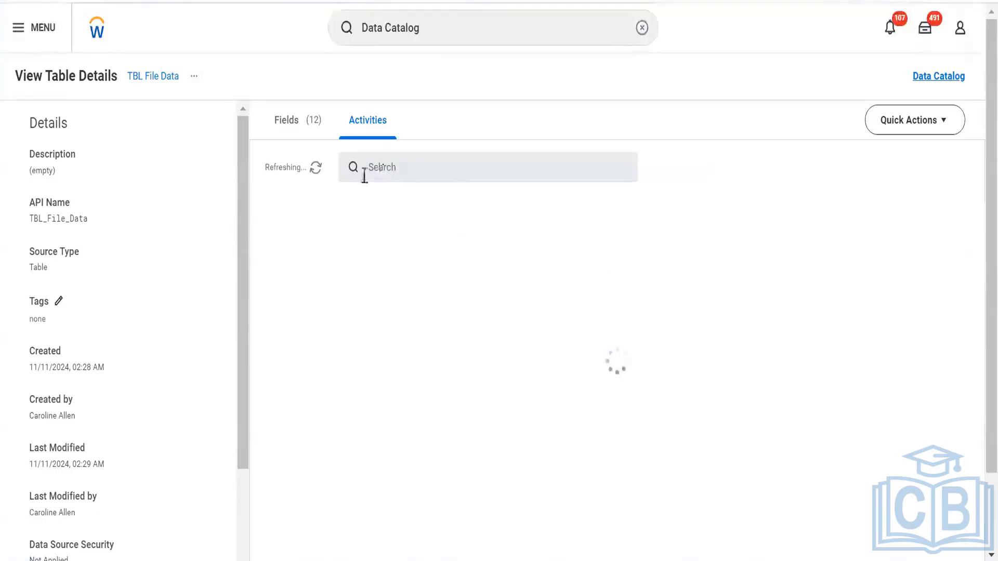
{"action": "left_click", "coordinate": [286, 138]}
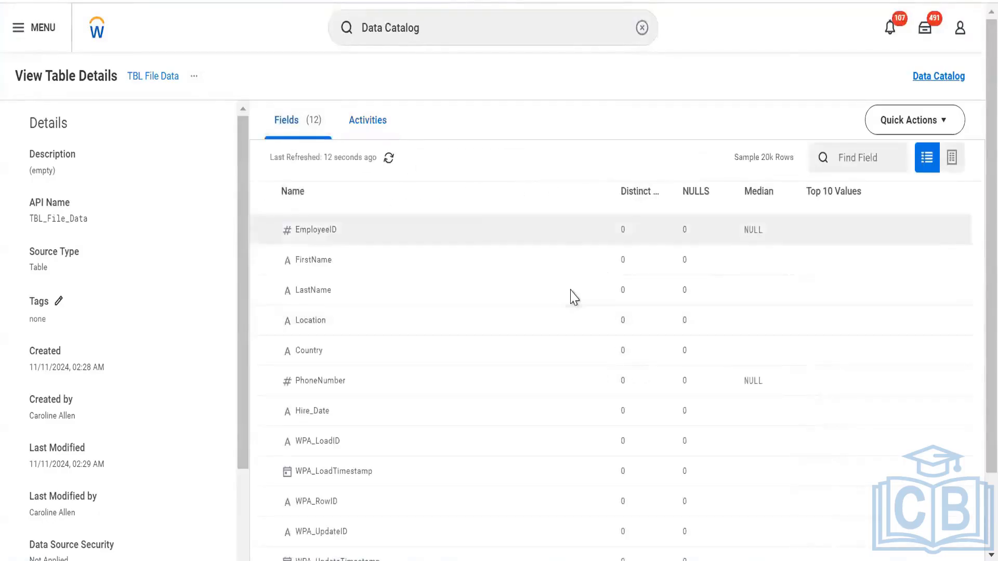
{"action": "left_click", "coordinate": [388, 157]}
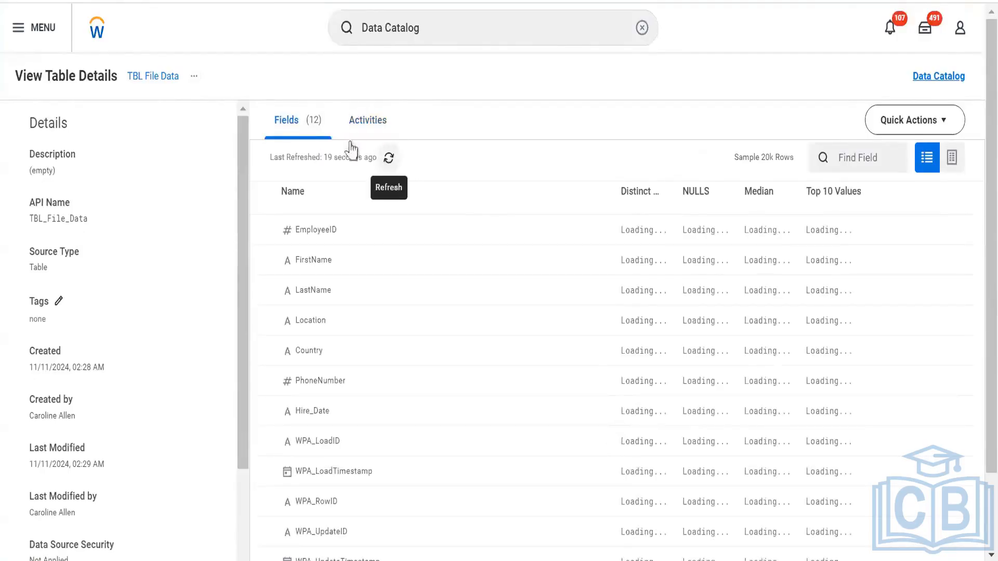
- Monitor the TBL File Data load activity, reviewing the Worker Data source file before refreshing the activity status
{"action": "left_click", "coordinate": [385, 113]}
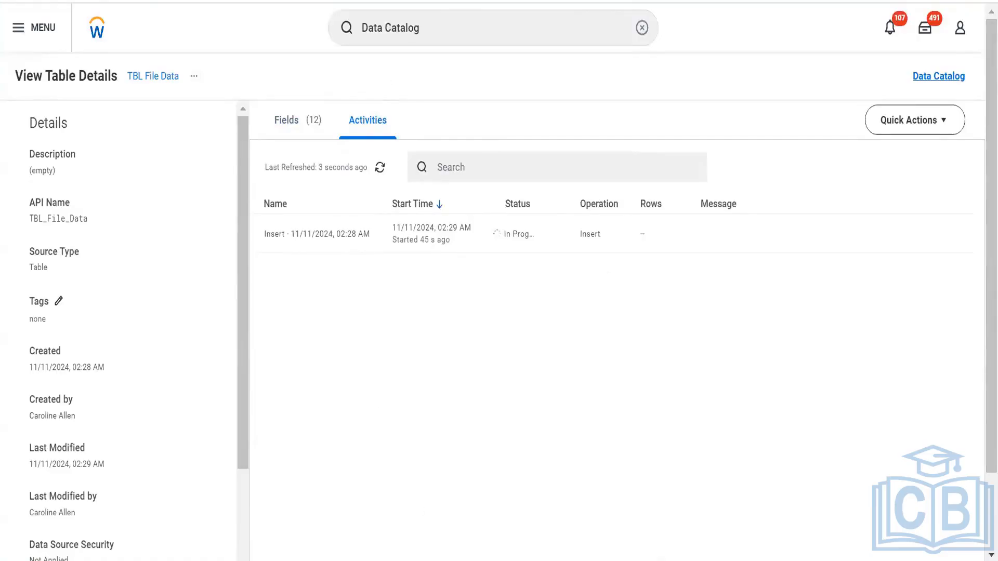
{"action": "key", "text": "super+e"}
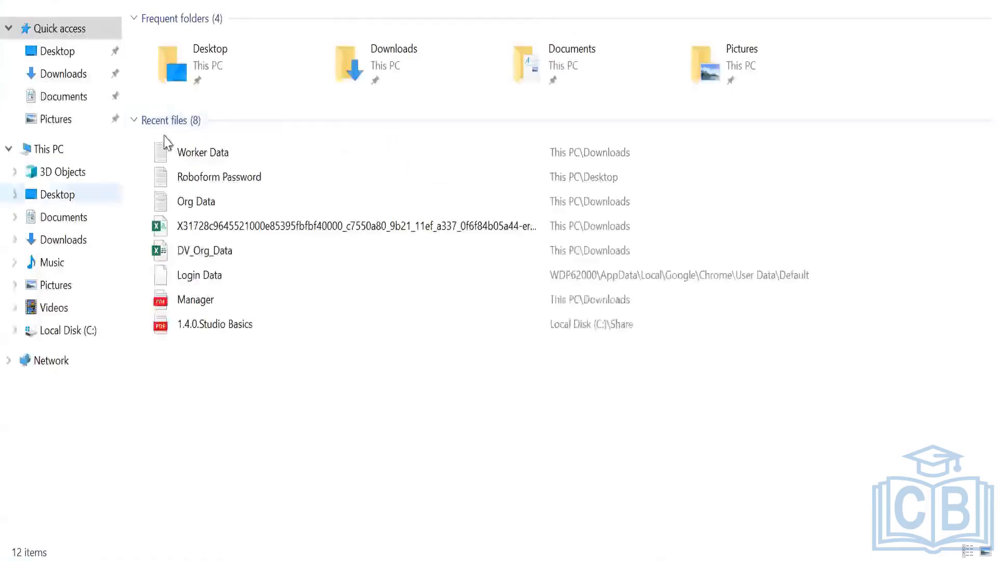
{"action": "double_click", "coordinate": [210, 154]}
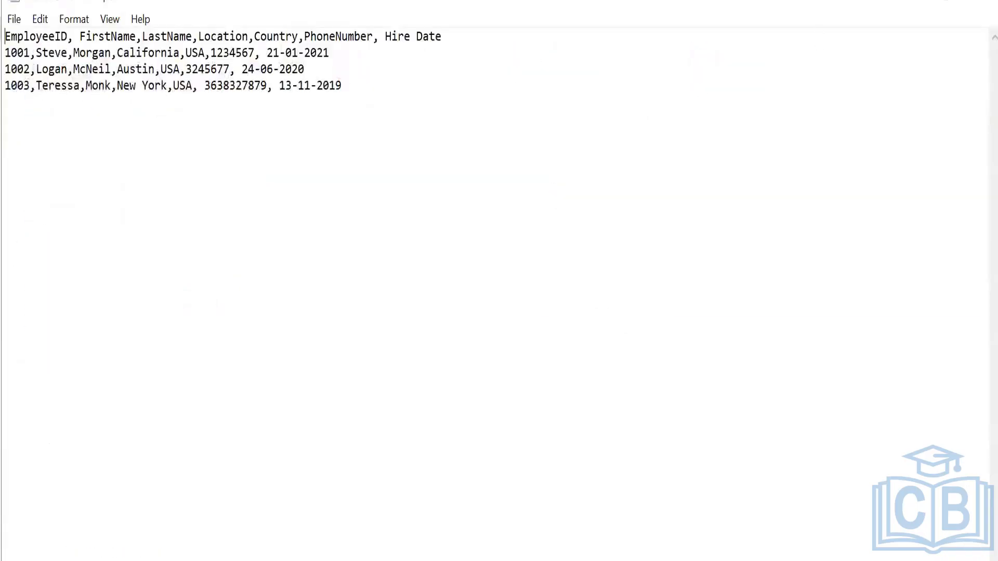
{"action": "left_click", "coordinate": [984, 5]}
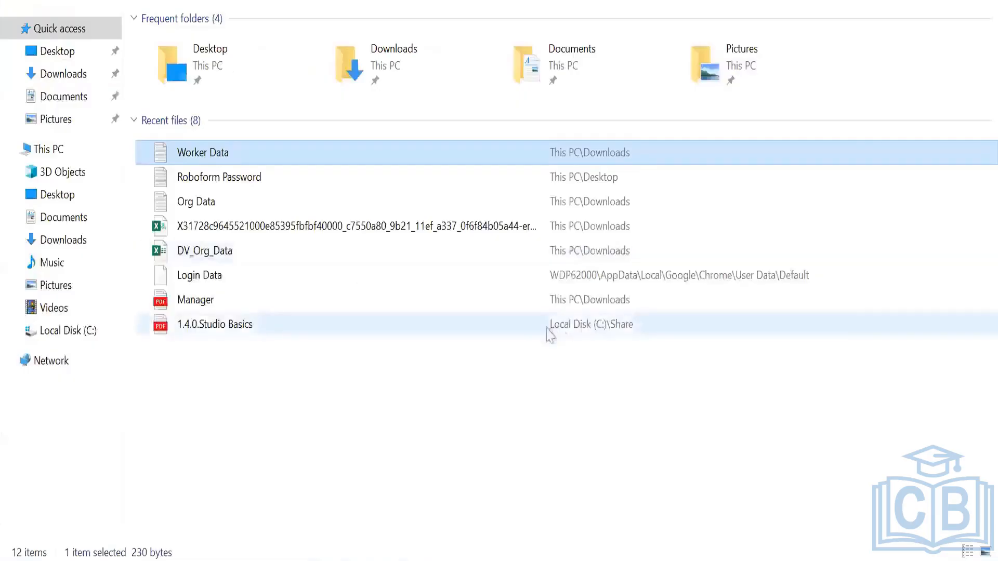
{"action": "key", "text": "alt+Tab"}
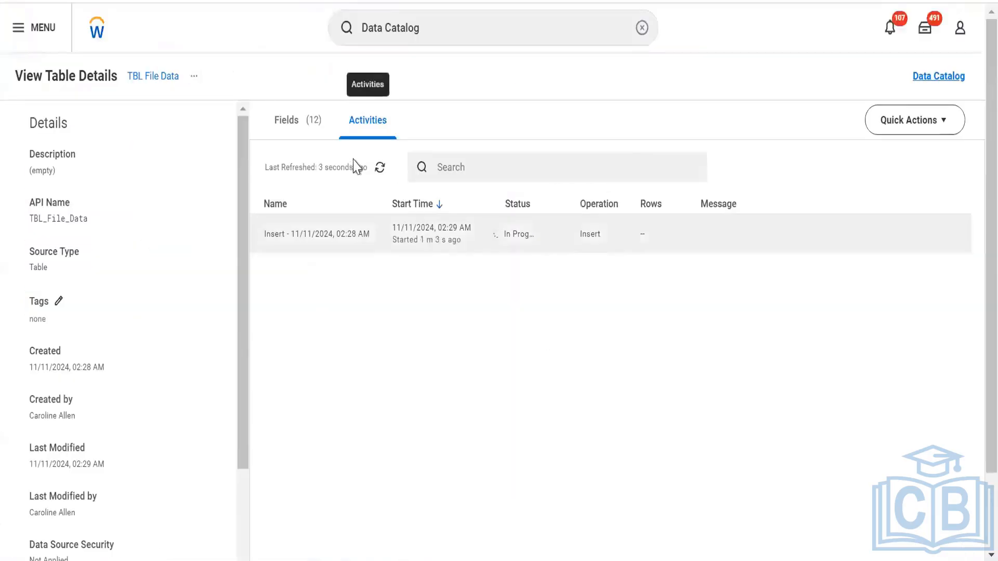
{"action": "left_click", "coordinate": [380, 167]}
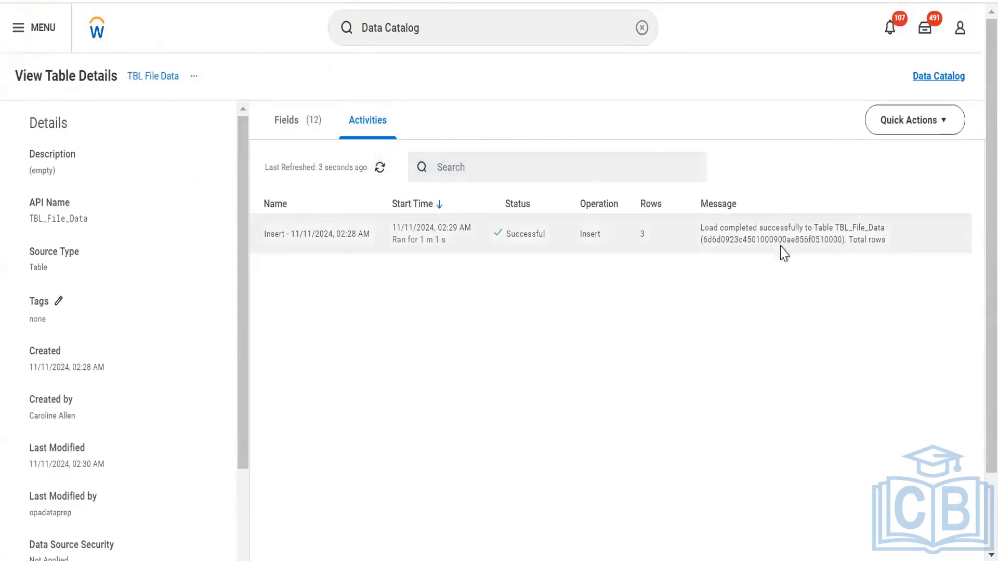
- Examine the loaded table's fields and inspect its records in the row data view across all columns
{"action": "left_click", "coordinate": [313, 132]}
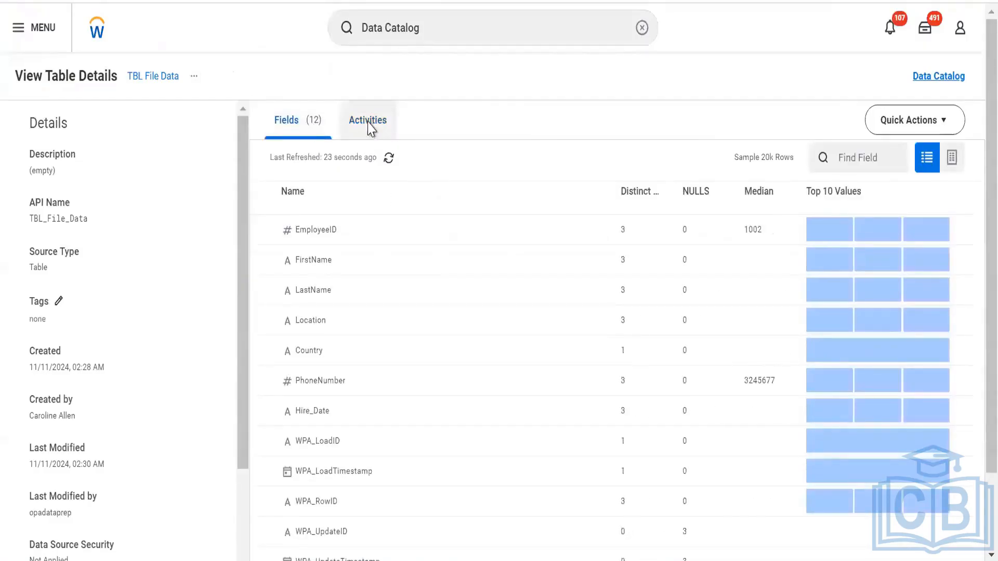
{"action": "left_click", "coordinate": [368, 127]}
{"action": "left_click", "coordinate": [318, 127]}
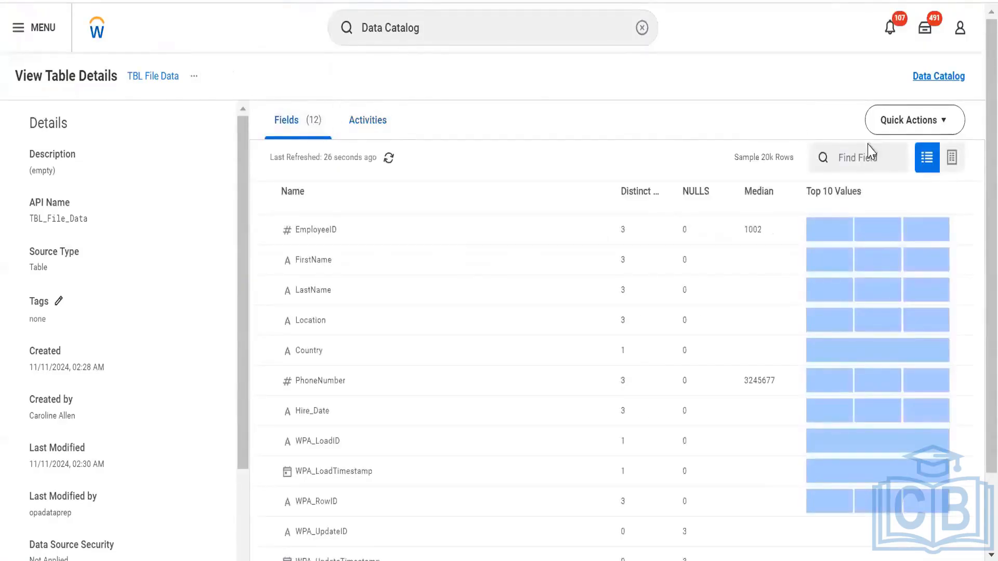
{"action": "left_click", "coordinate": [951, 165]}
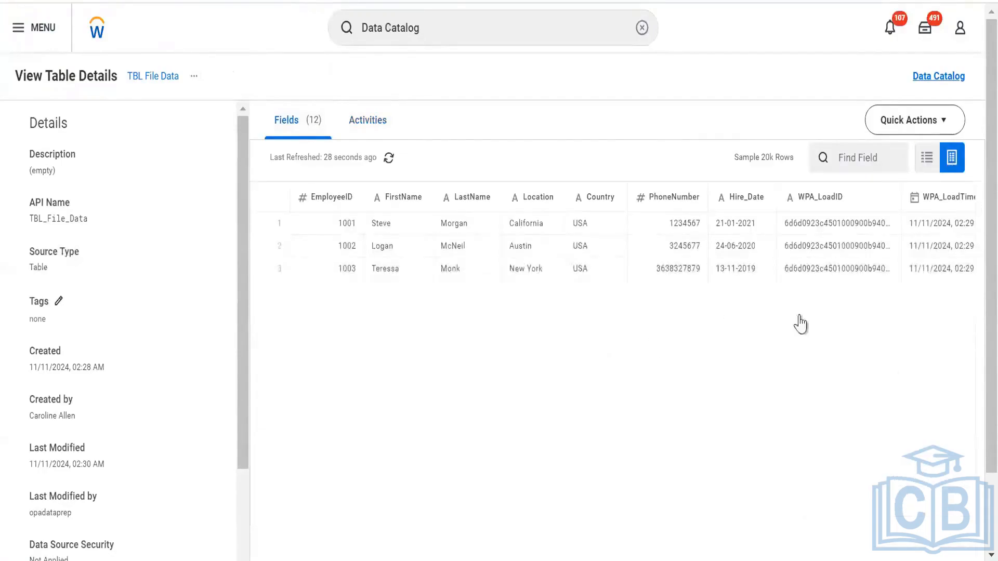
{"action": "scroll", "coordinate": [852, 245], "scroll_direction": "right", "scroll_amount": 5}
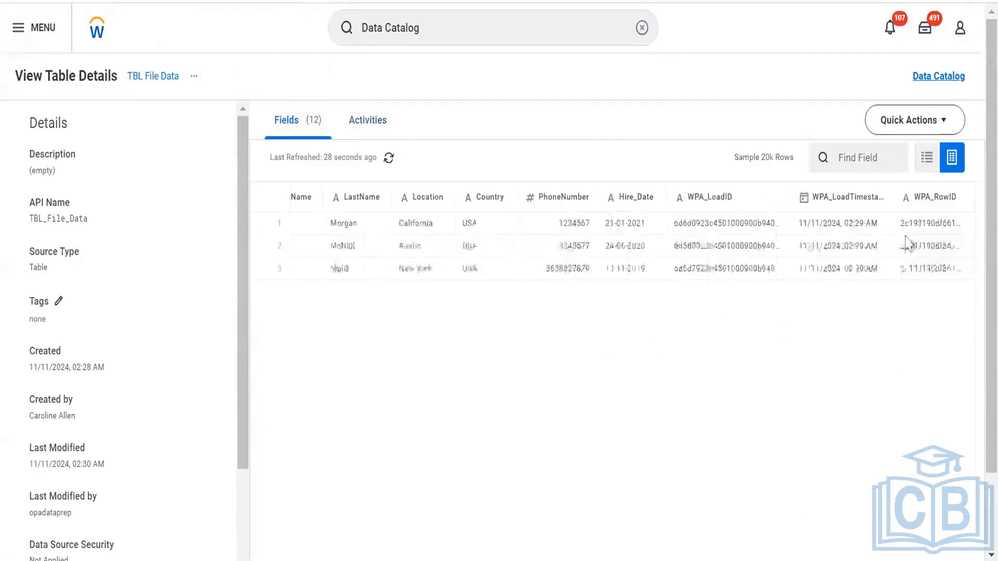
- Start creating a data change task for the TBL File Data table
{"action": "left_click", "coordinate": [909, 131]}
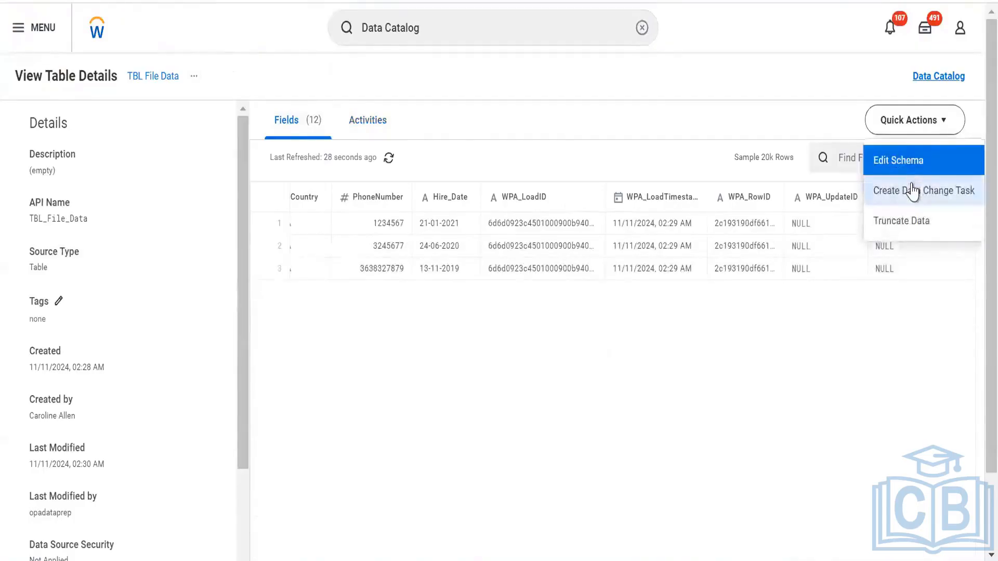
{"action": "left_click", "coordinate": [912, 190]}
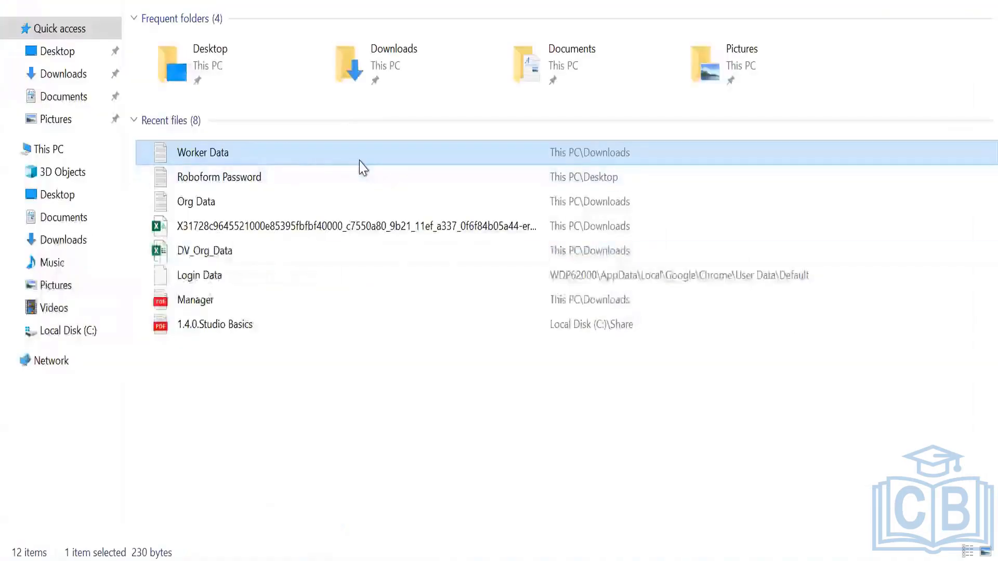
- Duplicate the last employee record as a new line at the end of the Worker Data text file
{"action": "double_click", "coordinate": [359, 161]}
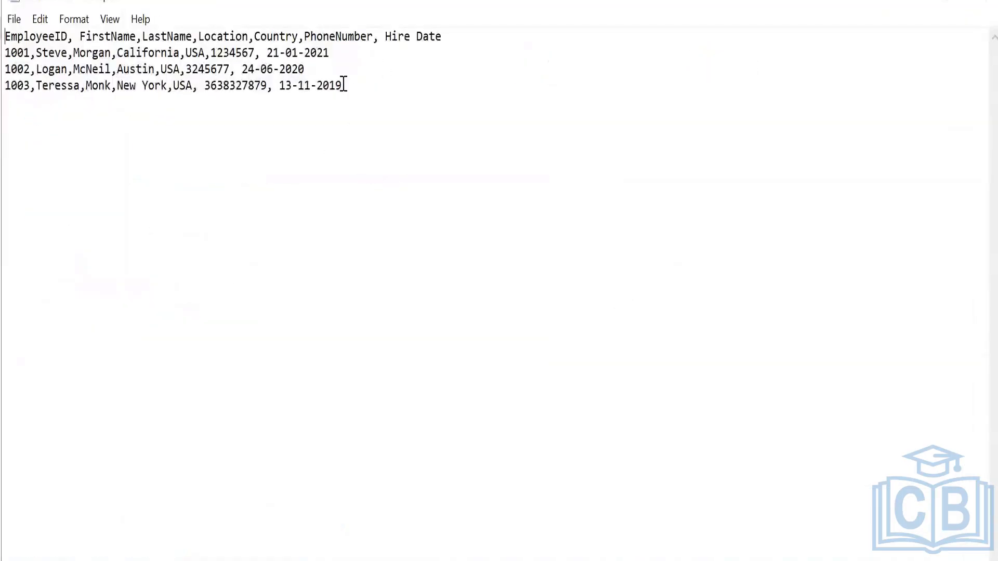
{"action": "left_click", "coordinate": [12, 93], "text": "shift"}
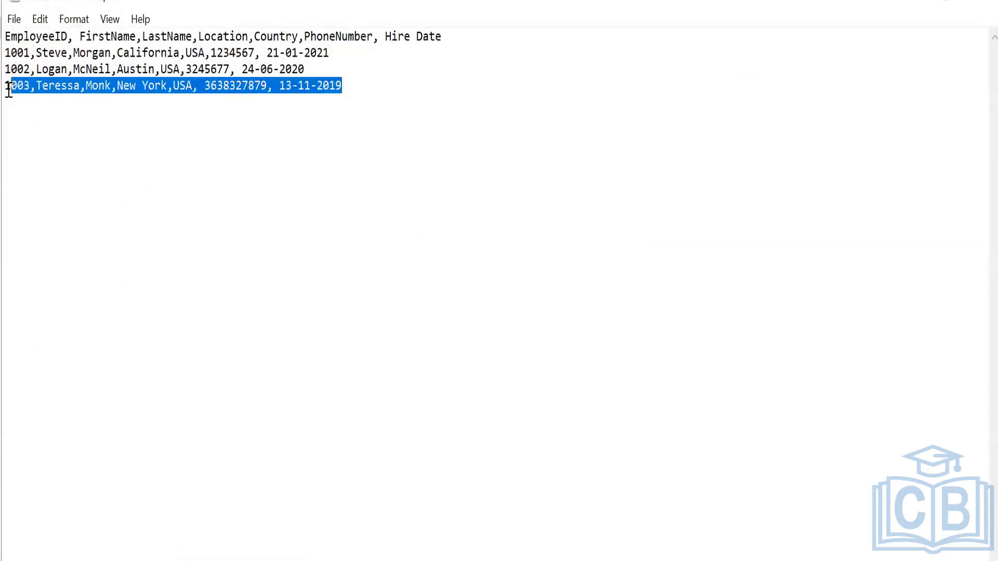
{"action": "left_click", "coordinate": [6, 87], "text": "shift"}
{"action": "key", "text": "ctrl+c"}
{"action": "left_click", "coordinate": [403, 82]}
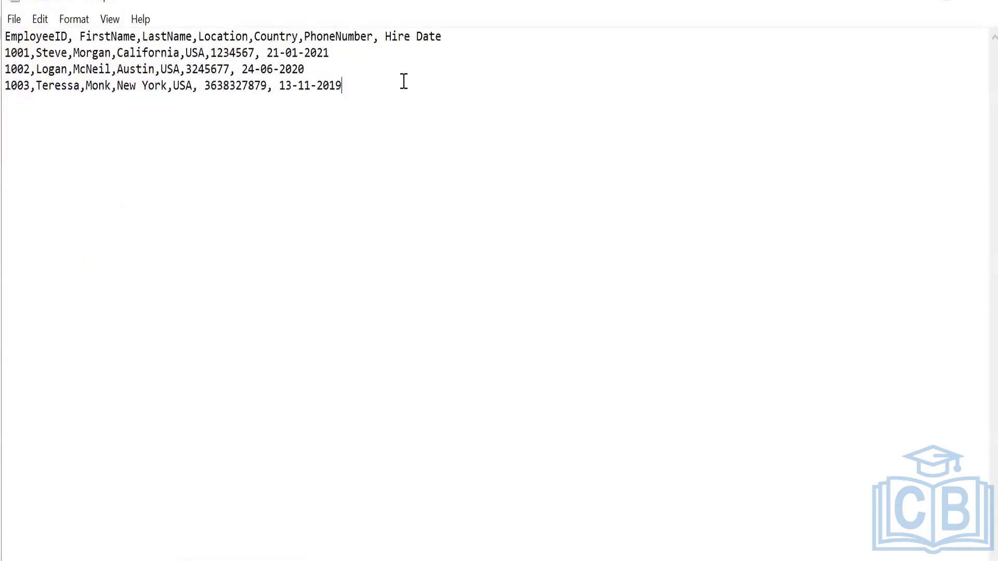
{"action": "key", "text": "Return"}
{"action": "key", "text": "ctrl+v"}
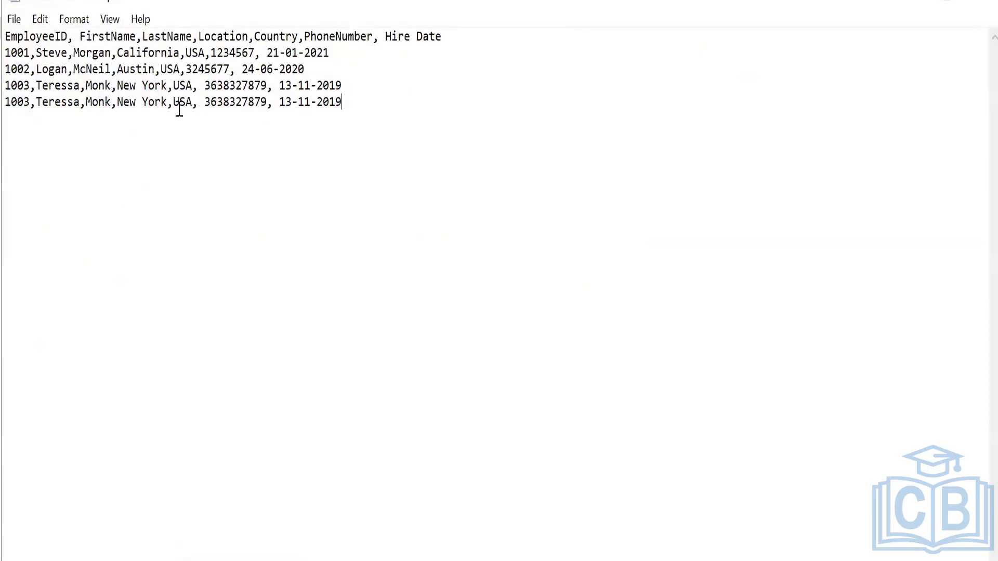
- Give the duplicated record the next consecutive employee ID, set its hire year to 2020, and save and close the file
{"action": "left_click", "coordinate": [31, 102]}
{"action": "key", "text": "BackSpace"}
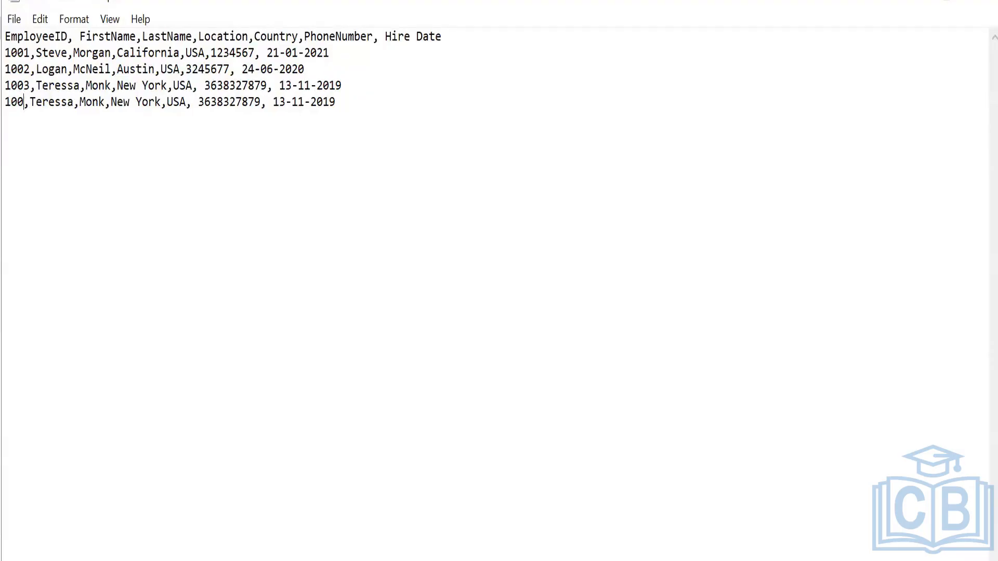
{"action": "type", "text": "4"}
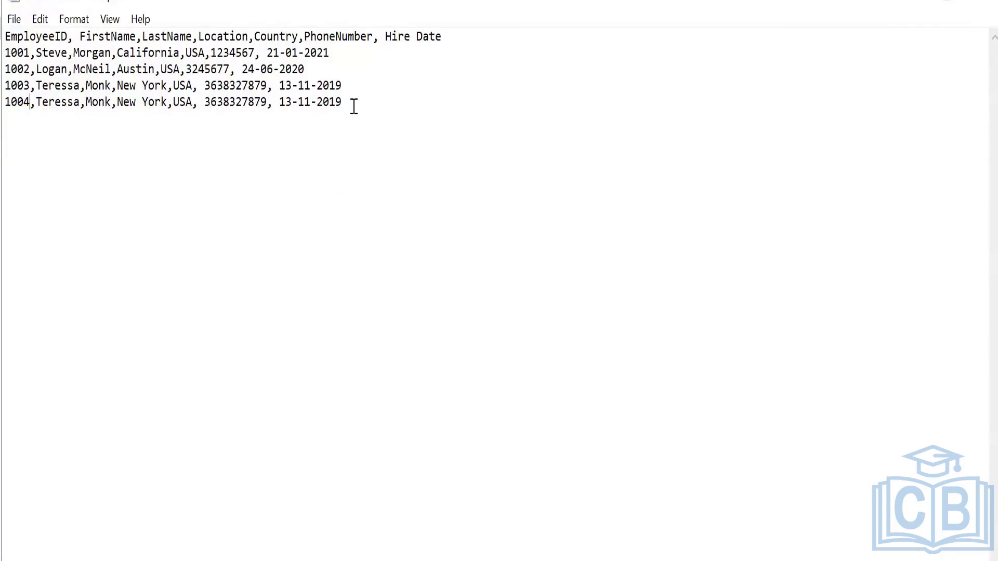
{"action": "type", "text": "20"}
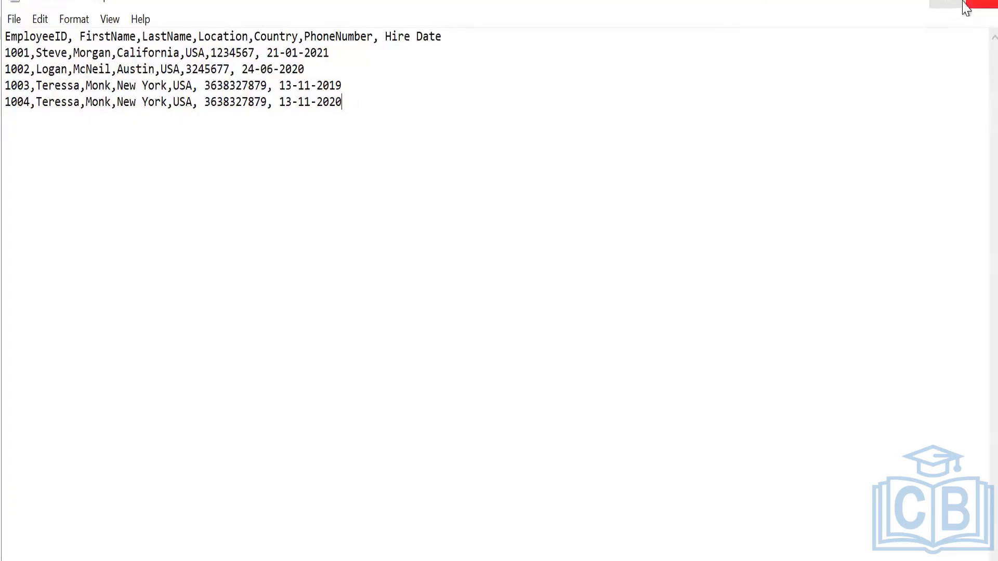
{"action": "left_click", "coordinate": [973, 8]}
{"action": "key", "text": "alt+Tab"}
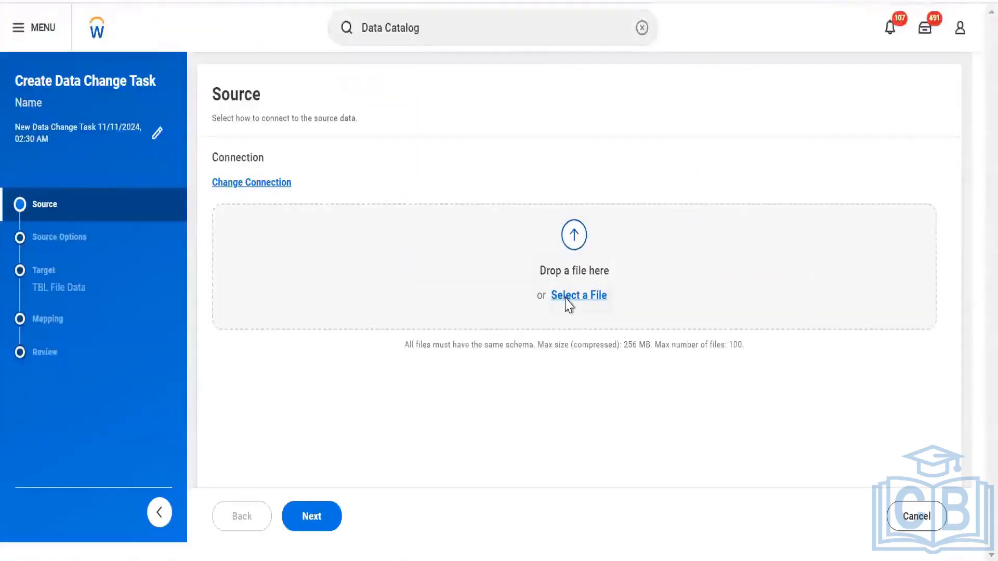
- Try to upload Worker Data.txt from Downloads as the data change task's source file
{"action": "left_click", "coordinate": [567, 296]}
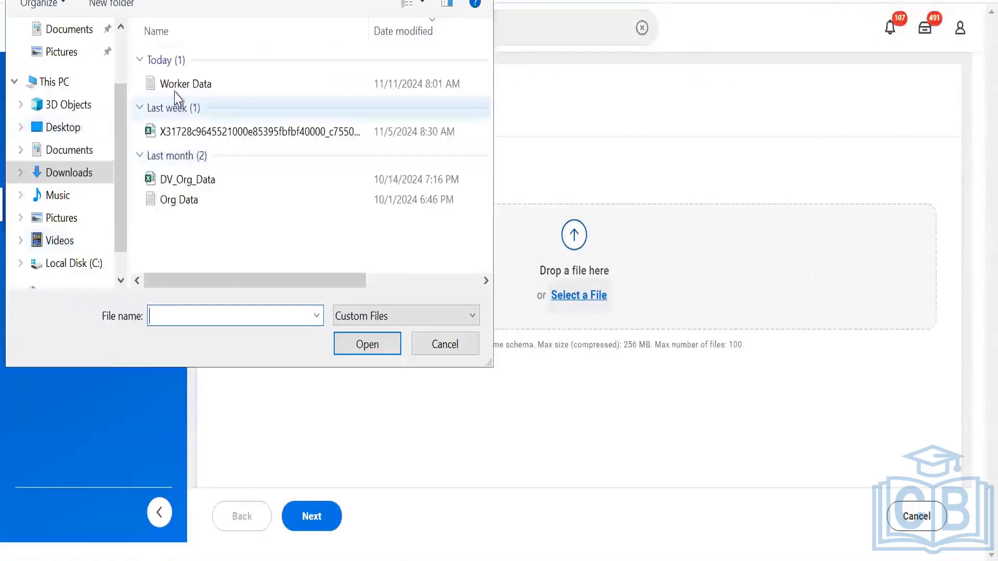
{"action": "left_click", "coordinate": [176, 88]}
{"action": "double_click", "coordinate": [175, 88]}
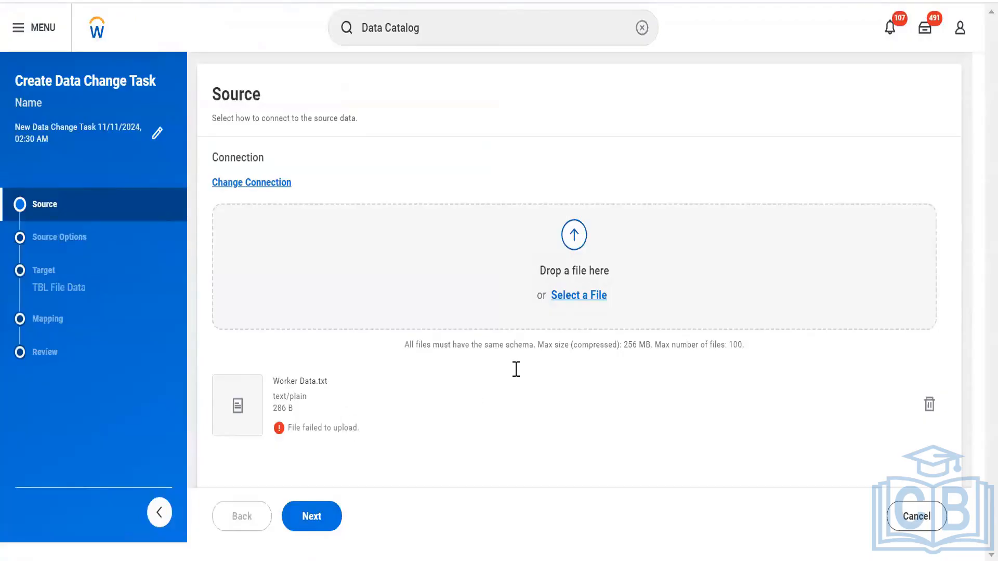
- Remove Worker Data.txt from the source files and try uploading it again
{"action": "left_click", "coordinate": [930, 404]}
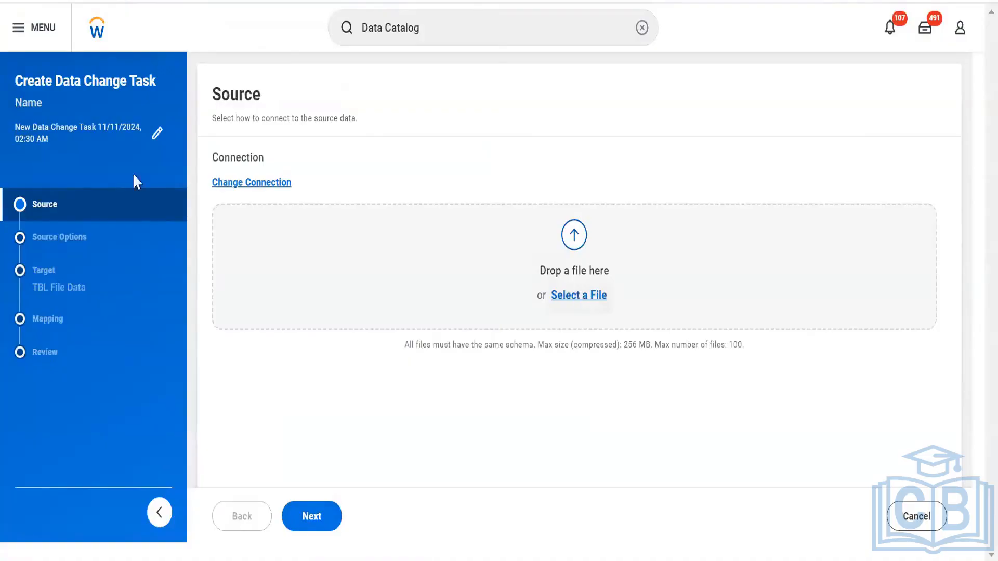
{"action": "left_click", "coordinate": [165, 91]}
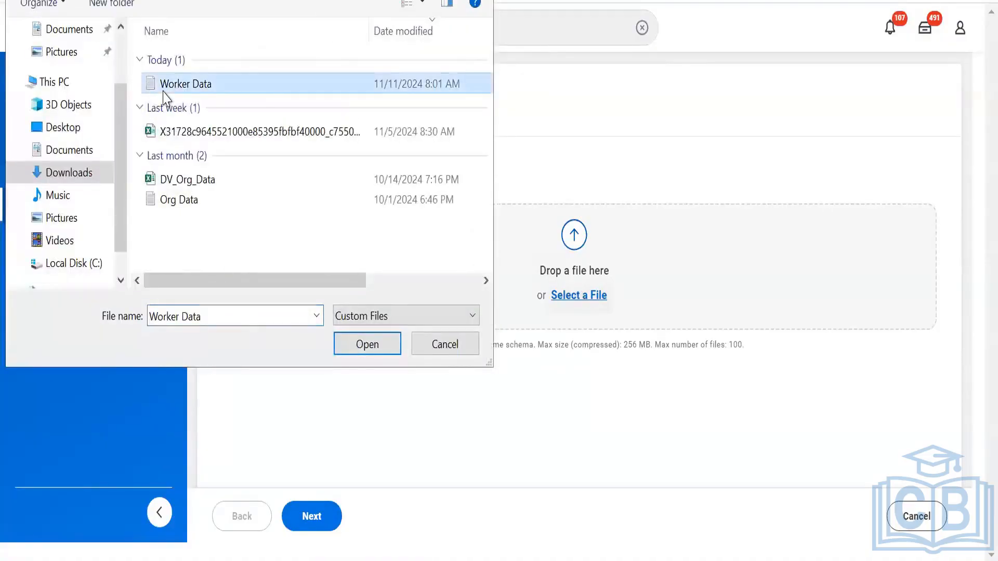
{"action": "double_click", "coordinate": [163, 92]}
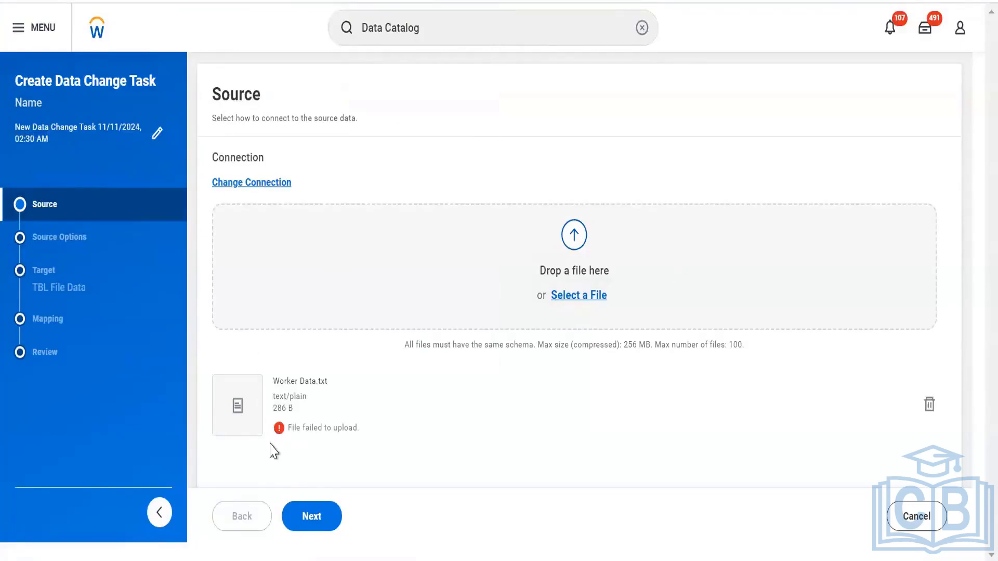
- Try uploading Org Data.txt as an additional source file, and remove both files from the task's source
{"action": "left_click_drag", "start_coordinate": [297, 432], "coordinate": [396, 434]}
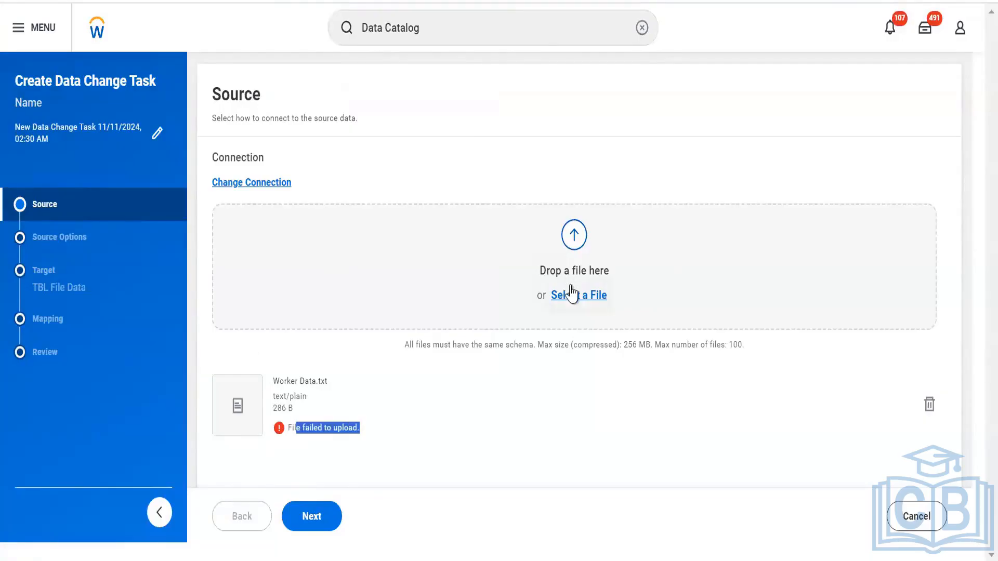
{"action": "left_click", "coordinate": [319, 271]}
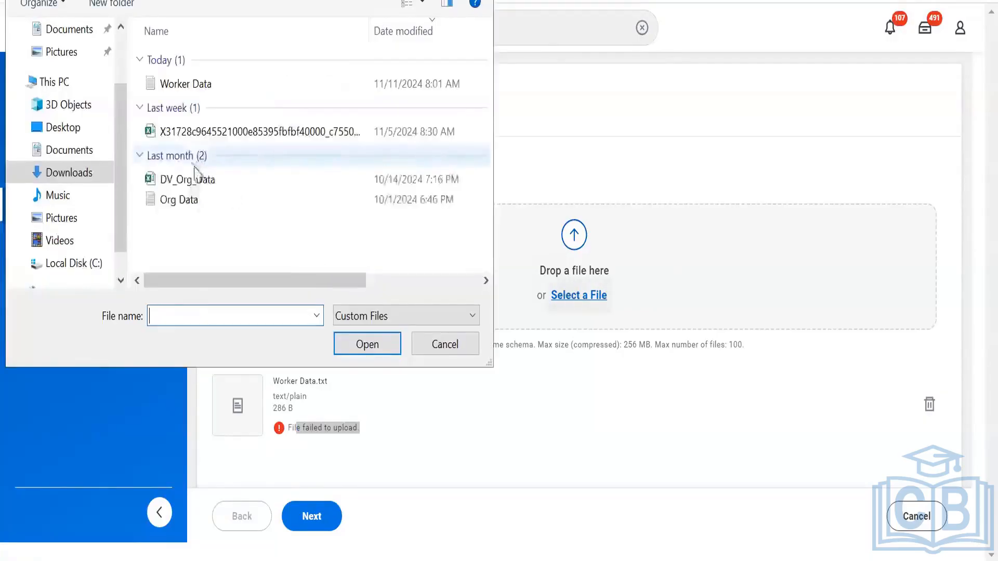
{"action": "double_click", "coordinate": [186, 202]}
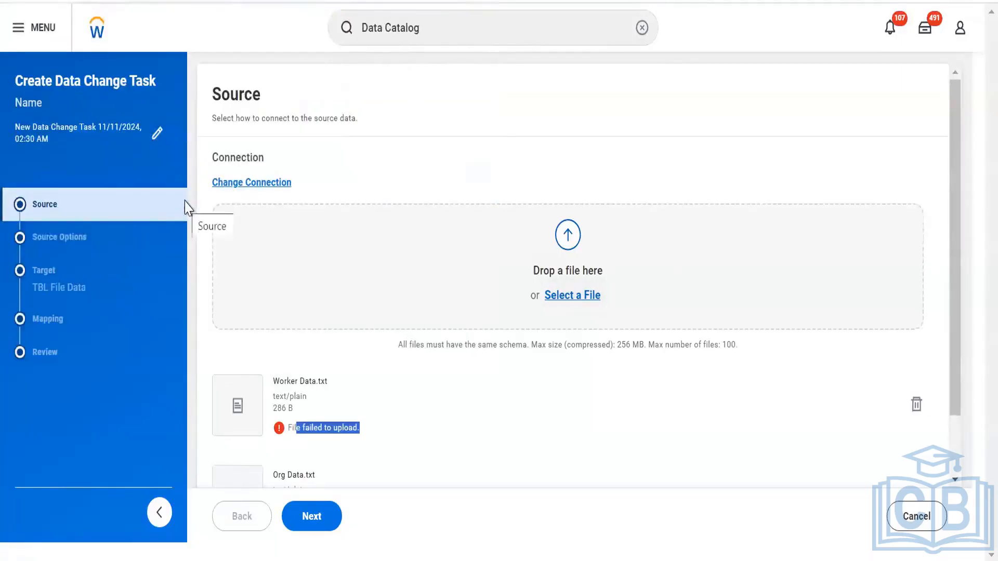
{"action": "scroll", "coordinate": [439, 332], "scroll_direction": "down", "scroll_amount": 2}
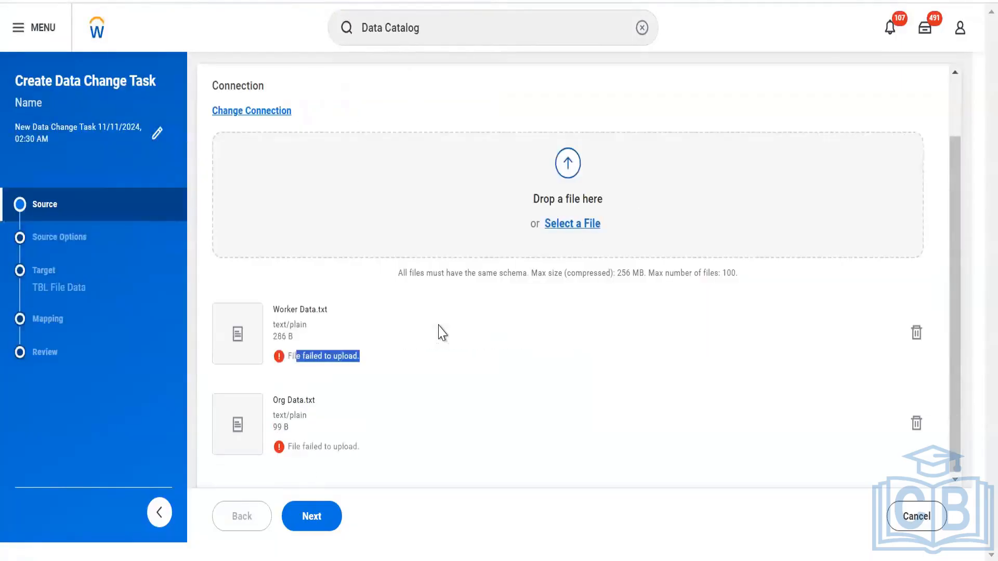
{"action": "left_click", "coordinate": [913, 339]}
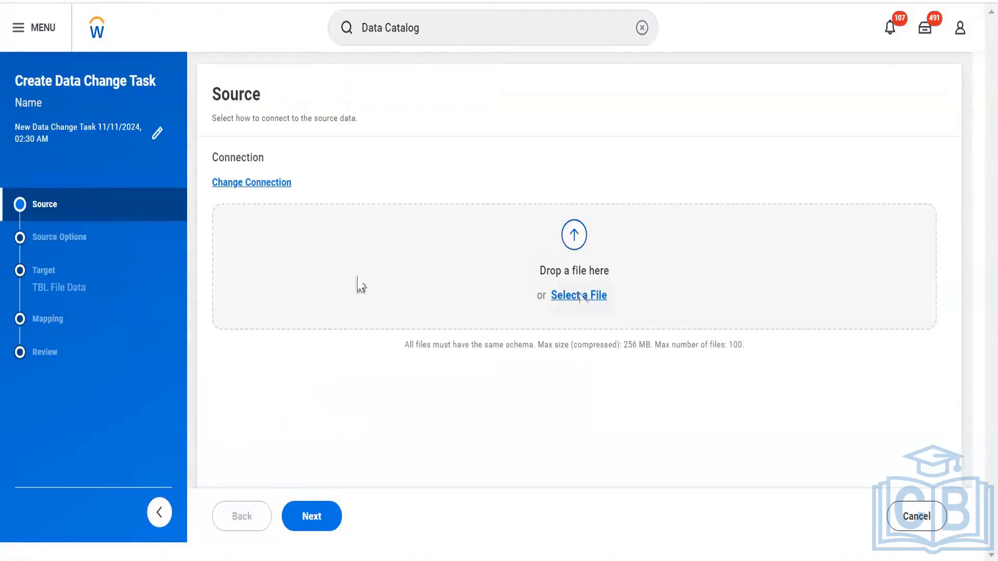
{"action": "left_click", "coordinate": [580, 296]}
{"action": "left_click", "coordinate": [340, 318]}
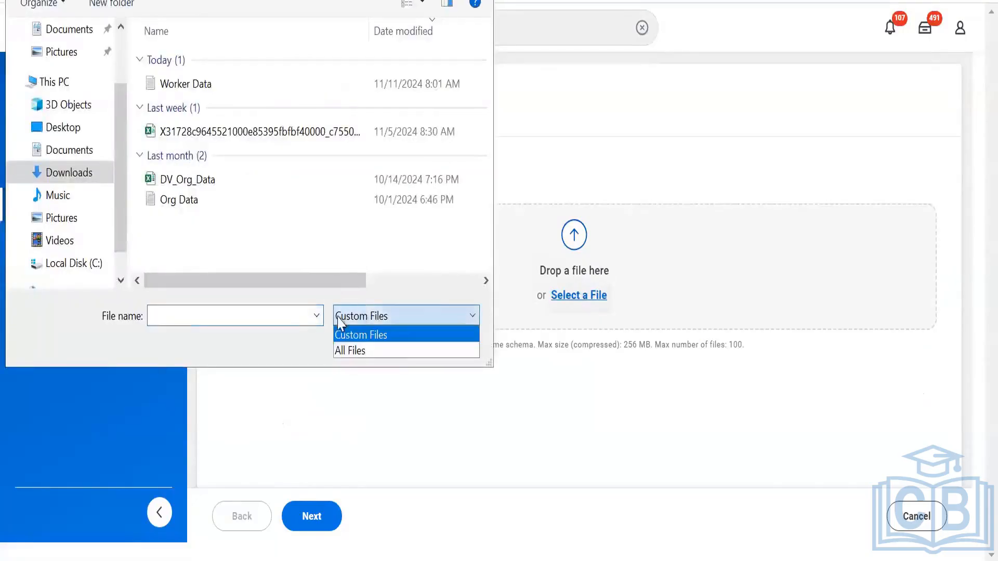
{"action": "left_click", "coordinate": [338, 349]}
{"action": "left_click", "coordinate": [317, 317]}
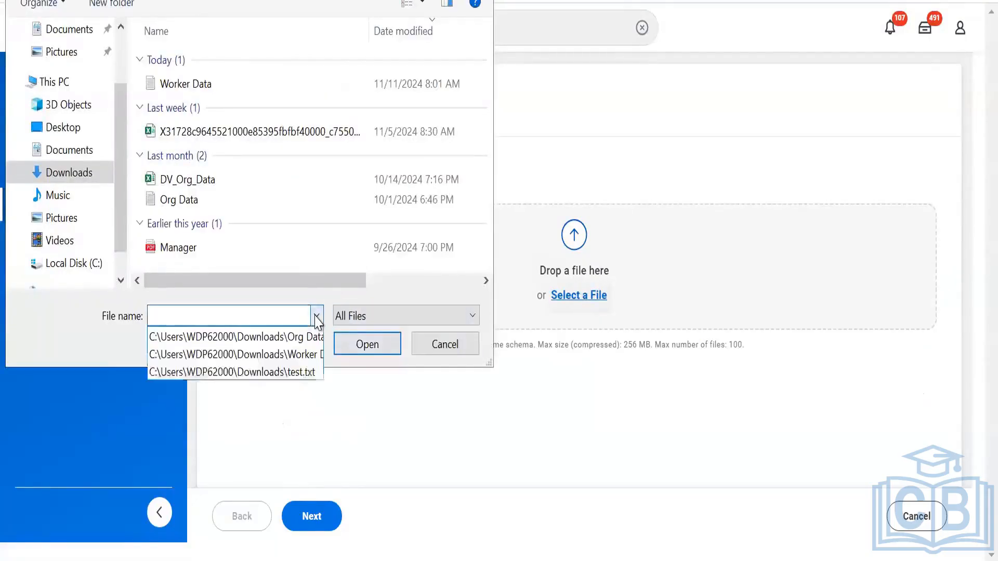
{"action": "left_click", "coordinate": [444, 346]}
{"action": "left_click", "coordinate": [443, 346]}
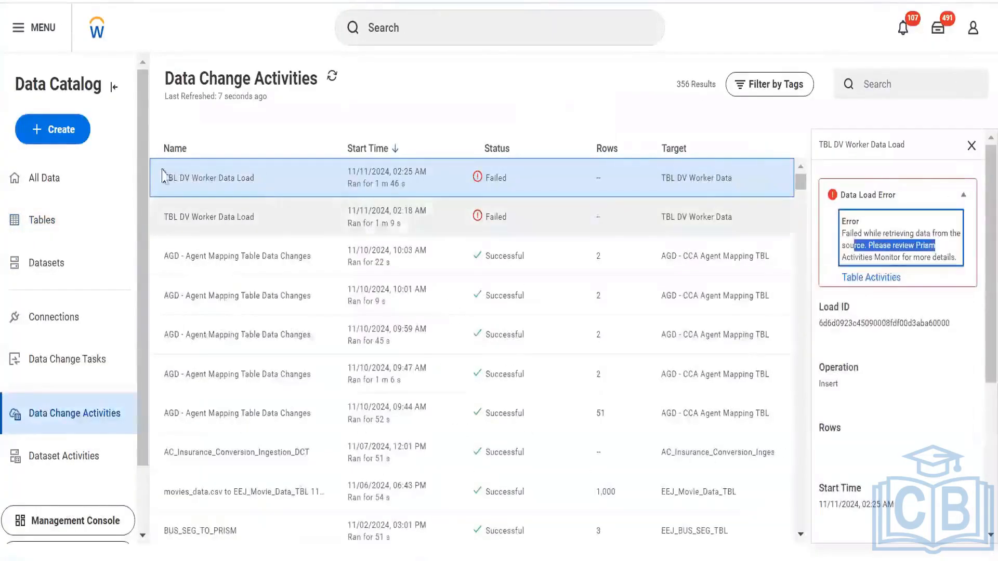
- Open the details of the TBL File Data table and review its fields and its data rows
{"action": "left_click", "coordinate": [43, 228]}
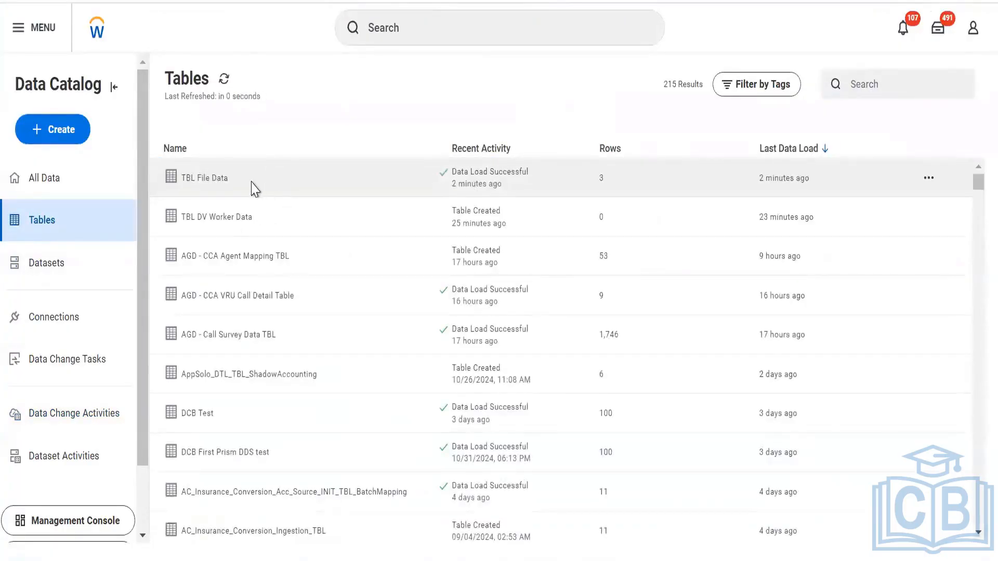
{"action": "left_click", "coordinate": [254, 188]}
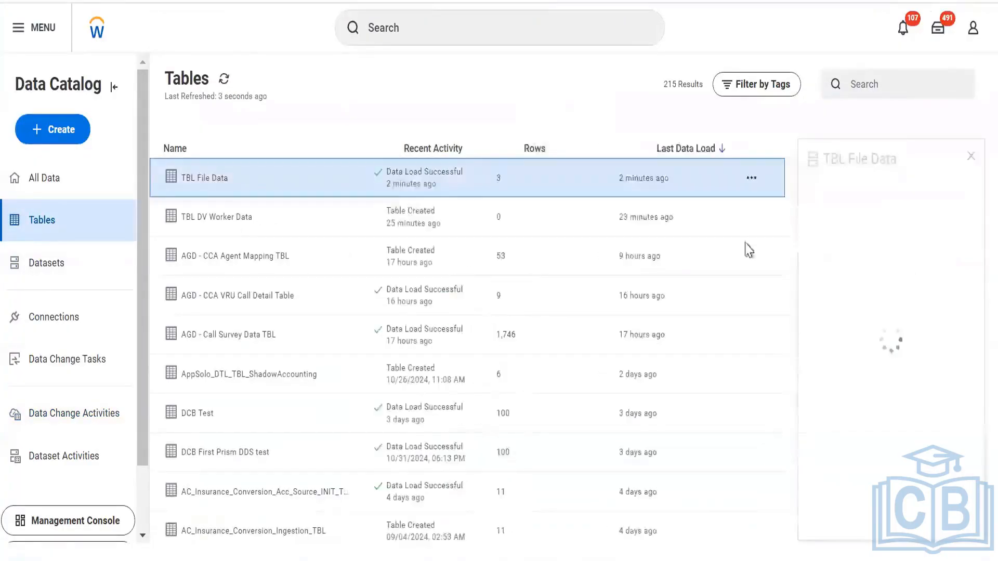
{"action": "left_click", "coordinate": [750, 178]}
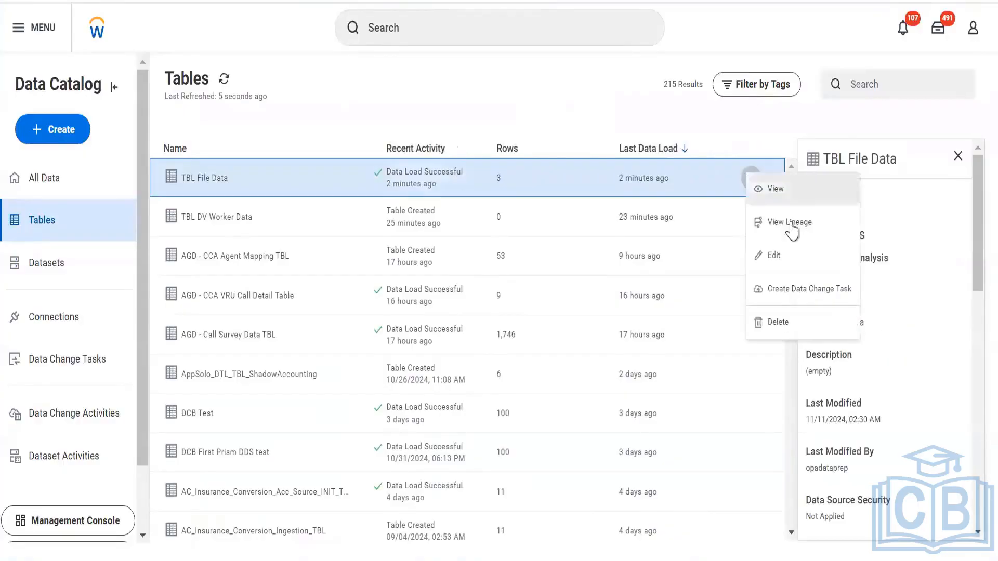
{"action": "left_click", "coordinate": [780, 200]}
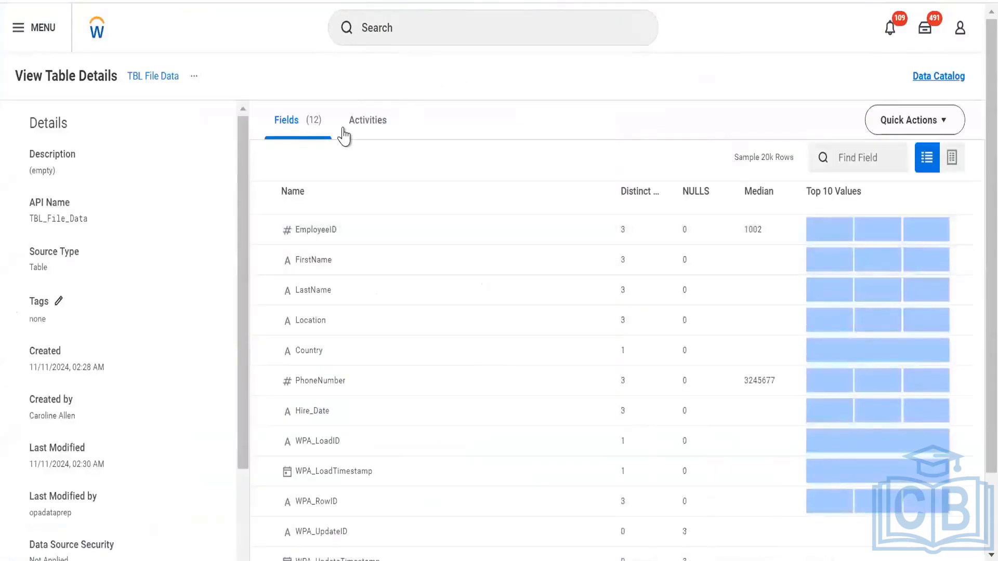
{"action": "left_click", "coordinate": [347, 125]}
{"action": "left_click", "coordinate": [283, 125]}
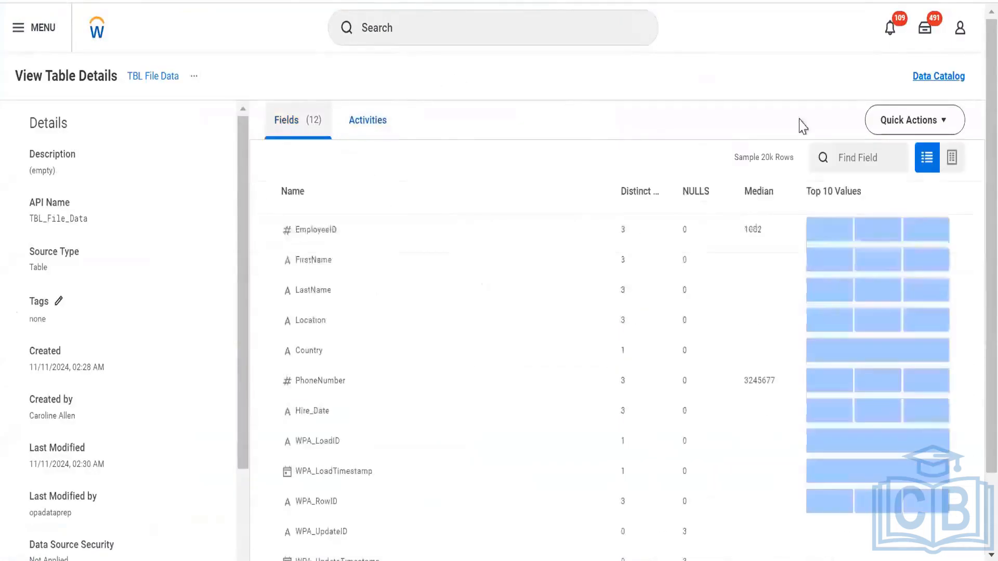
{"action": "left_click", "coordinate": [952, 157]}
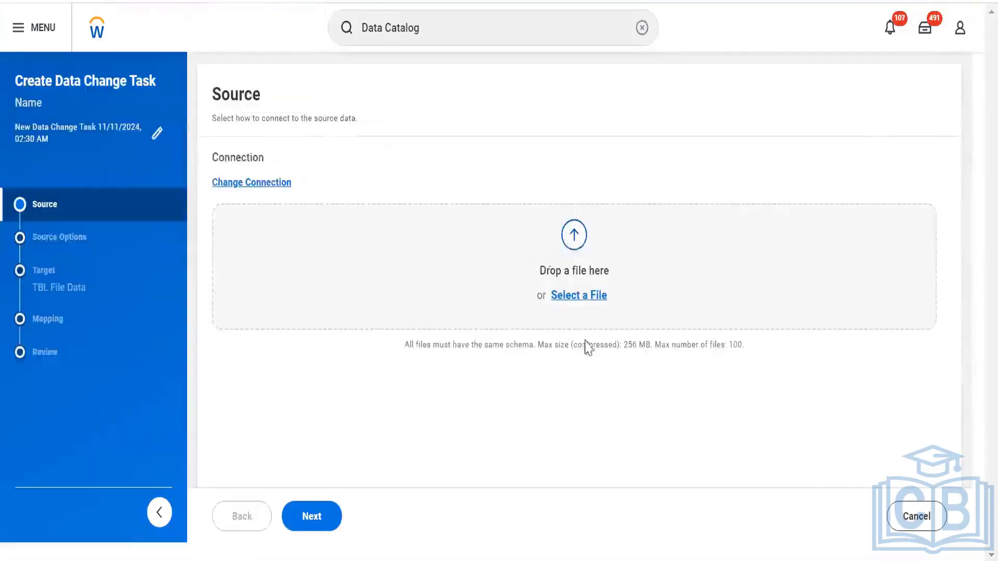
- Try to upload DV_Org_Data.xlsx from Downloads as the data change task's source file
{"action": "left_click", "coordinate": [589, 292]}
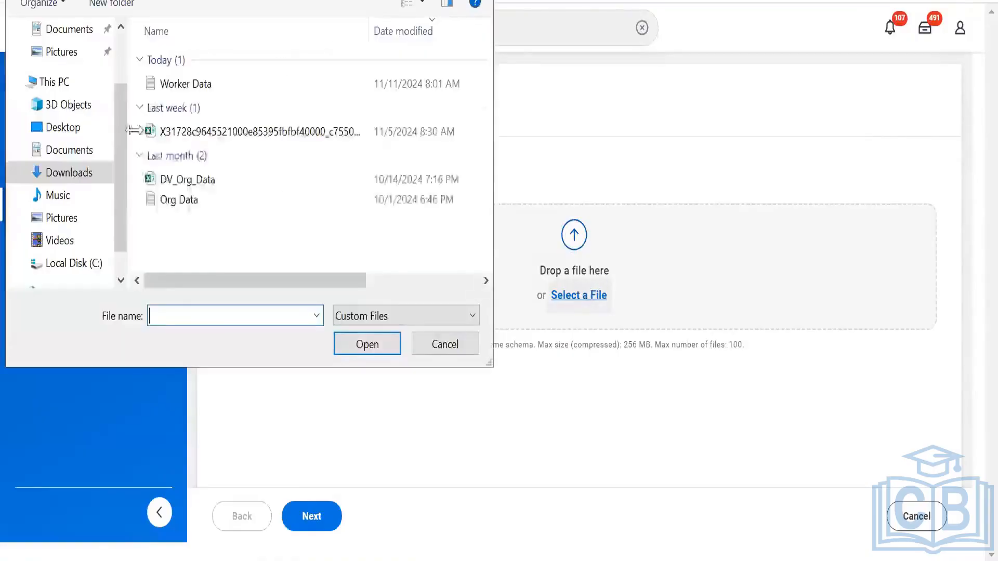
{"action": "left_click", "coordinate": [229, 86]}
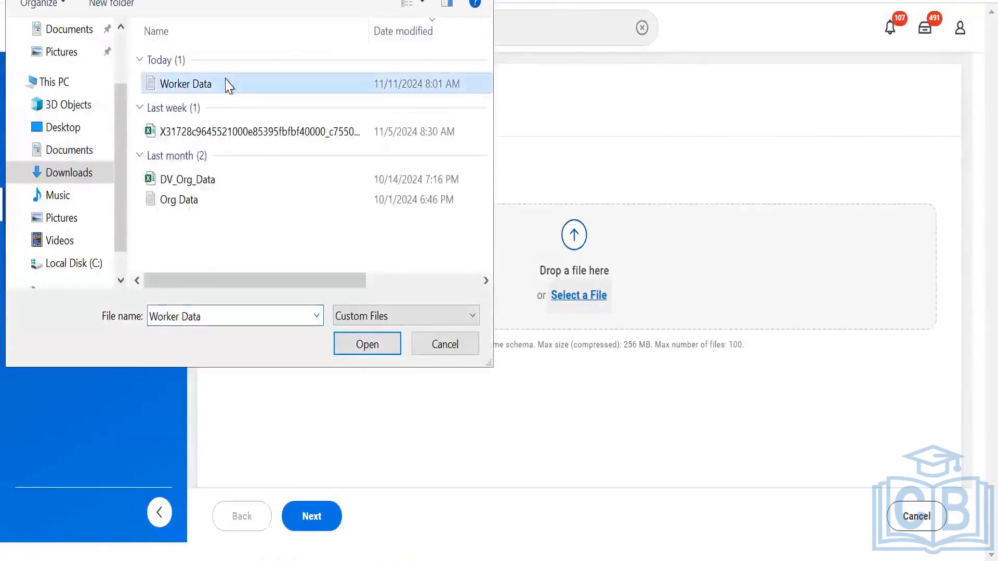
{"action": "left_click", "coordinate": [195, 181]}
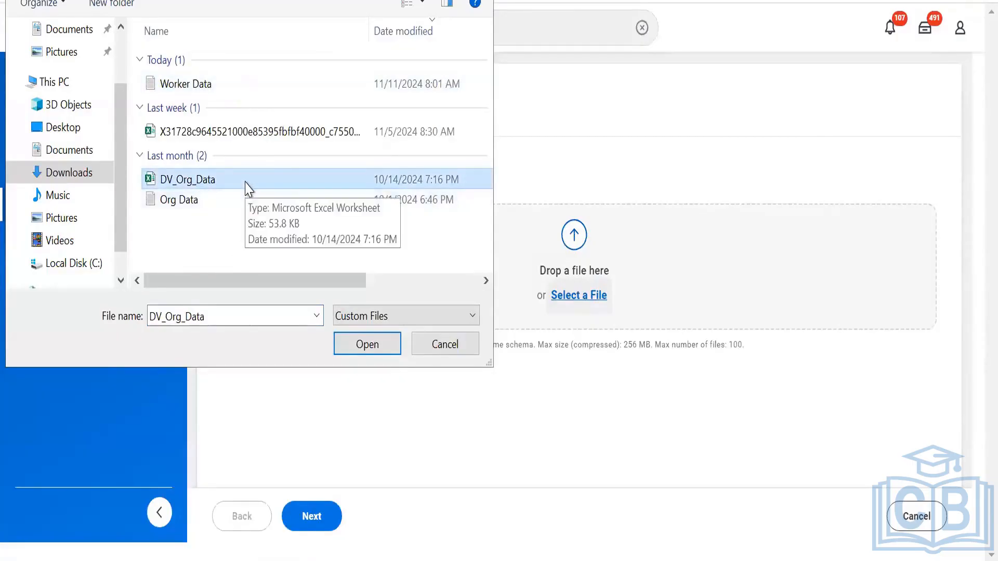
{"action": "left_click", "coordinate": [368, 345]}
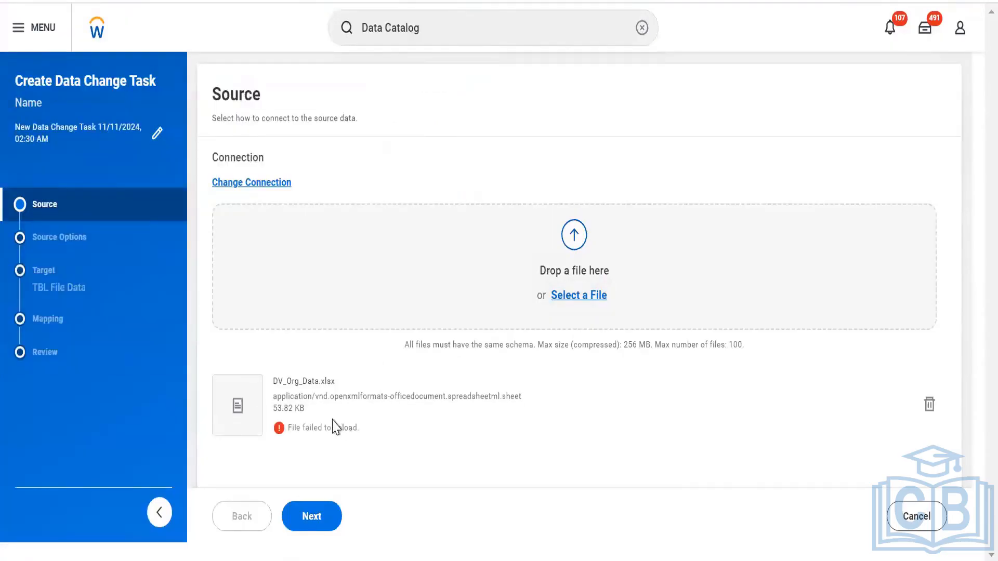
- Switch to File Explorer and open the Worker Data text file from the recent files
{"action": "left_click", "coordinate": [597, 299]}
{"action": "key", "text": "alt+Tab"}
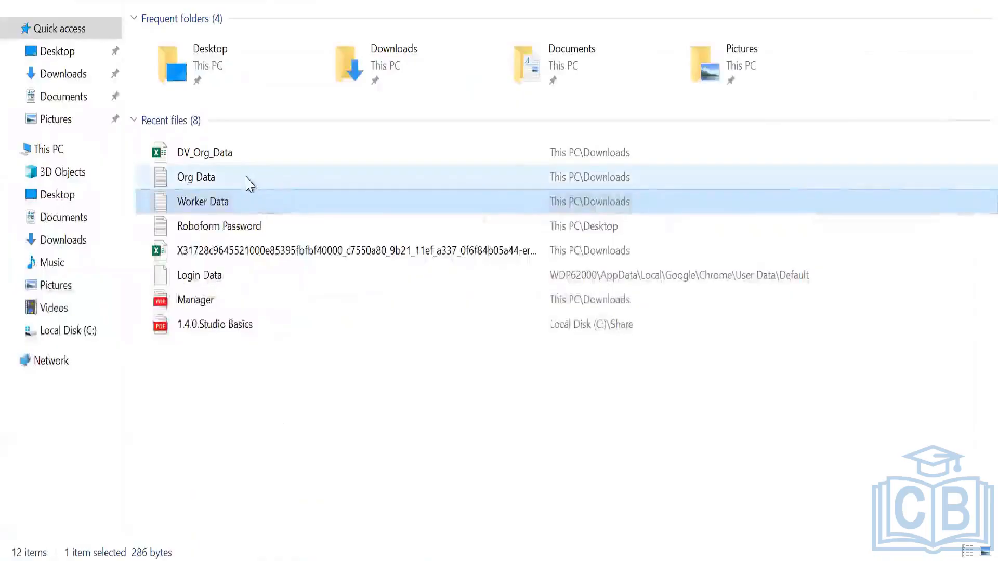
{"action": "left_click", "coordinate": [247, 184]}
{"action": "left_click", "coordinate": [245, 203]}
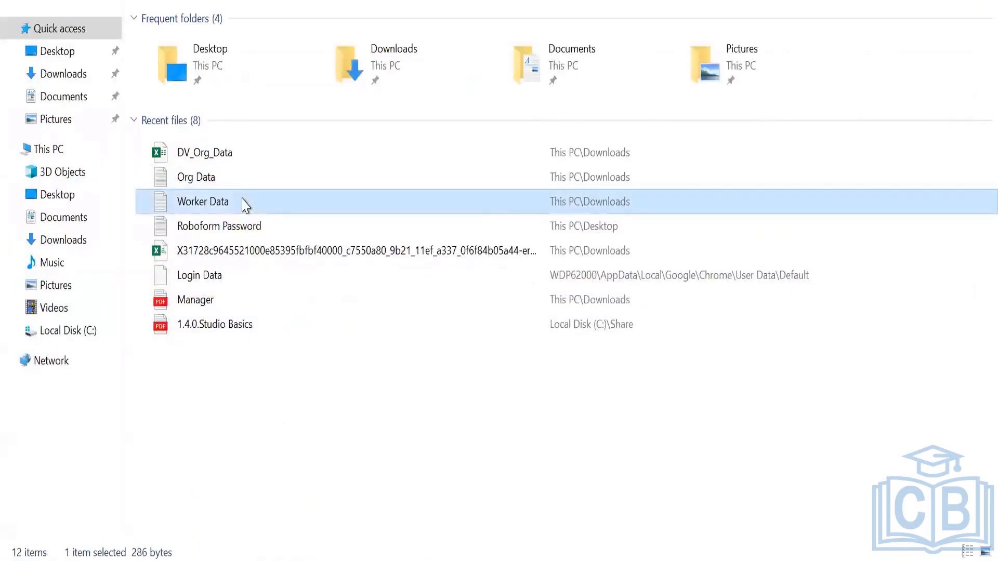
{"action": "double_click", "coordinate": [243, 198]}
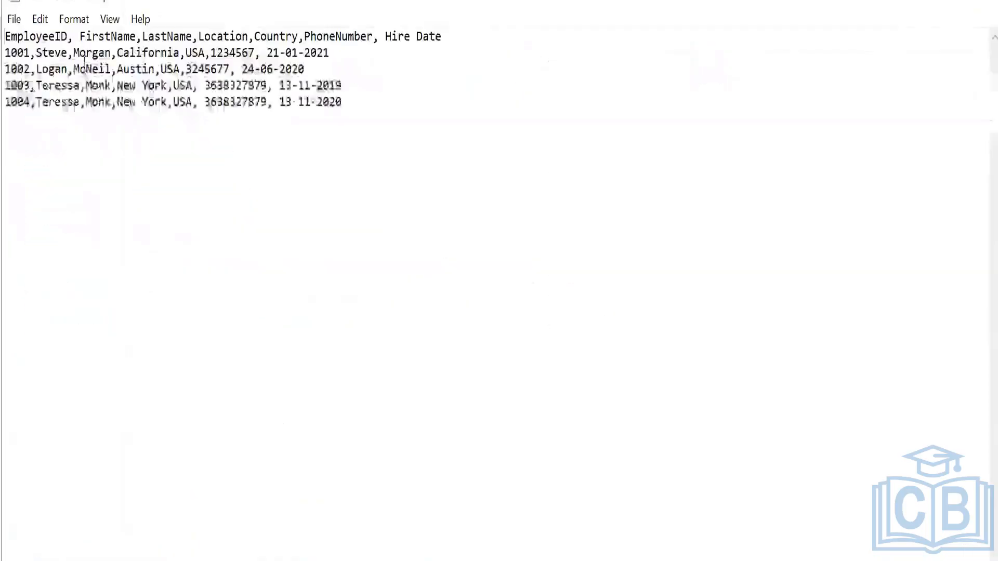
- Save a copy of the file in Downloads as Worker Data.csv with the All Files type, and close it
{"action": "left_click", "coordinate": [15, 21]}
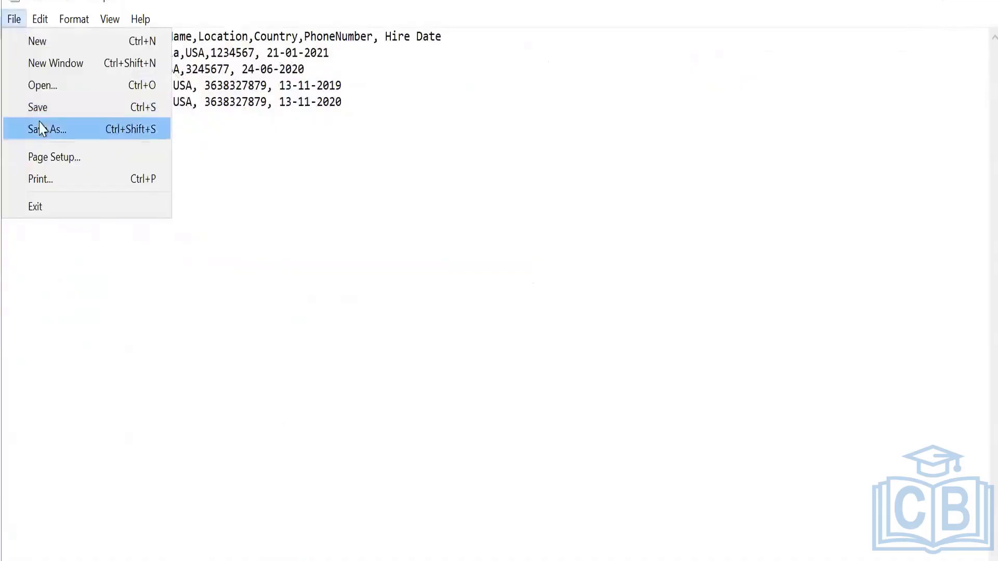
{"action": "left_click", "coordinate": [41, 128]}
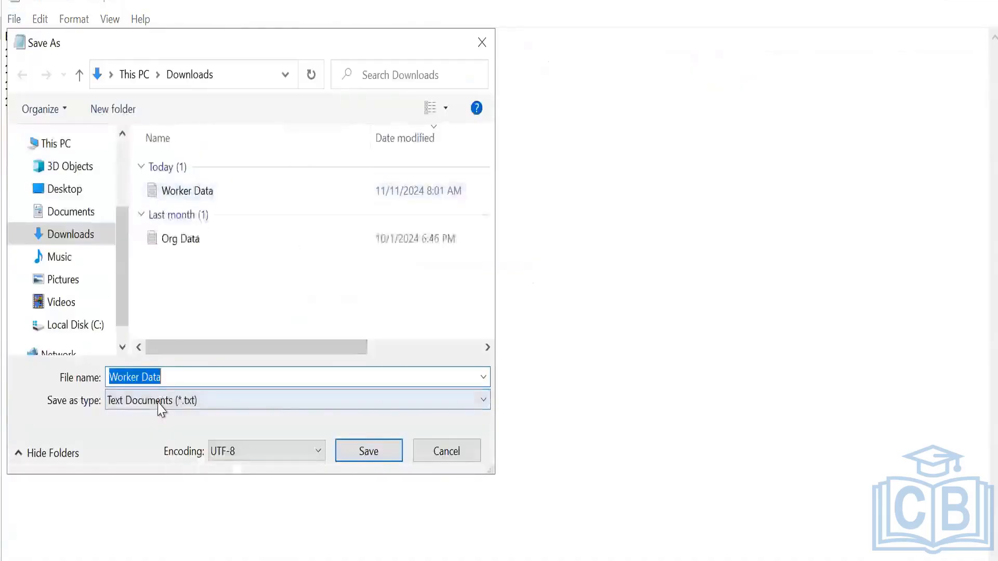
{"action": "left_click", "coordinate": [176, 399]}
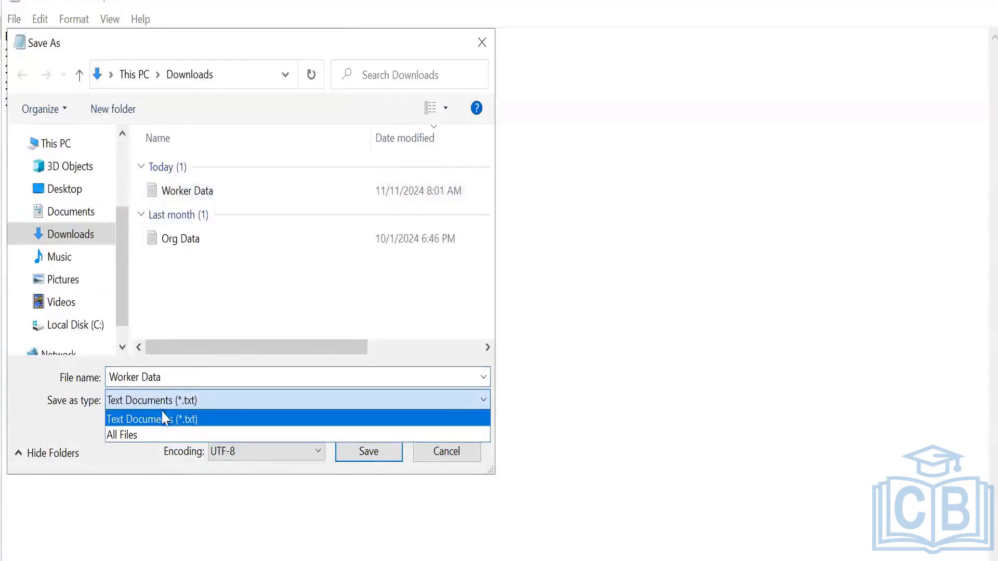
{"action": "left_click", "coordinate": [183, 370]}
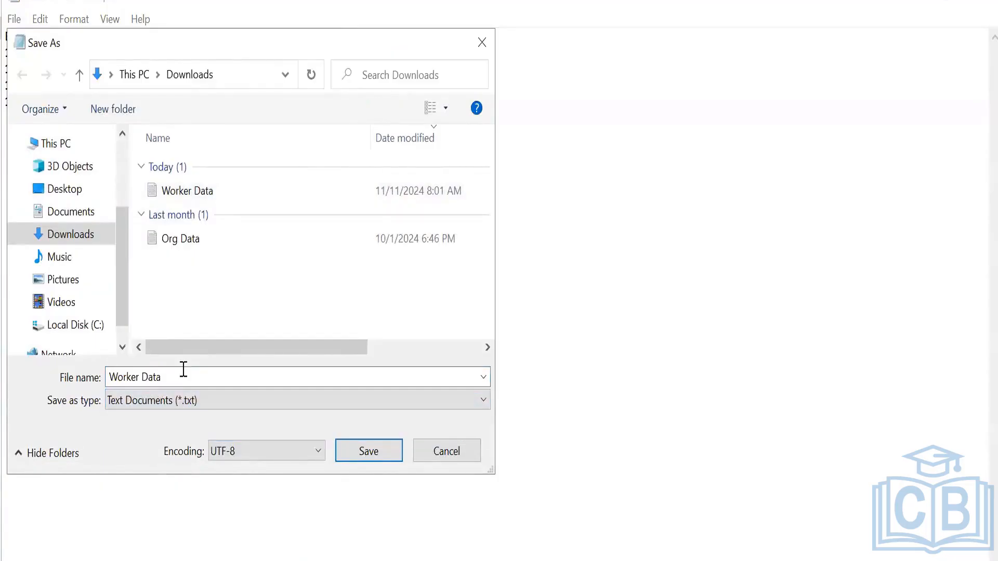
{"action": "left_click", "coordinate": [185, 404]}
{"action": "left_click", "coordinate": [177, 434]}
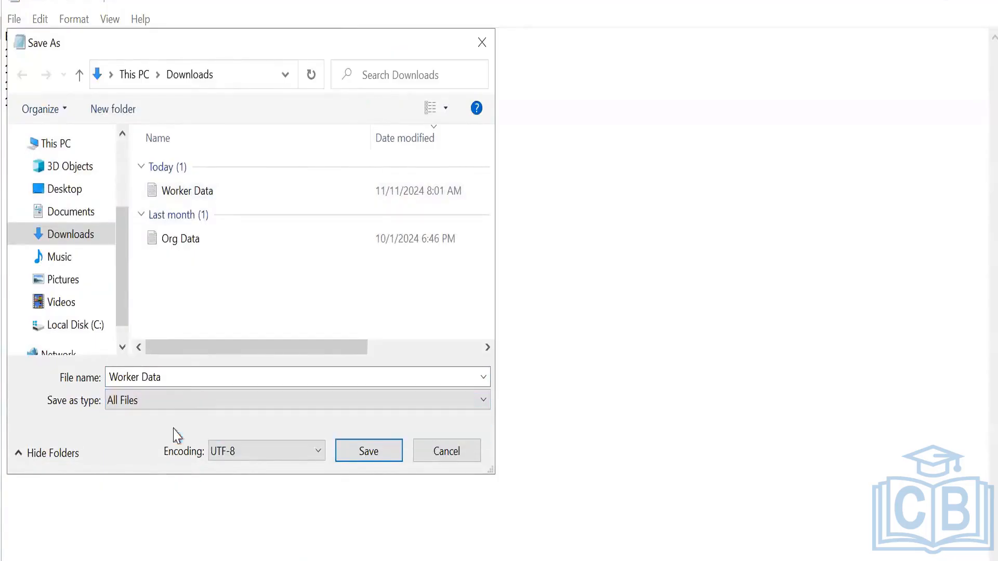
{"action": "left_click", "coordinate": [185, 378]}
{"action": "left_click", "coordinate": [185, 378]}
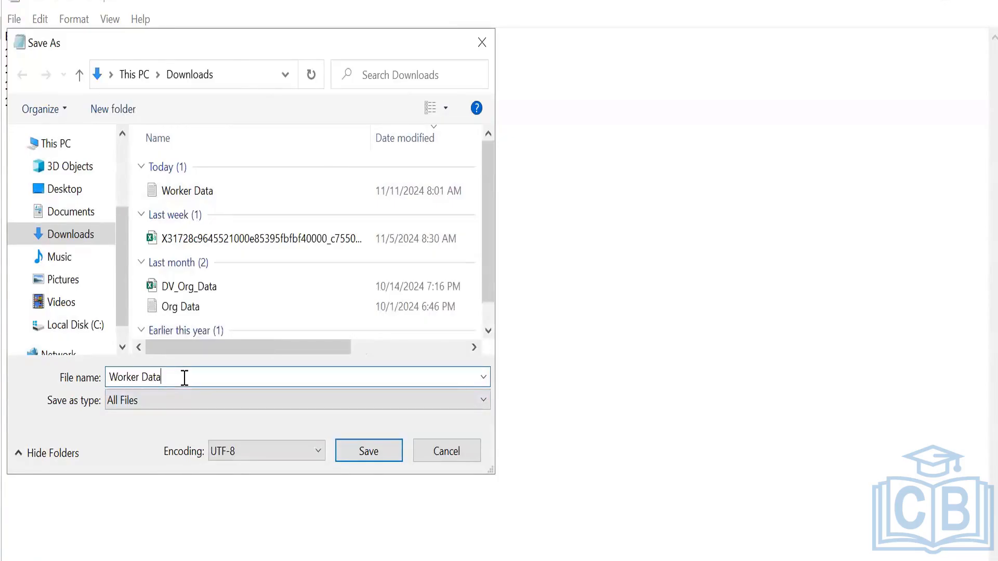
{"action": "type", "text": ".csv"}
{"action": "left_click", "coordinate": [369, 451]}
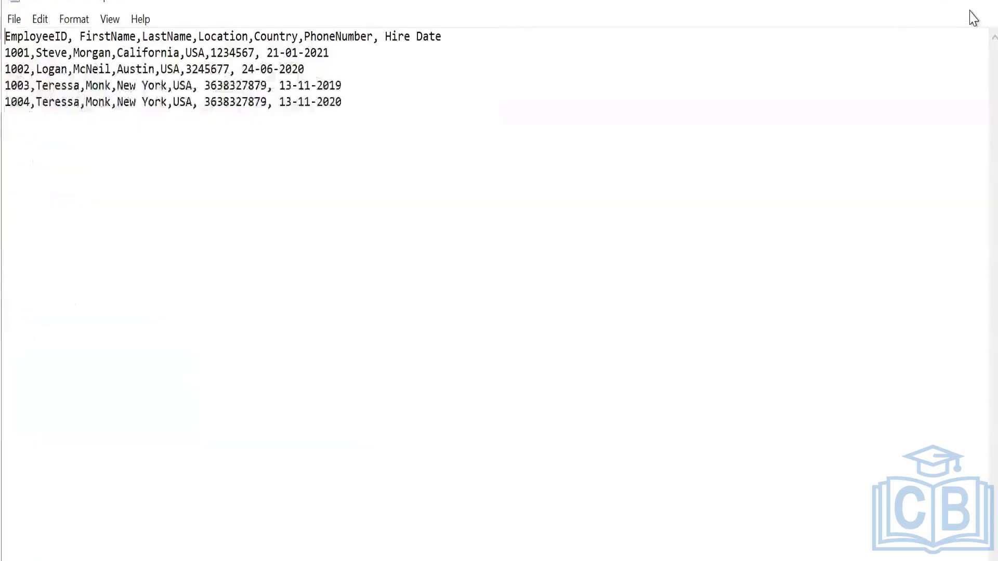
{"action": "left_click", "coordinate": [973, 4]}
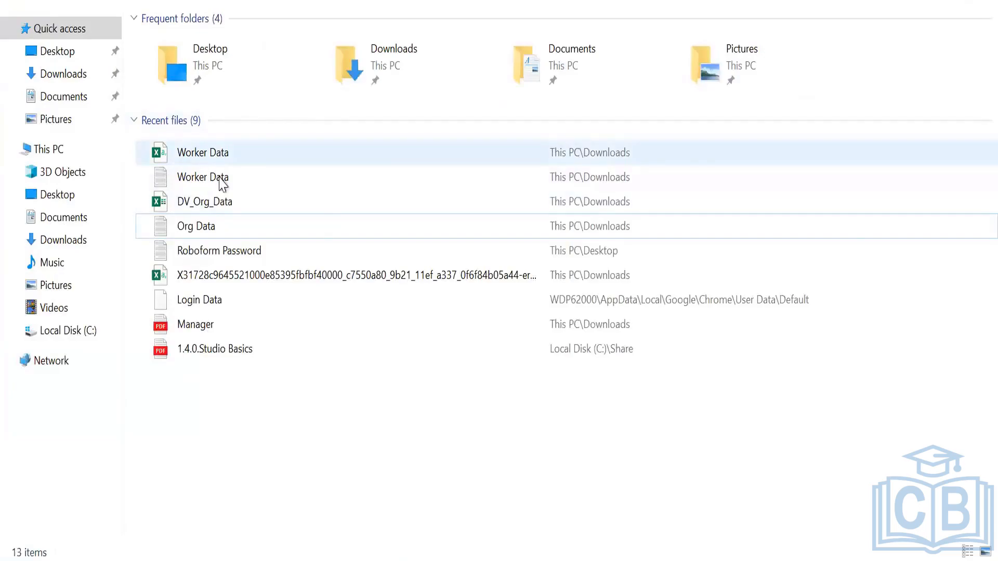
- Try to upload Worker Data.csv as the data change task's source, and remove DV_Org_Data.xlsx from the source files
{"action": "key", "text": "alt+Tab"}
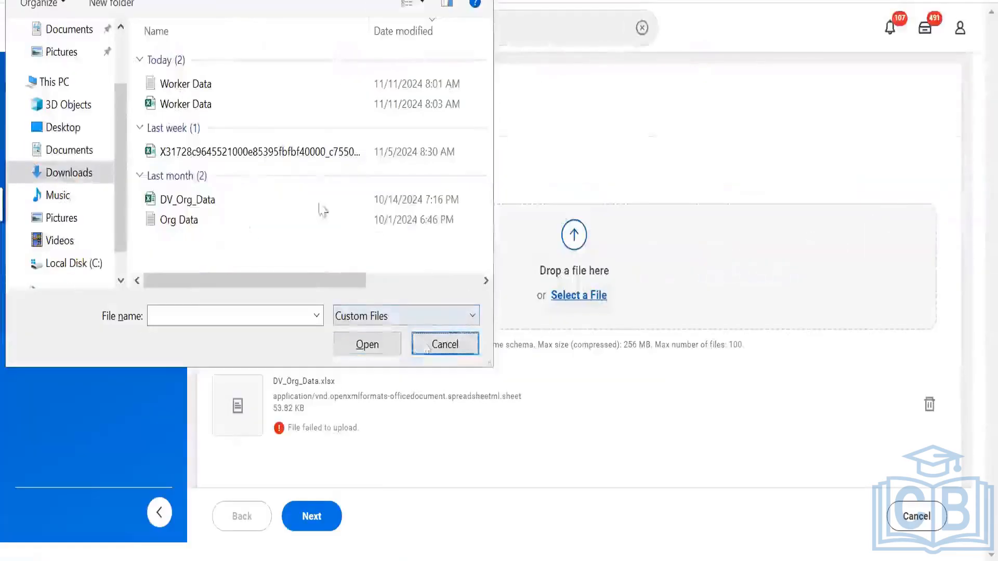
{"action": "left_click", "coordinate": [200, 105]}
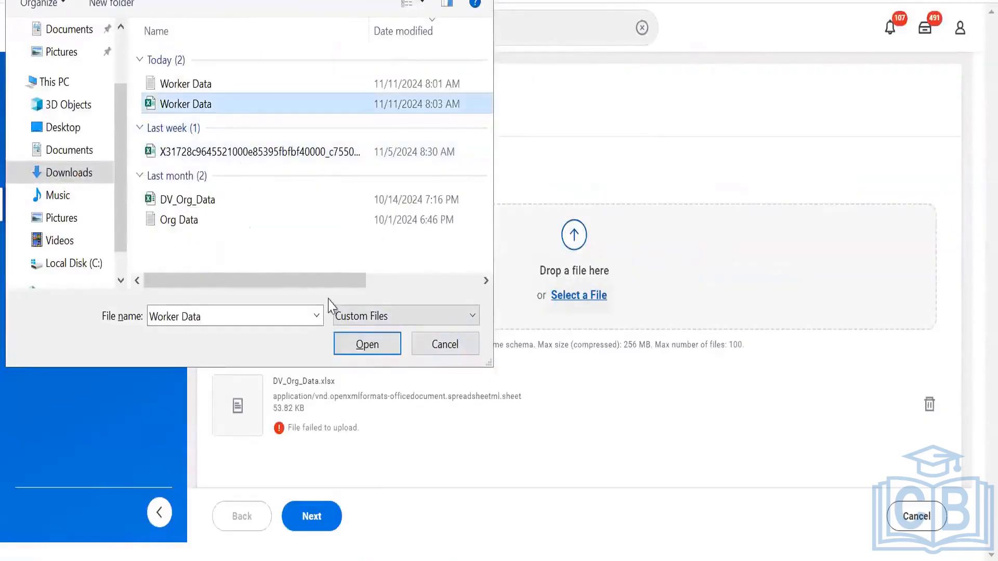
{"action": "left_click", "coordinate": [359, 345]}
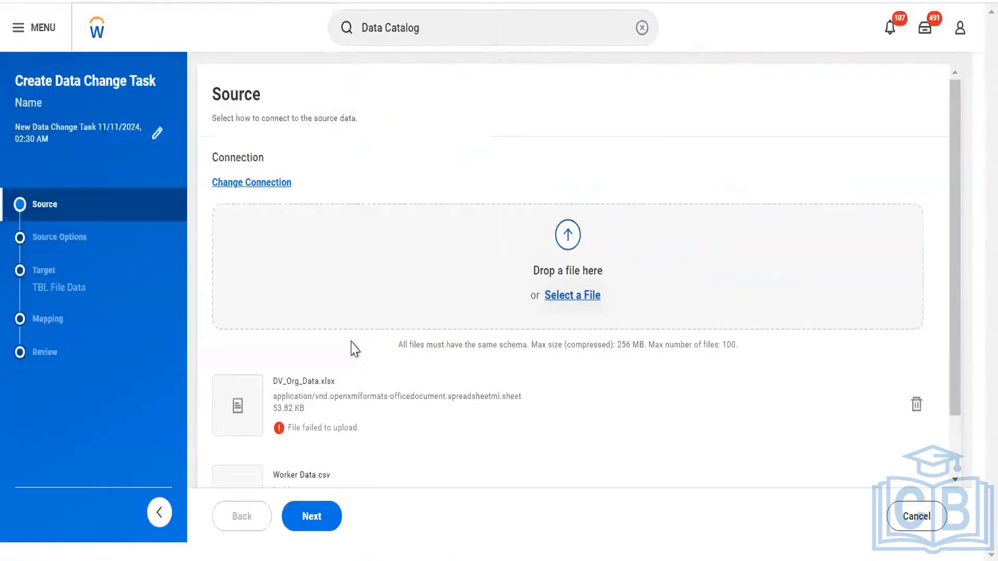
{"action": "scroll", "coordinate": [517, 352], "scroll_direction": "down", "scroll_amount": 2}
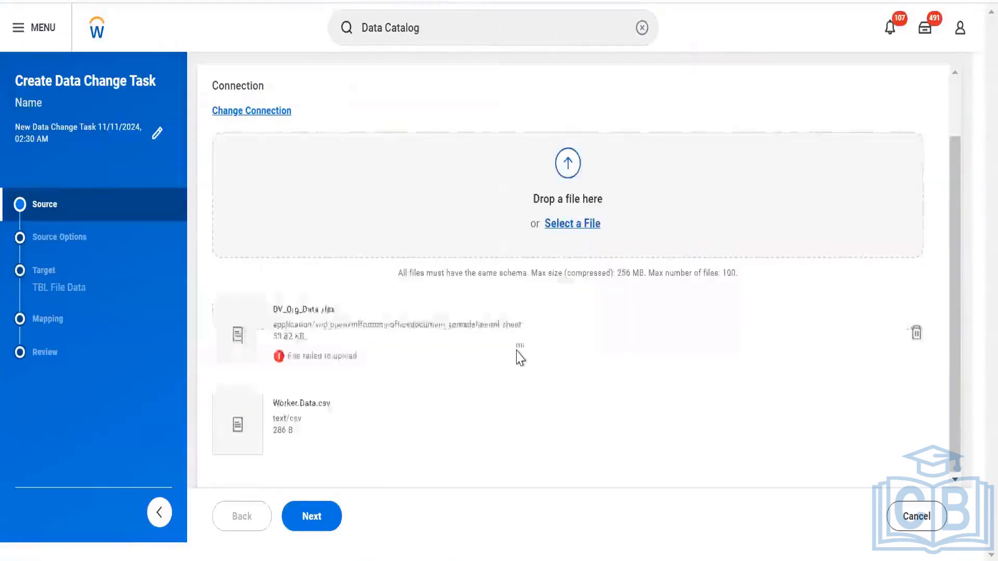
{"action": "left_click", "coordinate": [916, 334]}
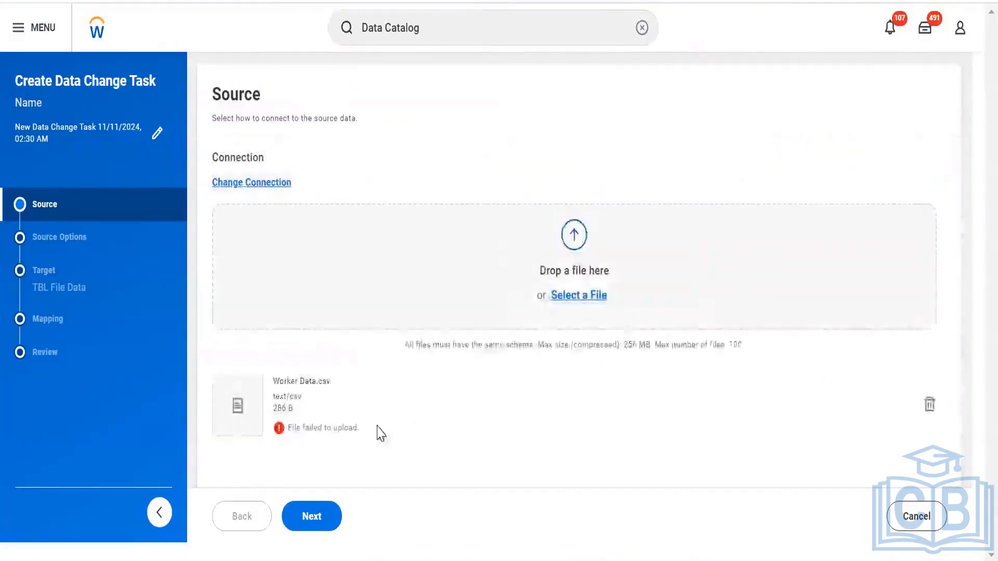
- Check the Worker Data CSV file among the recent files in File Explorer and return to the data change task
{"action": "key", "text": "alt+Tab"}
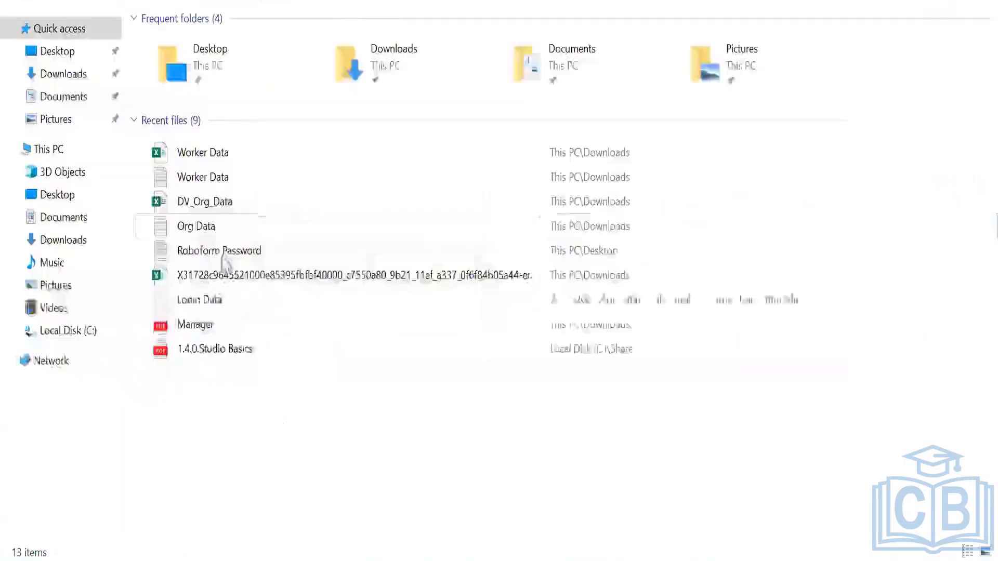
{"action": "left_click", "coordinate": [225, 161]}
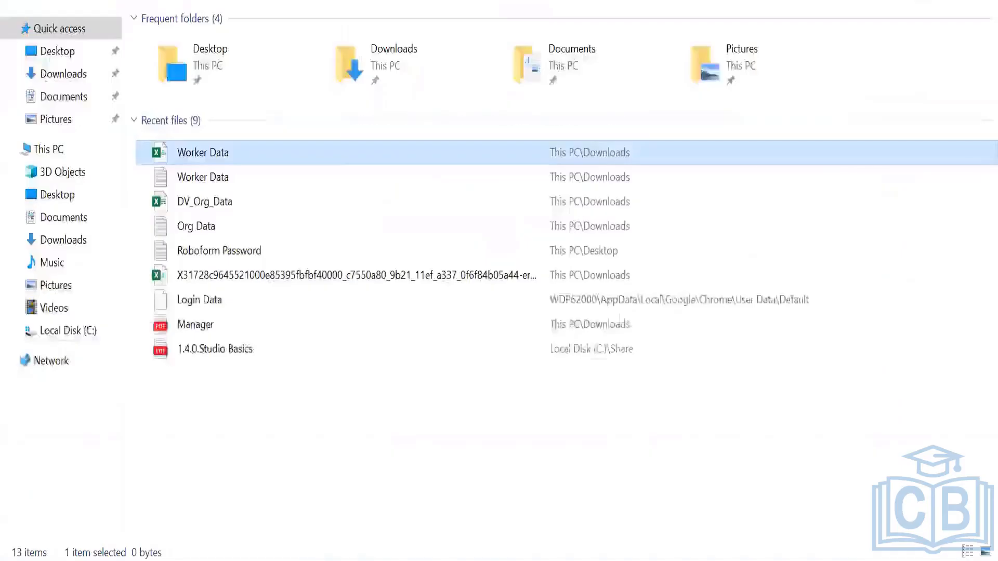
{"action": "key", "text": "alt+Tab"}
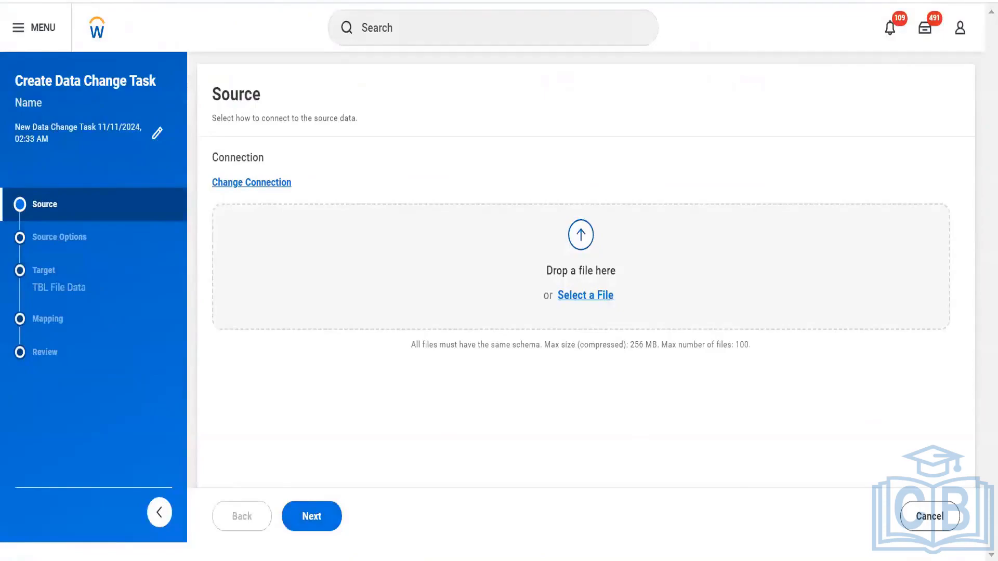
- Discard the unsaved data change task for TBL File Data and show All Data in the Data Catalog
{"action": "left_click", "coordinate": [925, 512]}
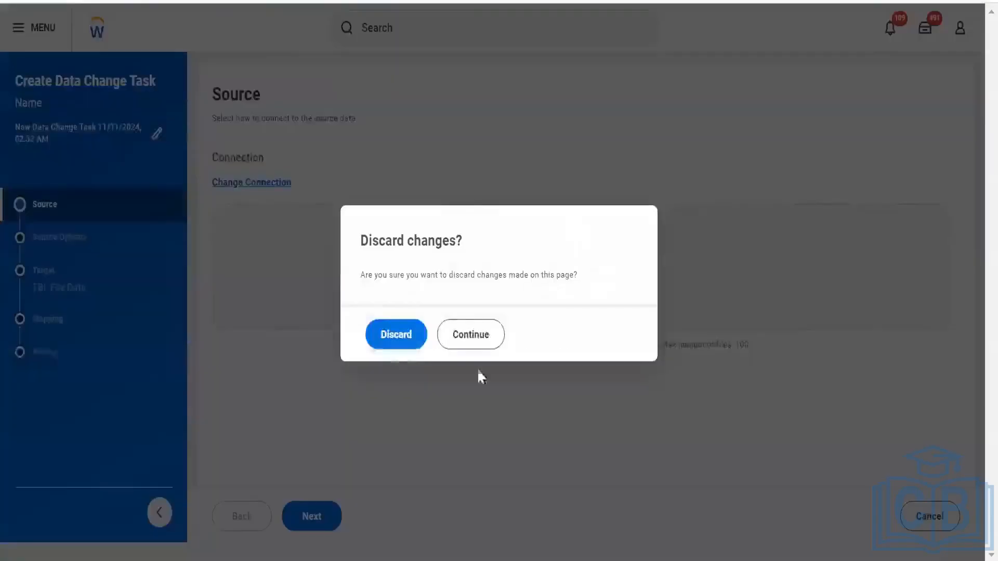
{"action": "left_click", "coordinate": [387, 337]}
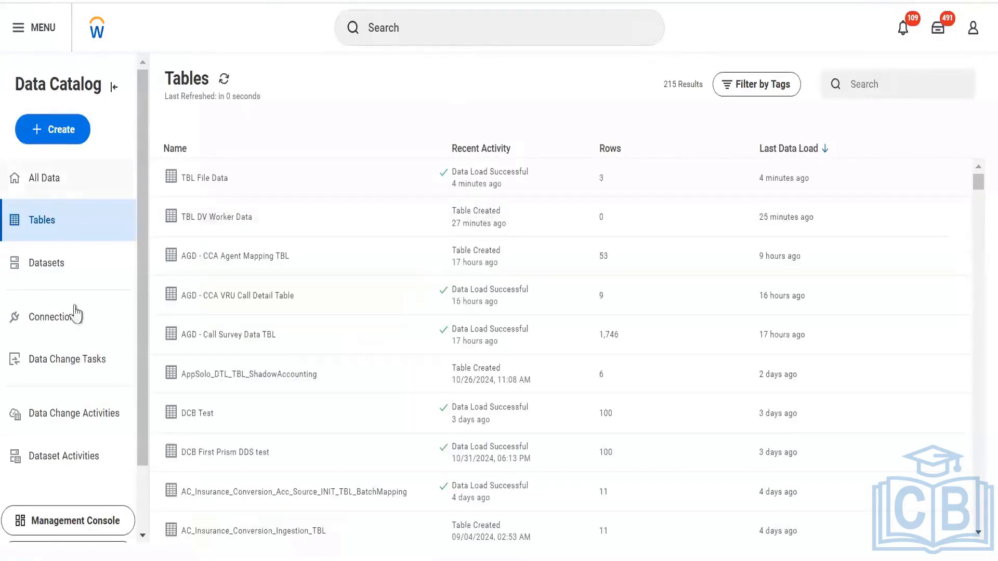
{"action": "left_click", "coordinate": [60, 187]}
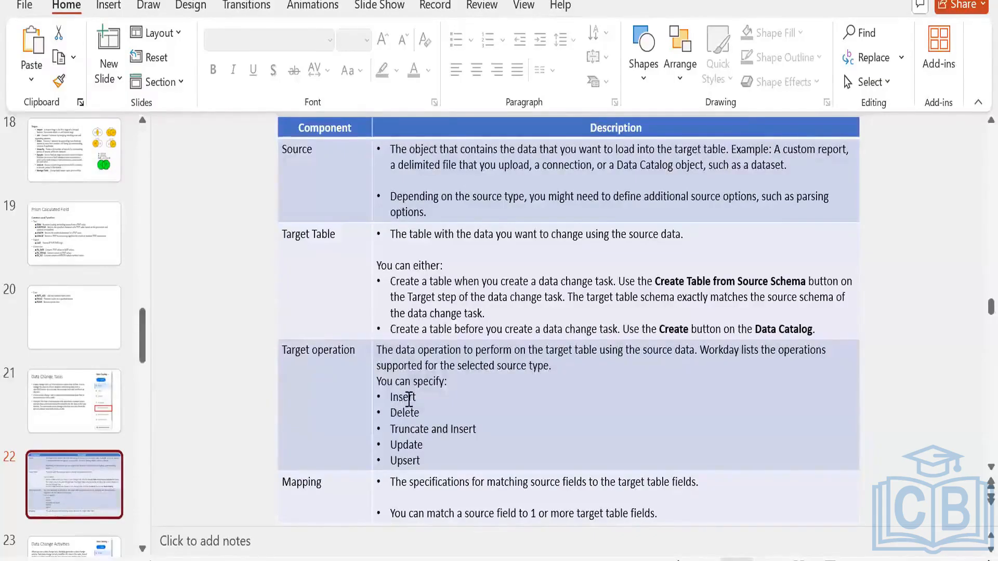
- Review the target operations on the data change task components slide in PowerPoint, and open the Data Change Activities slide
{"action": "left_click", "coordinate": [425, 407]}
{"action": "double_click", "coordinate": [410, 412]}
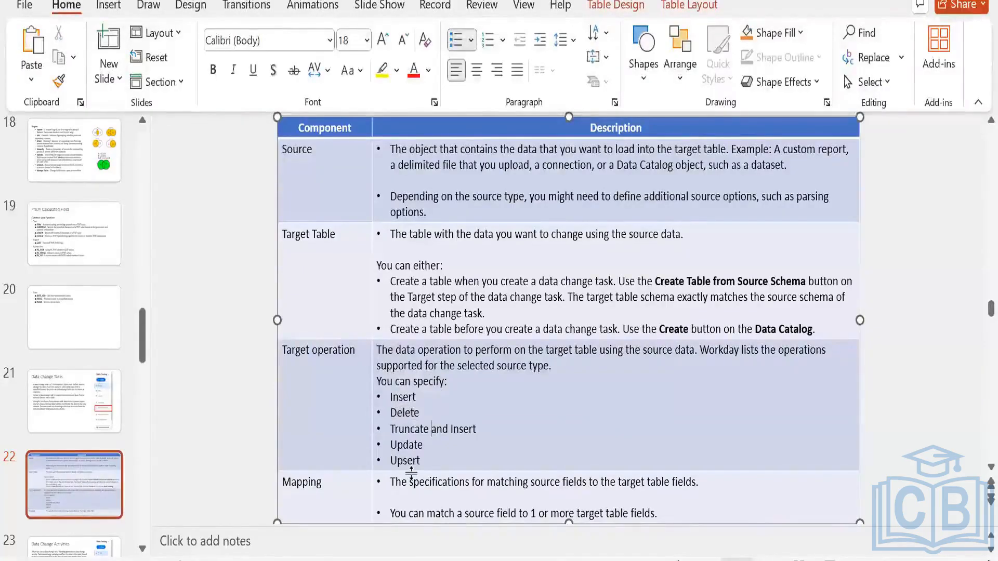
{"action": "scroll", "coordinate": [412, 468], "scroll_direction": "down", "scroll_amount": 3}
{"action": "scroll", "coordinate": [472, 474], "scroll_direction": "up", "scroll_amount": 3}
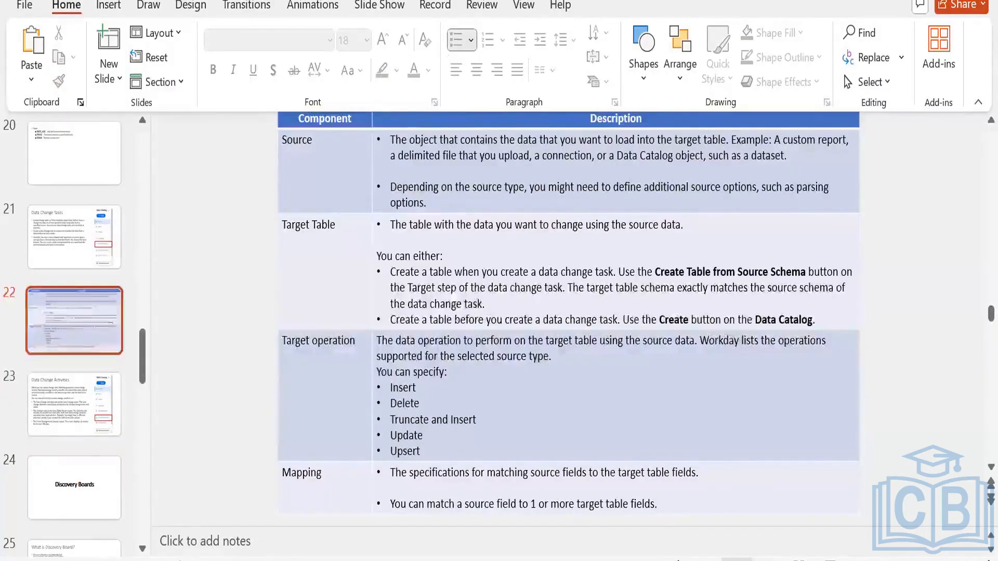
{"action": "left_click", "coordinate": [38, 407]}
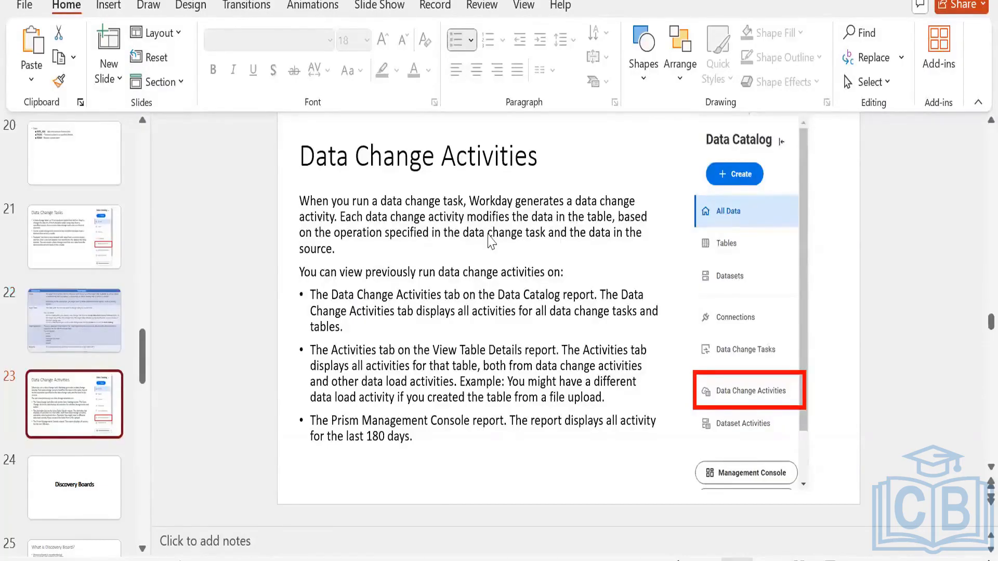
- Switch to Workday and review the names, statuses, row counts and targets of the Data Change Activities in the Data Catalog
{"action": "key", "text": "alt+Tab"}
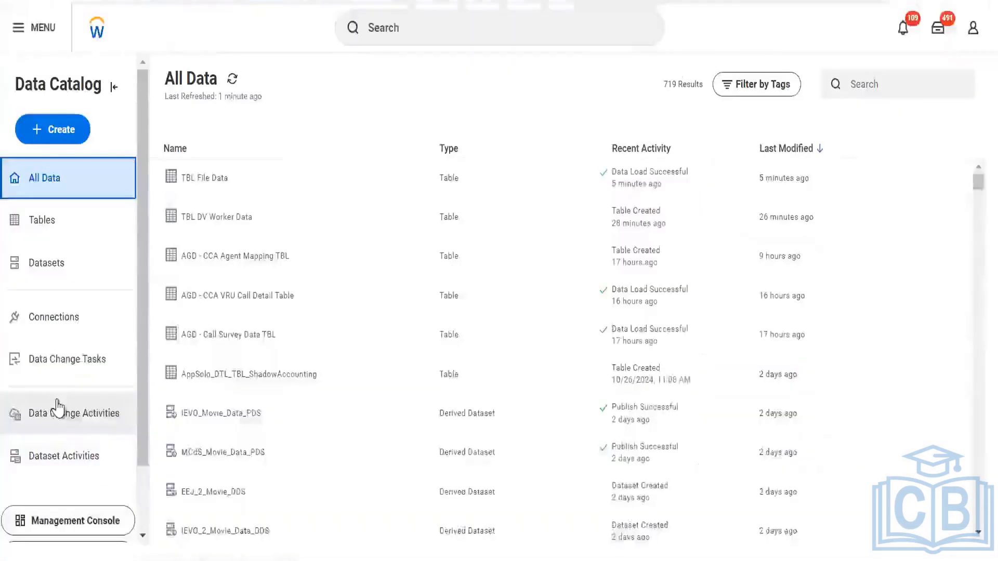
{"action": "left_click", "coordinate": [57, 412]}
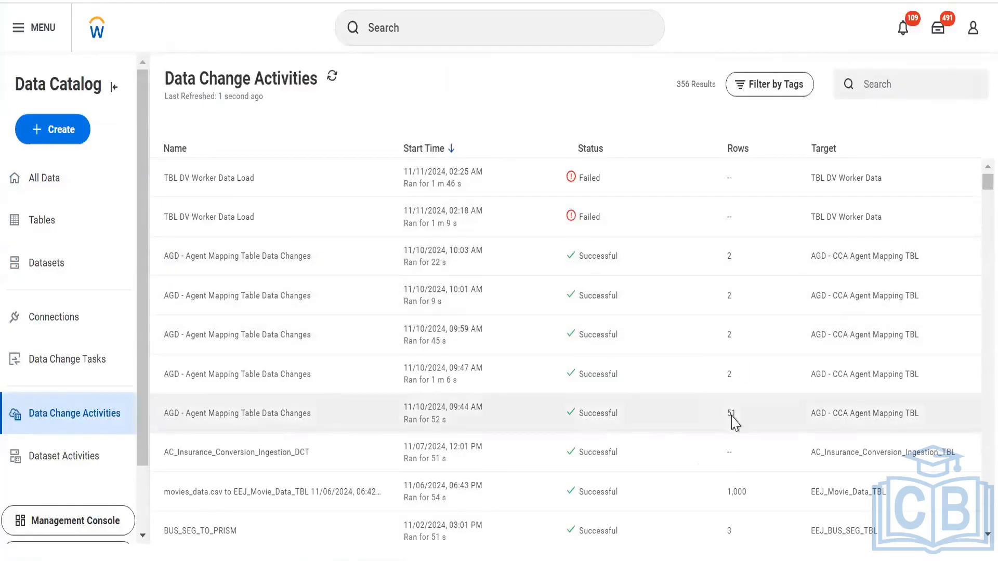
{"action": "scroll", "coordinate": [733, 421], "scroll_direction": "down", "scroll_amount": 5}
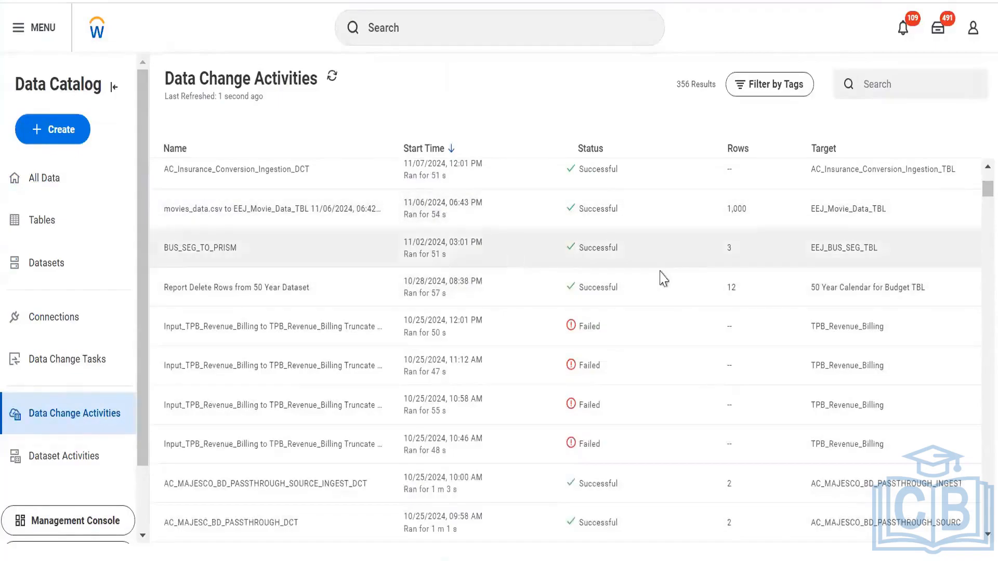
{"action": "scroll", "coordinate": [218, 270], "scroll_direction": "down", "scroll_amount": 2}
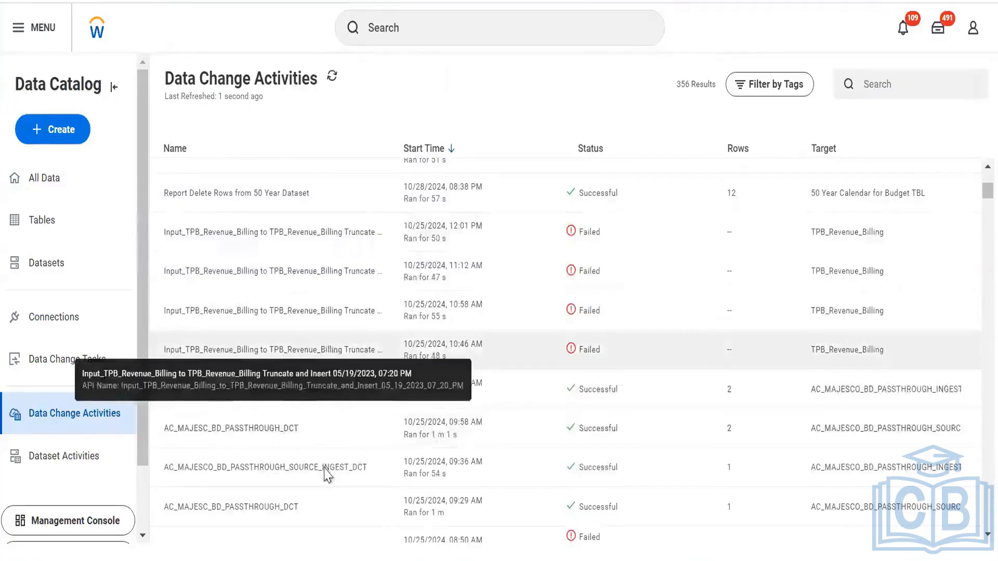
{"action": "scroll", "coordinate": [330, 385], "scroll_direction": "down", "scroll_amount": 10}
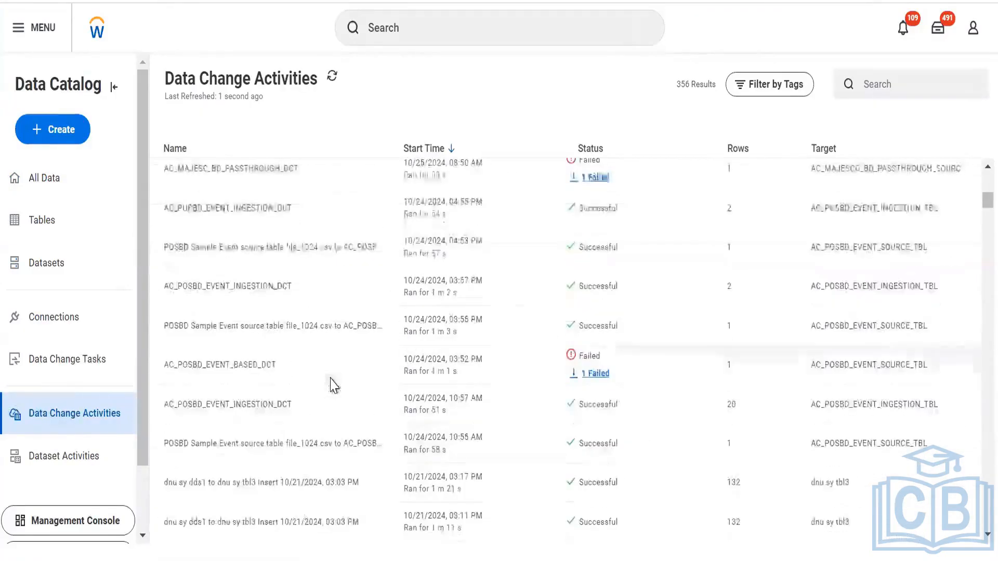
{"action": "scroll", "coordinate": [468, 358], "scroll_direction": "down", "scroll_amount": 7}
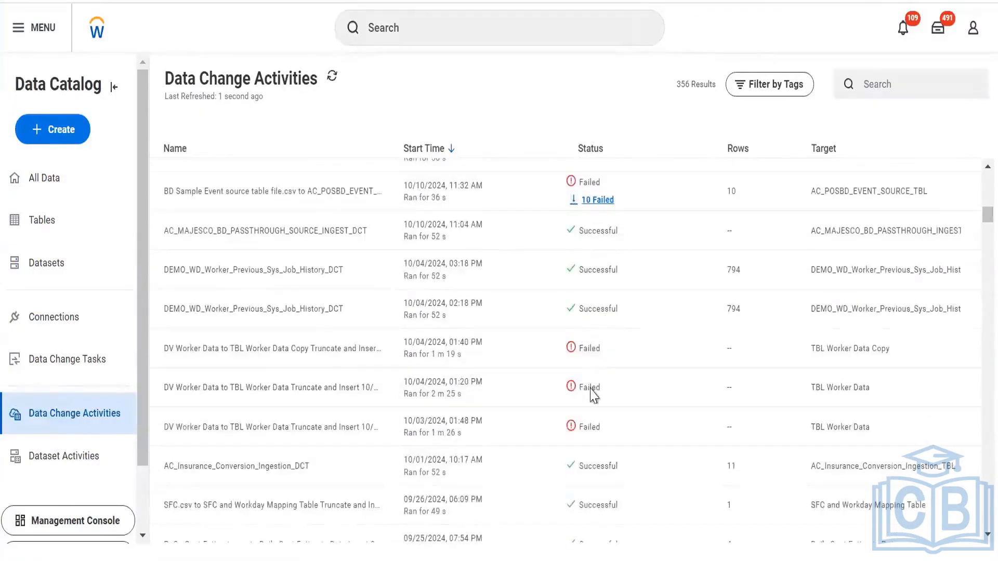
{"action": "scroll", "coordinate": [587, 385], "scroll_direction": "down", "scroll_amount": 3}
{"action": "scroll", "coordinate": [575, 260], "scroll_direction": "down", "scroll_amount": 6}
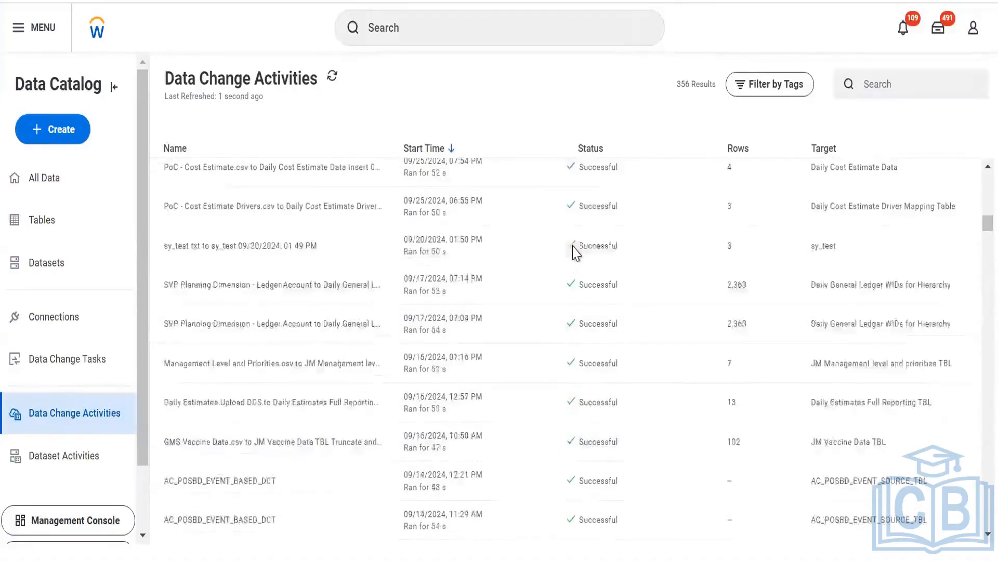
{"action": "scroll", "coordinate": [575, 258], "scroll_direction": "down", "scroll_amount": 8}
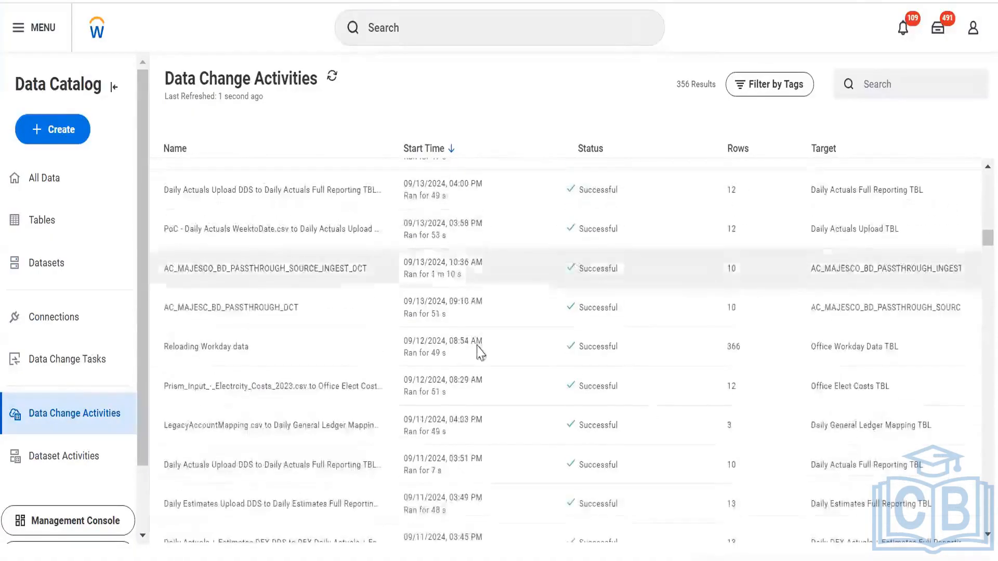
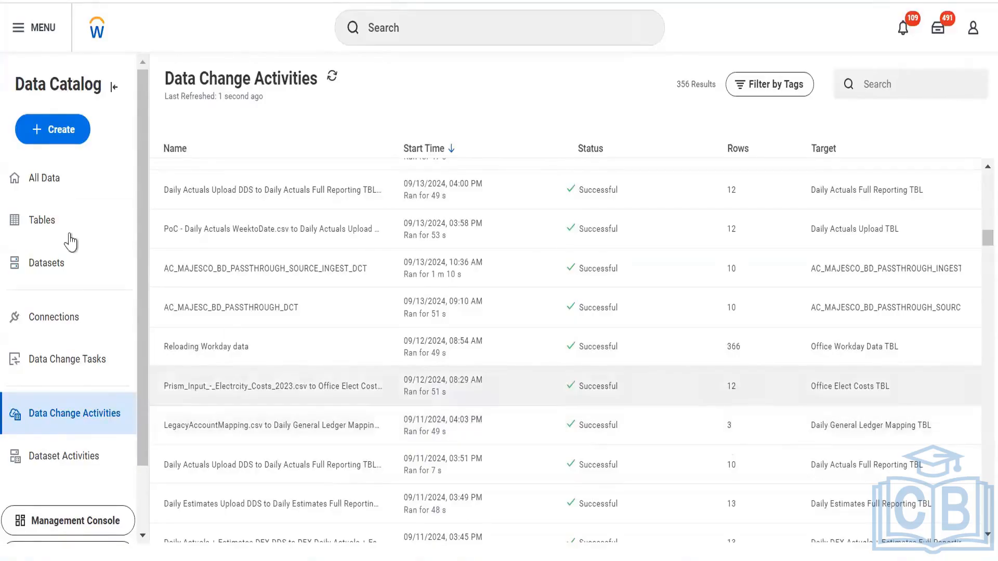
- Show the Data Catalog connections and open the SAP to WD Load SFTP connection for editing, dismissing the browser's Memory Saver suggestion
{"action": "left_click", "coordinate": [46, 331]}
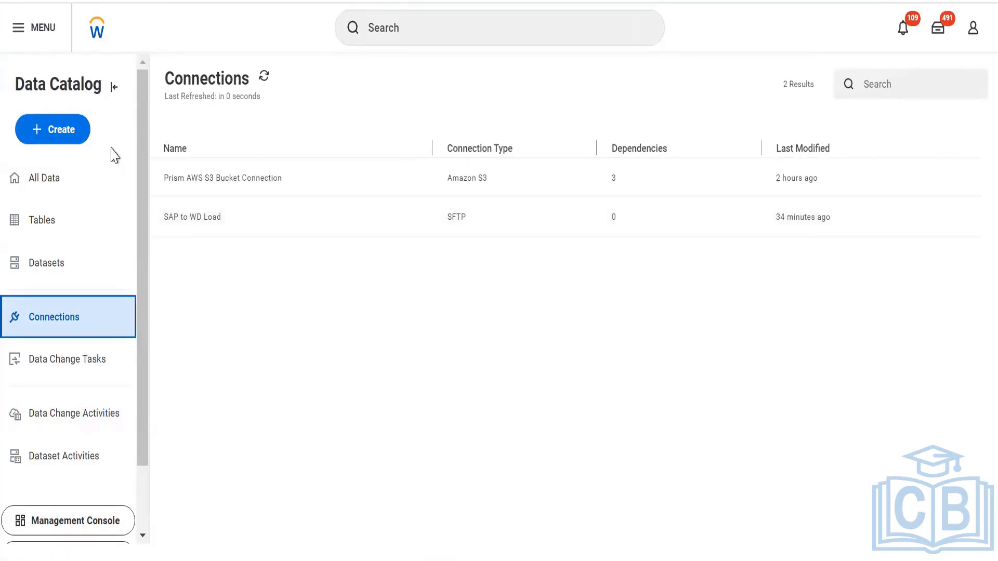
{"action": "left_click", "coordinate": [68, 136]}
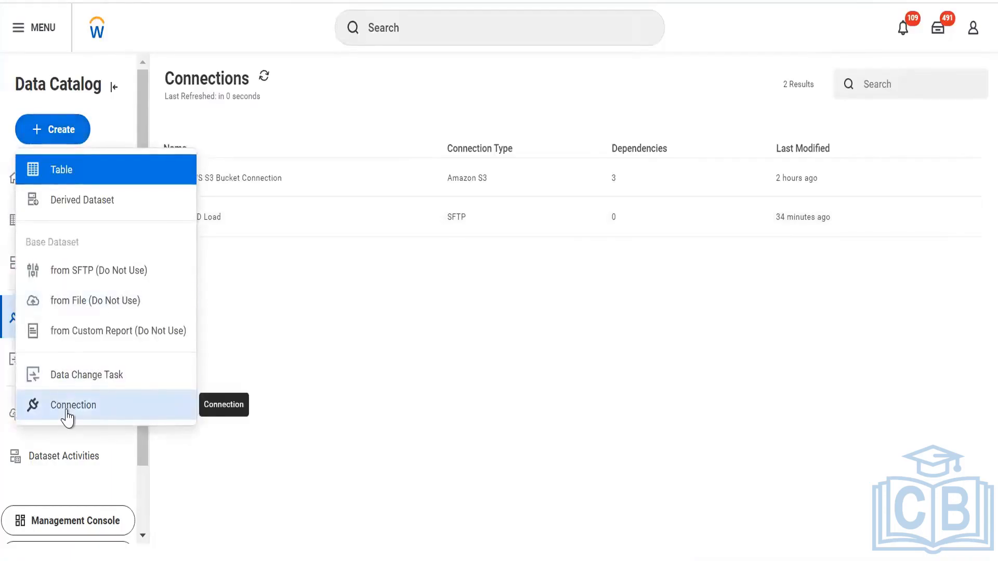
{"action": "left_click", "coordinate": [323, 408]}
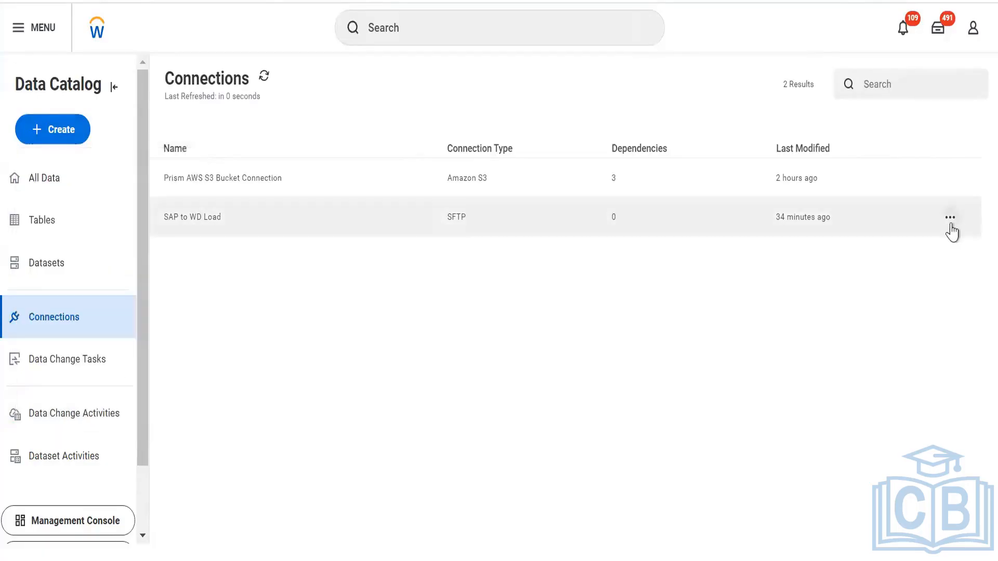
{"action": "left_click", "coordinate": [950, 223]}
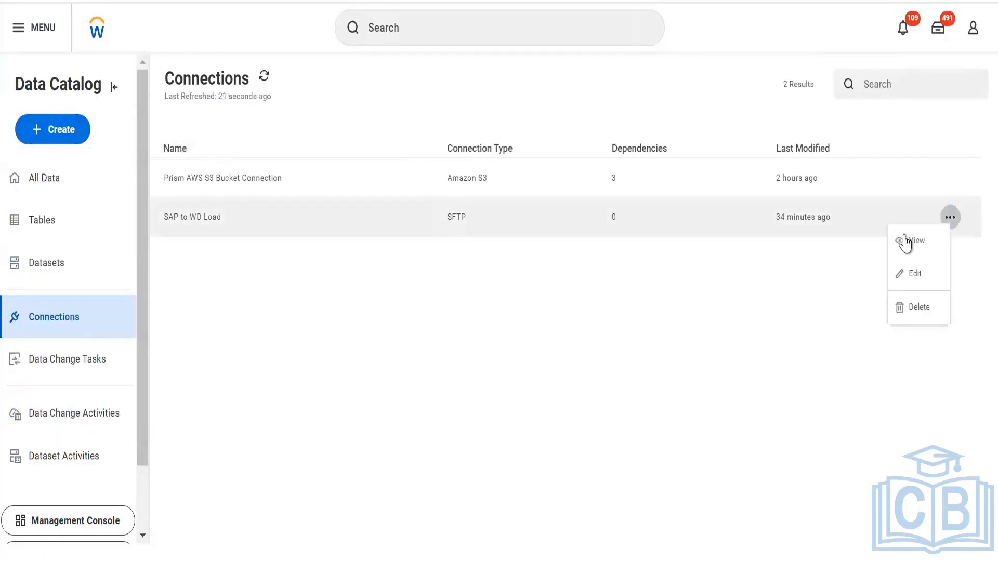
{"action": "left_click", "coordinate": [904, 285]}
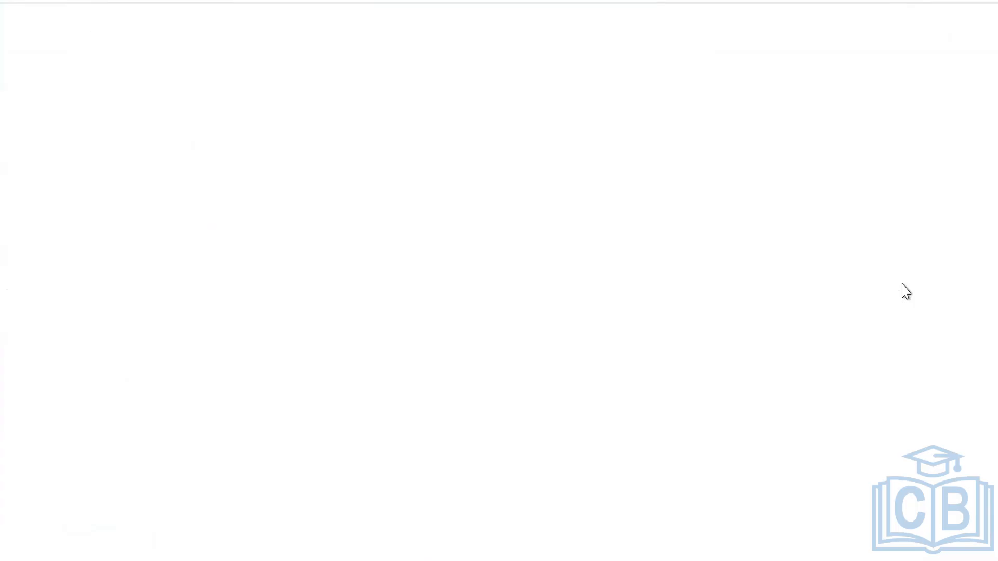
{"action": "scroll", "coordinate": [258, 377], "scroll_direction": "down", "scroll_amount": 8}
{"action": "scroll", "coordinate": [258, 374], "scroll_direction": "up", "scroll_amount": 6}
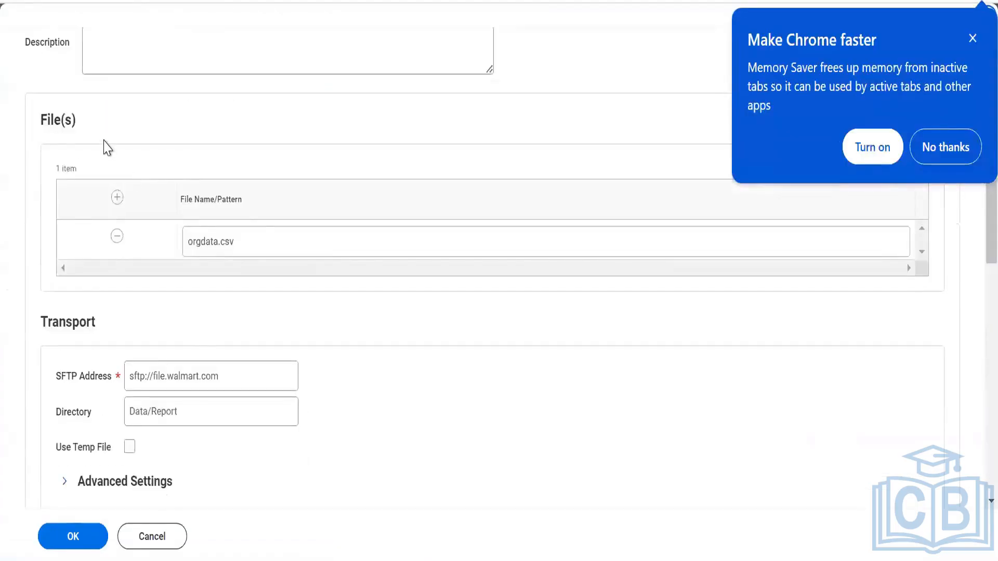
{"action": "scroll", "coordinate": [106, 148], "scroll_direction": "up", "scroll_amount": 2}
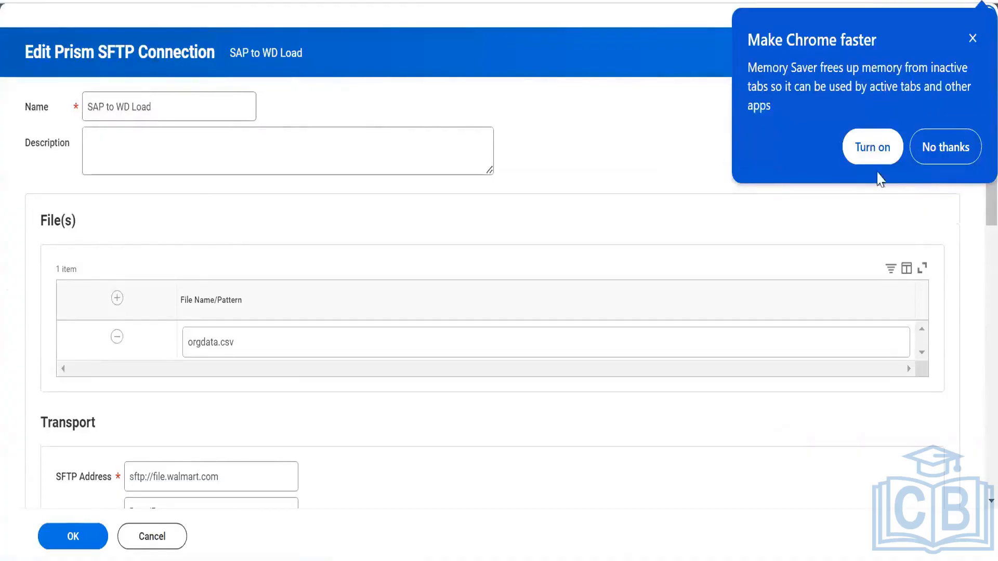
{"action": "left_click", "coordinate": [969, 40]}
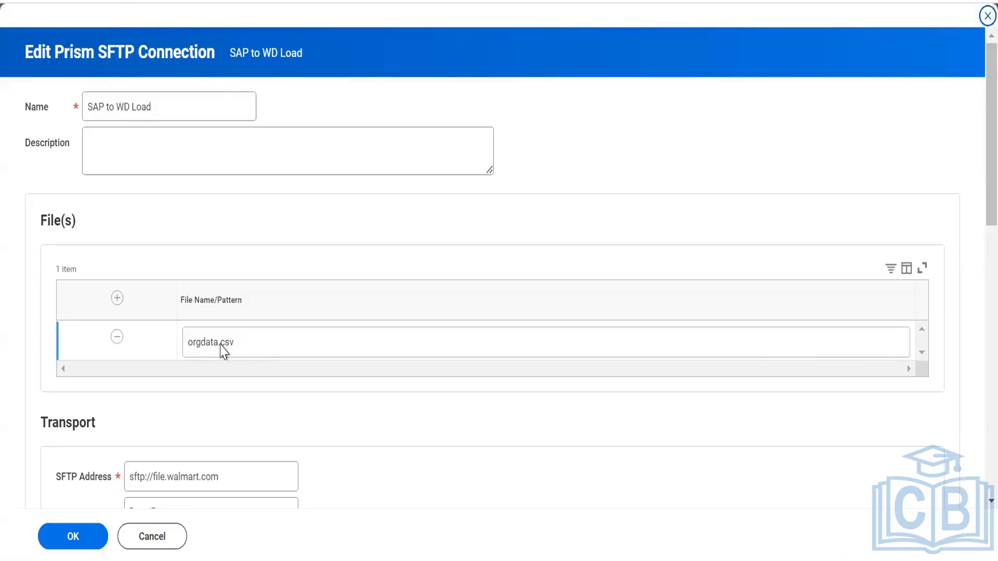
- Try appending **01-01-2021 to the connection's file name pattern, and restore it to orgdata.csv
{"action": "double_click", "coordinate": [221, 343]}
{"action": "left_click", "coordinate": [221, 344]}
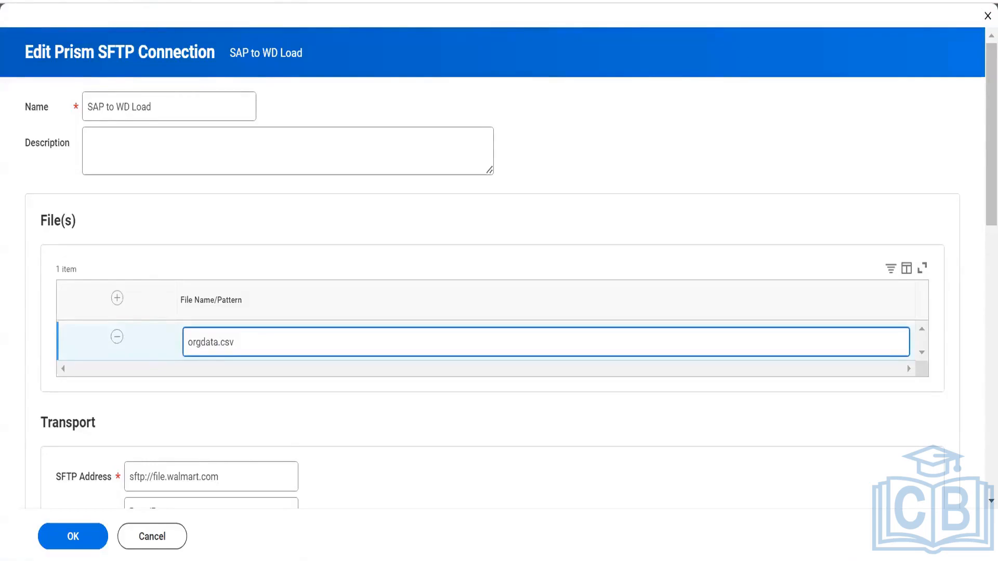
{"action": "type", "text": "**01-01-2021"}
{"action": "left_click", "coordinate": [273, 342]}
{"action": "key", "text": "BackSpace"}
{"action": "key", "text": "BackSpace"}
{"action": "key", "text": "BackSpace"}
{"action": "key", "text": "BackSpace"}
{"action": "key", "text": "BackSpace"}
{"action": "key", "text": "BackSpace"}
{"action": "key", "text": "BackSpace"}
{"action": "key", "text": "BackSpace"}
{"action": "key", "text": "BackSpace"}
{"action": "key", "text": "BackSpace"}
{"action": "key", "text": "BackSpace"}
{"action": "key", "text": "BackSpace"}
{"action": "left_click", "coordinate": [300, 395]}
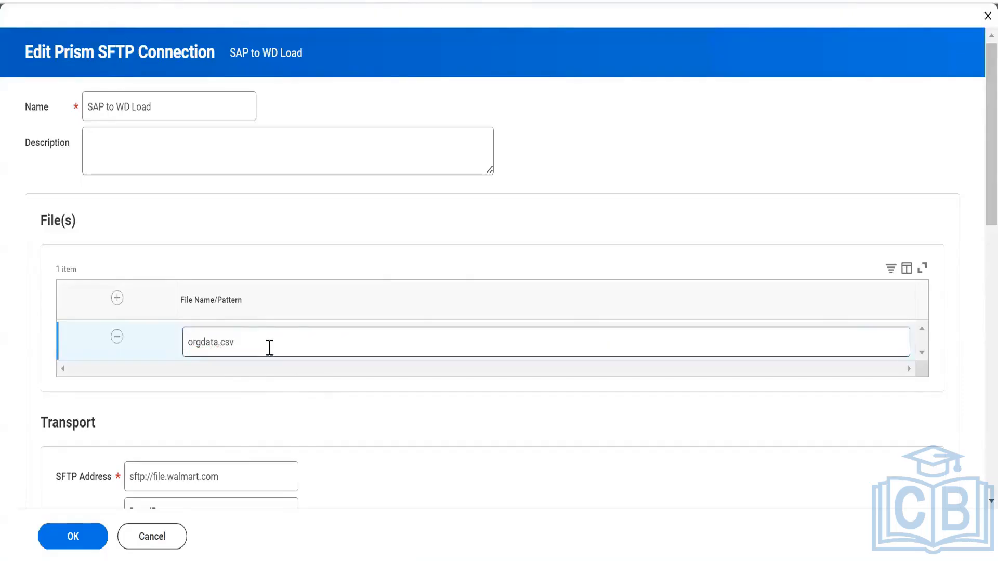
- Look through the Downloads folder under This PC in File Explorer and return to the SFTP connection's Transport settings
{"action": "scroll", "coordinate": [270, 348], "scroll_direction": "down", "scroll_amount": 3}
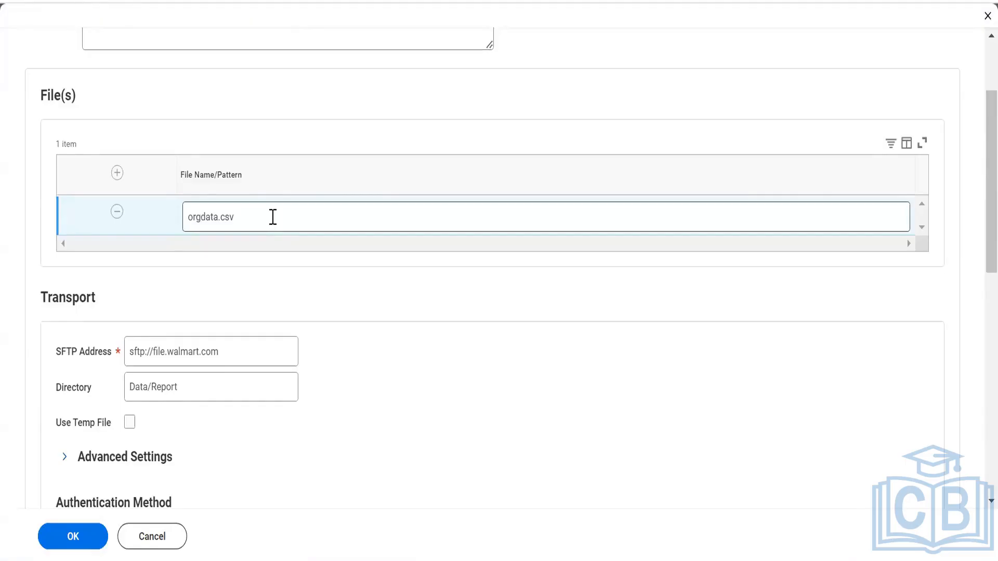
{"action": "scroll", "coordinate": [273, 217], "scroll_direction": "down", "scroll_amount": 2}
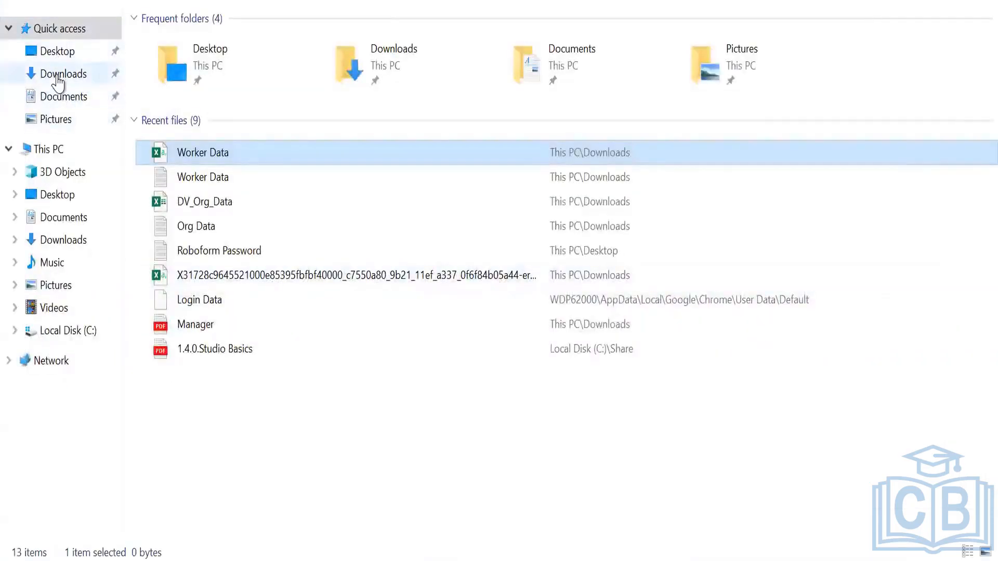
{"action": "left_click", "coordinate": [60, 77]}
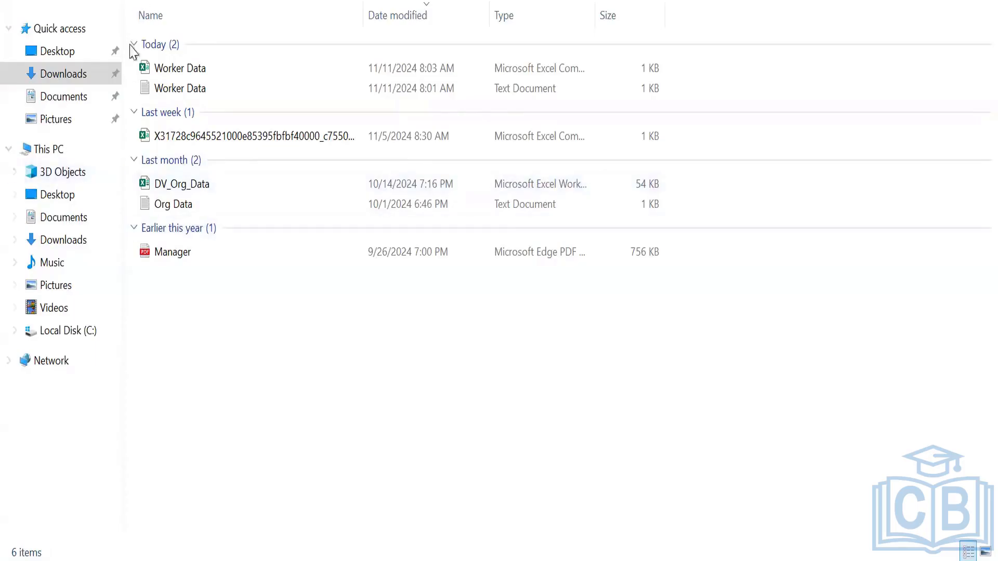
{"action": "left_click", "coordinate": [127, 0]}
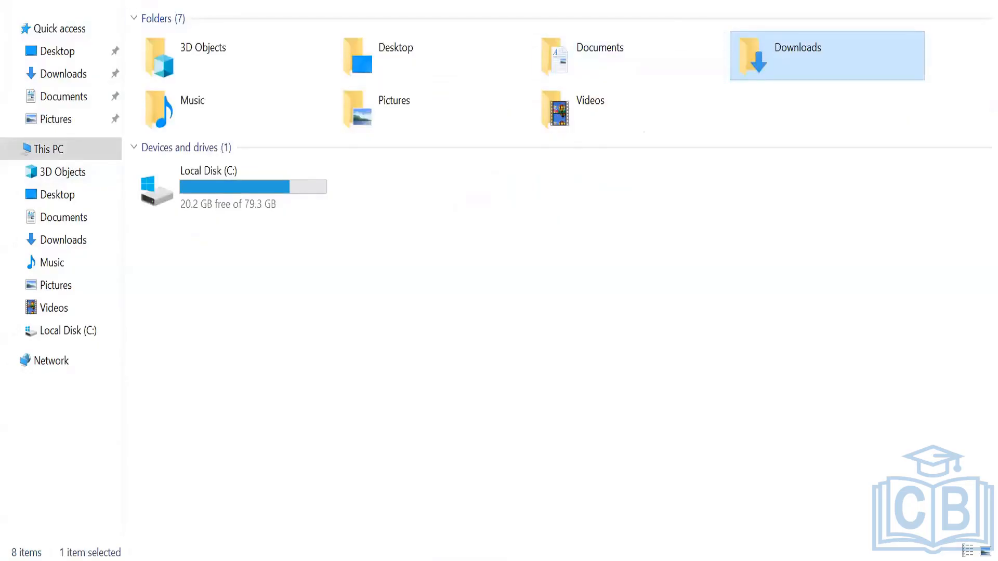
{"action": "double_click", "coordinate": [734, 51]}
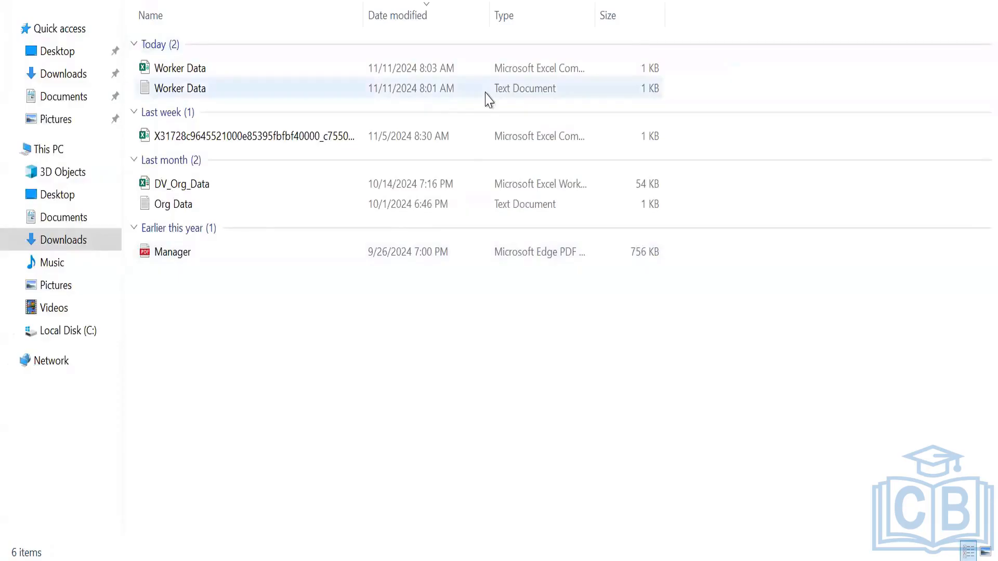
{"action": "key", "text": "alt+Tab"}
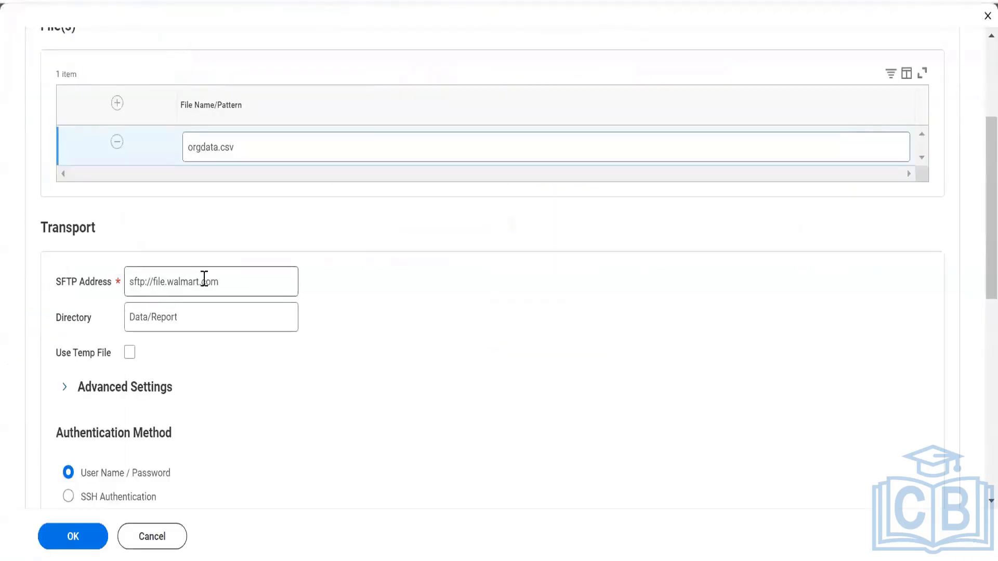
- Examine the SFTP Address format and the Directory setting in the connection's Transport section
{"action": "mouse_move", "coordinate": [232, 279]}
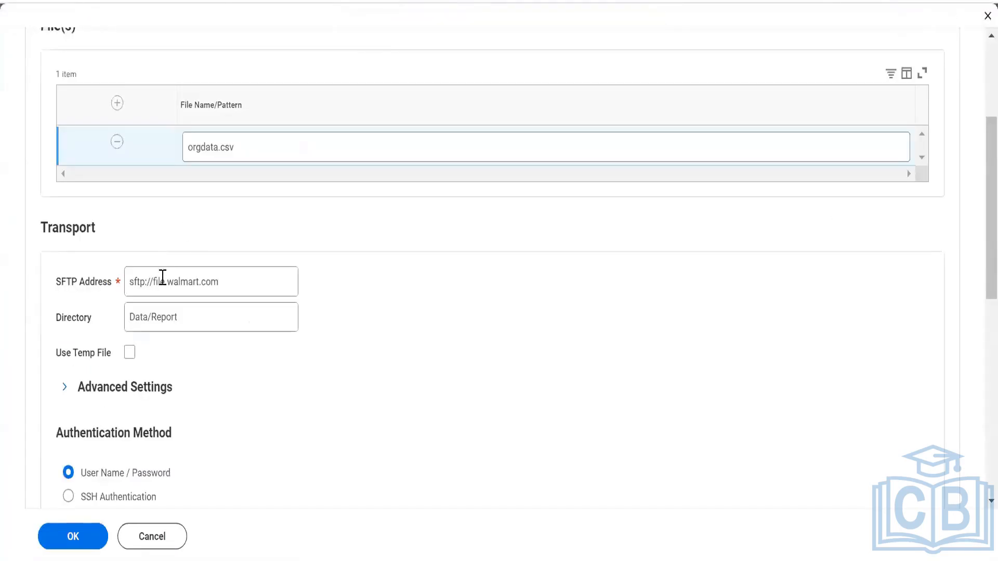
{"action": "mouse_move", "coordinate": [163, 287]}
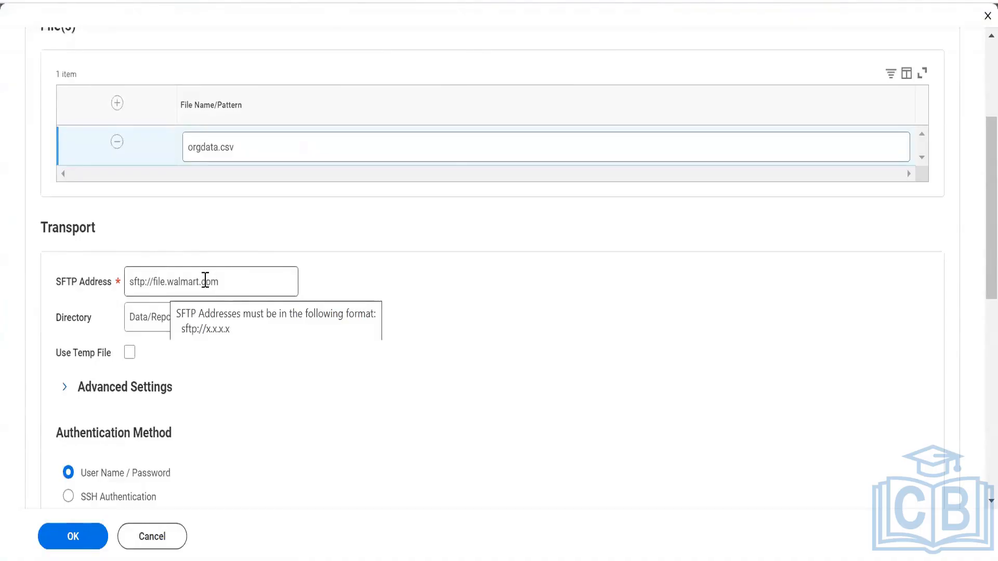
{"action": "left_click", "coordinate": [222, 281]}
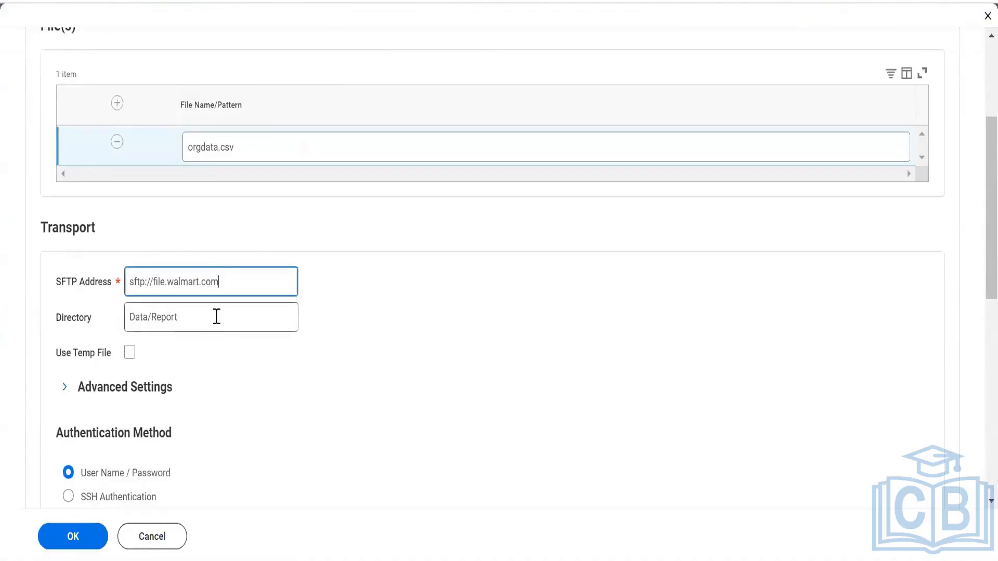
{"action": "mouse_move", "coordinate": [217, 317]}
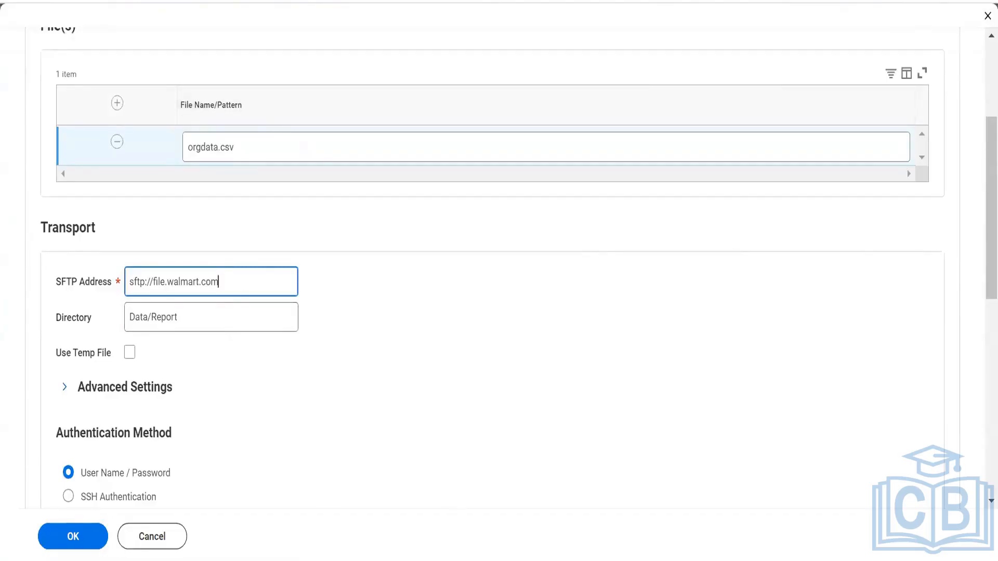
- Switch to File Explorer and browse the directory path from Local Disk (C:) through Program Files into the Java folder
{"action": "key", "text": "alt+Tab"}
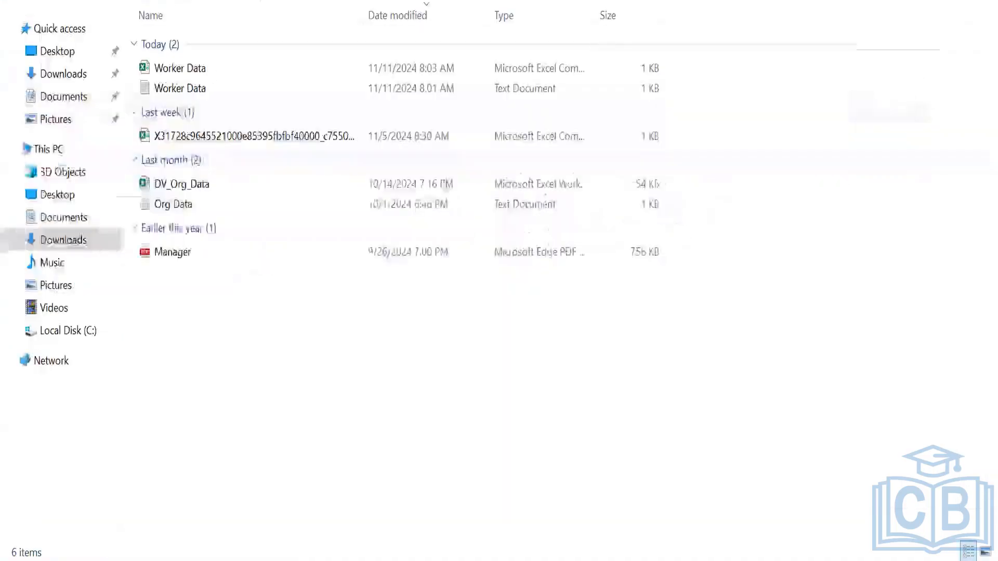
{"action": "left_click", "coordinate": [117, 1]}
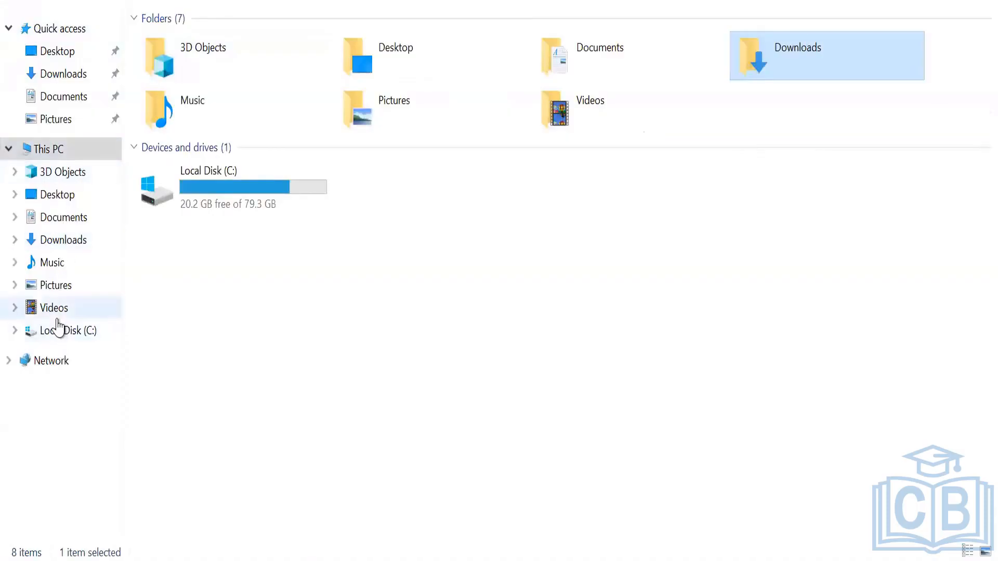
{"action": "left_click", "coordinate": [56, 314]}
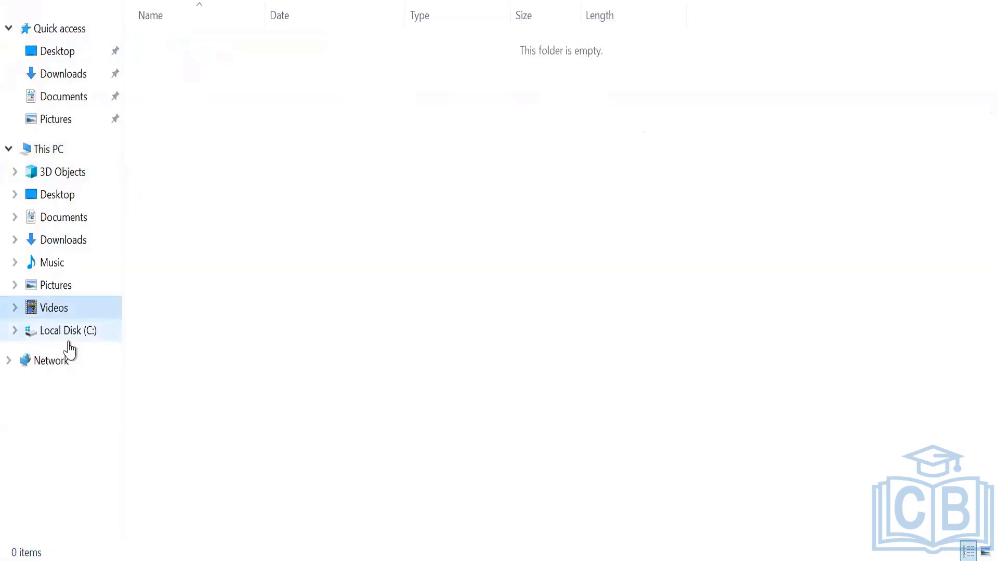
{"action": "left_click", "coordinate": [69, 339]}
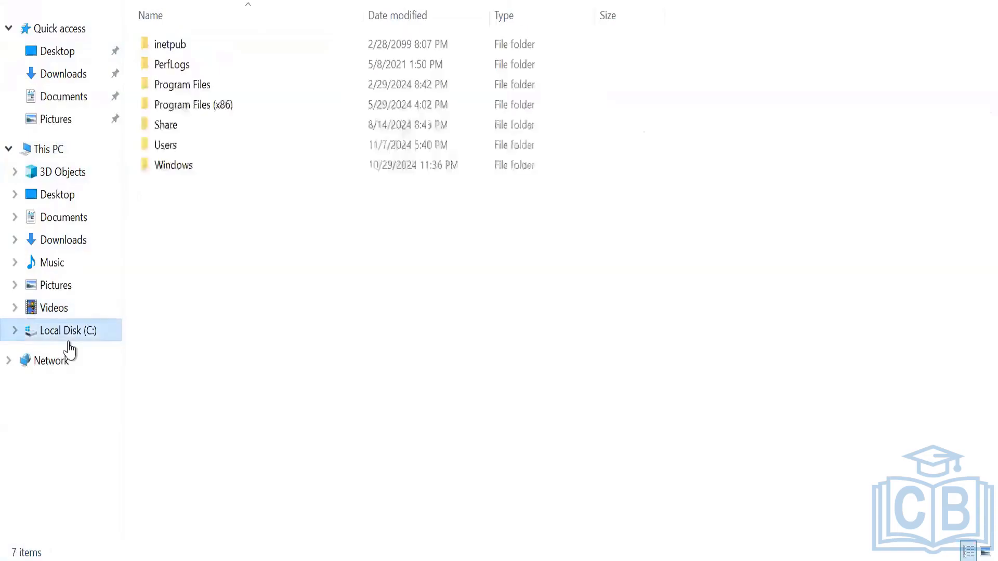
{"action": "double_click", "coordinate": [182, 89]}
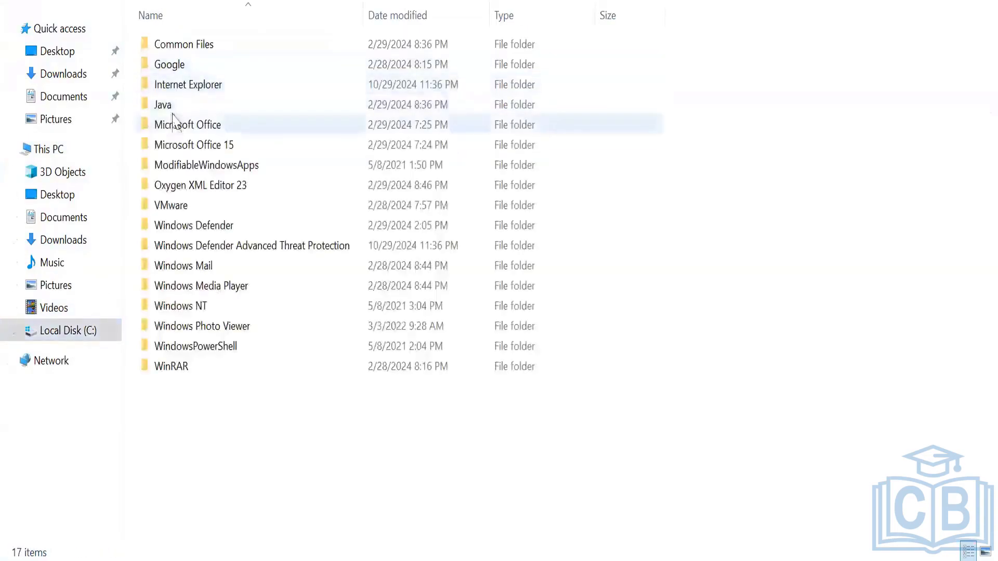
{"action": "double_click", "coordinate": [174, 109]}
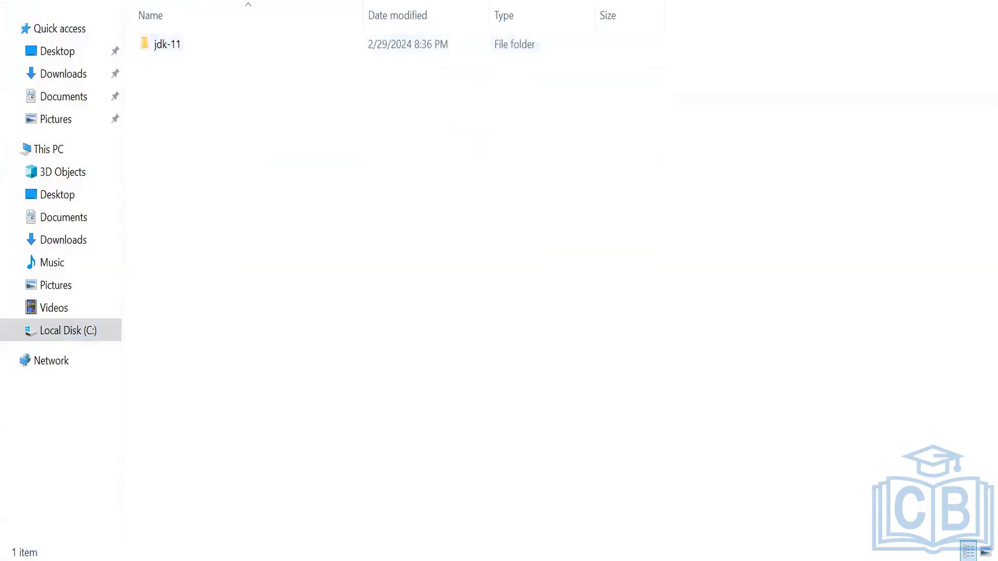
- Return to the SAP to WD Load SFTP connection and examine its Directory, Use Temp File and Authentication Method settings
{"action": "key", "text": "alt+Tab"}
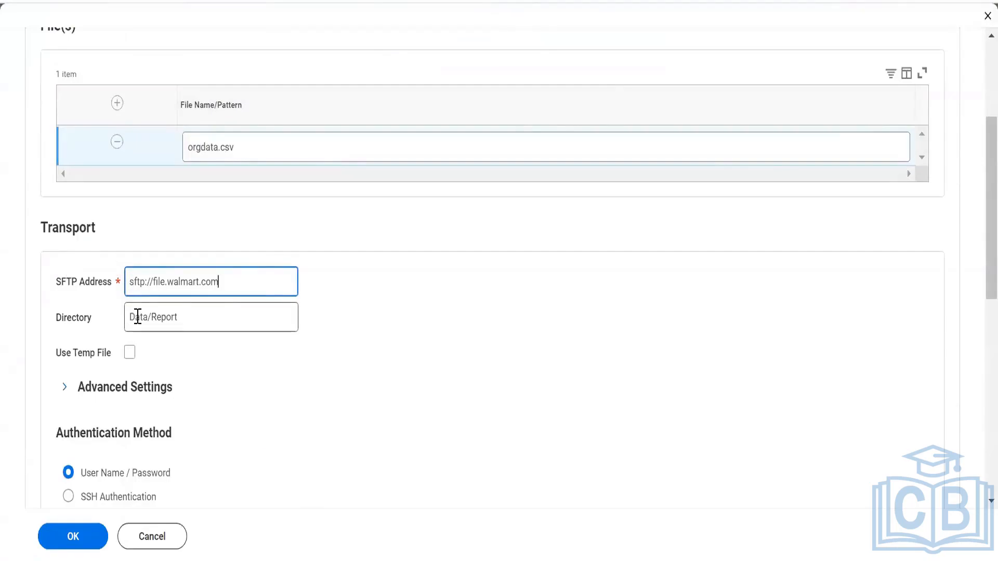
{"action": "mouse_move", "coordinate": [178, 315]}
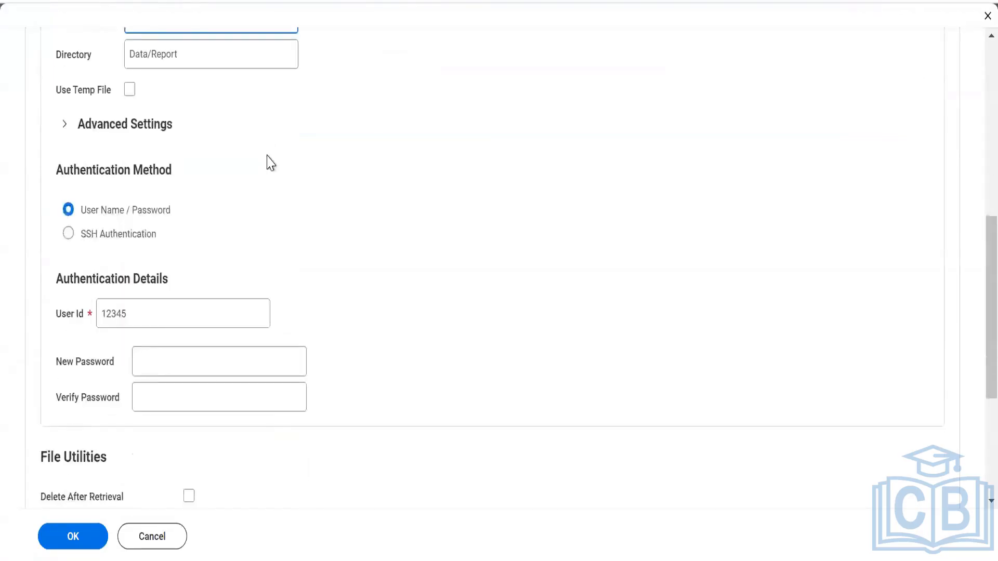
{"action": "scroll", "coordinate": [267, 158], "scroll_direction": "up", "scroll_amount": 5}
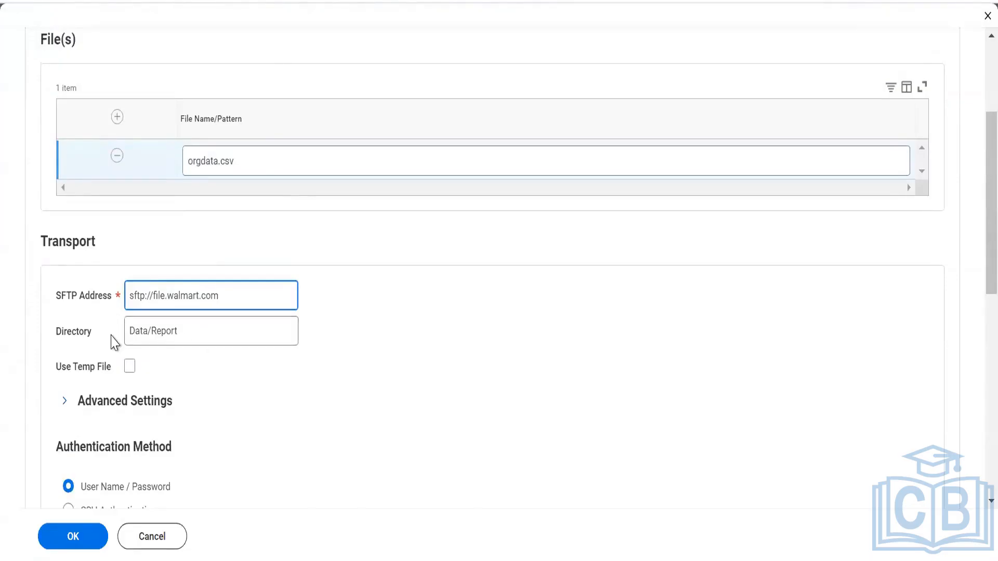
{"action": "mouse_move", "coordinate": [112, 342]}
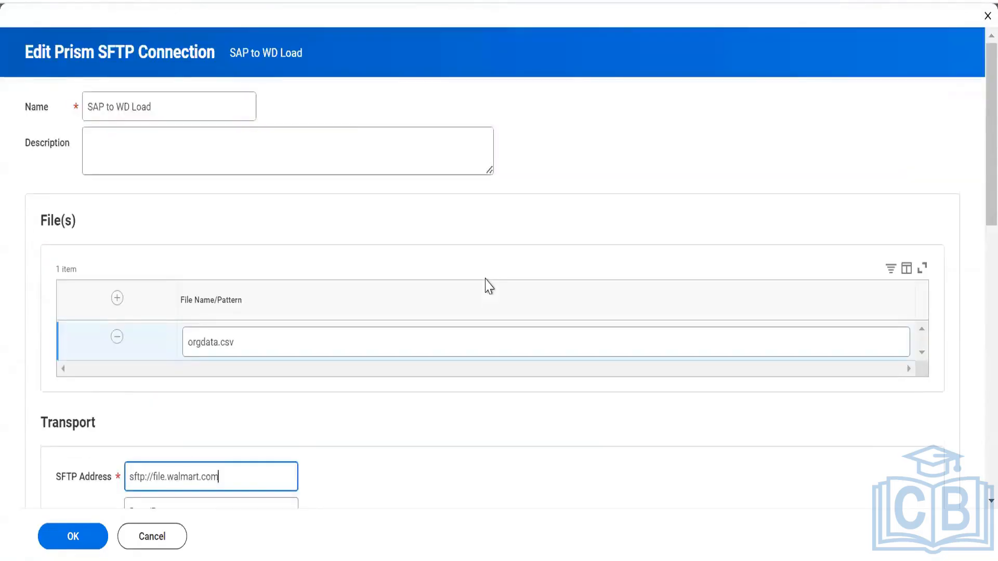
{"action": "scroll", "coordinate": [488, 286], "scroll_direction": "down", "scroll_amount": 5}
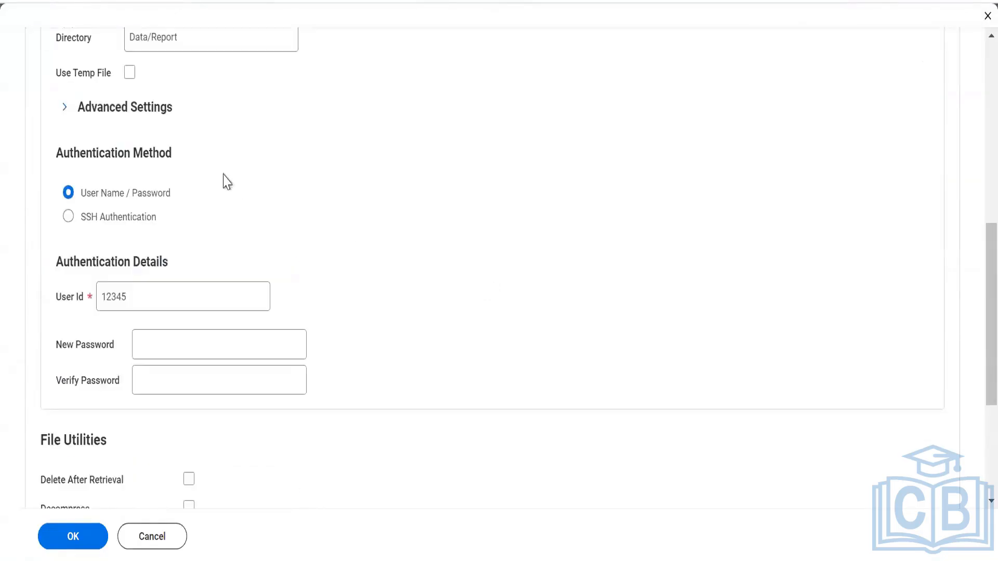
{"action": "mouse_move", "coordinate": [130, 78]}
{"action": "scroll", "coordinate": [163, 149], "scroll_direction": "down", "scroll_amount": 3}
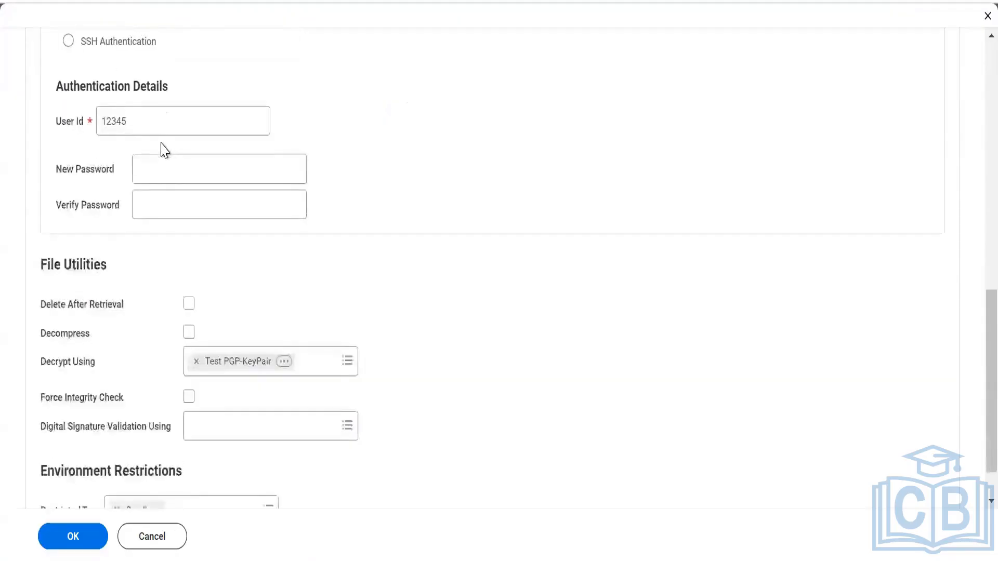
{"action": "scroll", "coordinate": [160, 149], "scroll_direction": "up", "scroll_amount": 4}
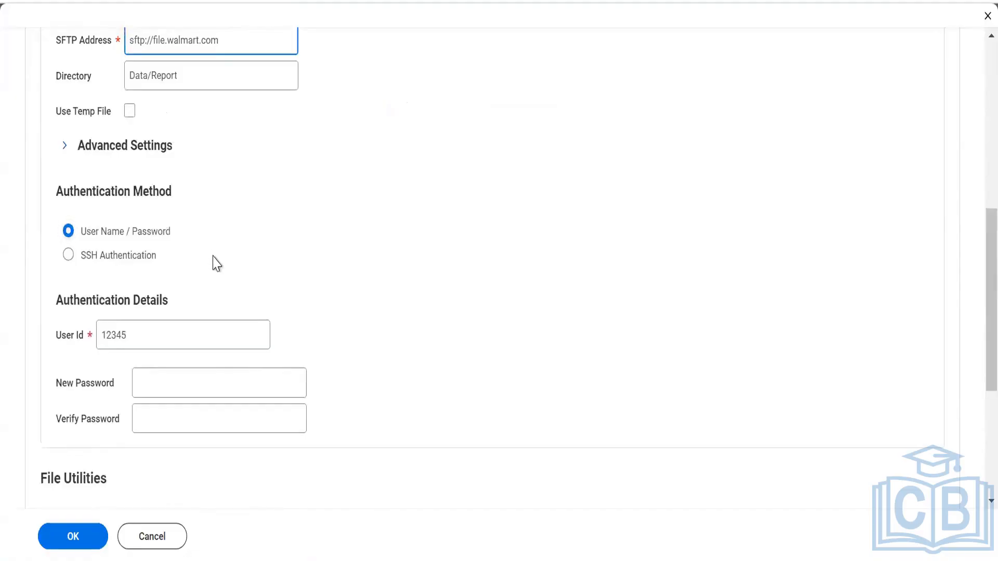
{"action": "scroll", "coordinate": [156, 192], "scroll_direction": "down", "scroll_amount": 3}
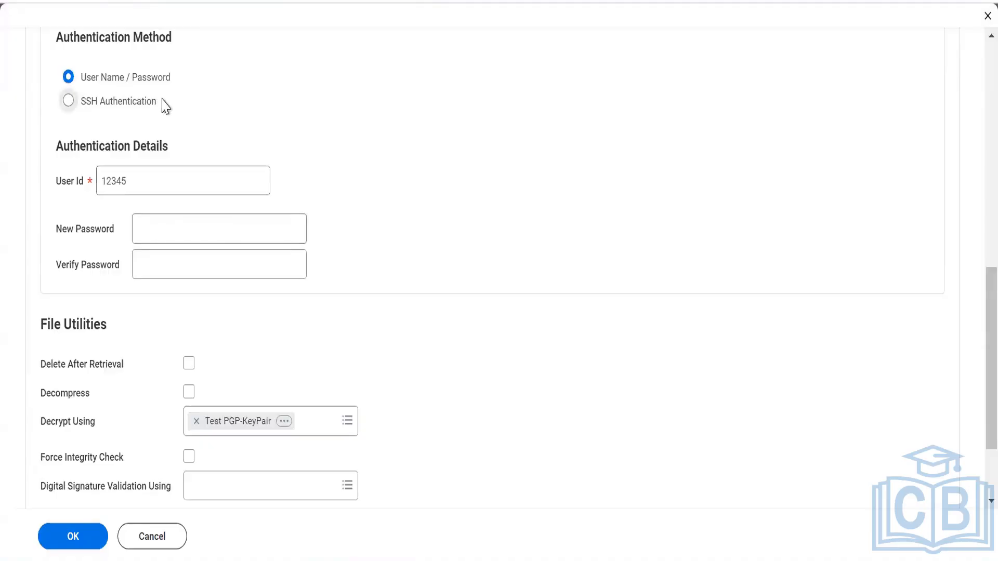
- Try SSH Authentication as the connection's authentication method and restore User Name / Password
{"action": "left_click", "coordinate": [115, 111]}
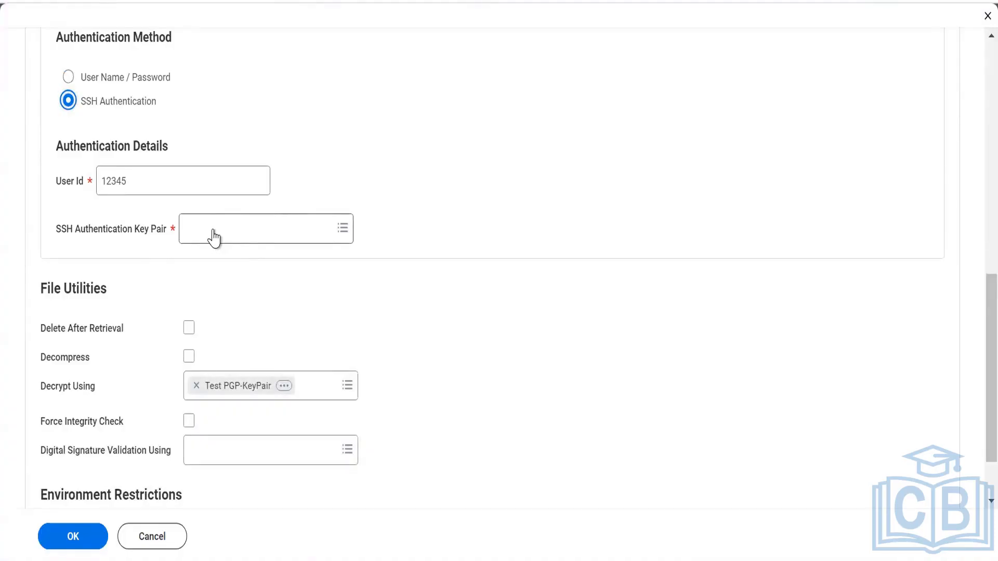
{"action": "left_click", "coordinate": [113, 87]}
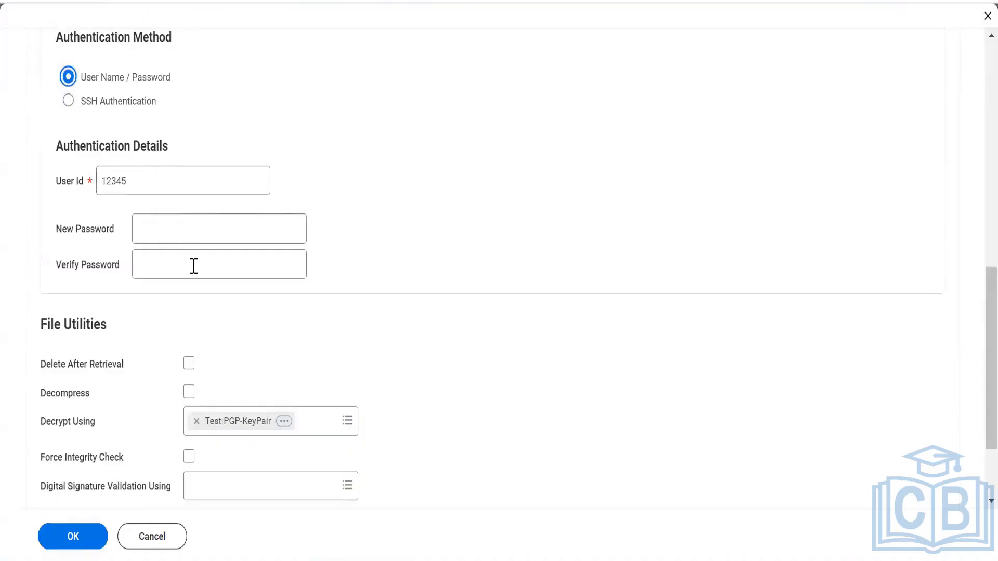
{"action": "left_click", "coordinate": [198, 238]}
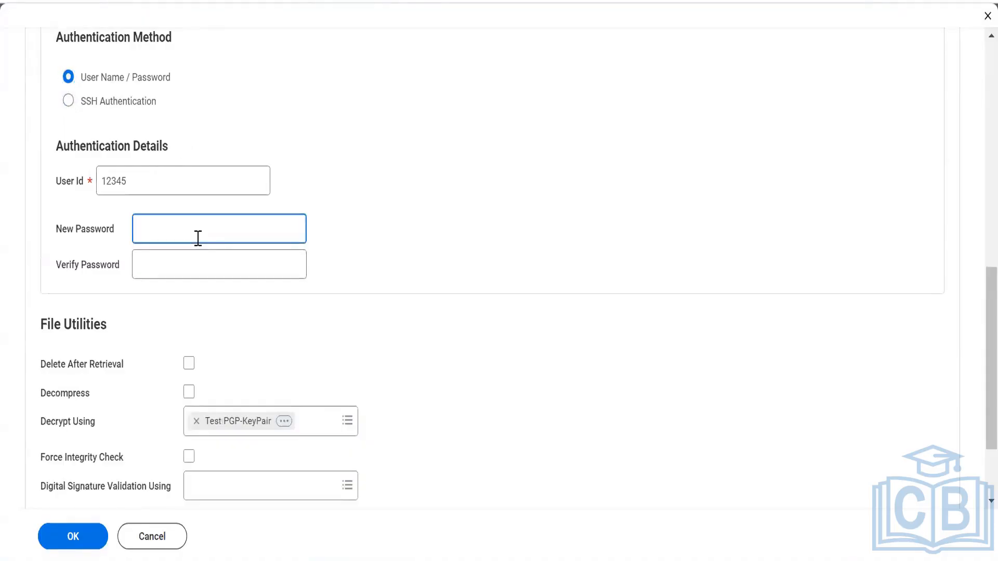
{"action": "left_click", "coordinate": [395, 235]}
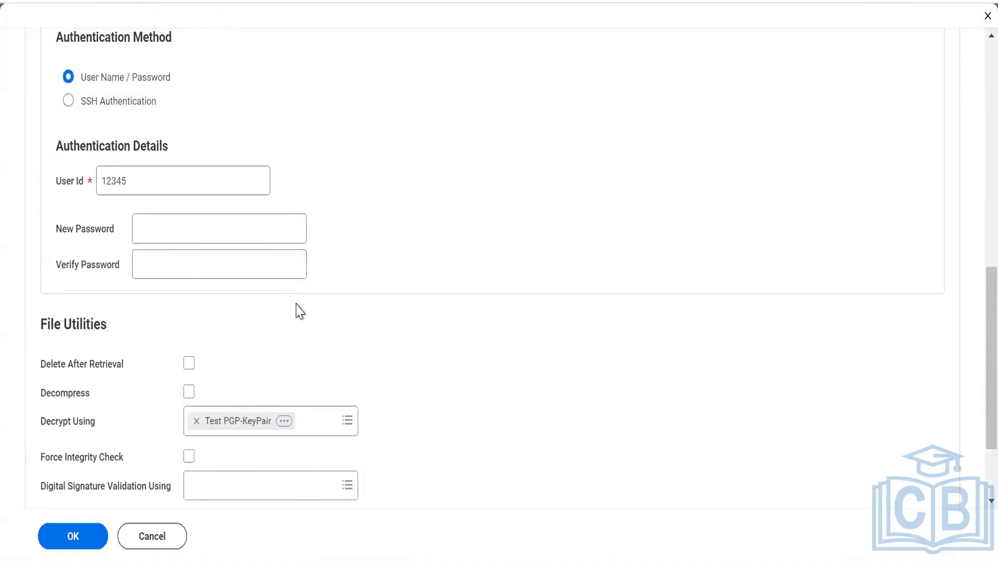
- Examine the connection's File Utilities, including Decrypt Using, and compare them with its file name pattern and transport settings
{"action": "scroll", "coordinate": [299, 311], "scroll_direction": "down", "scroll_amount": 2}
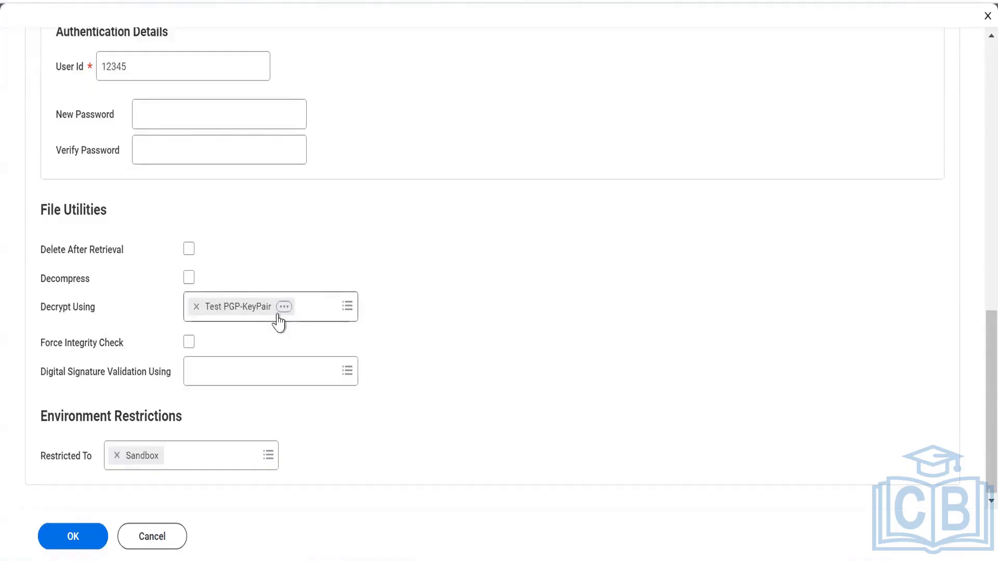
{"action": "scroll", "coordinate": [283, 320], "scroll_direction": "up", "scroll_amount": 5}
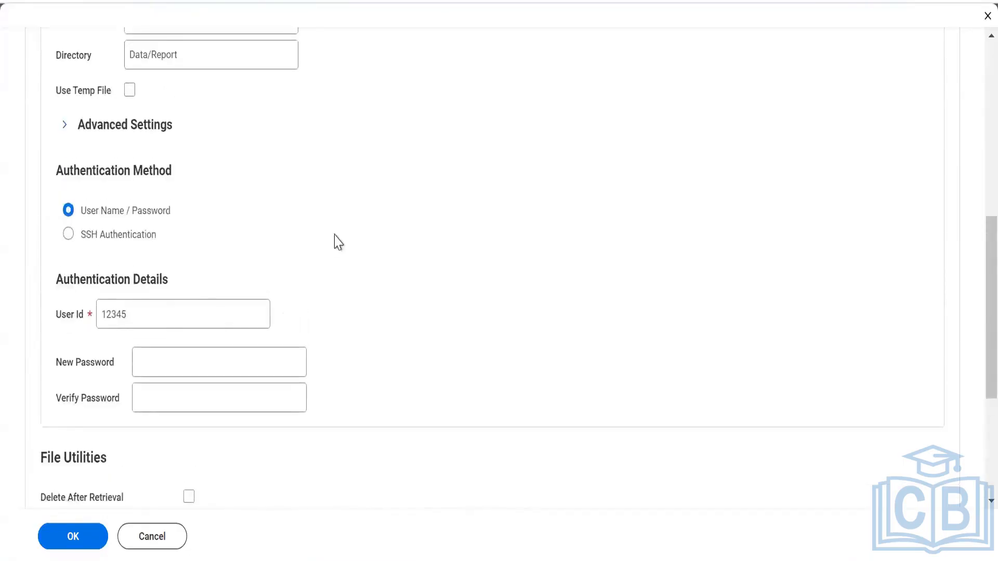
{"action": "scroll", "coordinate": [334, 235], "scroll_direction": "up", "scroll_amount": 9}
{"action": "scroll", "coordinate": [247, 345], "scroll_direction": "down", "scroll_amount": 14}
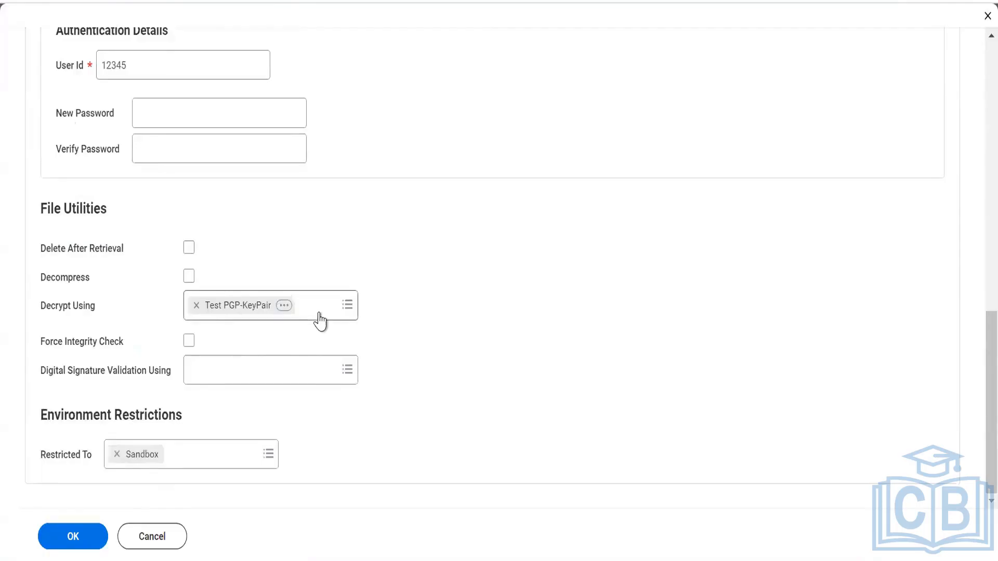
{"action": "scroll", "coordinate": [319, 321], "scroll_direction": "up", "scroll_amount": 12}
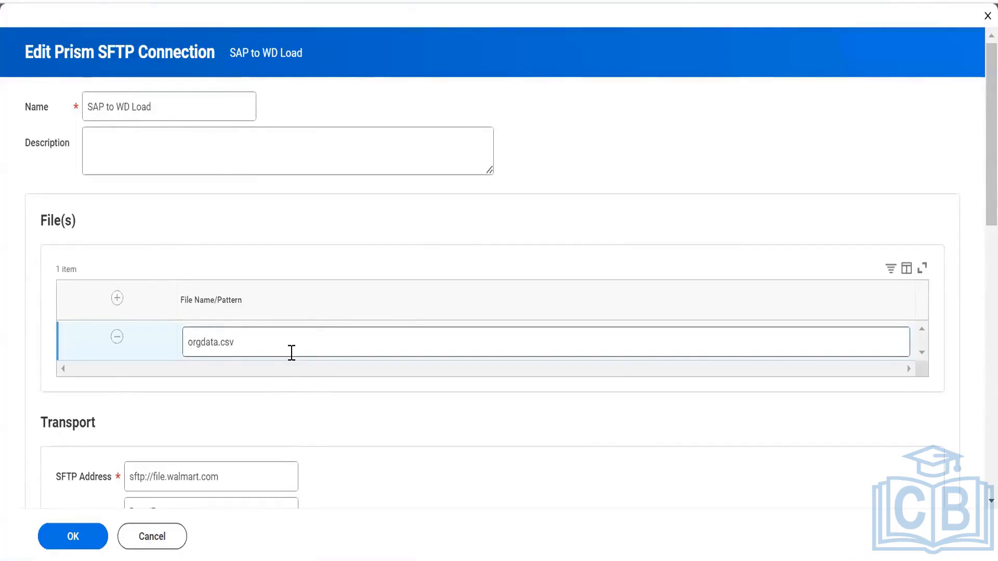
{"action": "scroll", "coordinate": [291, 352], "scroll_direction": "down", "scroll_amount": 12}
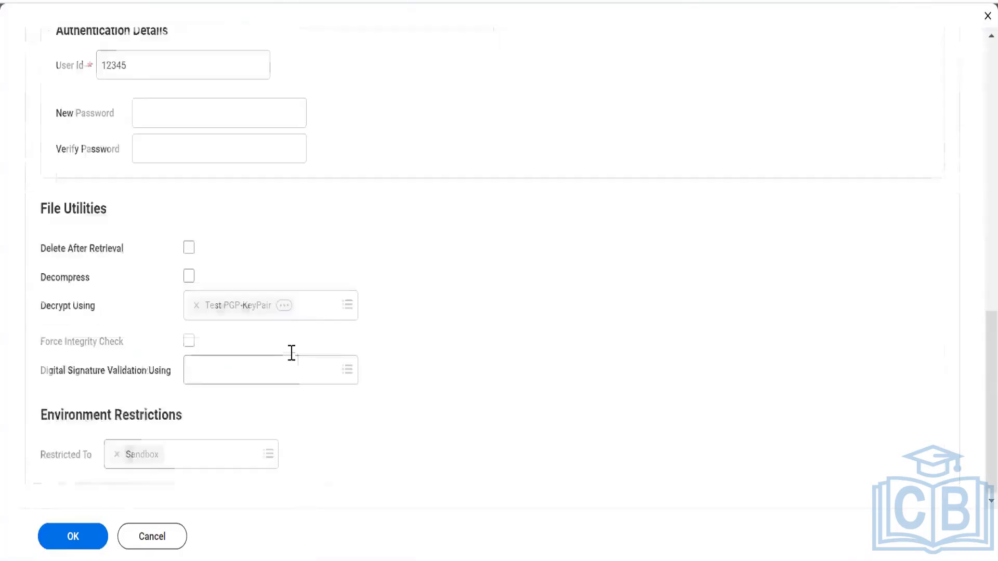
- Open the full details of the Test PGP-KeyPair used for decryption and examine its validity dates and public key block
{"action": "left_click", "coordinate": [284, 307]}
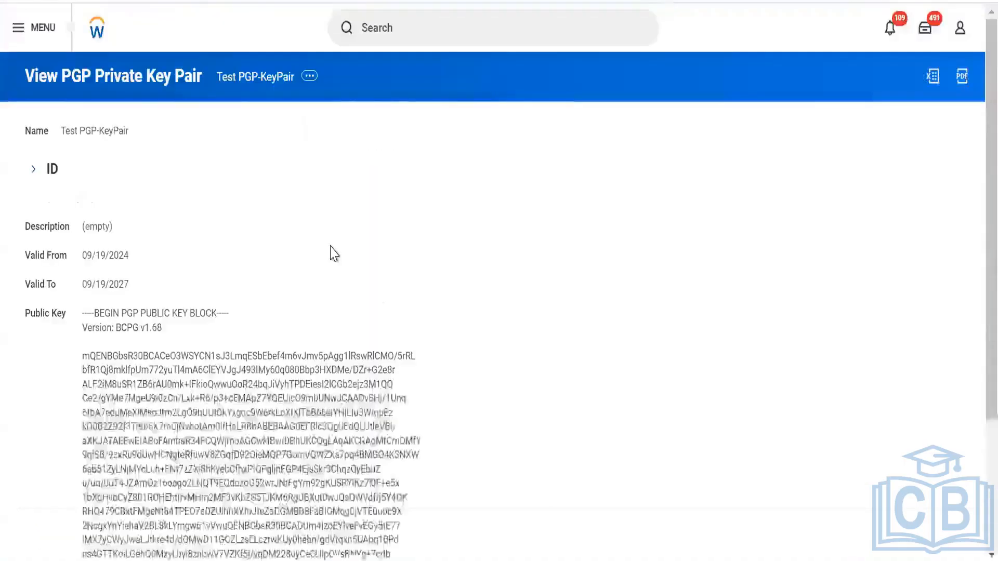
{"action": "scroll", "coordinate": [218, 191], "scroll_direction": "down", "scroll_amount": 5}
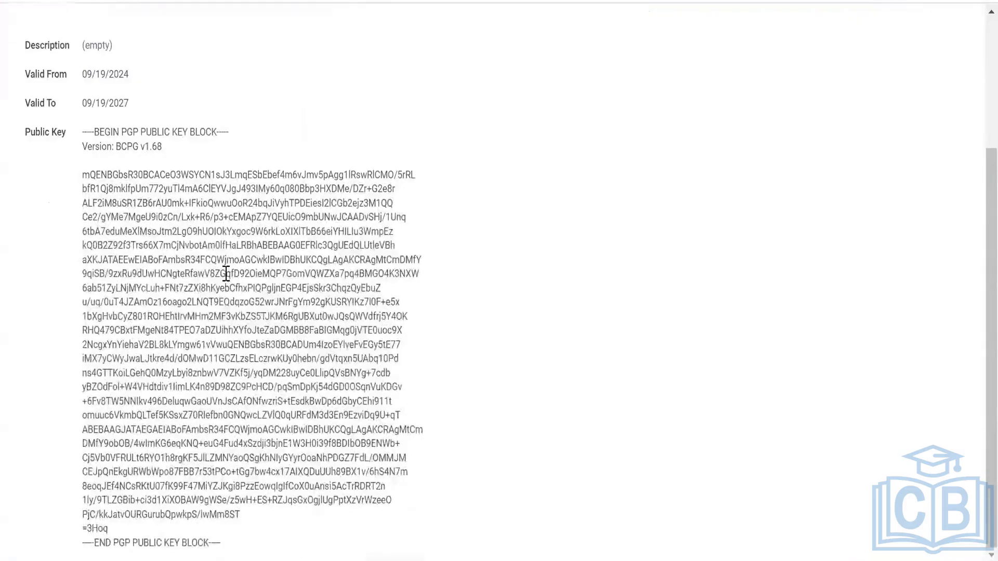
{"action": "scroll", "coordinate": [226, 274], "scroll_direction": "up", "scroll_amount": 4}
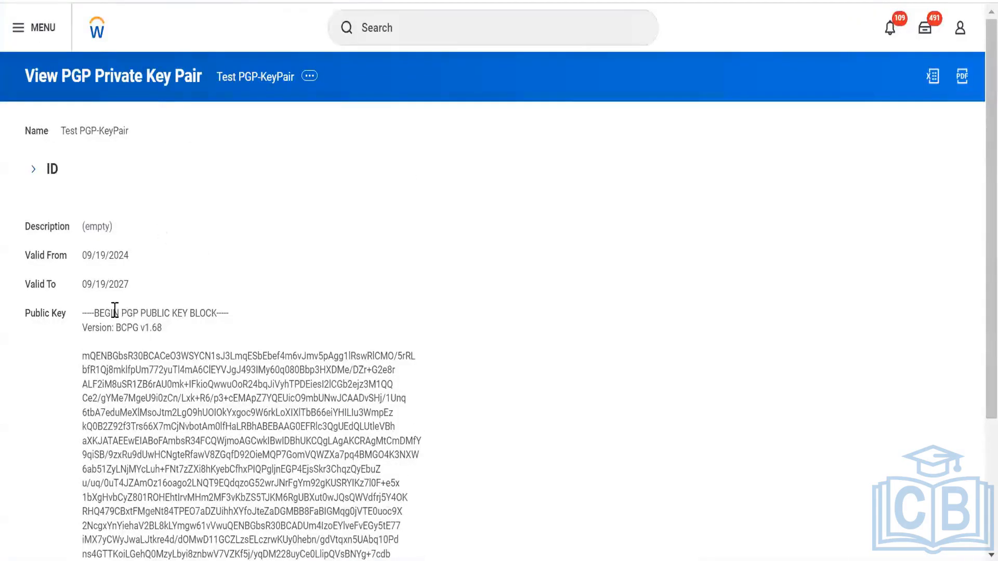
{"action": "scroll", "coordinate": [212, 319], "scroll_direction": "down", "scroll_amount": 3}
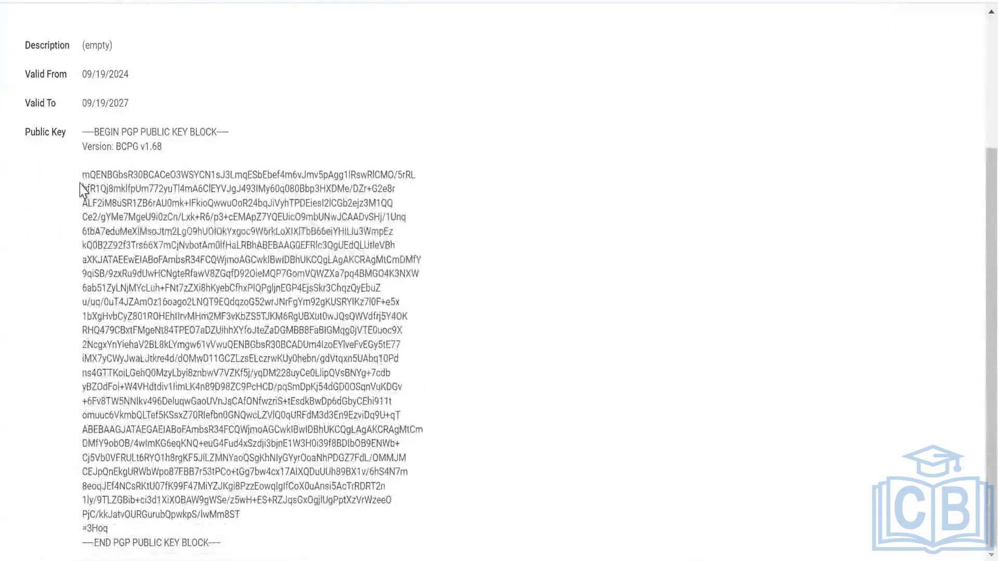
{"action": "left_click_drag", "start_coordinate": [82, 130], "coordinate": [287, 537]}
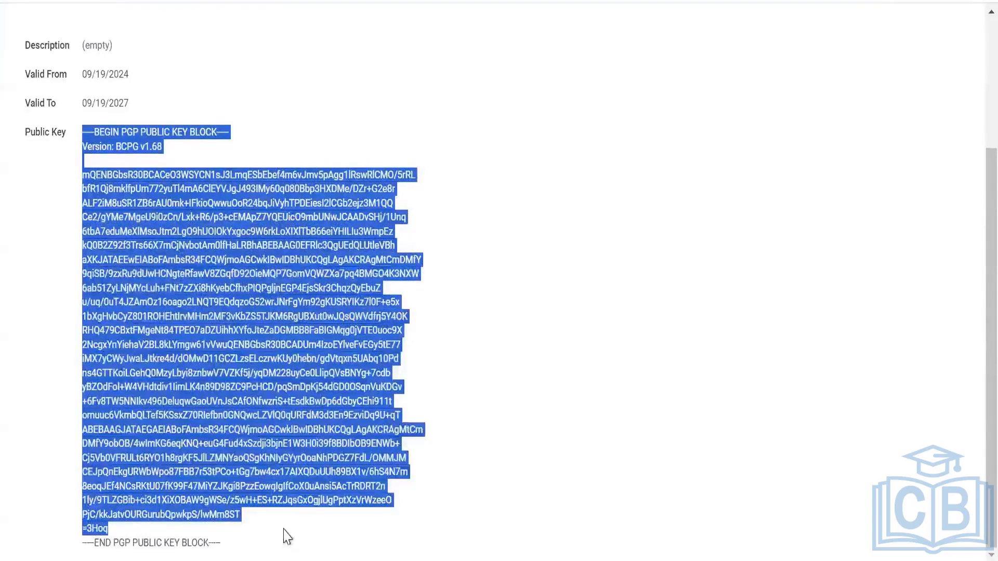
{"action": "left_click", "coordinate": [197, 317]}
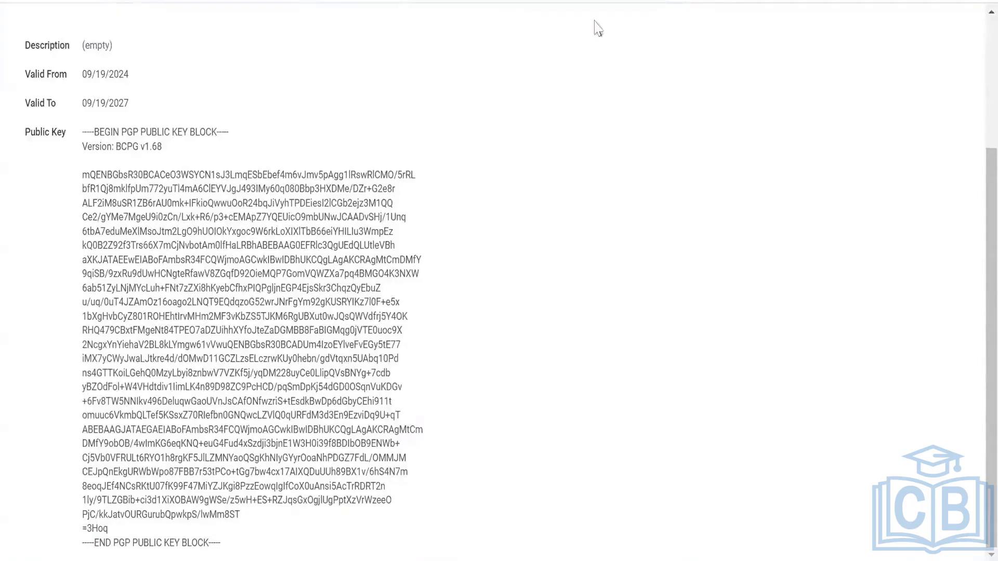
- Write the sample encoding text "001 A 010 B" in a new browser tab without searching for it
{"action": "key", "text": "ctrl+t"}
{"action": "type", "text": "001"}
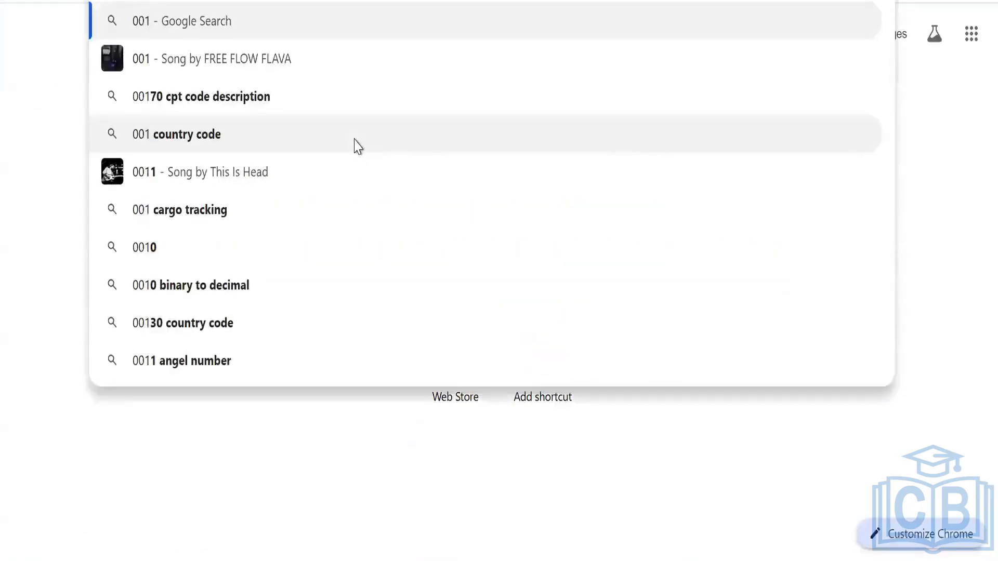
{"action": "type", "text": " A"}
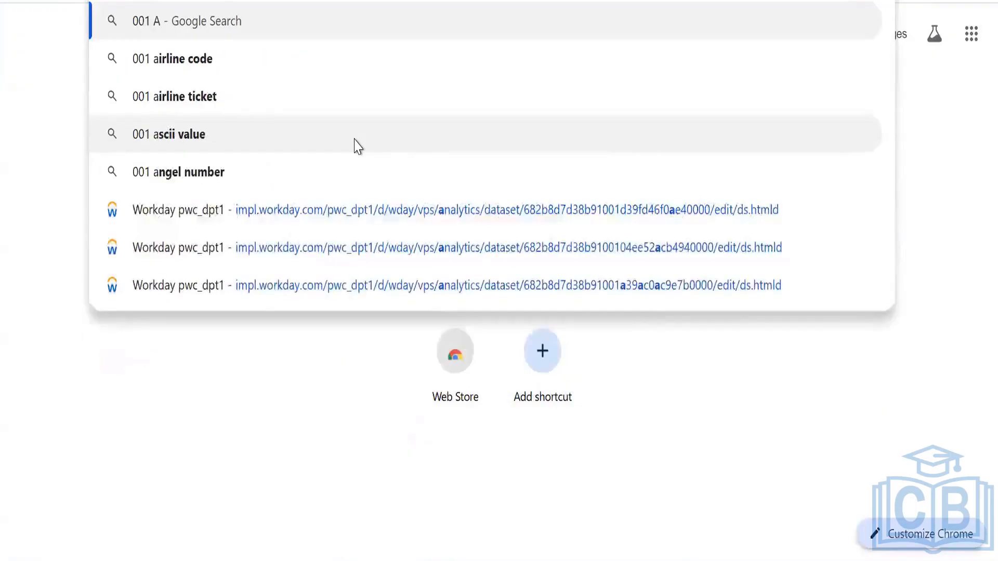
{"action": "type", "text": " 000"}
{"action": "key", "text": "BackSpace"}
{"action": "key", "text": "BackSpace"}
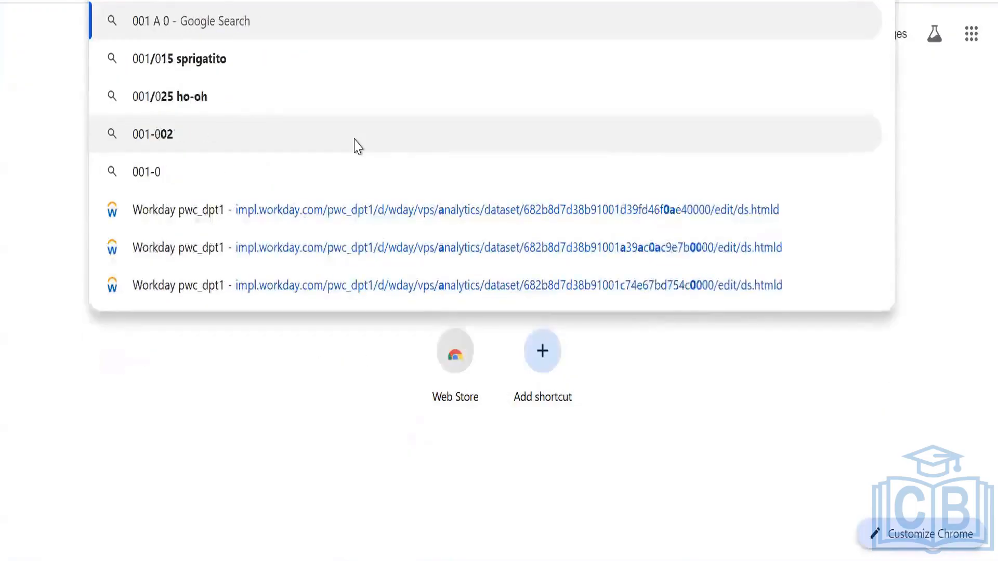
{"action": "type", "text": "20"}
{"action": "key", "text": "BackSpace"}
{"action": "key", "text": "BackSpace"}
{"action": "type", "text": "10"}
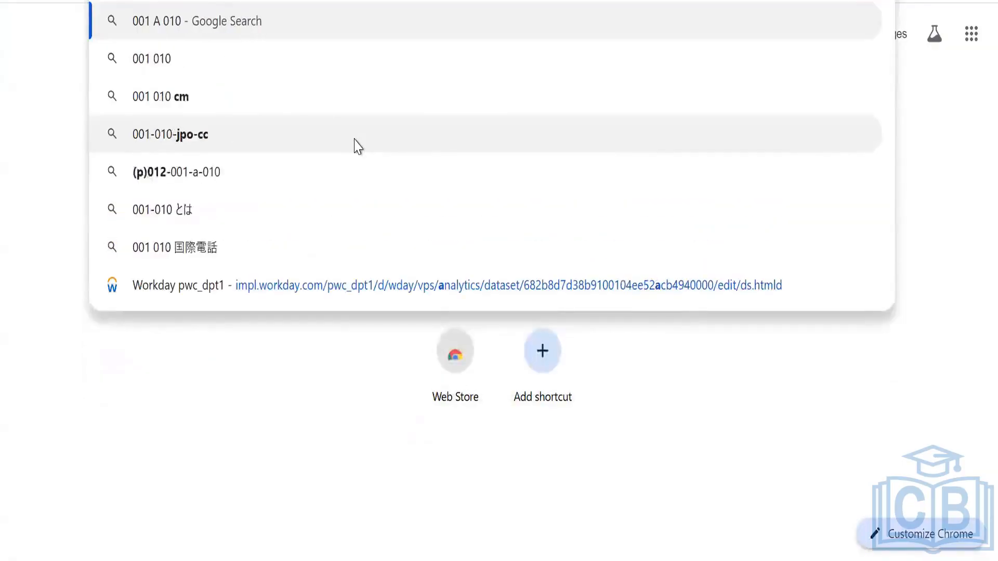
{"action": "type", "text": " B"}
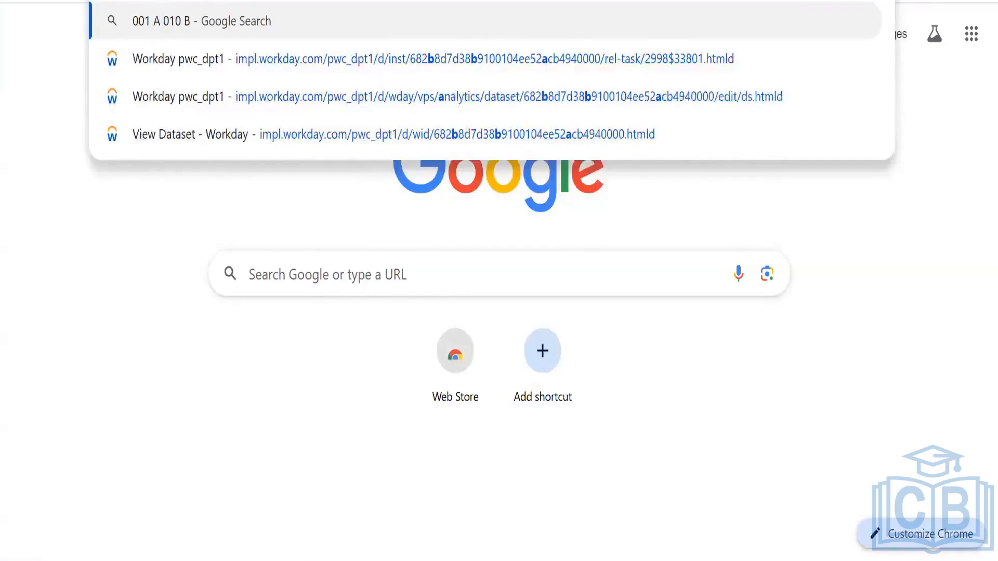
- Replace the sample text with "A 001" and rewrite it in reverse order as "001 A"
{"action": "type", "text": "A"}
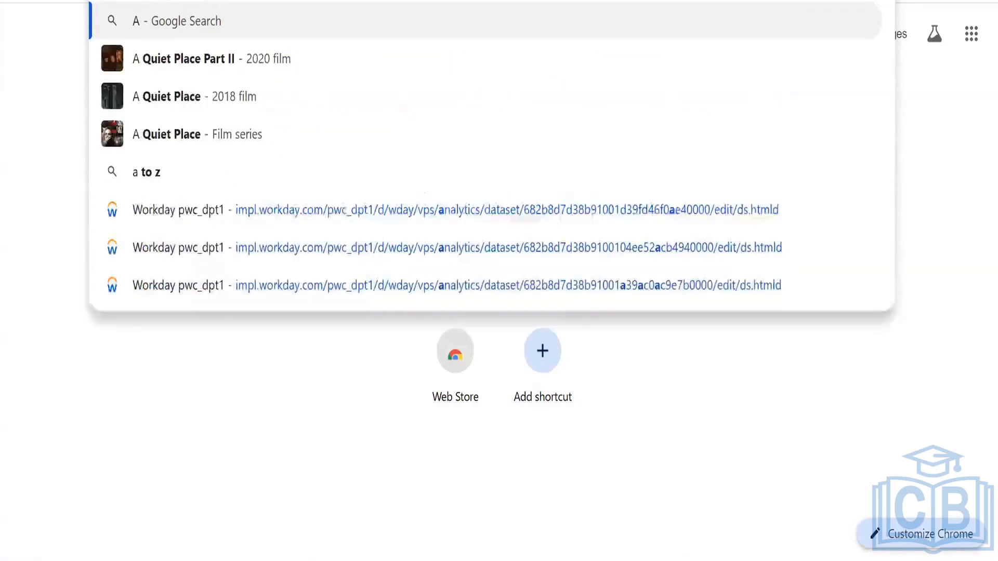
{"action": "type", "text": " 00"}
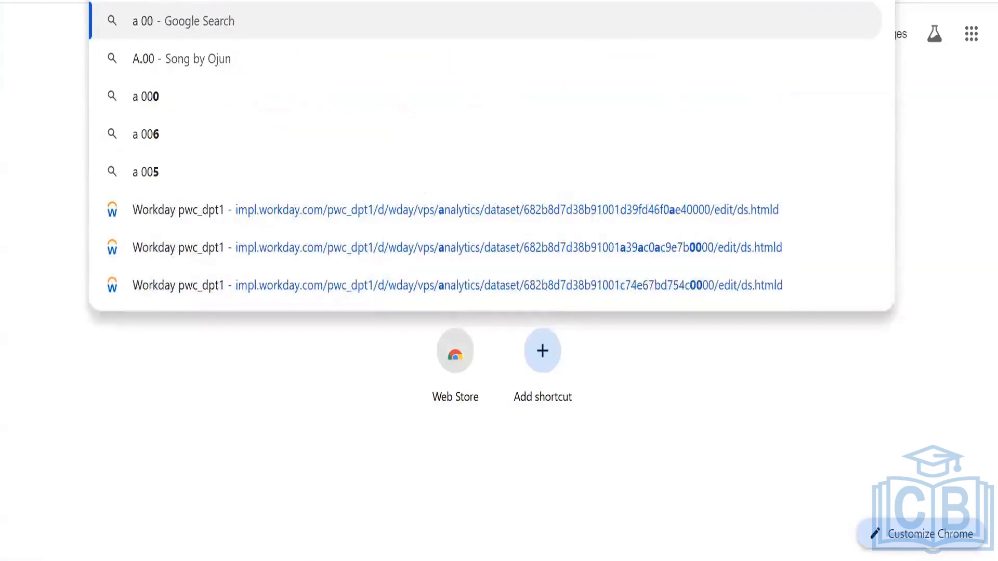
{"action": "type", "text": "1"}
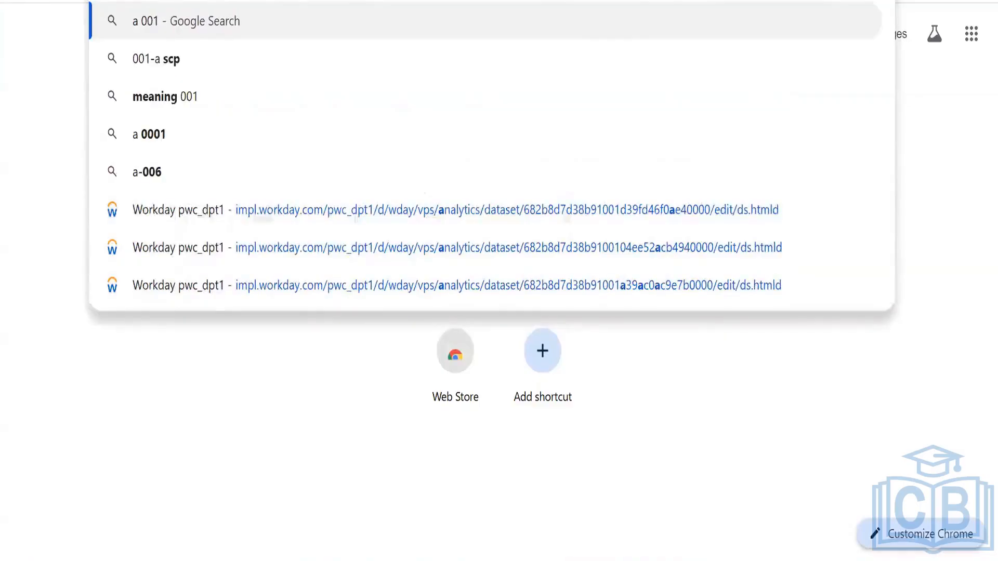
{"action": "key", "text": "ctrl+a"}
{"action": "type", "text": "001"}
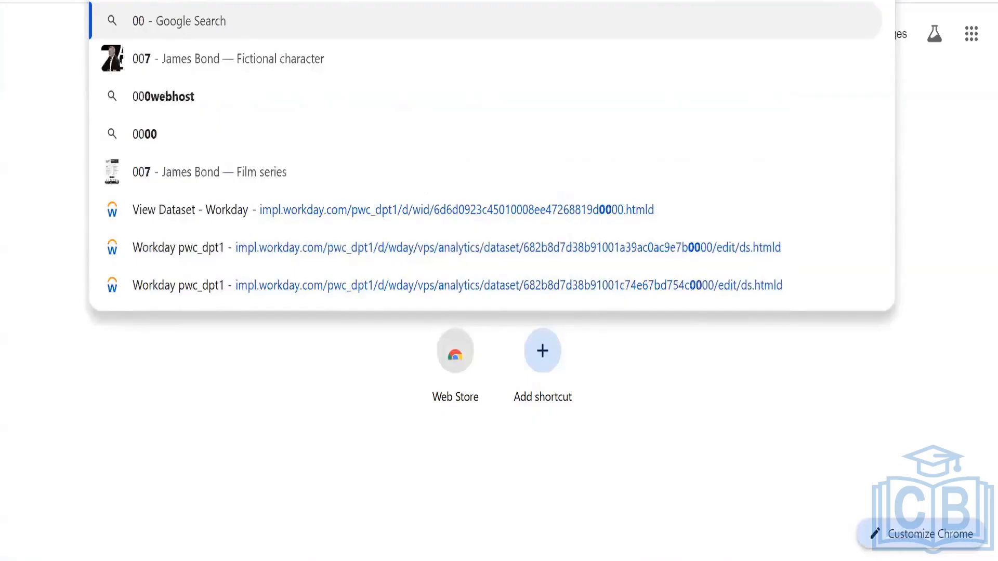
{"action": "type", "text": " A"}
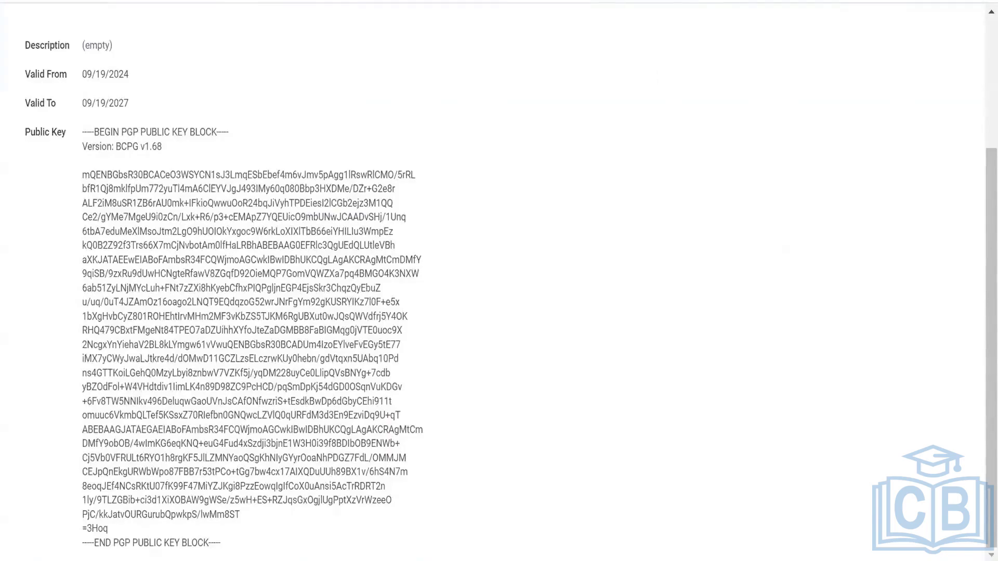
- Return to the SAP to WD Load connection and close the PGP Private Key Pair preview
{"action": "key", "text": "ctrl+t"}
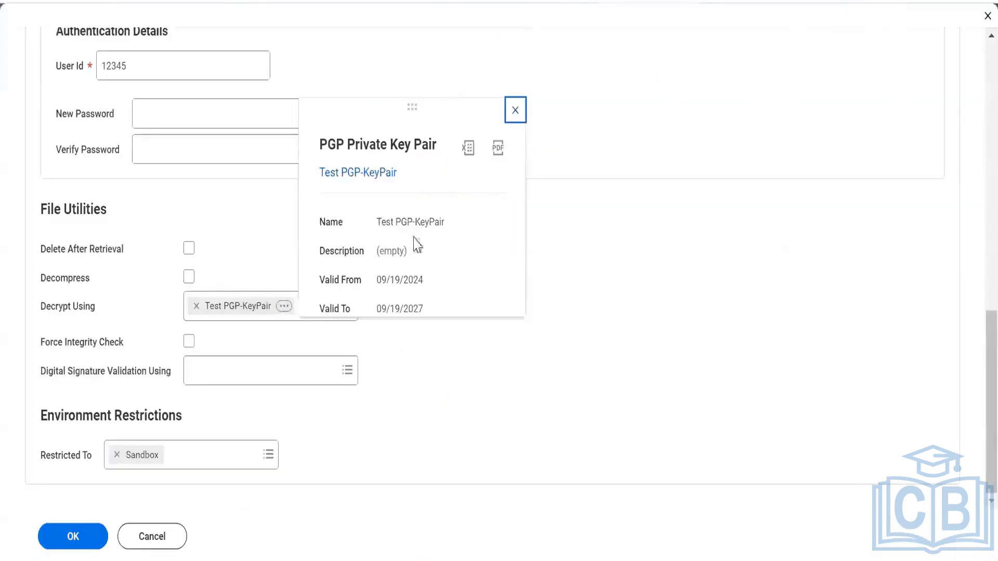
{"action": "left_click", "coordinate": [515, 111]}
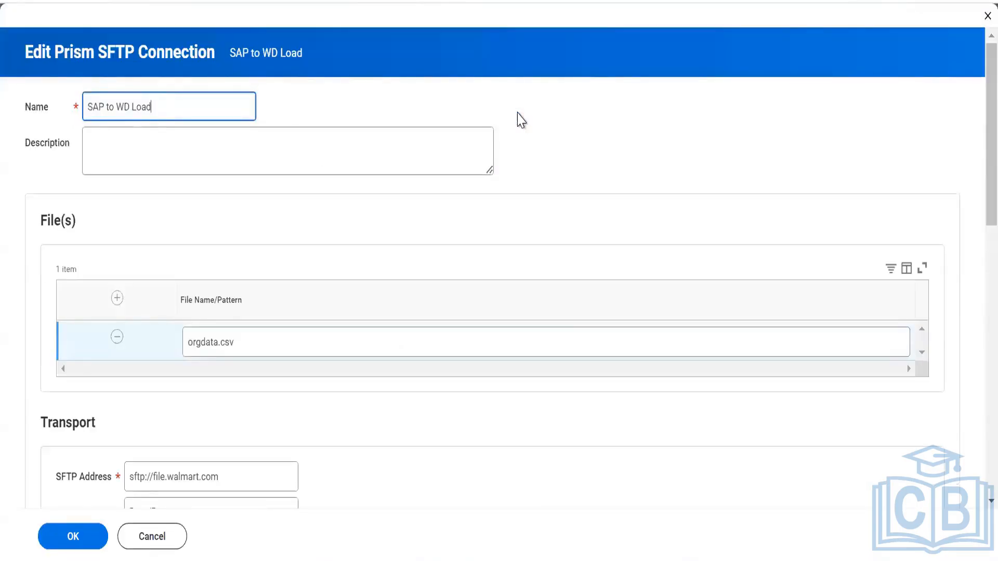
- Examine the certificates offered for Digital Signature Validation Using in the connection's File Utilities without selecting one
{"action": "scroll", "coordinate": [520, 119], "scroll_direction": "down", "scroll_amount": 12}
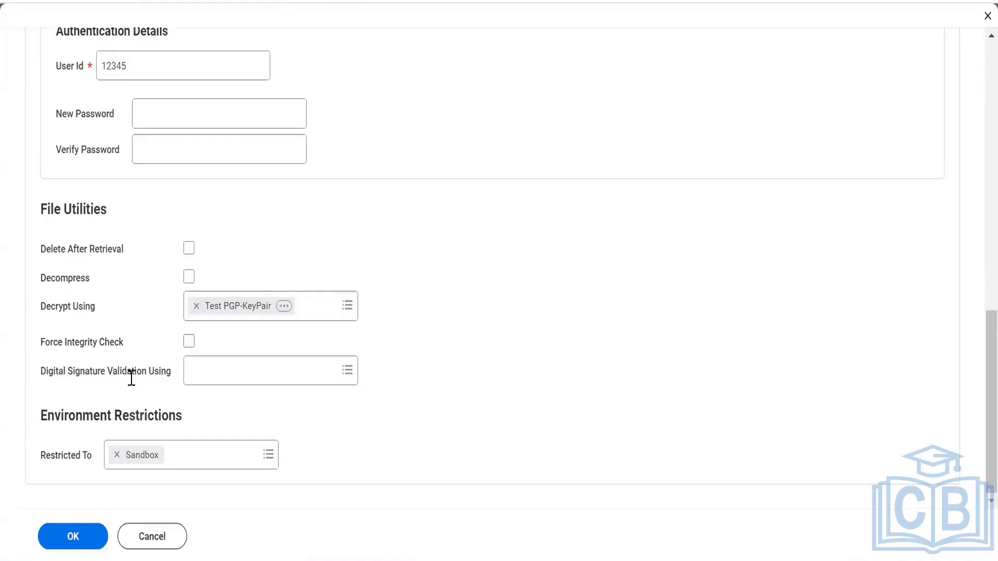
{"action": "left_click", "coordinate": [198, 377]}
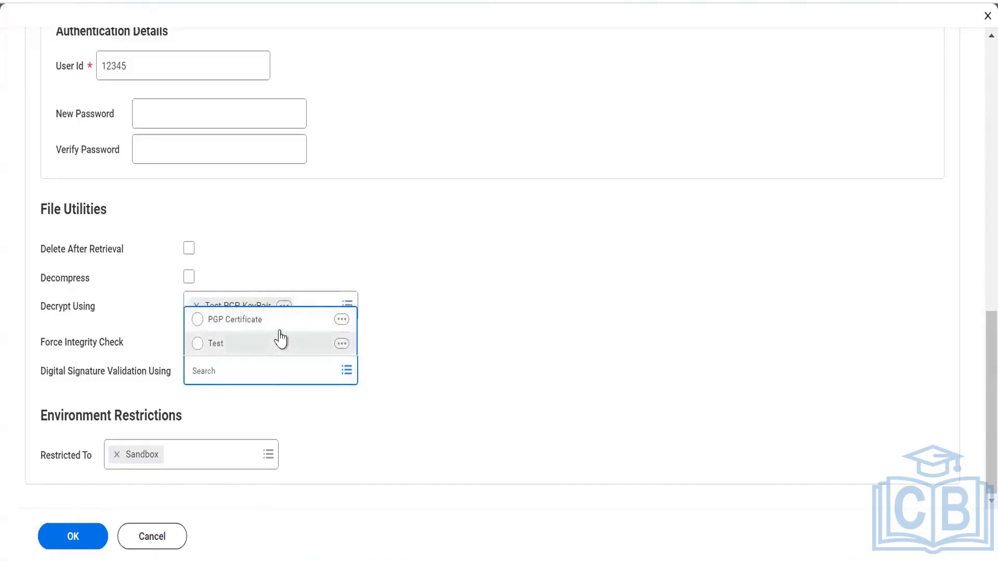
{"action": "left_click", "coordinate": [435, 345]}
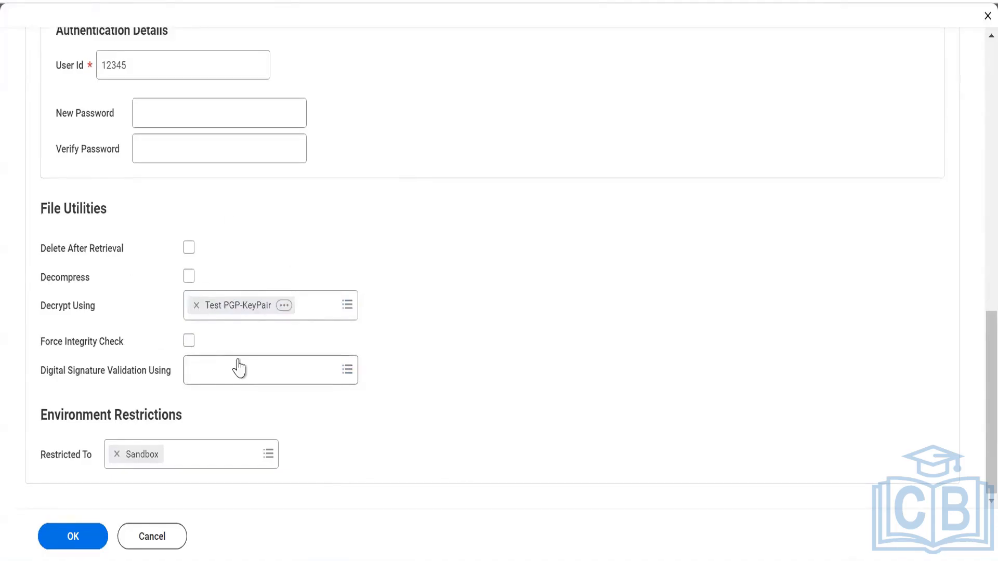
- Add Implementation alongside Sandbox to the connection's environment restrictions
{"action": "left_click", "coordinate": [185, 460]}
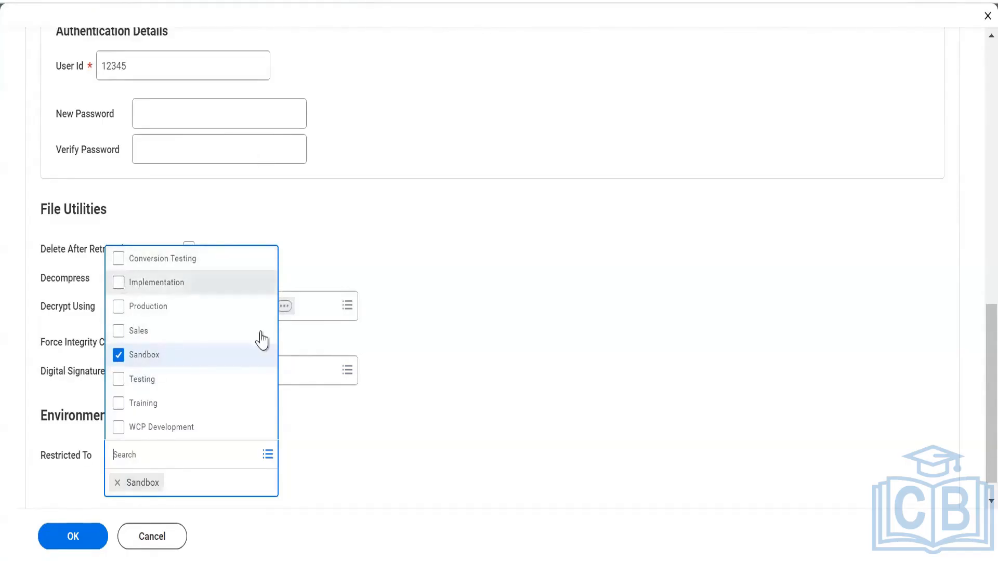
{"action": "scroll", "coordinate": [374, 301], "scroll_direction": "up", "scroll_amount": 10}
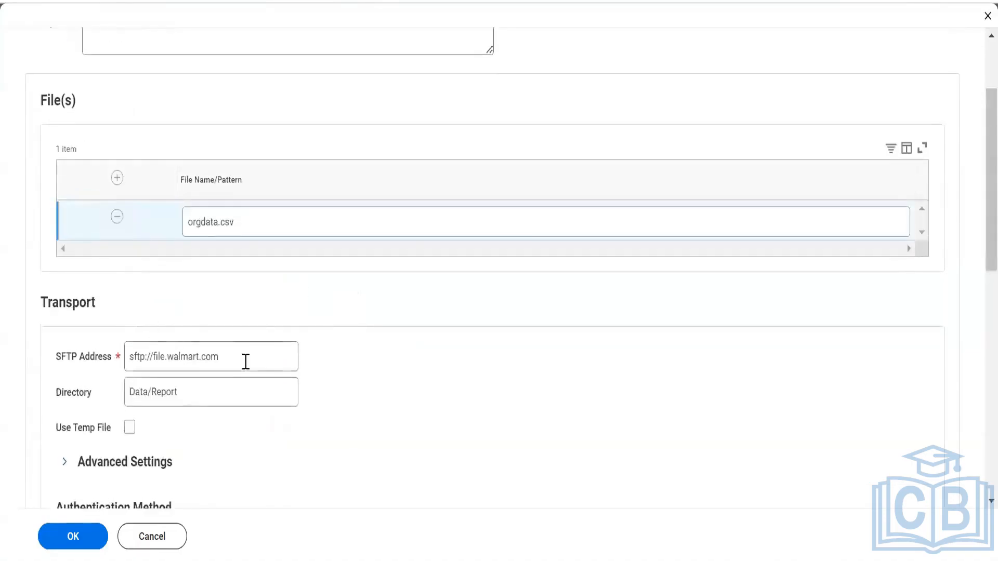
{"action": "scroll", "coordinate": [78, 382], "scroll_direction": "down", "scroll_amount": 10}
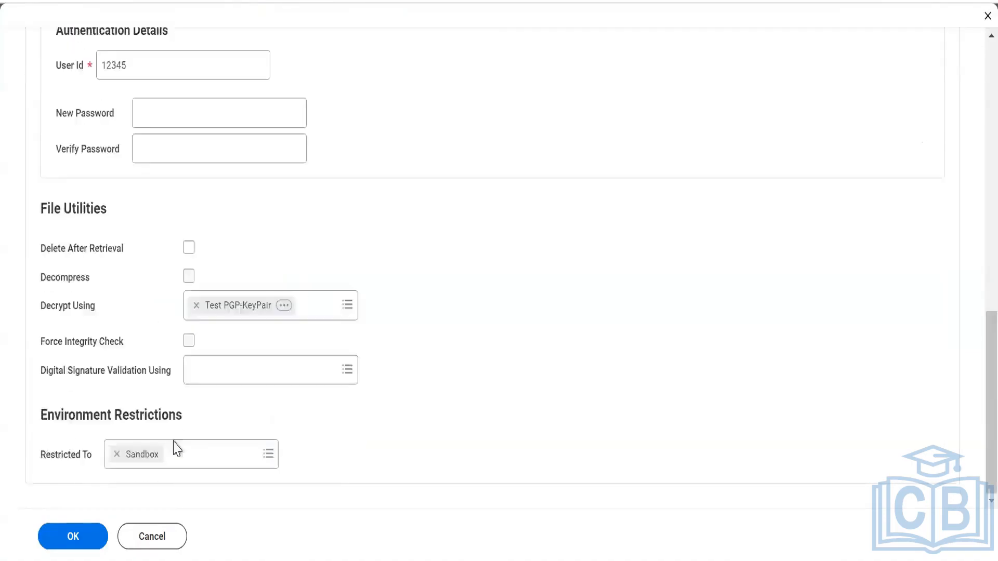
{"action": "left_click", "coordinate": [189, 453]}
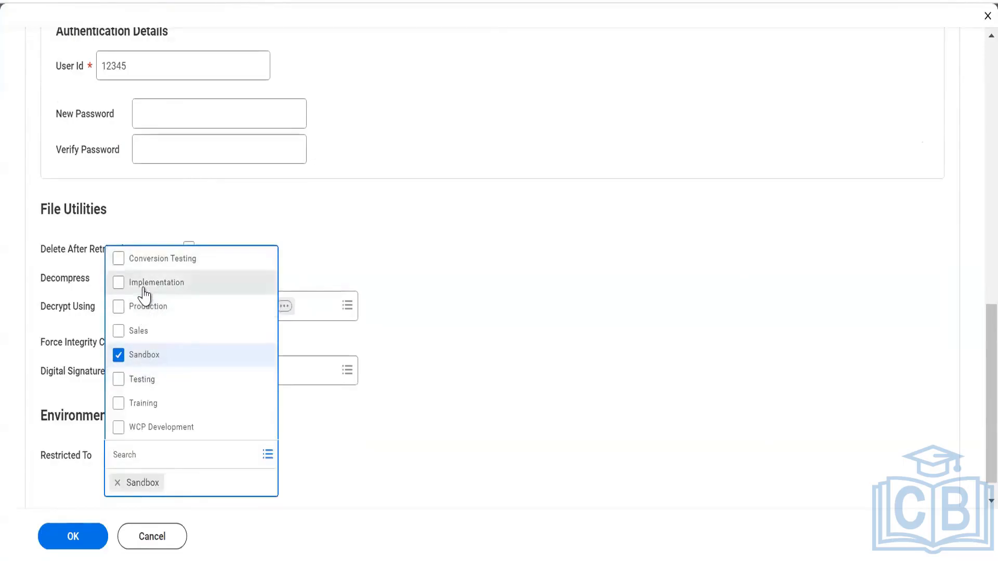
{"action": "left_click", "coordinate": [142, 282]}
{"action": "left_click", "coordinate": [538, 326]}
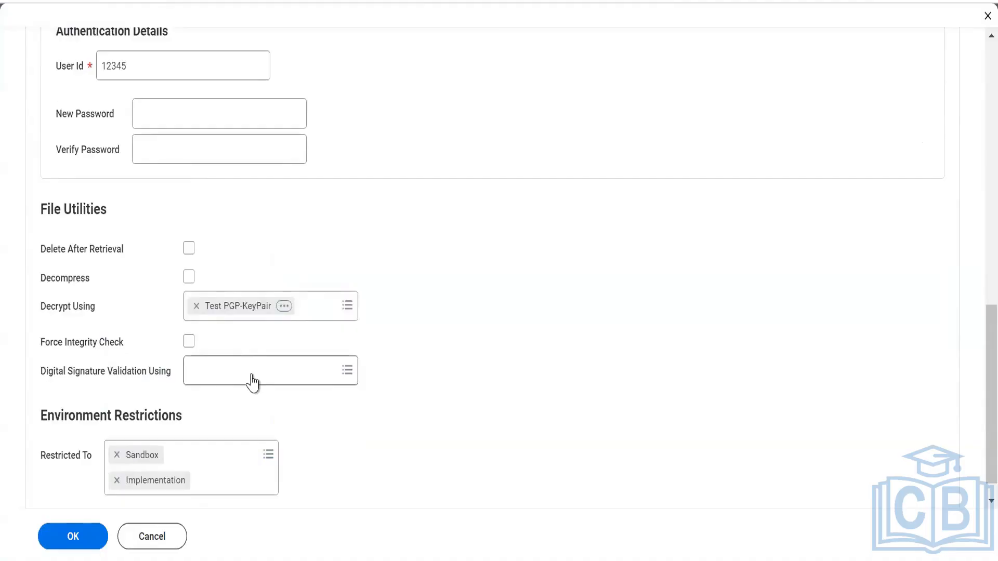
- Try test and prod subfolders in the transport directory, leaving the path as Data/Report/
{"action": "scroll", "coordinate": [252, 383], "scroll_direction": "up", "scroll_amount": 10}
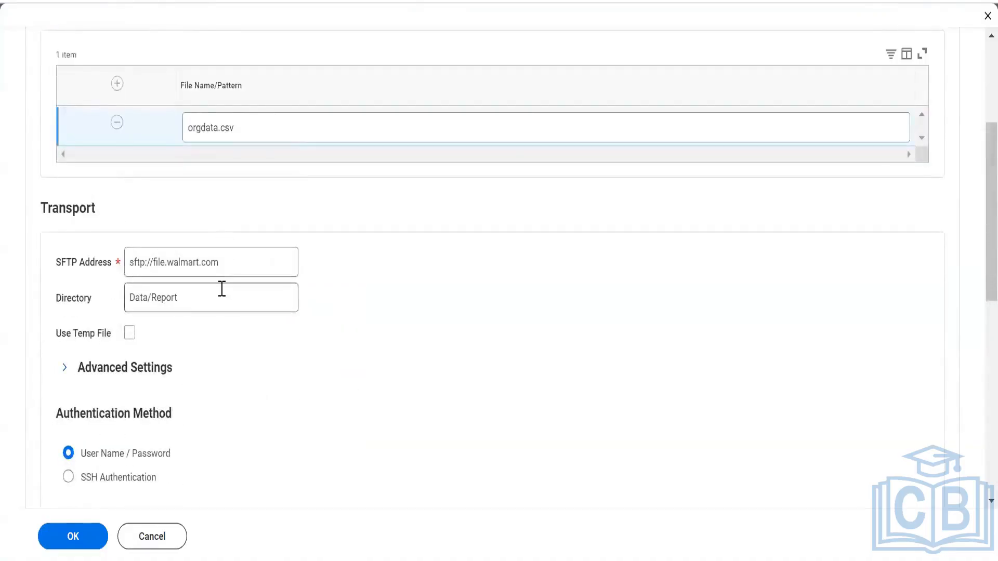
{"action": "left_click", "coordinate": [222, 288]}
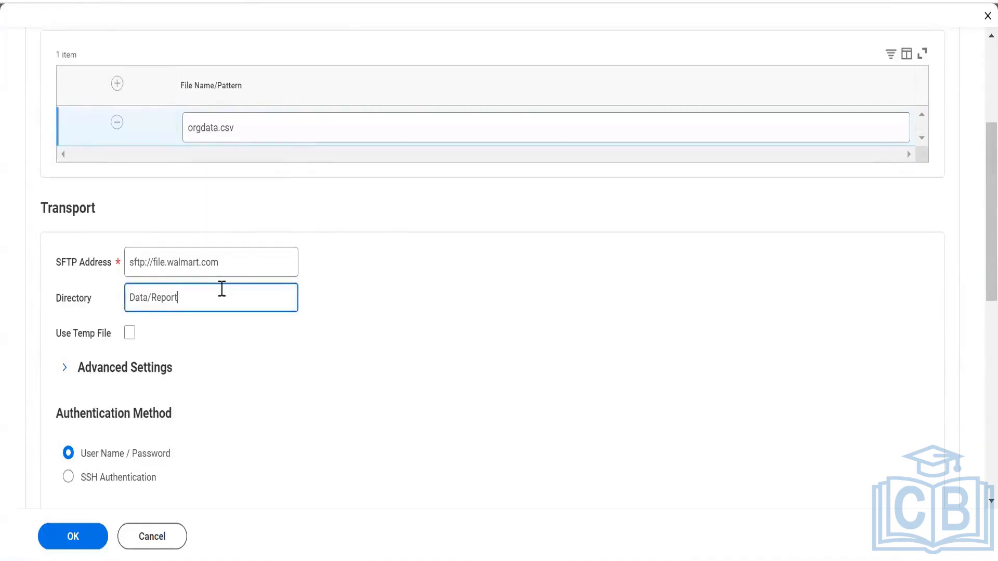
{"action": "type", "text": "/test"}
{"action": "key", "text": "BackSpace"}
{"action": "type", "text": "t"}
{"action": "key", "text": "BackSpace"}
{"action": "key", "text": "BackSpace"}
{"action": "key", "text": "BackSpace"}
{"action": "key", "text": "BackSpace"}
{"action": "type", "text": "prod"}
{"action": "key", "text": "BackSpace"}
{"action": "key", "text": "BackSpace"}
{"action": "key", "text": "BackSpace"}
{"action": "key", "text": "BackSpace"}
- Examine the environments available in the Restricted To list without changing the selection
{"action": "scroll", "coordinate": [329, 385], "scroll_direction": "down", "scroll_amount": 10}
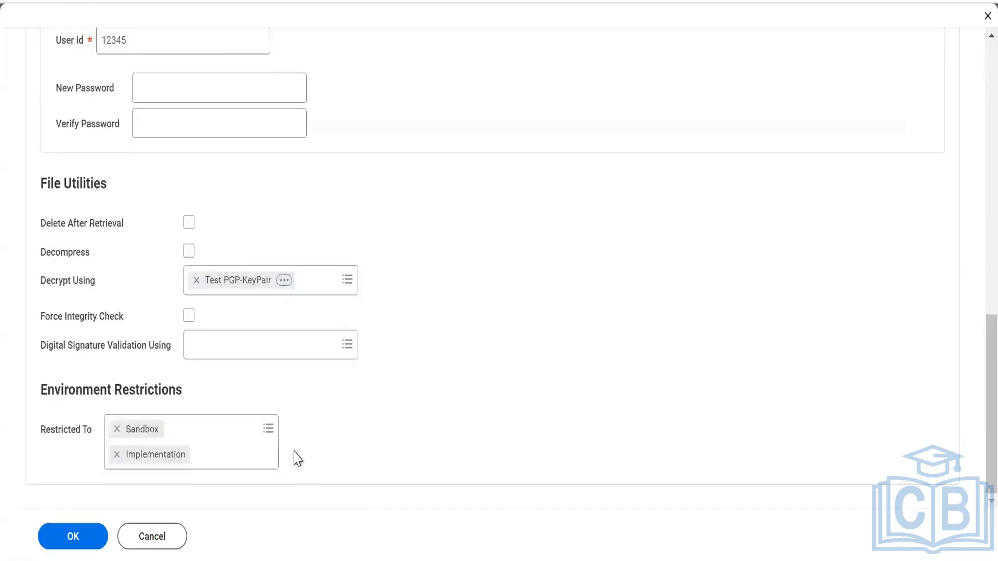
{"action": "left_click", "coordinate": [240, 437]}
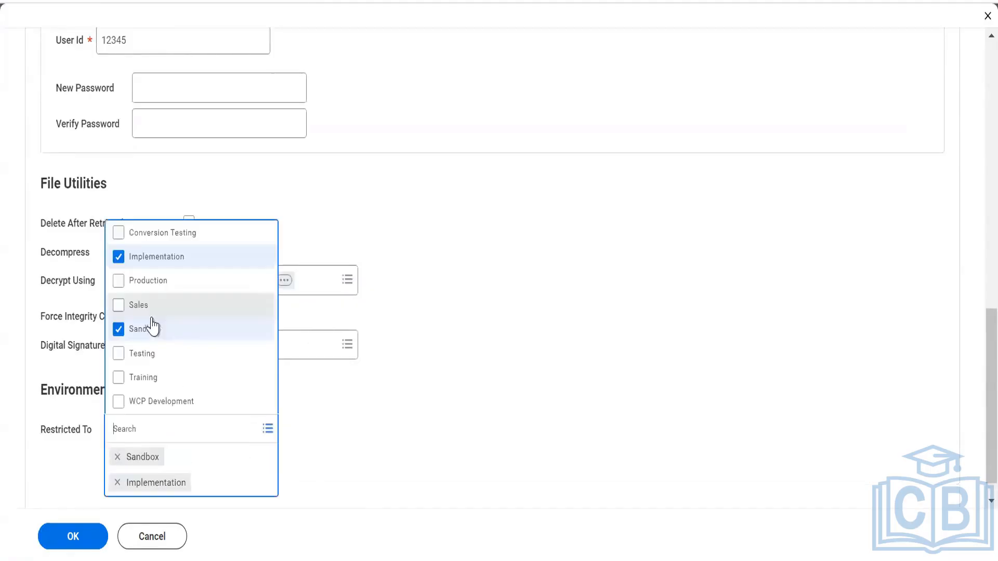
{"action": "left_click", "coordinate": [449, 286]}
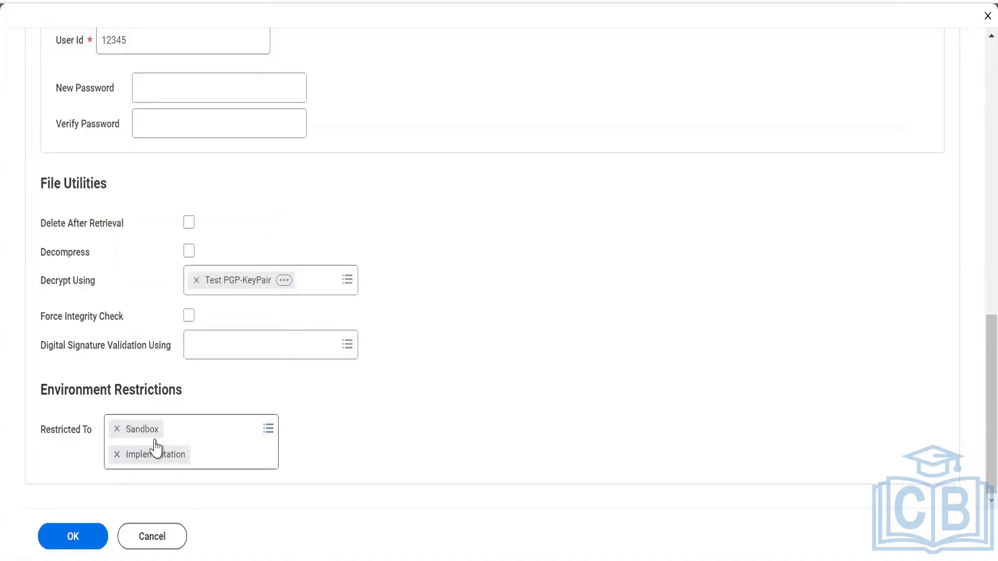
{"action": "left_click", "coordinate": [212, 426]}
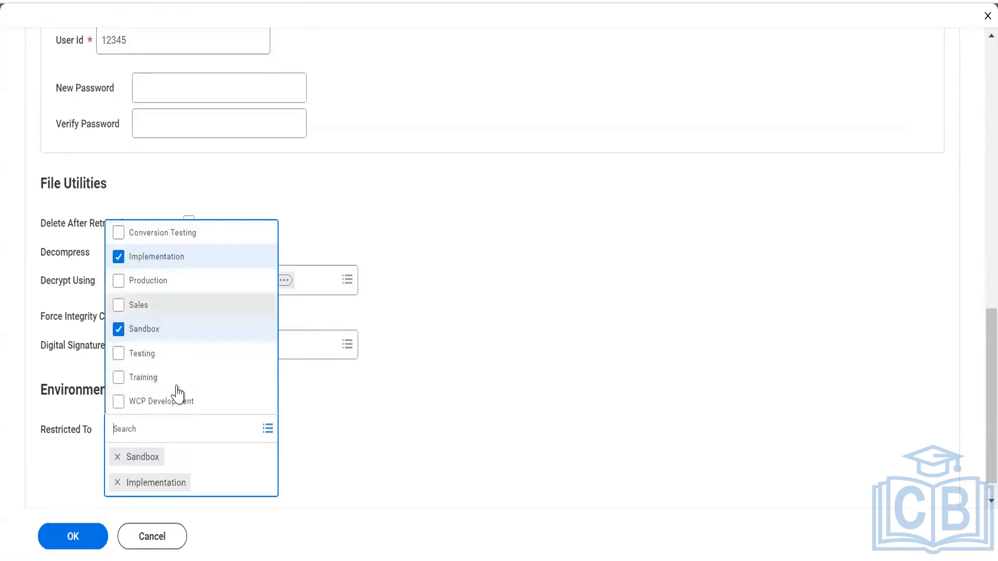
{"action": "left_click", "coordinate": [425, 253]}
- Save the SAP to WD Load connection, review its summary and return to the connections list
{"action": "scroll", "coordinate": [133, 367], "scroll_direction": "up", "scroll_amount": 10}
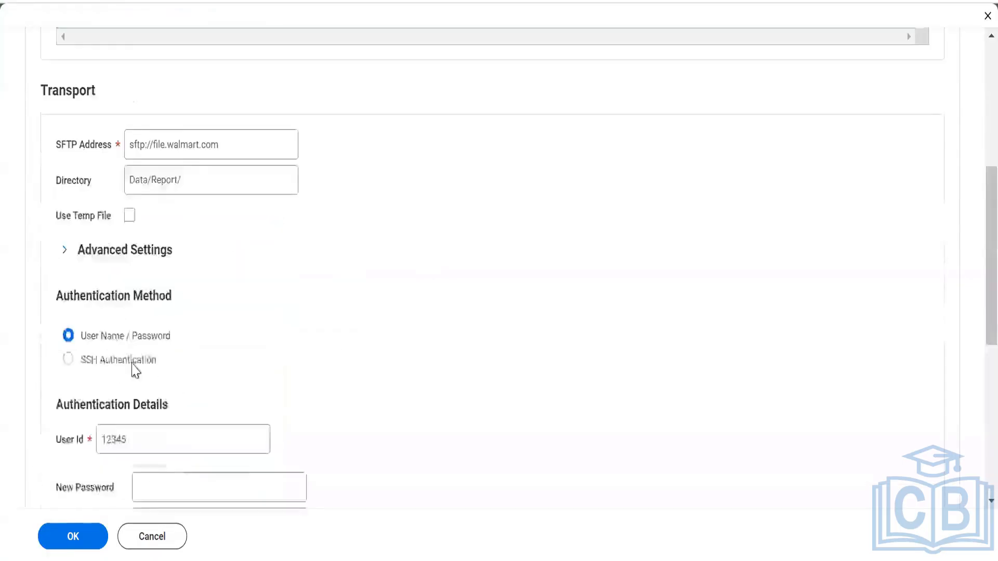
{"action": "left_click", "coordinate": [65, 544]}
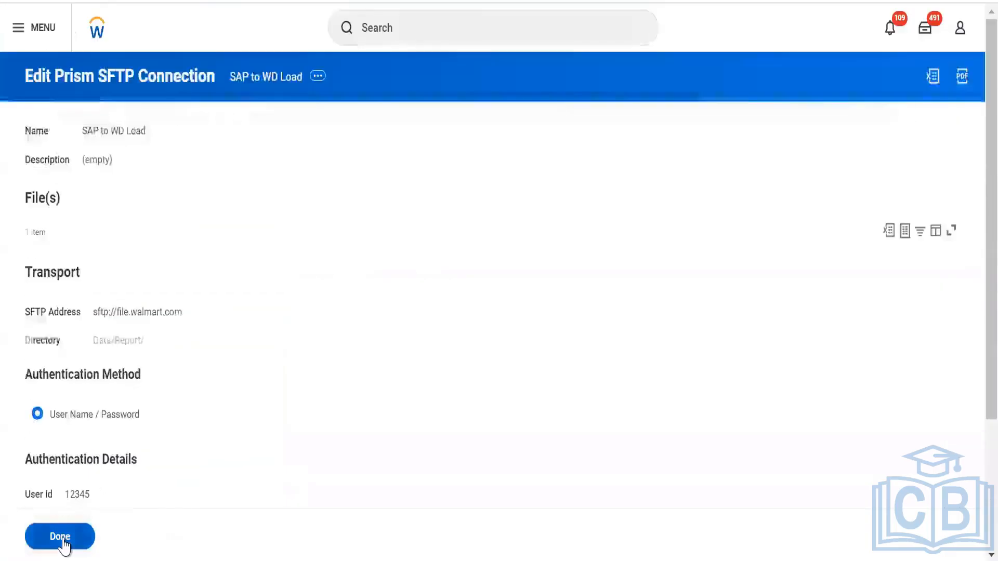
{"action": "scroll", "coordinate": [90, 350], "scroll_direction": "down", "scroll_amount": 5}
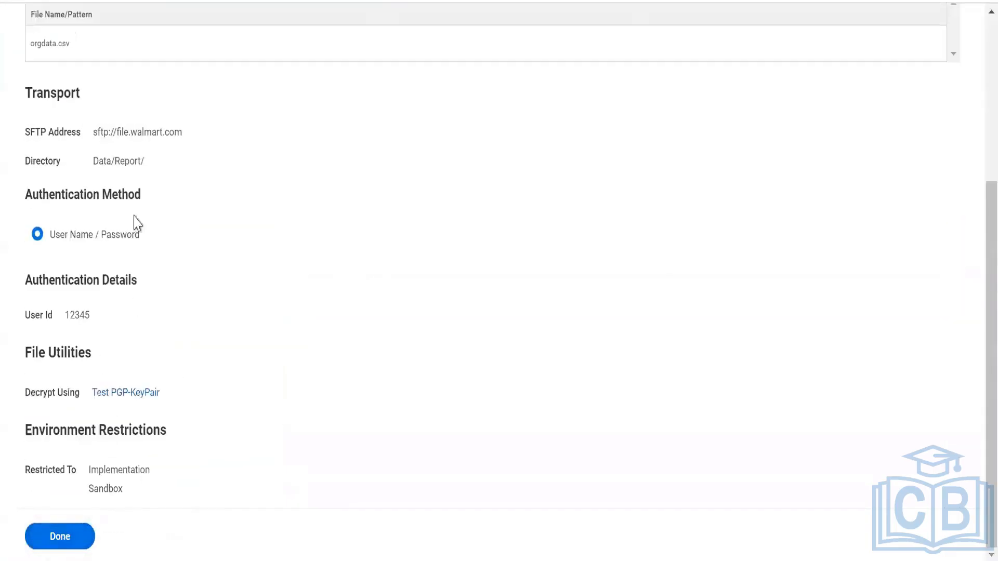
{"action": "left_click", "coordinate": [71, 534]}
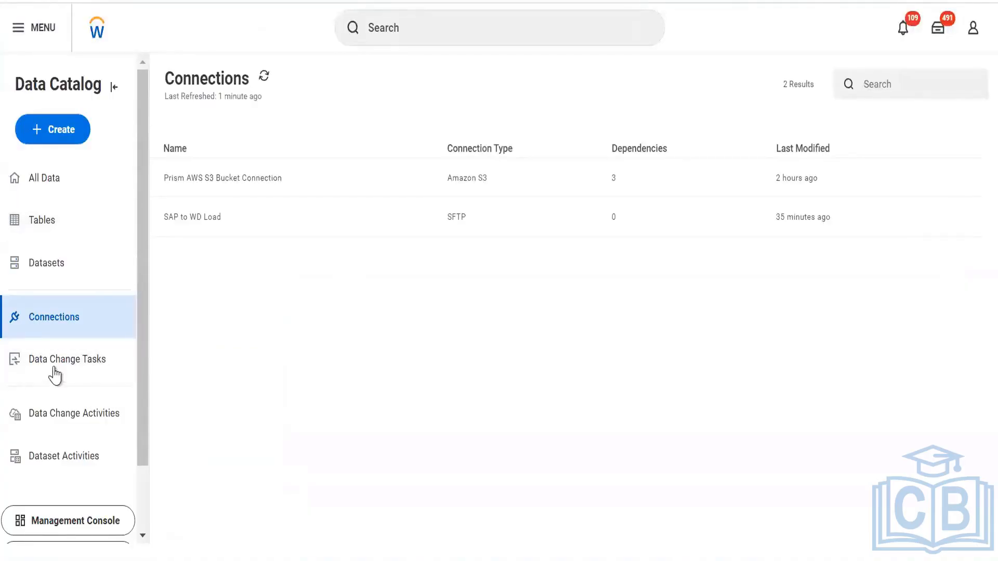
- Open the TBL DV Worker Data Load data change task for editing
{"action": "left_click", "coordinate": [77, 423]}
{"action": "left_click", "coordinate": [81, 360]}
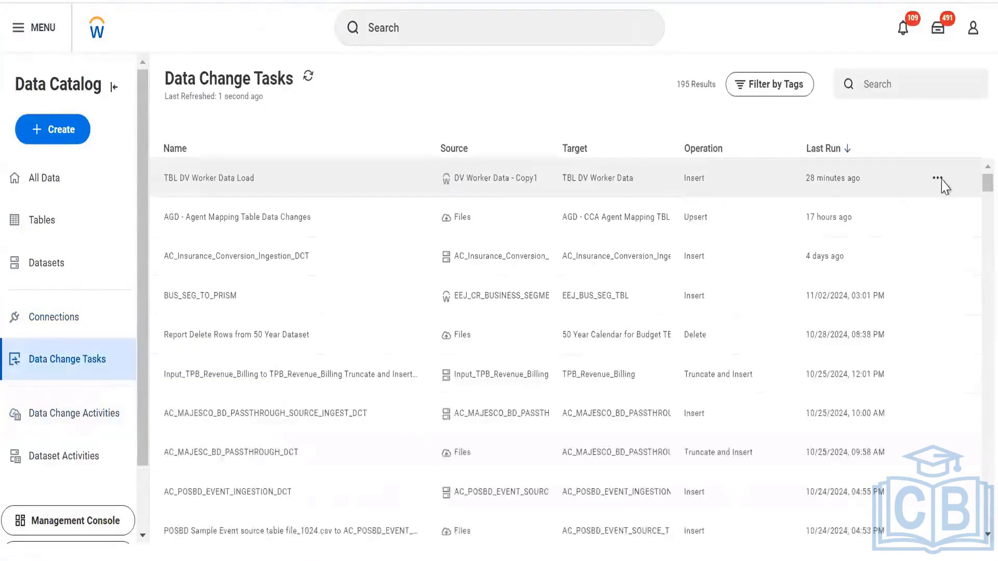
{"action": "left_click", "coordinate": [942, 181]}
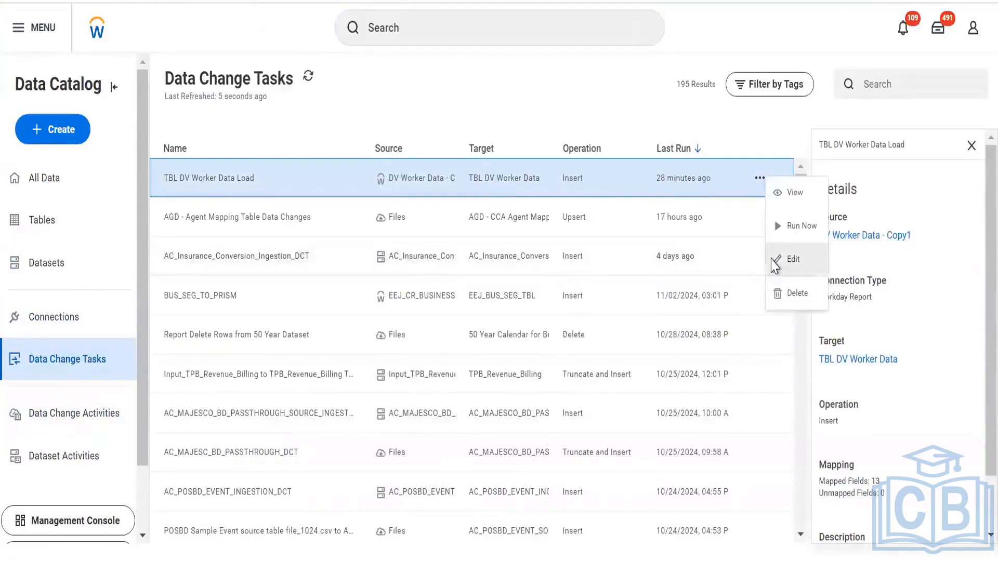
{"action": "left_click", "coordinate": [775, 259]}
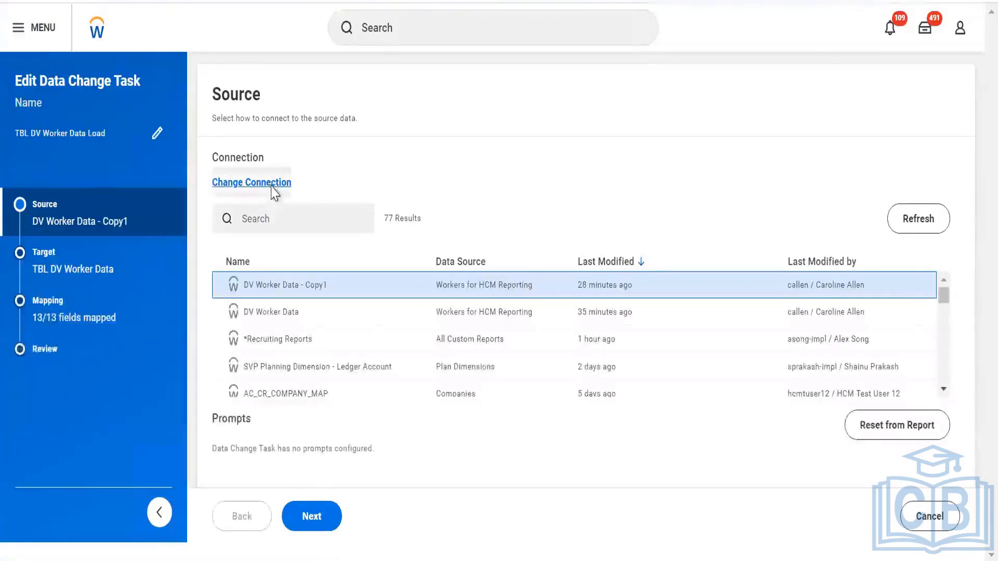
- View the SFTP connections available for the task's source and return to the connection type choices
{"action": "left_click", "coordinate": [270, 184]}
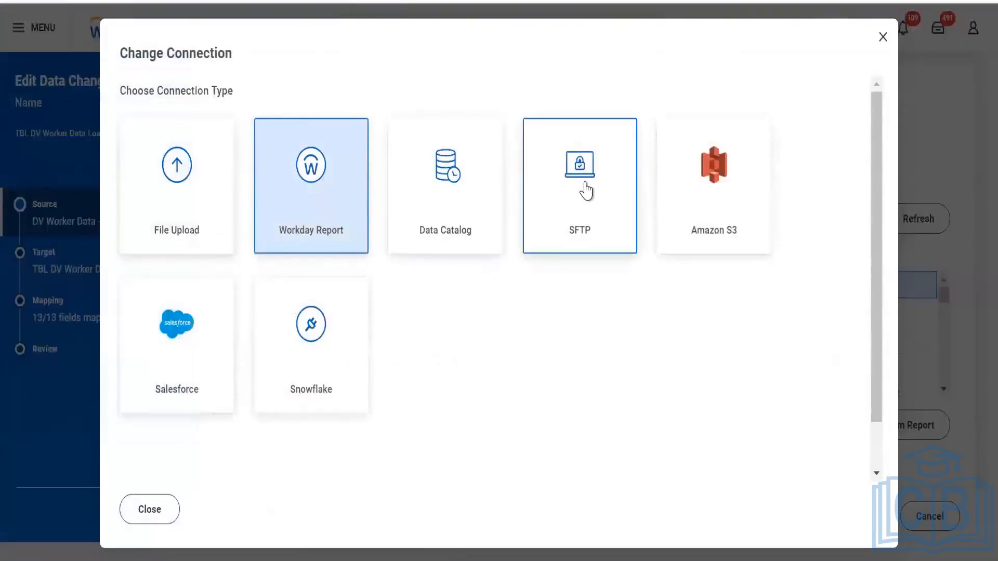
{"action": "left_click", "coordinate": [583, 189]}
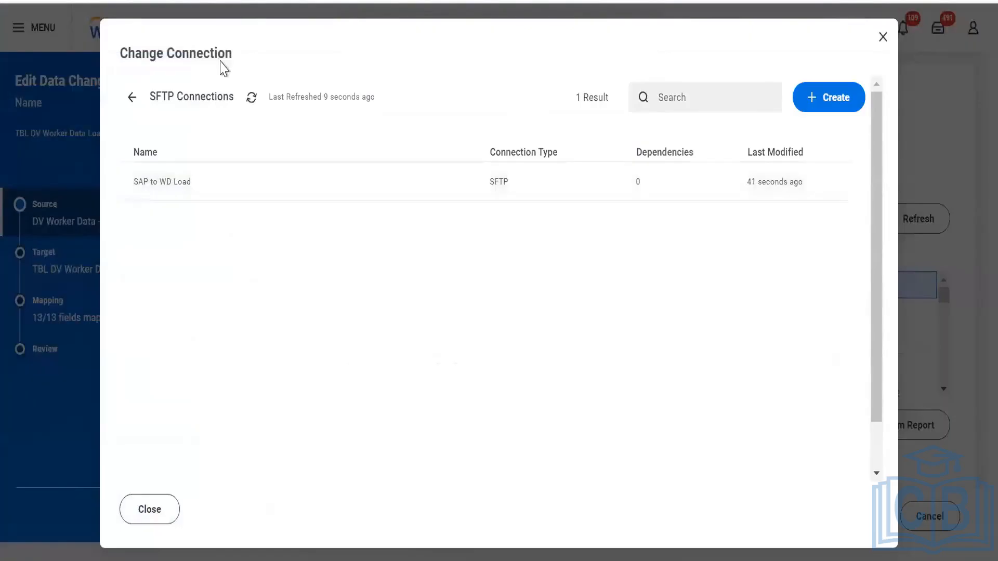
{"action": "left_click", "coordinate": [127, 98]}
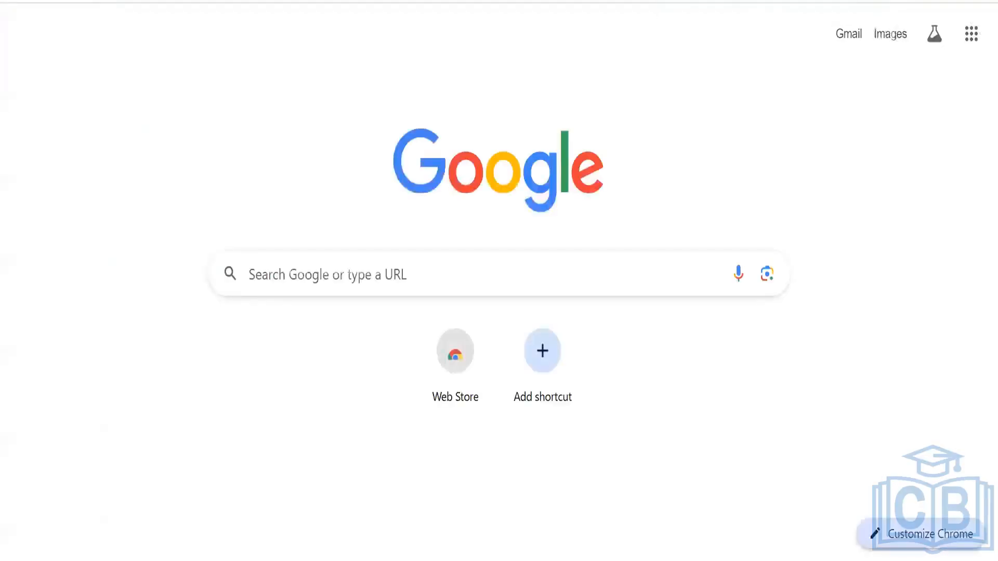
- Write "crm" in a new browser tab and return to the Workday connection type choices
{"action": "type", "text": "crm"}
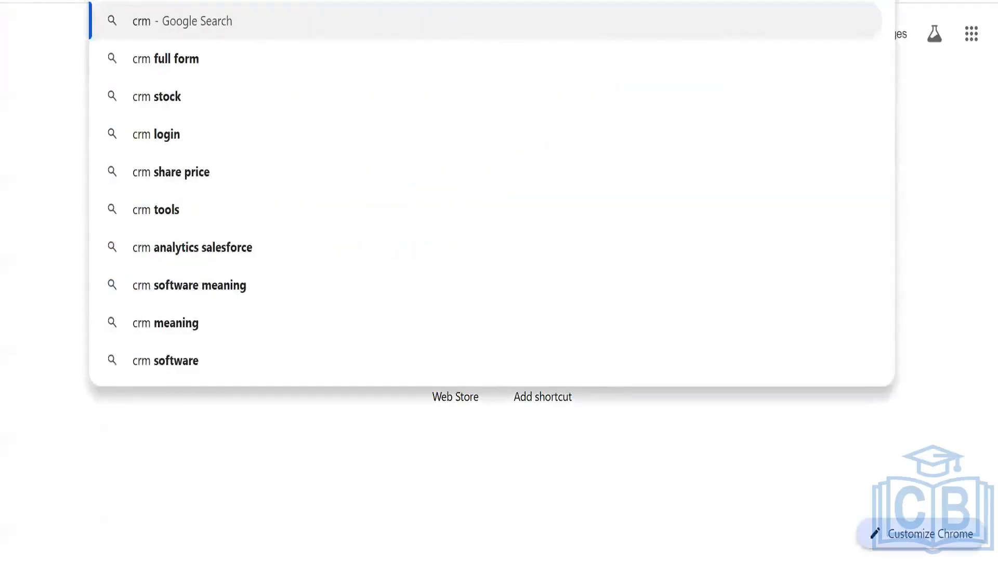
{"action": "left_click", "coordinate": [94, 58]}
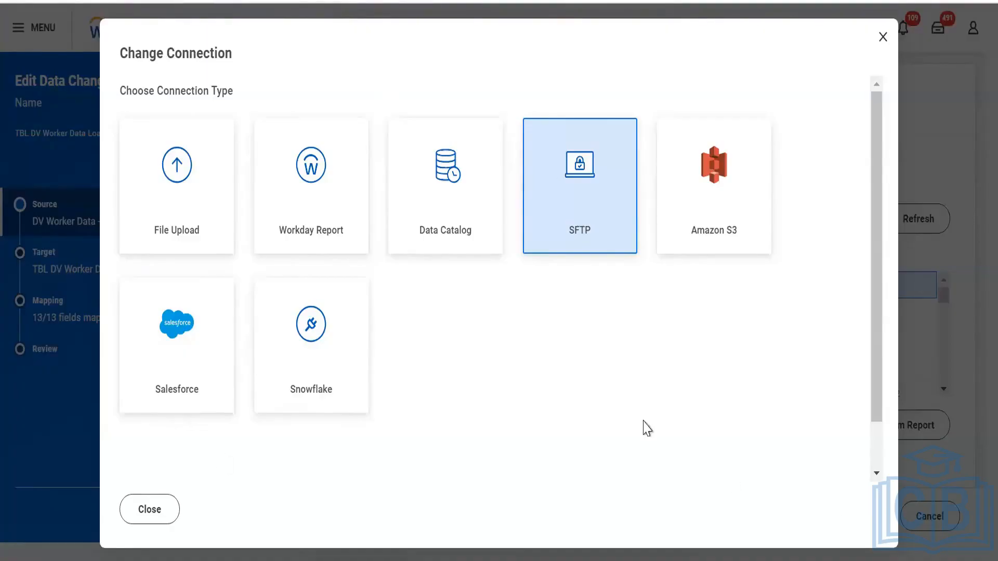
- Try to change the task's source to the SAP to WD Load SFTP connection, cancelling at the confirmation
{"action": "scroll", "coordinate": [594, 397], "scroll_direction": "down", "scroll_amount": 1}
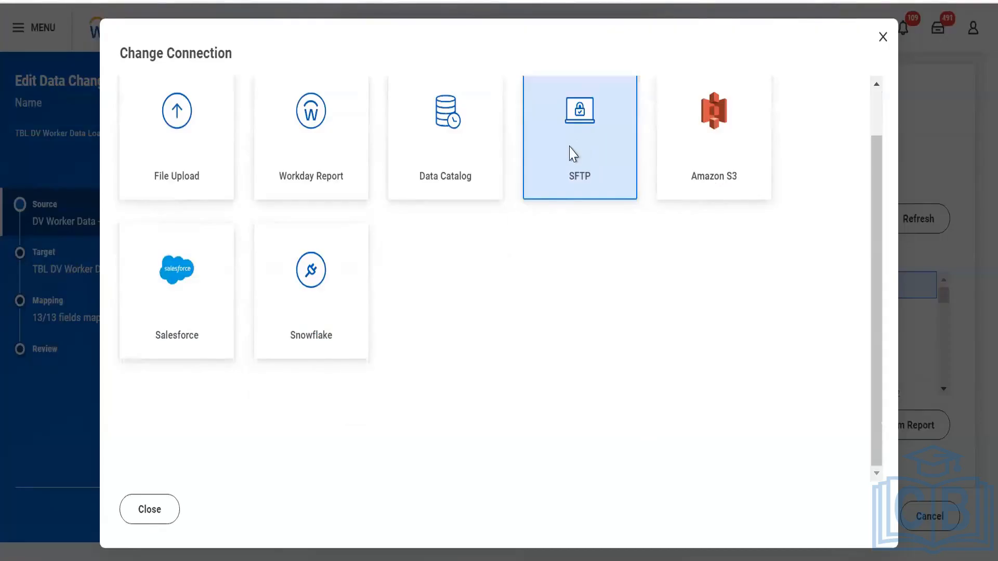
{"action": "left_click", "coordinate": [147, 509]}
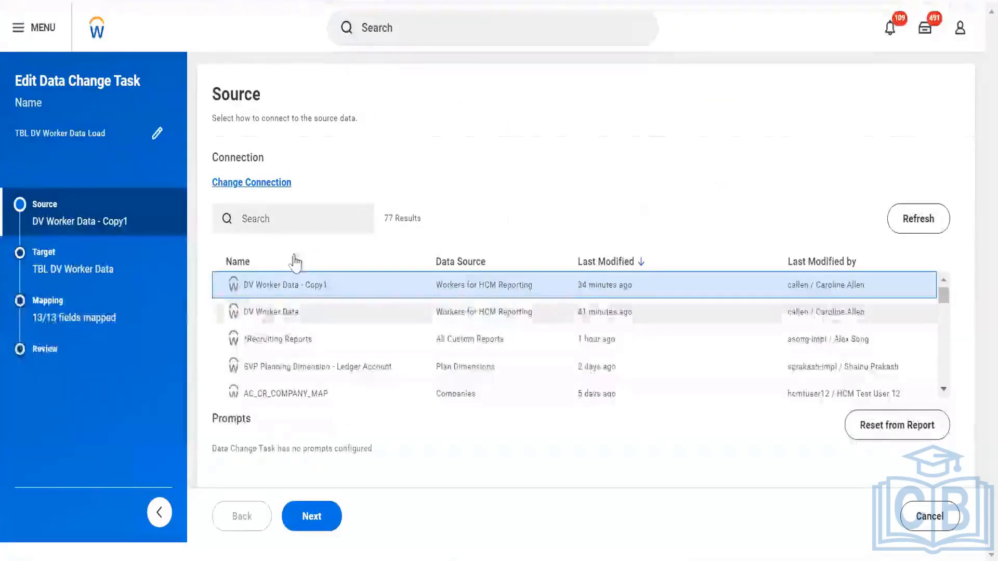
{"action": "left_click", "coordinate": [263, 184]}
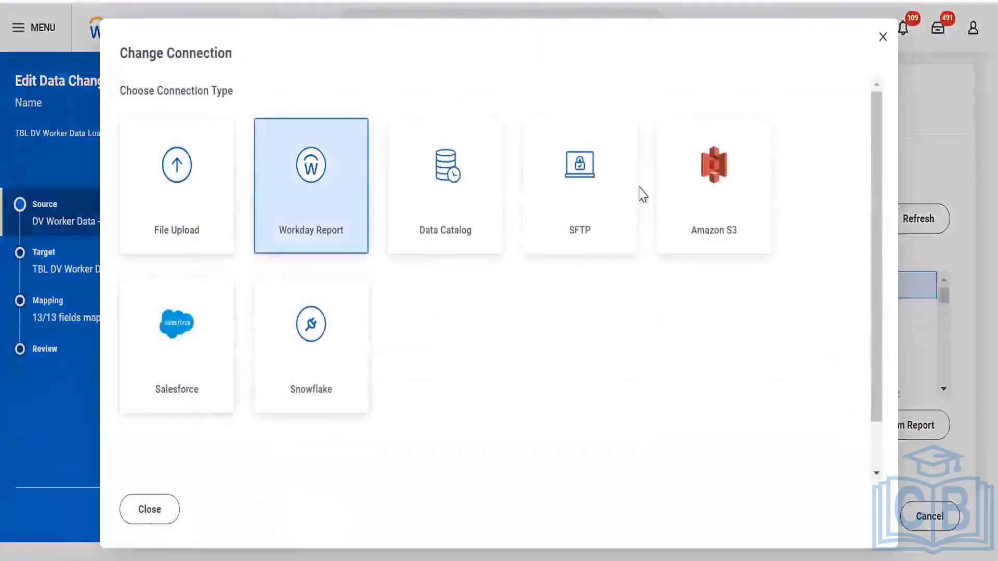
{"action": "left_click", "coordinate": [583, 189]}
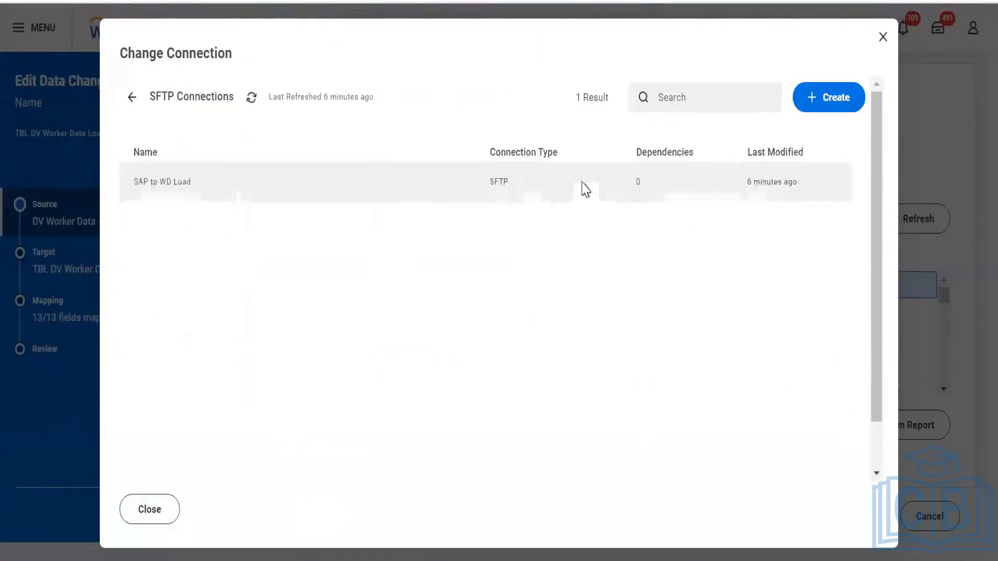
{"action": "left_click", "coordinate": [191, 183]}
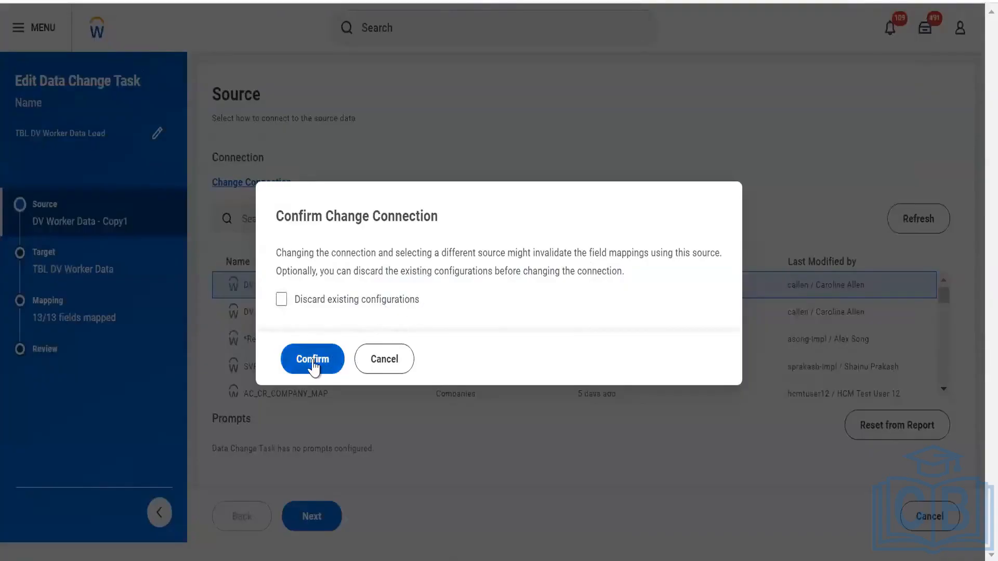
{"action": "left_click", "coordinate": [395, 368]}
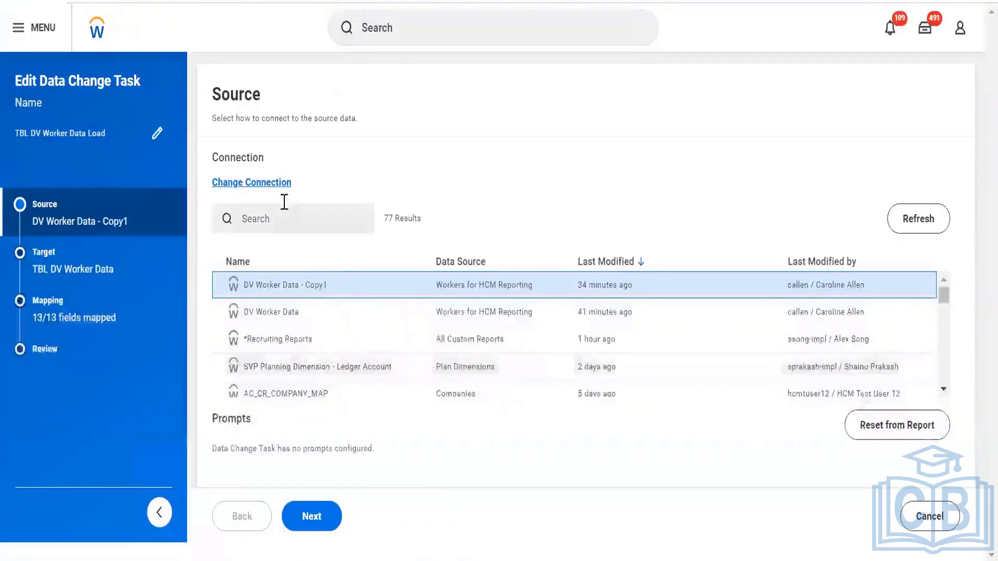
- Review the source connection types again without changing the connection, and collapse the task's step overview
{"action": "left_click", "coordinate": [278, 181]}
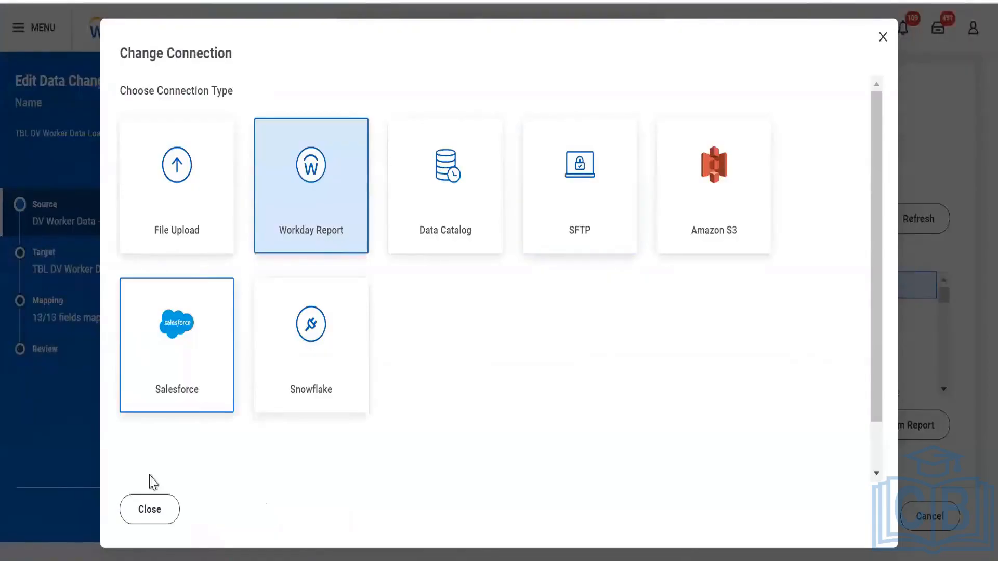
{"action": "left_click", "coordinate": [155, 506]}
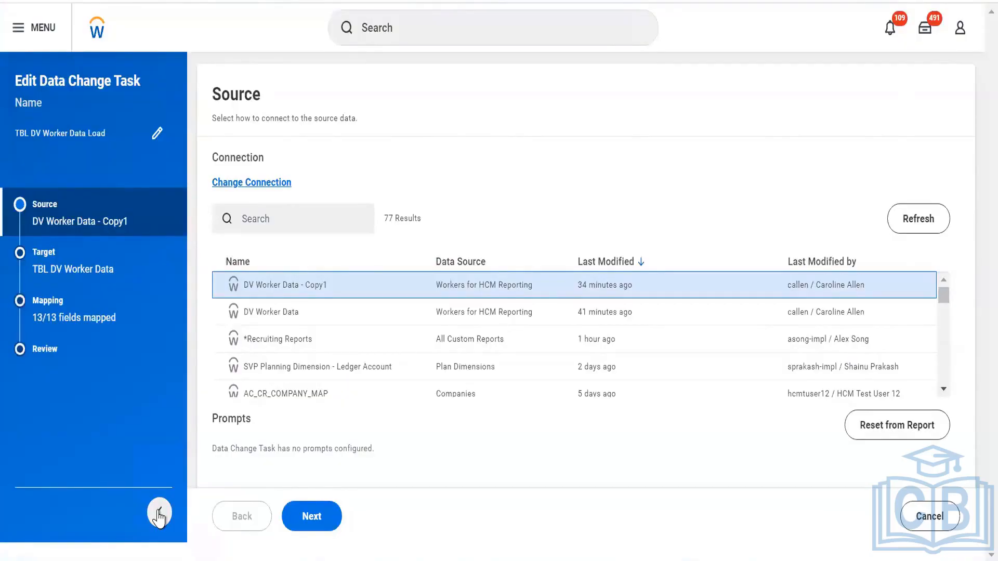
{"action": "left_click", "coordinate": [159, 514]}
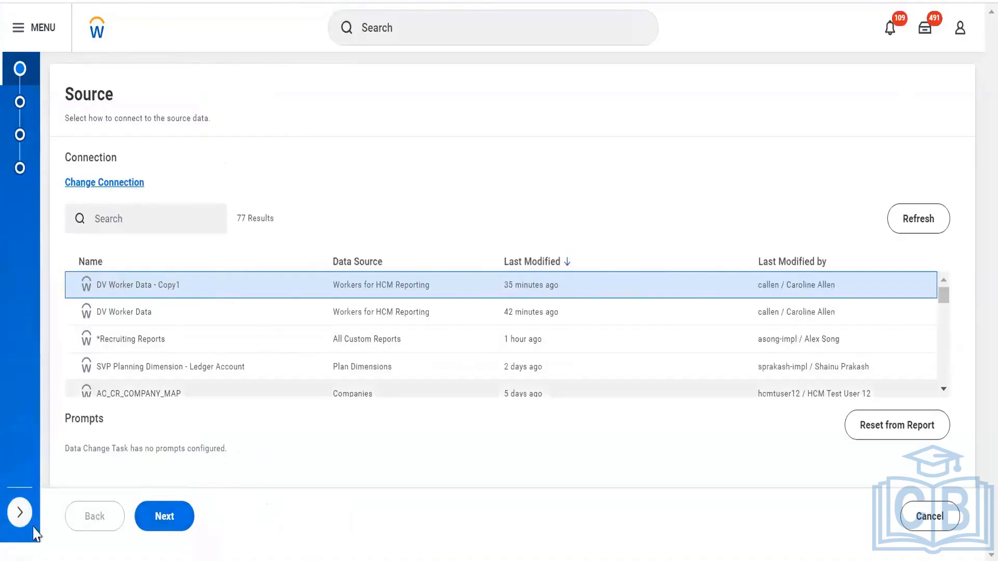
- Expand the task's step overview, open the Mapping step, and view the source field choices for Employee_ID
{"action": "left_click", "coordinate": [20, 511]}
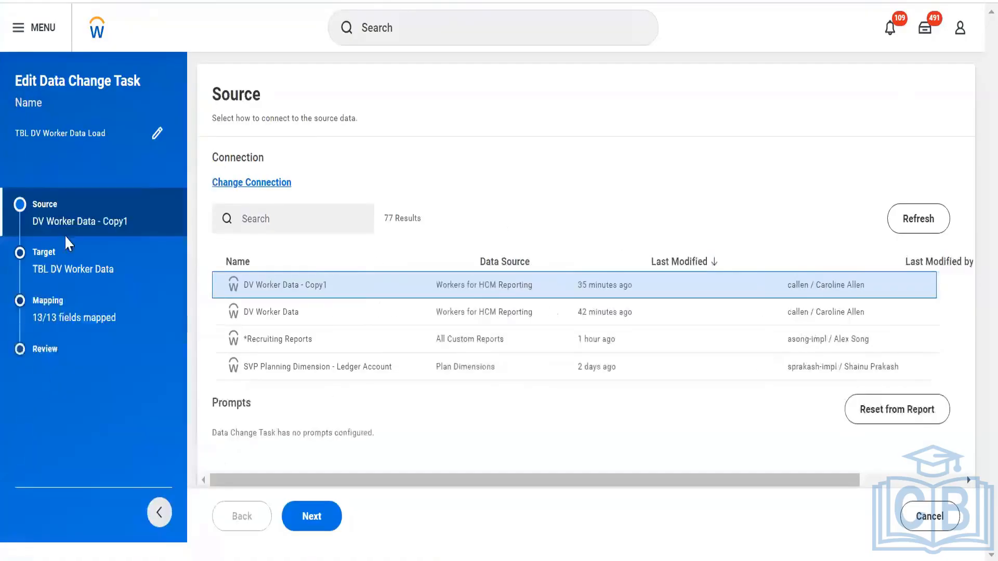
{"action": "left_click", "coordinate": [71, 305]}
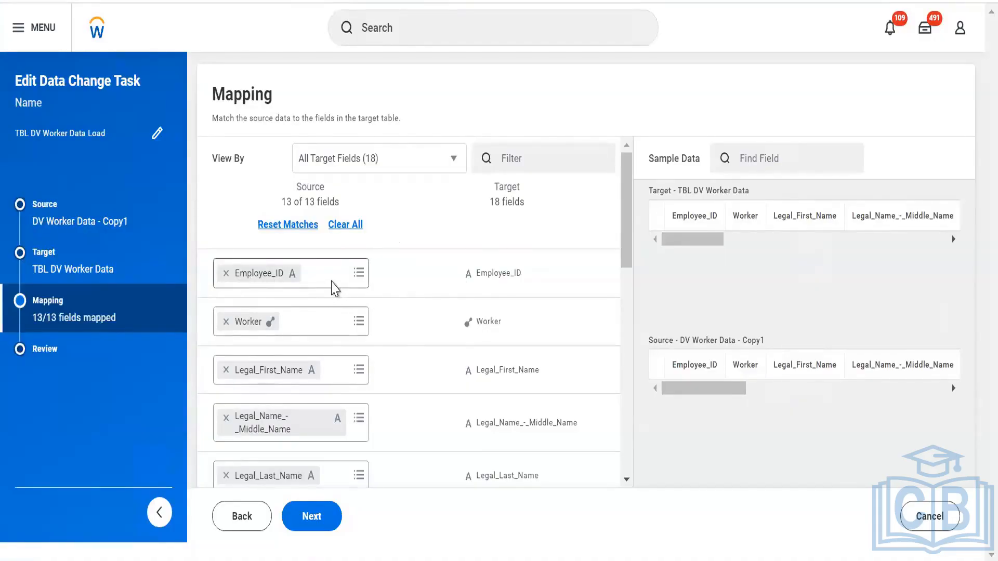
{"action": "left_click", "coordinate": [332, 286]}
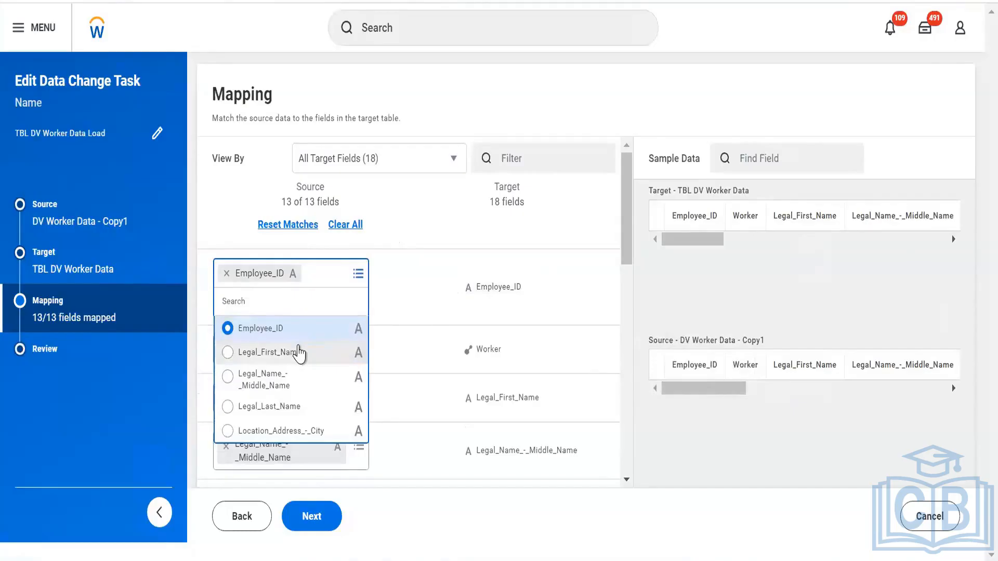
{"action": "mouse_move", "coordinate": [476, 300]}
{"action": "left_click", "coordinate": [407, 237]}
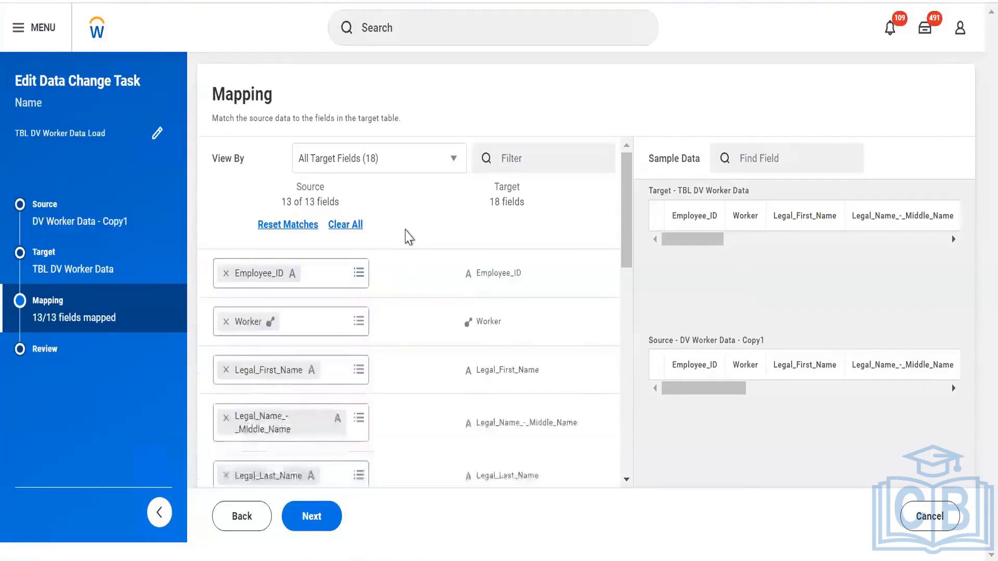
- View the source field choices for the Worker and Hire_Date target fields without changing the mapping
{"action": "scroll", "coordinate": [363, 229], "scroll_direction": "down", "scroll_amount": 3}
{"action": "left_click", "coordinate": [331, 183]}
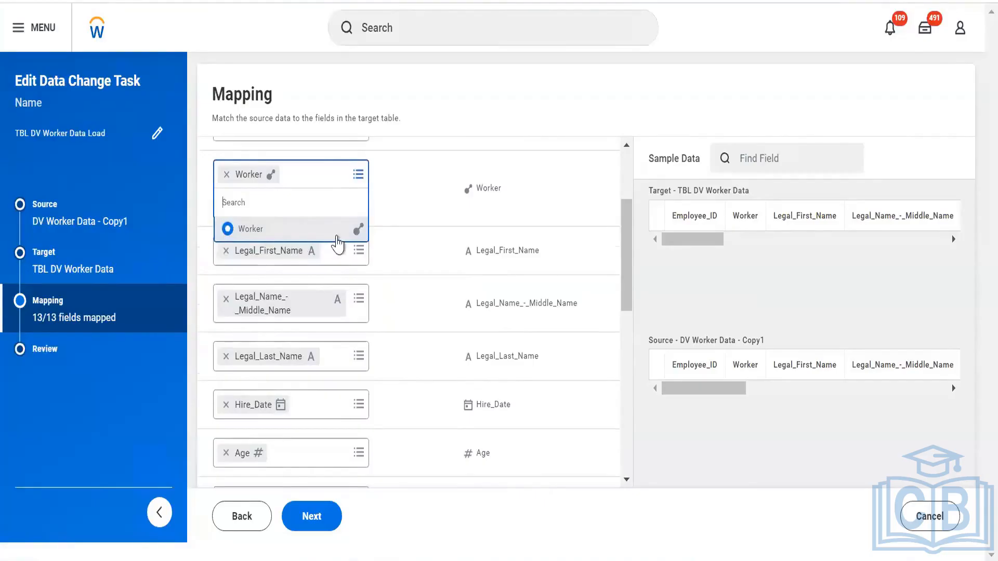
{"action": "left_click", "coordinate": [331, 413]}
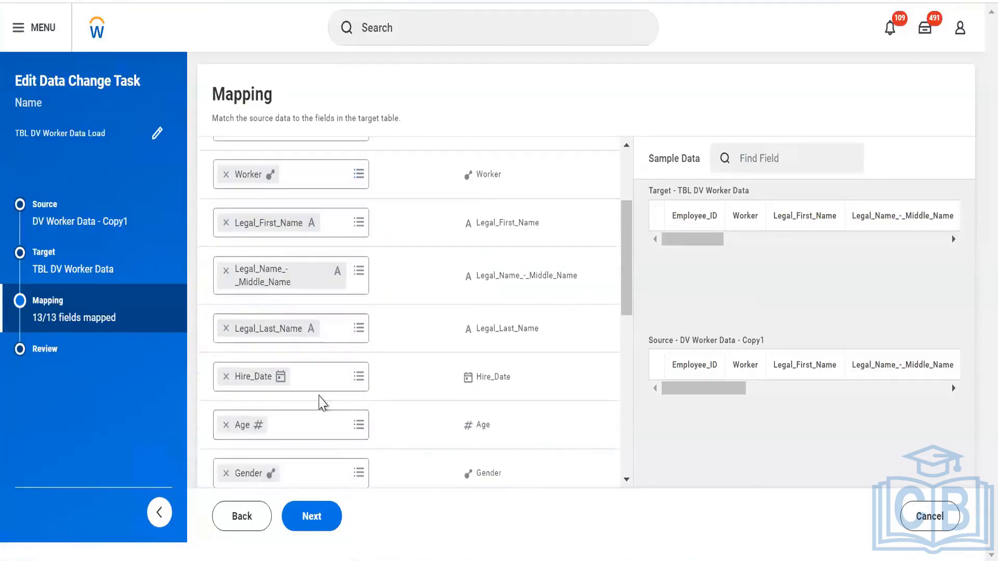
{"action": "left_click", "coordinate": [323, 379]}
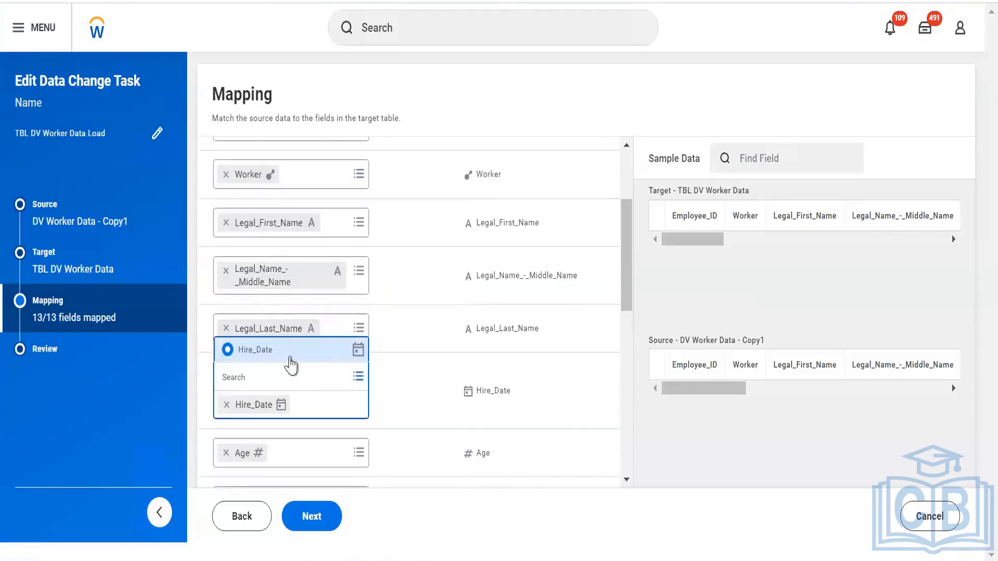
{"action": "left_click", "coordinate": [436, 393]}
- View the source field choices for Age and Gender, and review the remaining mapped and WPA fields
{"action": "scroll", "coordinate": [334, 272], "scroll_direction": "down", "scroll_amount": 5}
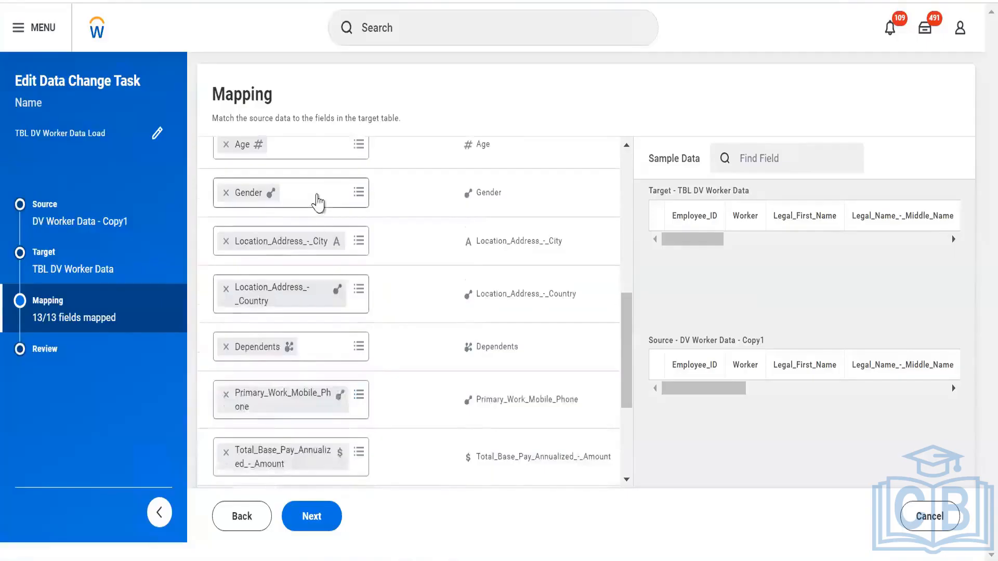
{"action": "left_click", "coordinate": [303, 146]}
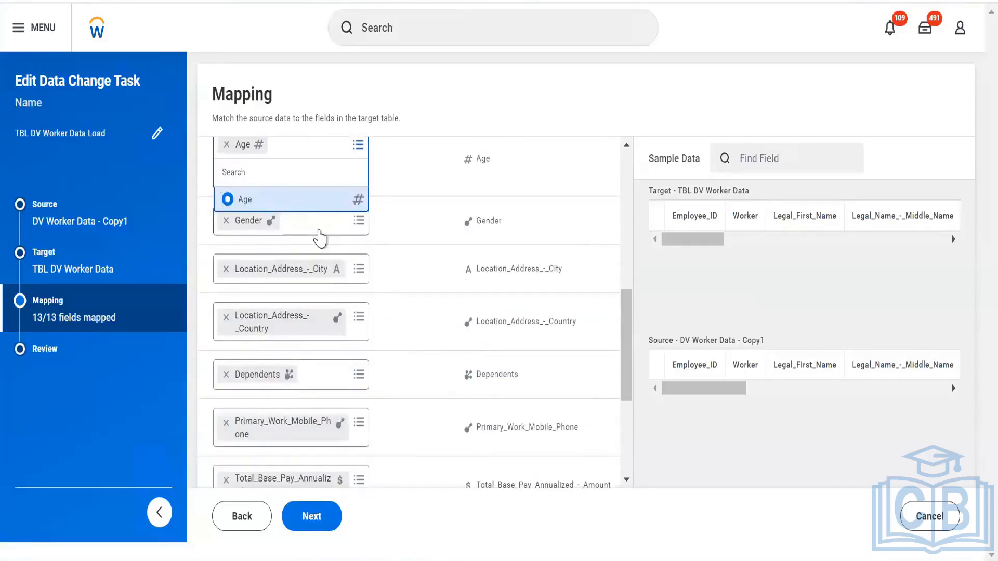
{"action": "left_click", "coordinate": [319, 238]}
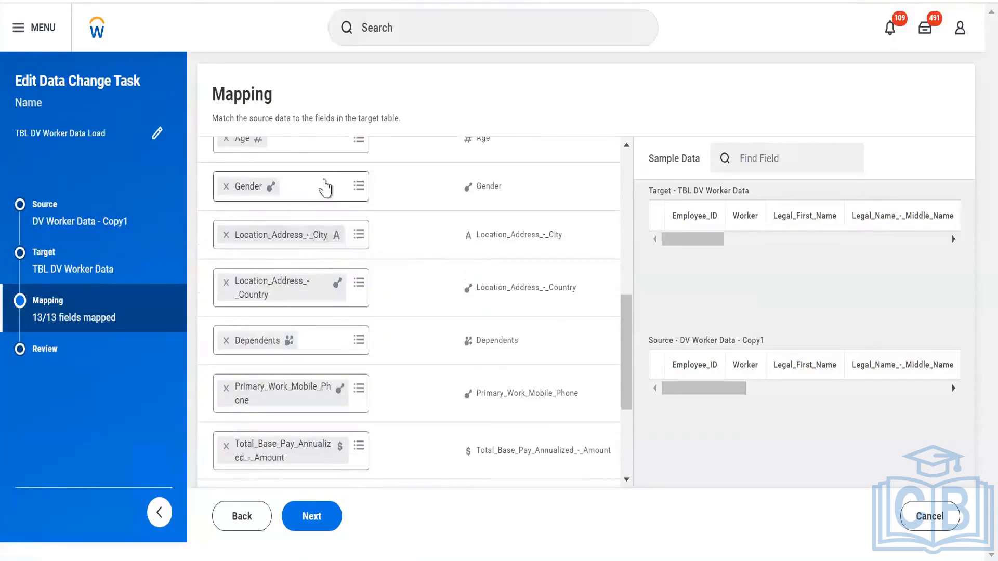
{"action": "left_click", "coordinate": [325, 188]}
{"action": "left_click", "coordinate": [394, 234]}
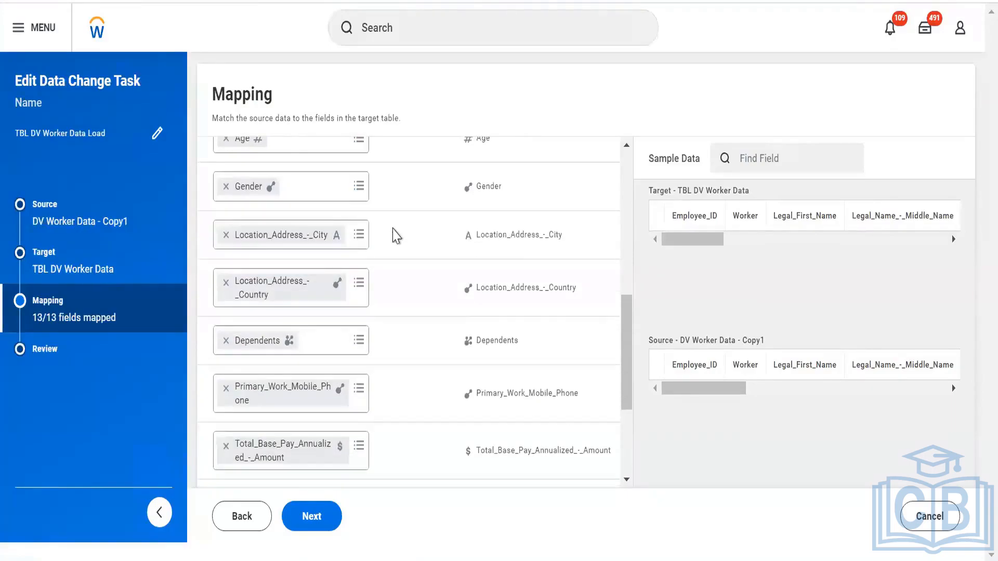
{"action": "scroll", "coordinate": [393, 234], "scroll_direction": "down", "scroll_amount": 3}
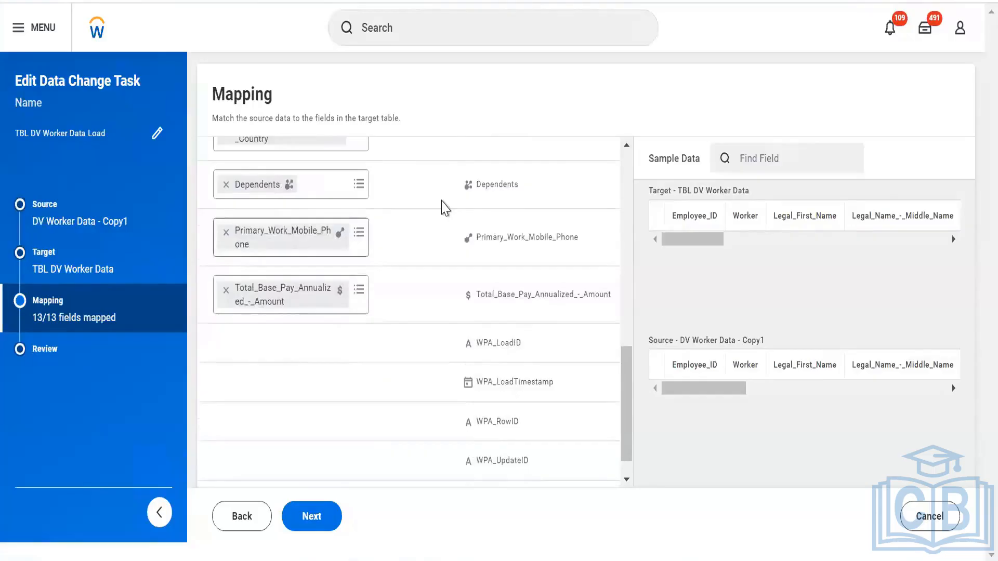
- Clear all field mappings, restore them by resetting the matches, and compare the source and target fields
{"action": "scroll", "coordinate": [445, 205], "scroll_direction": "up", "scroll_amount": 10}
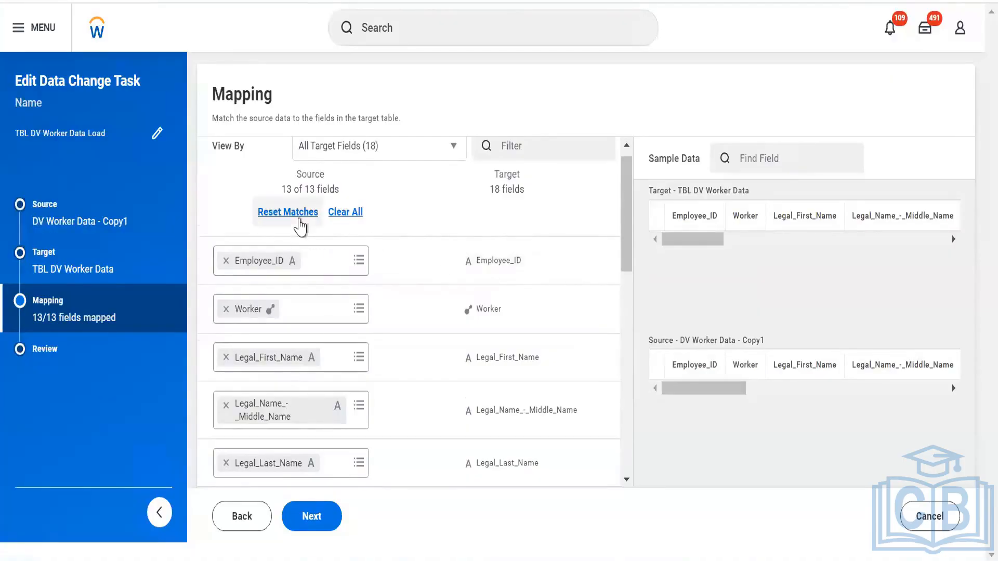
{"action": "left_click", "coordinate": [337, 213]}
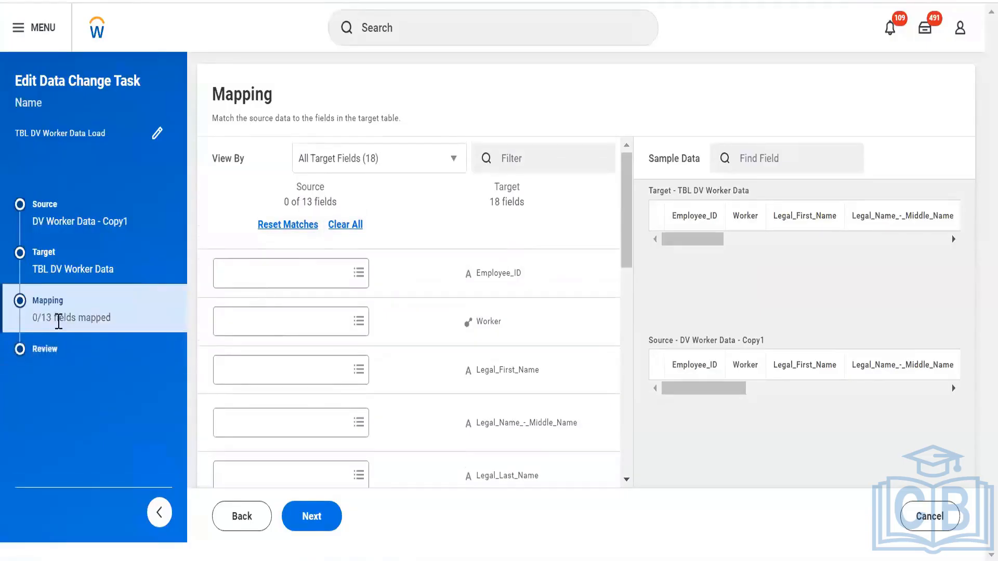
{"action": "left_click", "coordinate": [291, 225]}
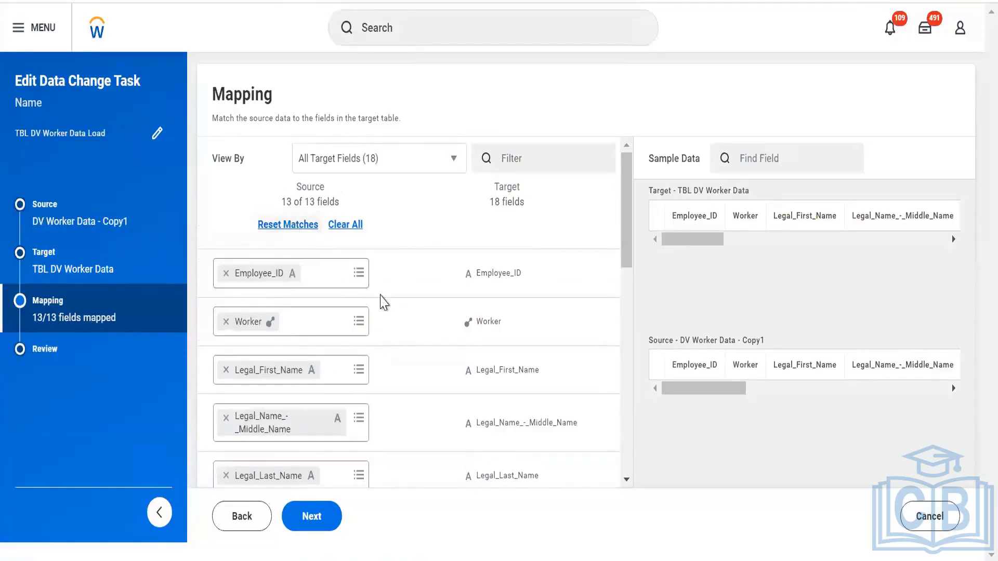
{"action": "scroll", "coordinate": [382, 301], "scroll_direction": "down", "scroll_amount": 3}
{"action": "scroll", "coordinate": [382, 302], "scroll_direction": "down", "scroll_amount": 3}
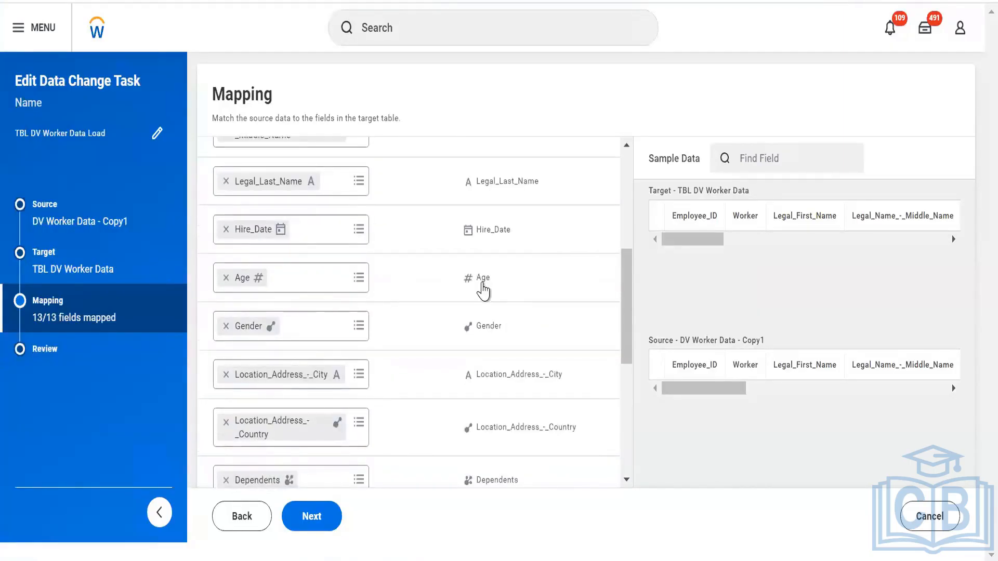
{"action": "mouse_move", "coordinate": [482, 291]}
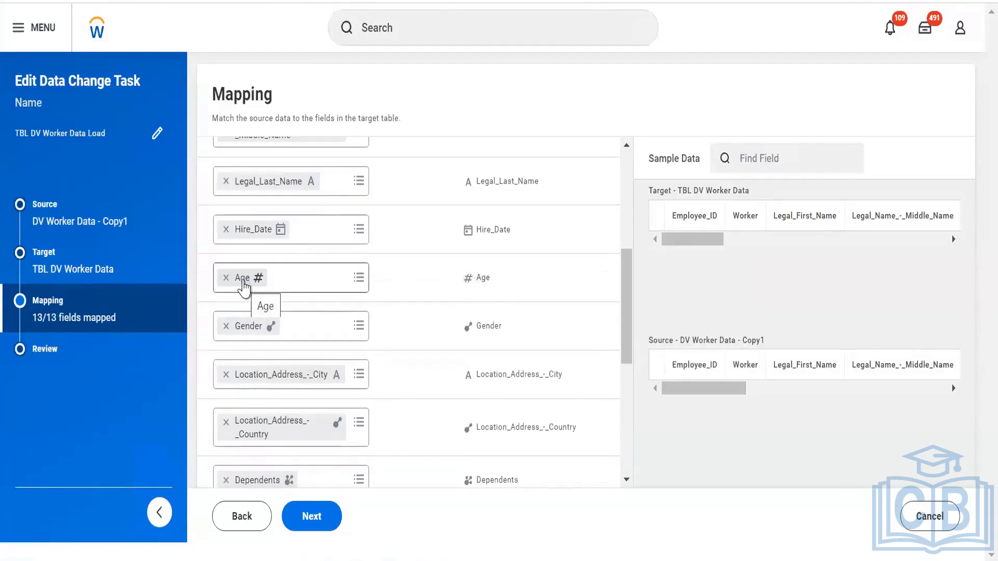
{"action": "mouse_move", "coordinate": [429, 291]}
{"action": "scroll", "coordinate": [433, 293], "scroll_direction": "up", "scroll_amount": 5}
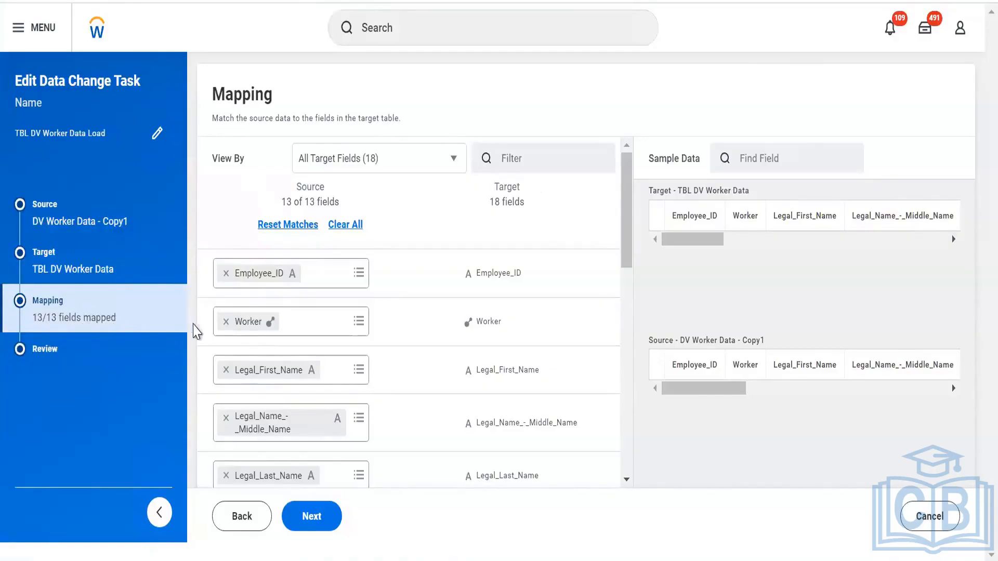
- Clear all field mappings and review the target field list, including the WPA fields at its end
{"action": "left_click", "coordinate": [357, 228]}
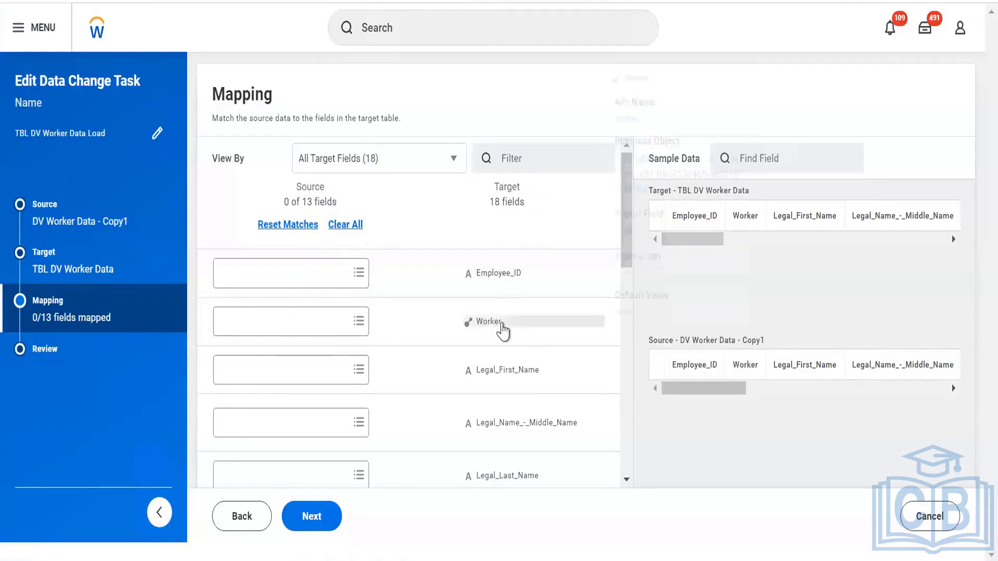
{"action": "mouse_move", "coordinate": [502, 325]}
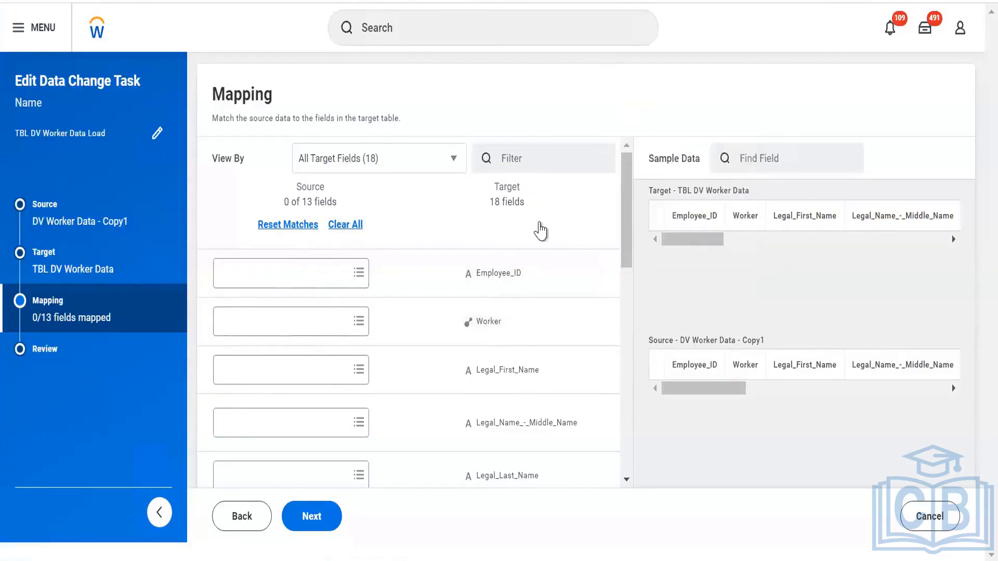
{"action": "scroll", "coordinate": [541, 229], "scroll_direction": "down", "scroll_amount": 10}
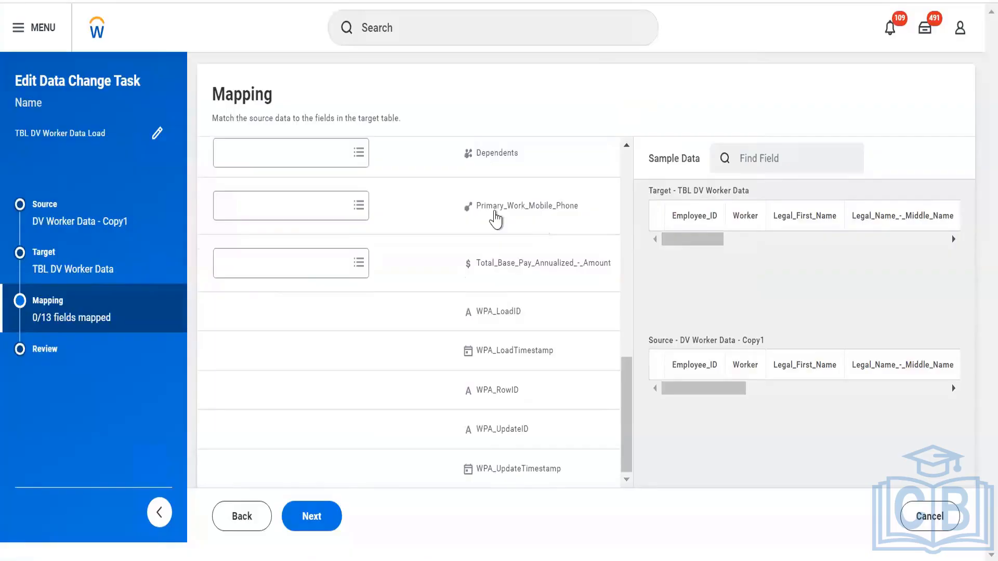
{"action": "scroll", "coordinate": [503, 244], "scroll_direction": "up", "scroll_amount": 10}
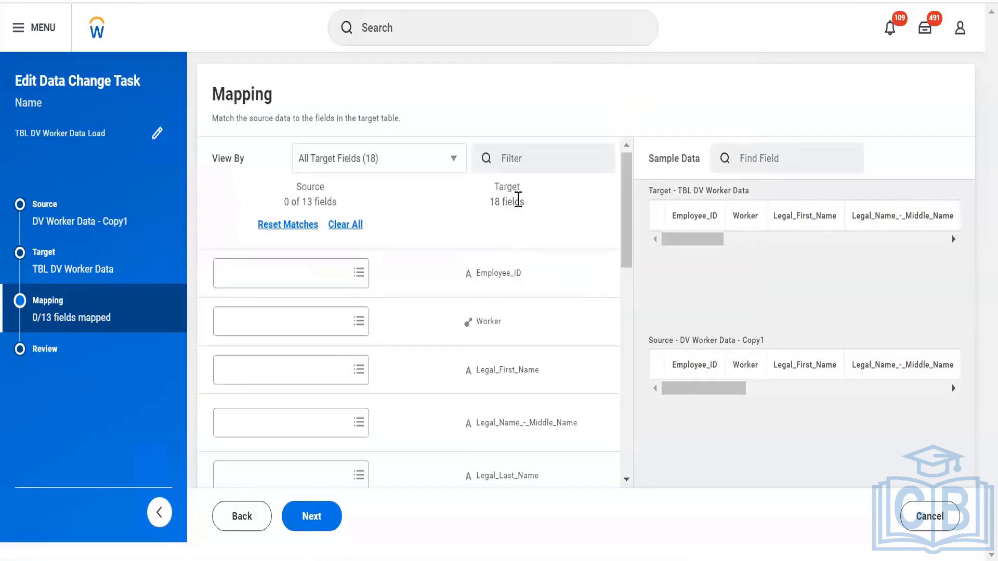
{"action": "scroll", "coordinate": [519, 201], "scroll_direction": "down", "scroll_amount": 10}
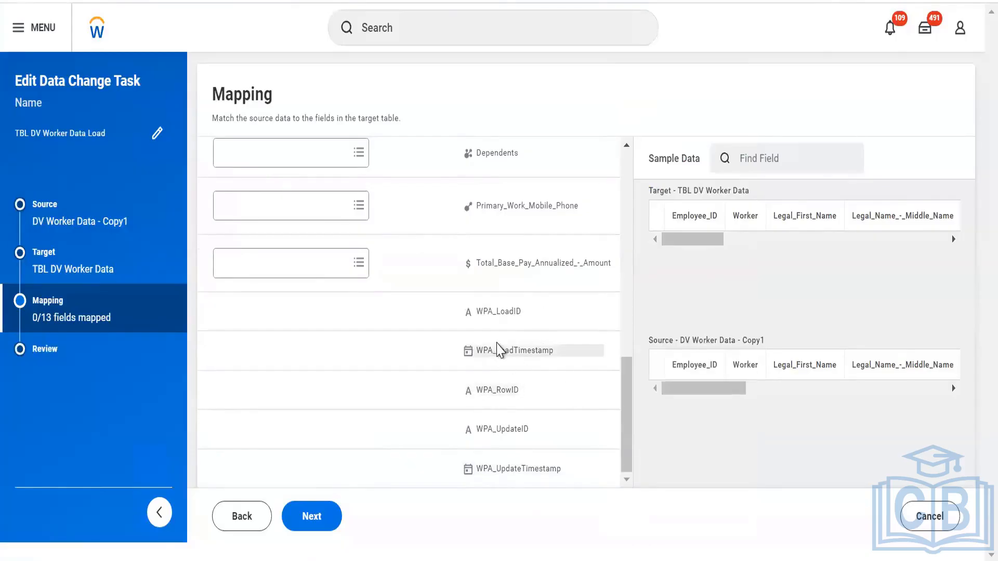
{"action": "scroll", "coordinate": [494, 358], "scroll_direction": "up", "scroll_amount": 10}
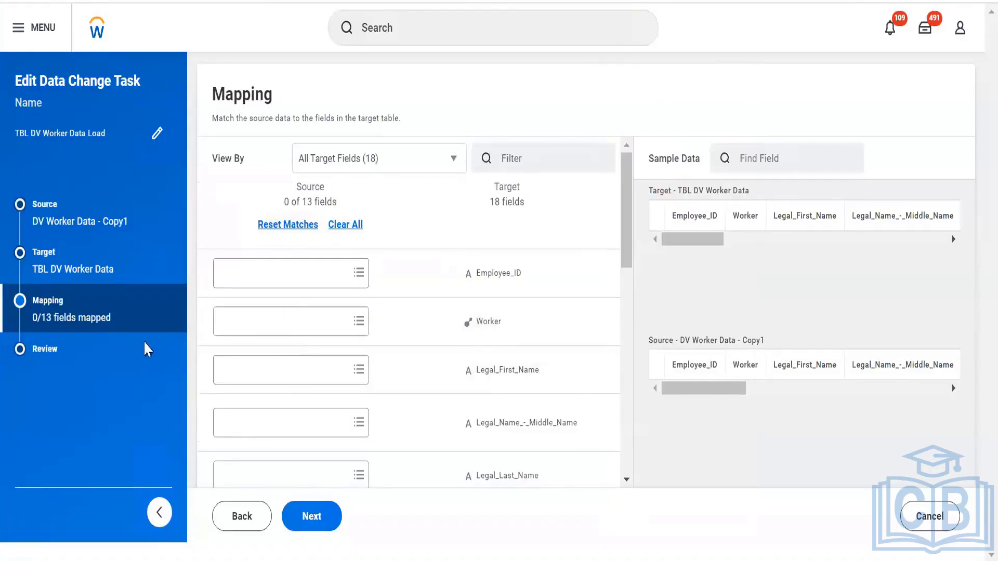
{"action": "left_click", "coordinate": [56, 315]}
{"action": "scroll", "coordinate": [540, 216], "scroll_direction": "down", "scroll_amount": 5}
{"action": "scroll", "coordinate": [541, 216], "scroll_direction": "up", "scroll_amount": 5}
{"action": "left_click", "coordinate": [346, 224]}
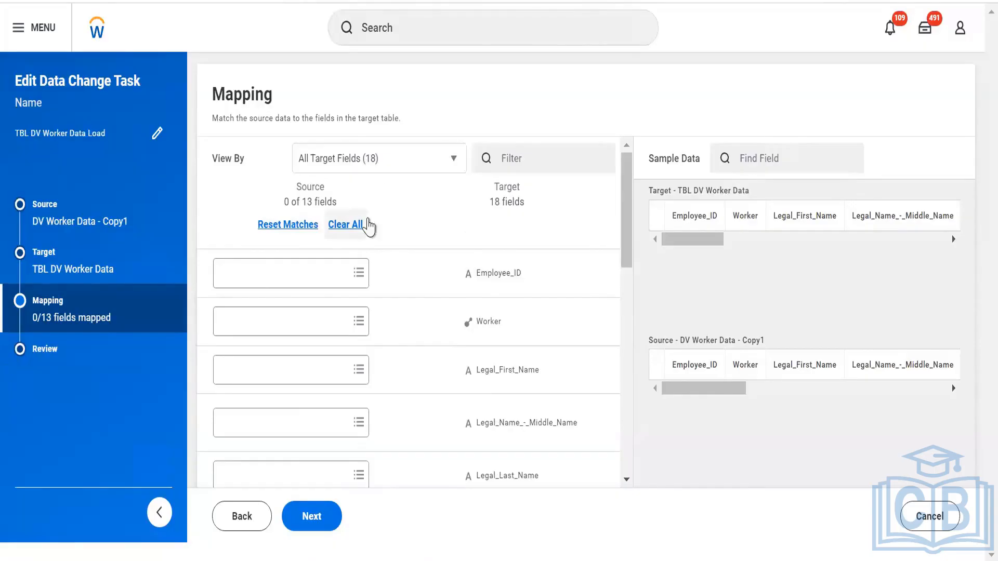
- Review the View By options for the mapping list, keeping All Target Fields selected
{"action": "left_click", "coordinate": [399, 154]}
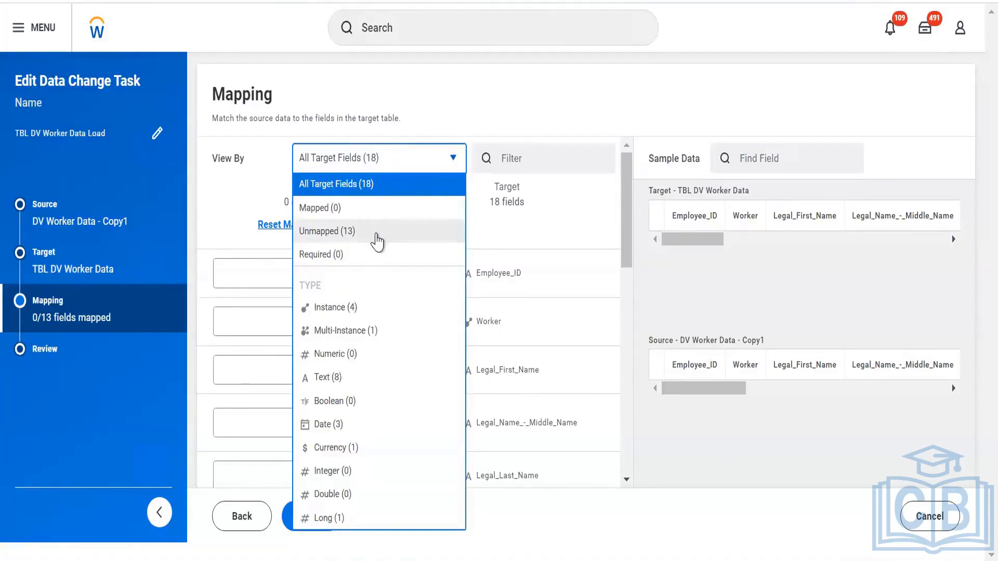
{"action": "left_click", "coordinate": [429, 185]}
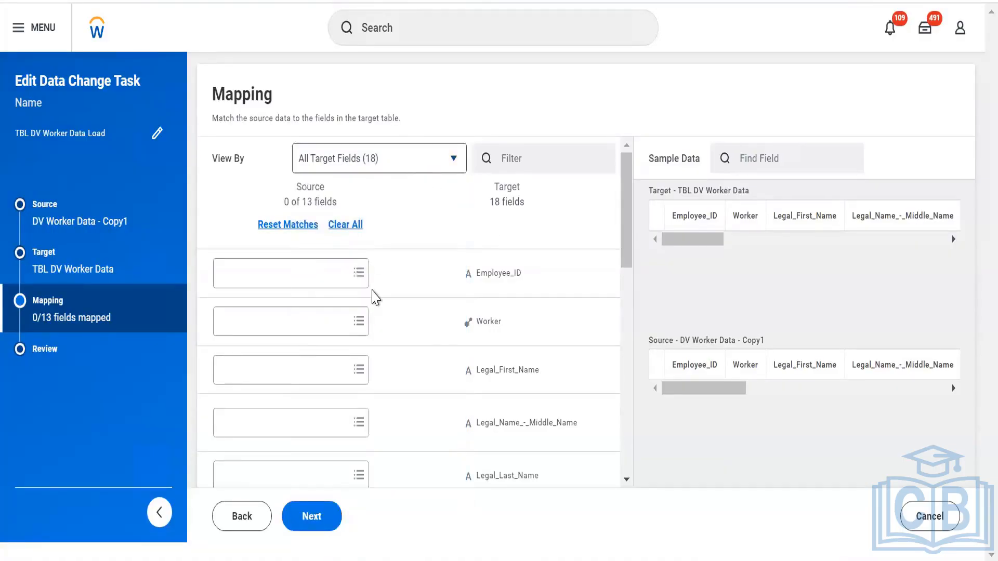
{"action": "scroll", "coordinate": [374, 296], "scroll_direction": "down", "scroll_amount": 10}
{"action": "scroll", "coordinate": [374, 296], "scroll_direction": "up", "scroll_amount": 10}
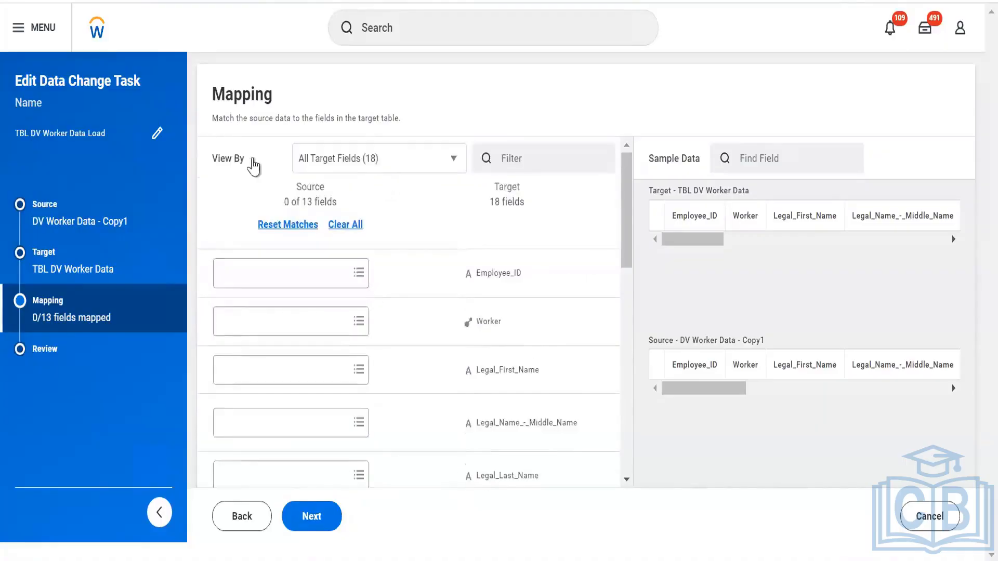
{"action": "left_click", "coordinate": [380, 166]}
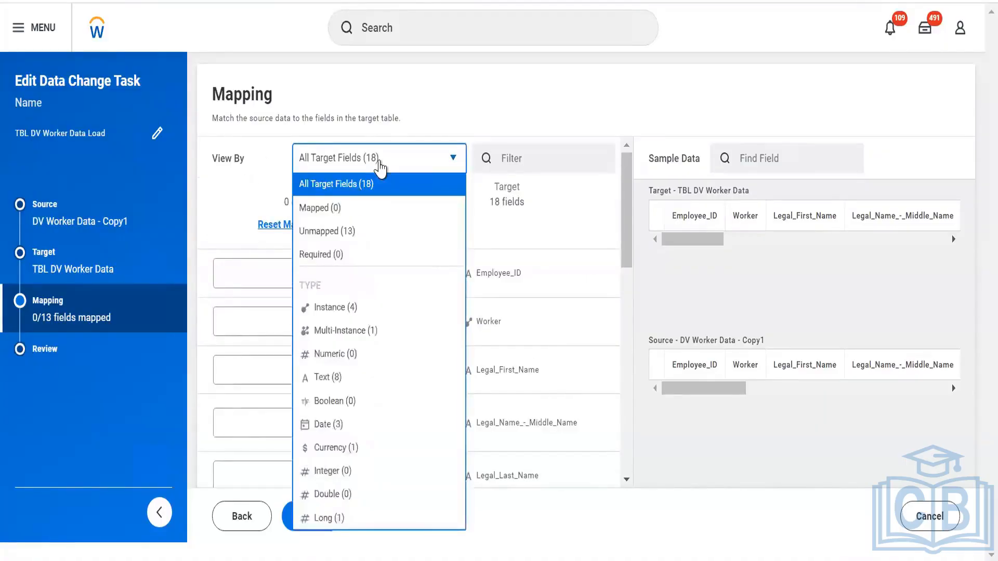
{"action": "left_click", "coordinate": [482, 228]}
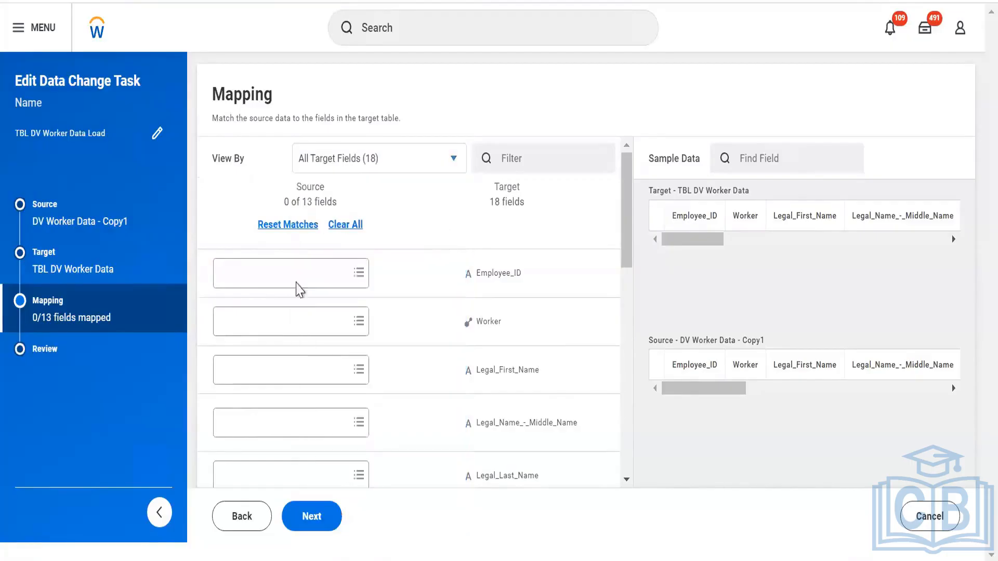
- Map the Employee_ID source field to the Employee_ID target field and filter the mapping list to Unmapped fields
{"action": "left_click", "coordinate": [279, 285]}
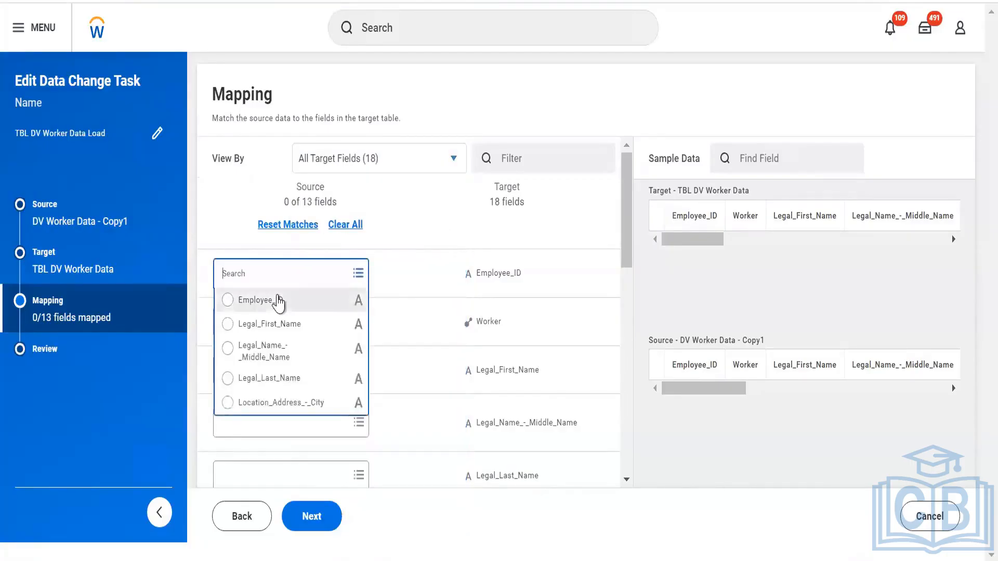
{"action": "left_click", "coordinate": [277, 300]}
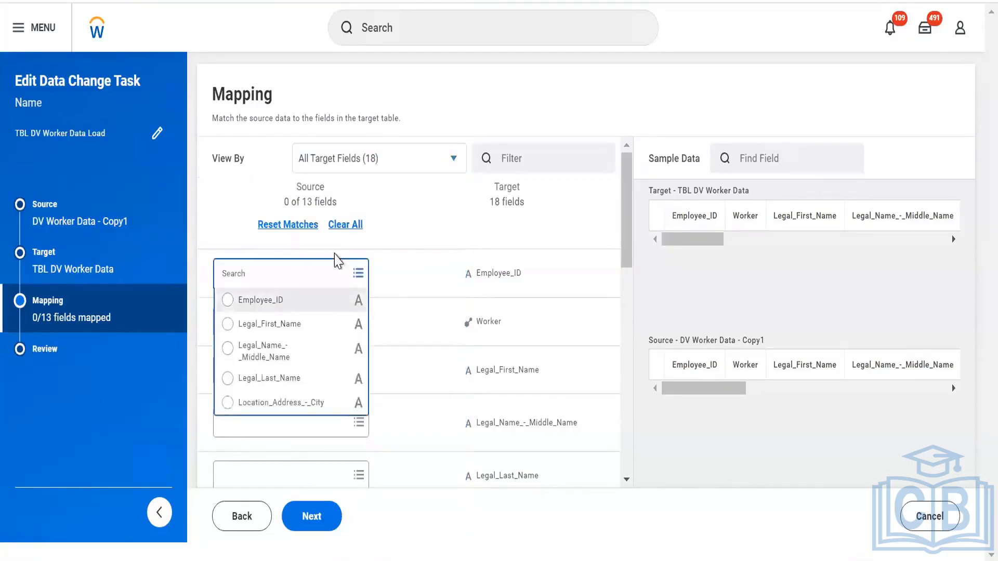
{"action": "left_click", "coordinate": [420, 168]}
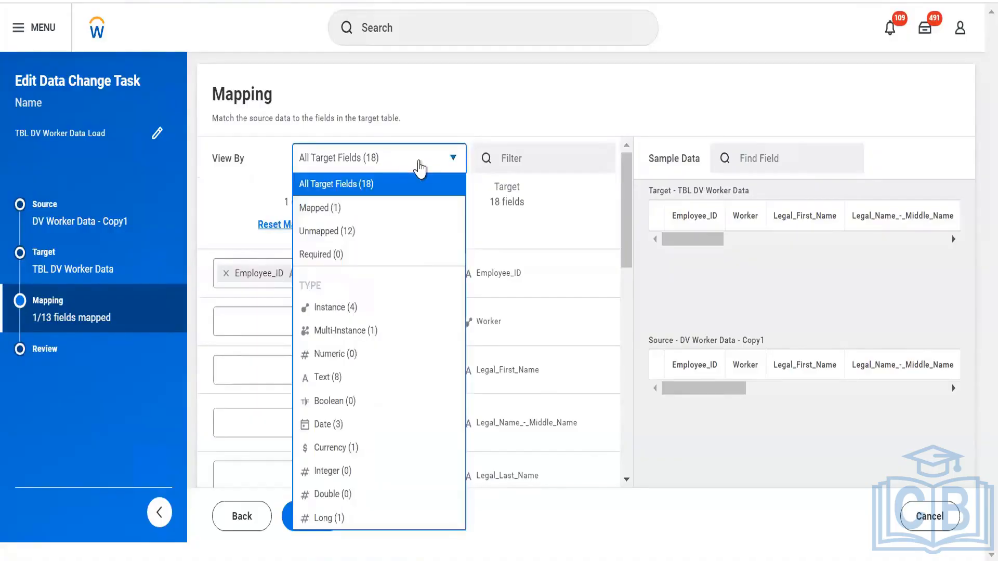
{"action": "left_click", "coordinate": [347, 233]}
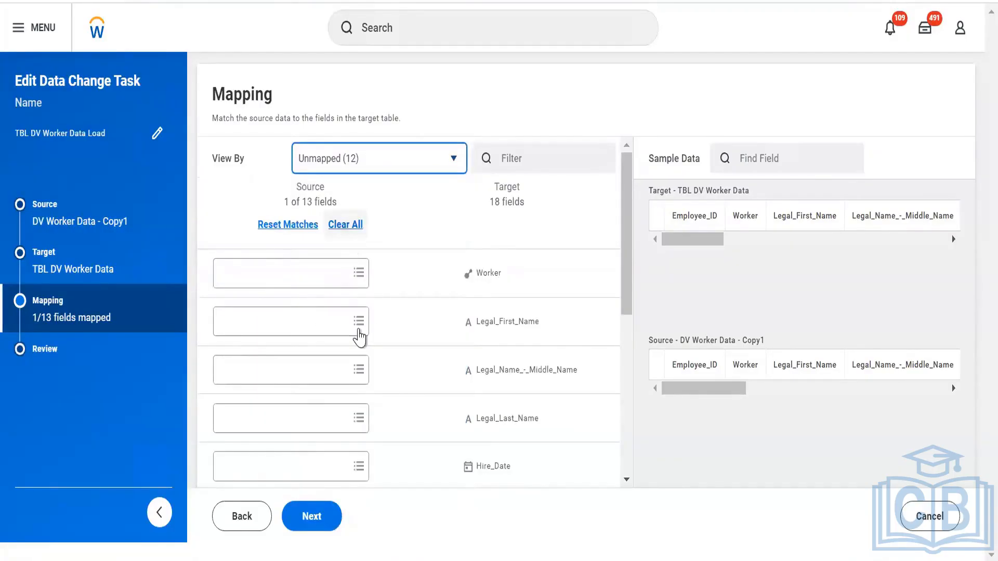
{"action": "scroll", "coordinate": [359, 337], "scroll_direction": "down", "scroll_amount": 6}
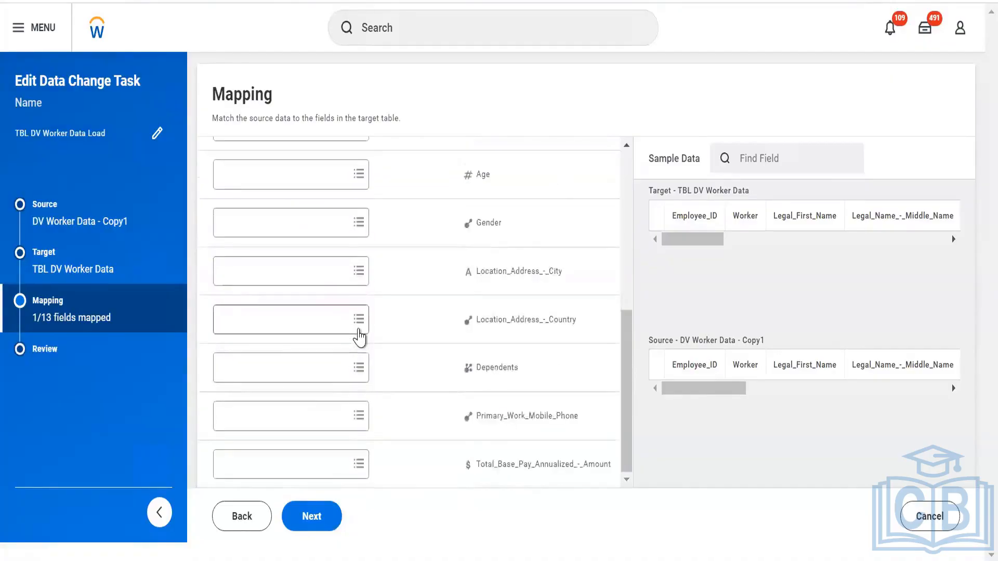
- Filter the mapping list to show only the Mapped fields
{"action": "scroll", "coordinate": [359, 337], "scroll_direction": "up", "scroll_amount": 8}
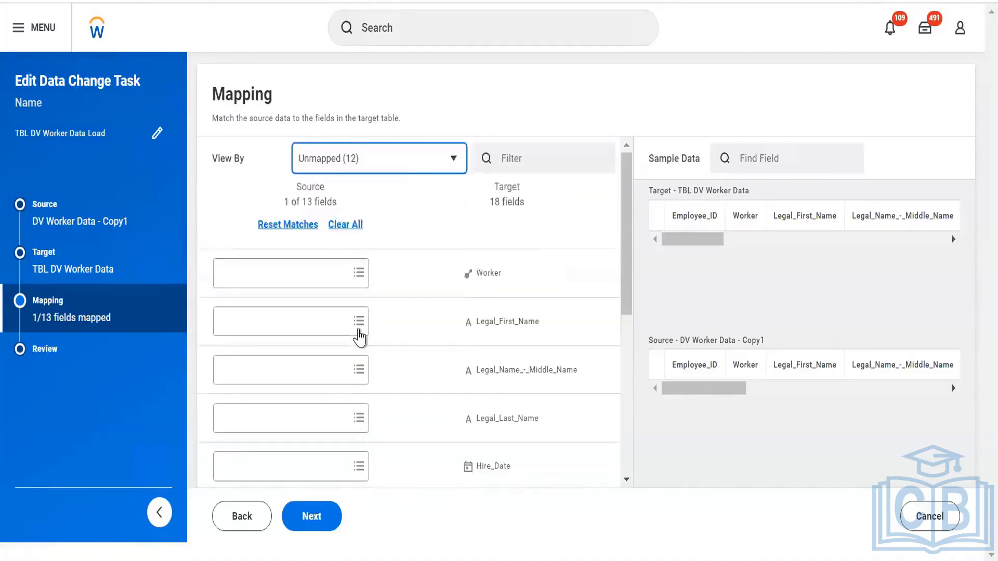
{"action": "left_click", "coordinate": [419, 166]}
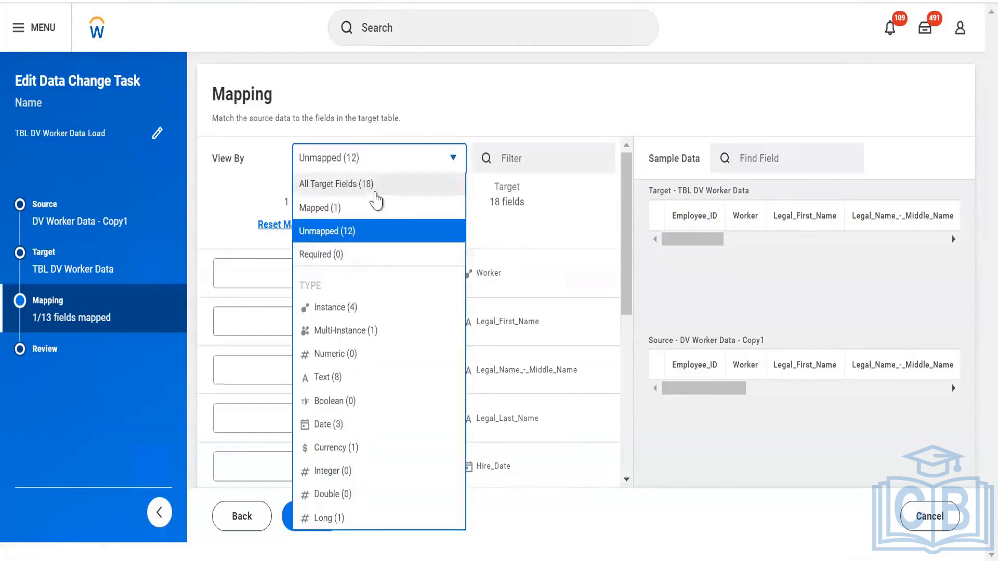
{"action": "left_click", "coordinate": [370, 209]}
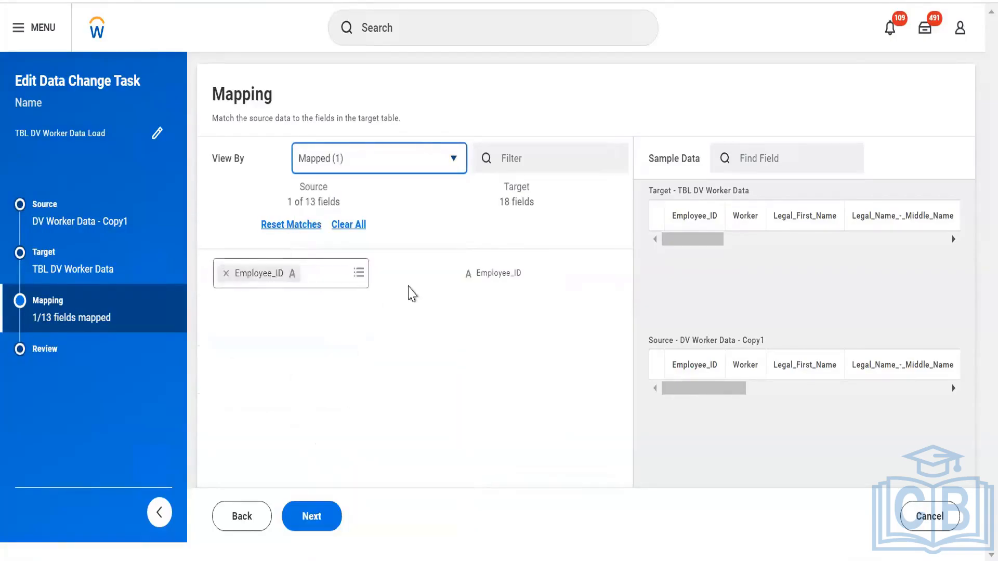
- View the Instance-type fields and map Worker, Gender, Location_Address_-_Country and Primary_Work_Mobile_Phone to their matching source fields
{"action": "left_click", "coordinate": [423, 159]}
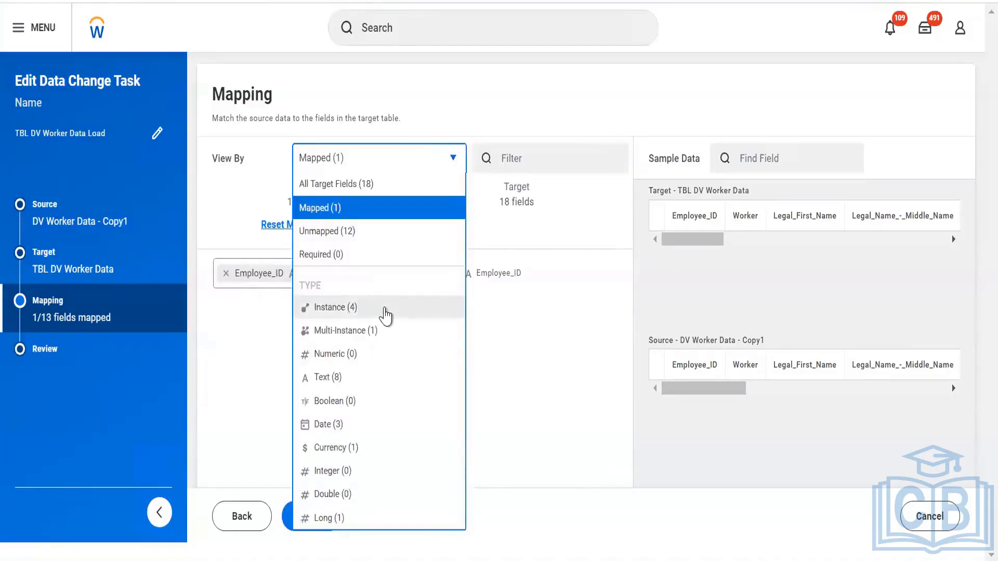
{"action": "left_click", "coordinate": [327, 317]}
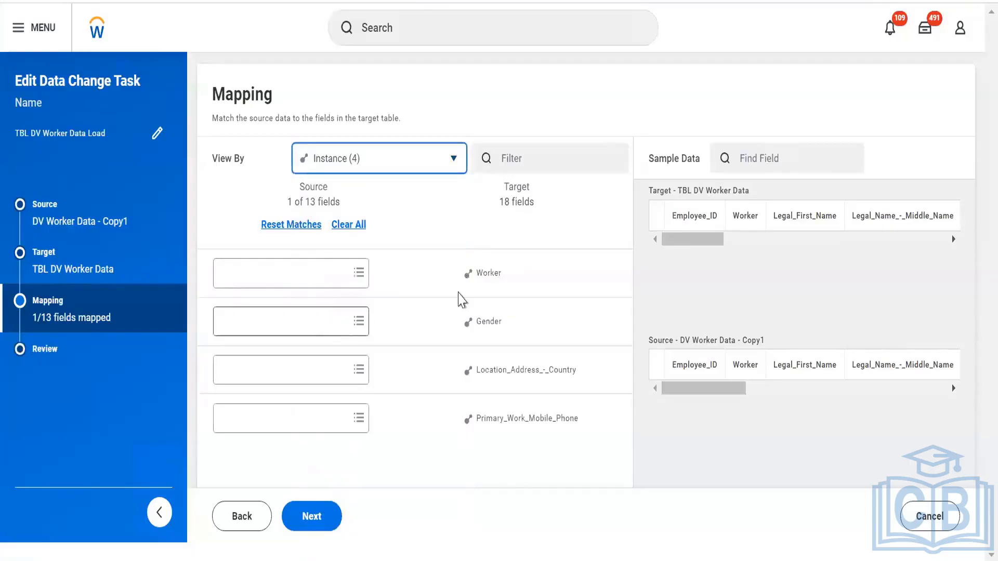
{"action": "left_click", "coordinate": [271, 278]}
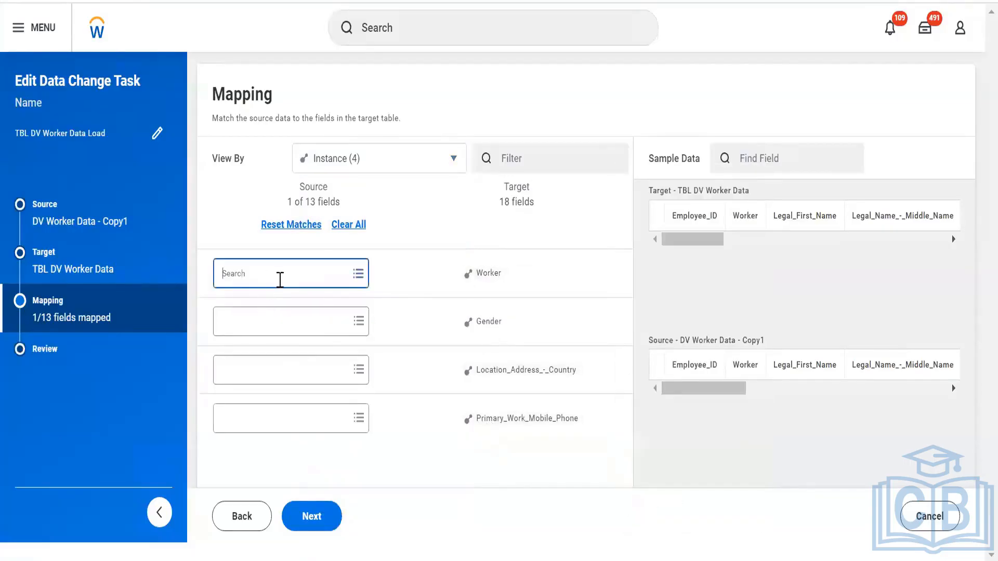
{"action": "left_click", "coordinate": [319, 324]}
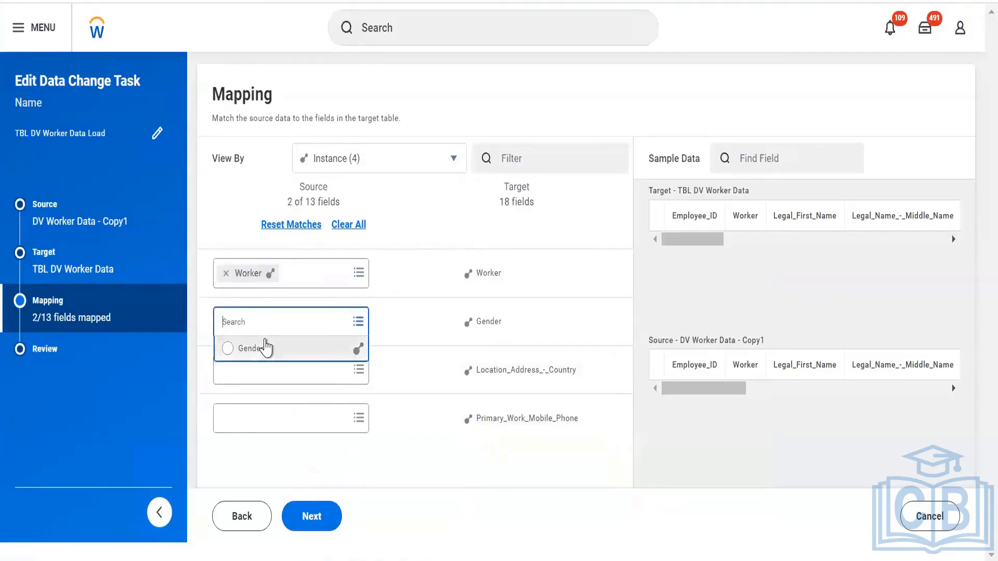
{"action": "left_click", "coordinate": [269, 348]}
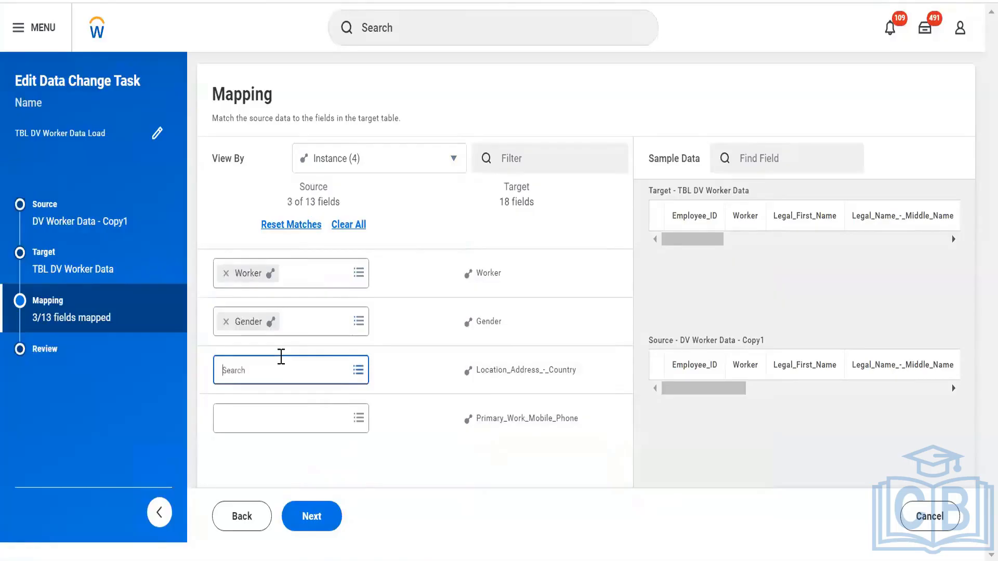
{"action": "left_click", "coordinate": [274, 351]}
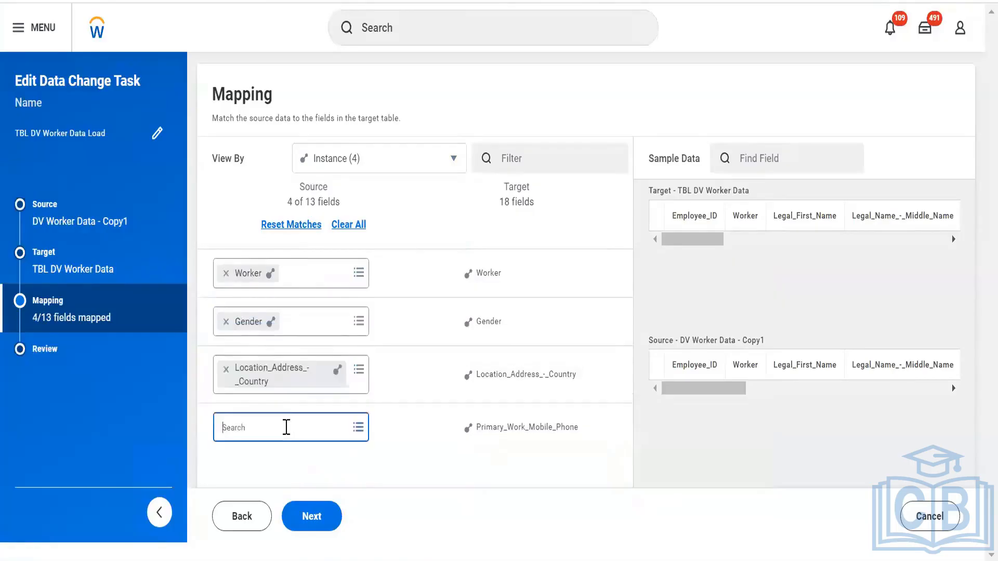
{"action": "left_click", "coordinate": [288, 391]}
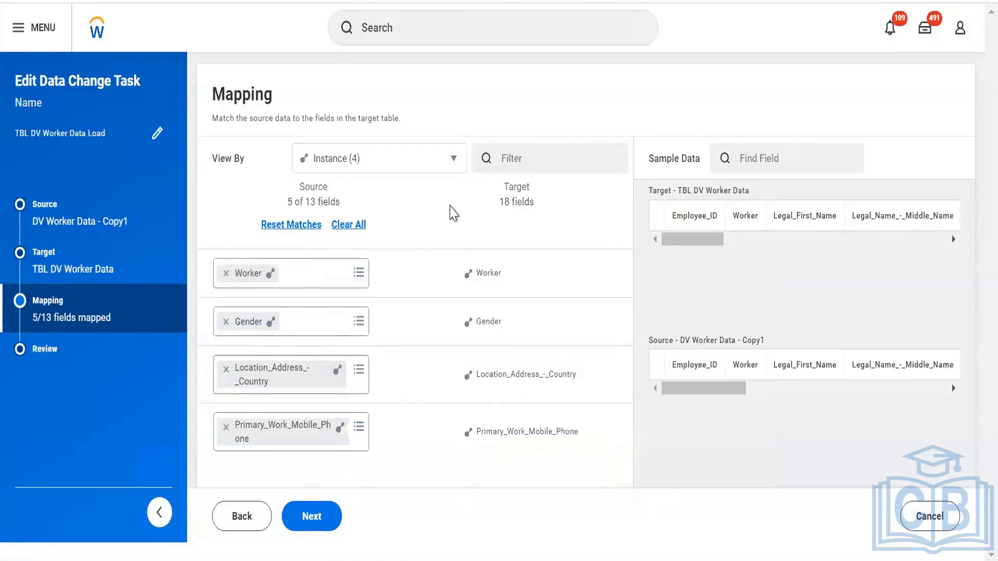
- View the Date-type fields and map the Hire_Date source field to the Hire_Date target field
{"action": "left_click", "coordinate": [408, 170]}
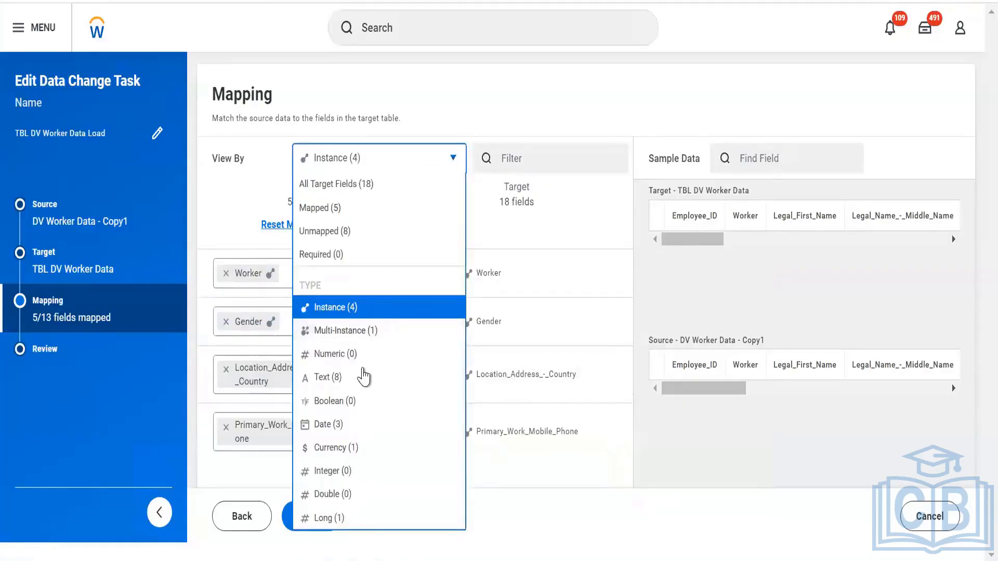
{"action": "left_click", "coordinate": [358, 424]}
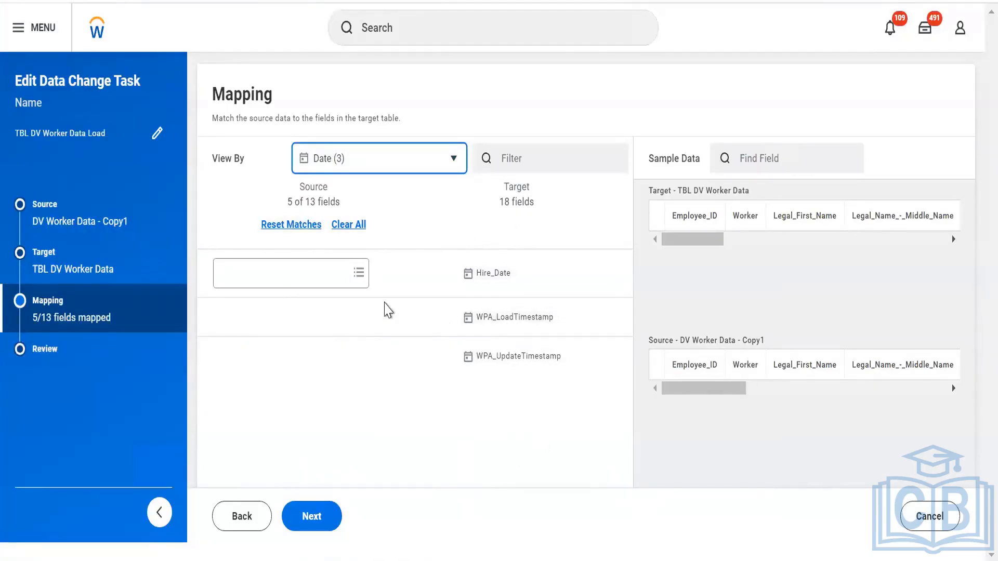
{"action": "left_click", "coordinate": [272, 282]}
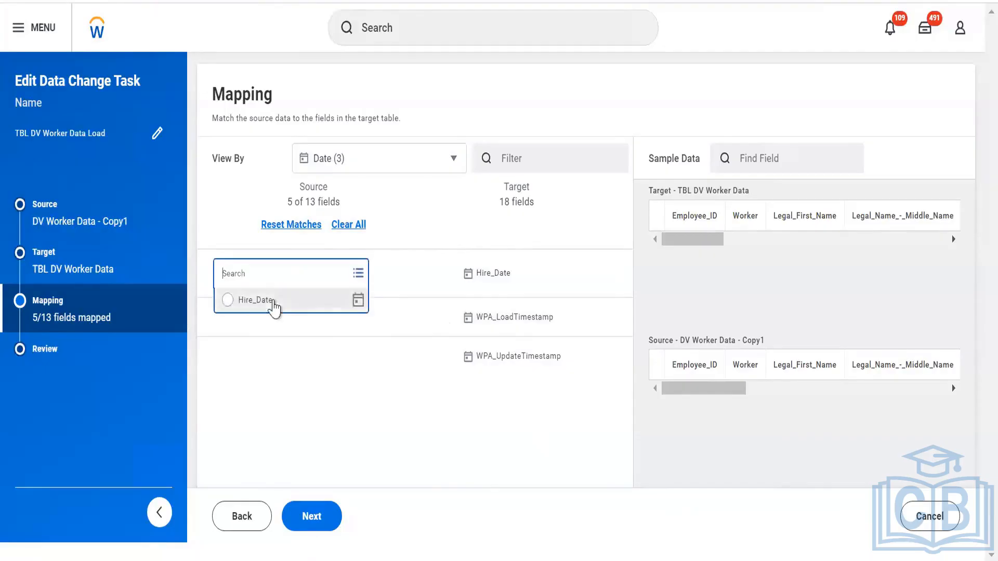
{"action": "left_click", "coordinate": [270, 301]}
- Show All Target Fields in the mapping list, and check the task's Review summary down to the mapped and unmapped field counts
{"action": "left_click", "coordinate": [406, 165]}
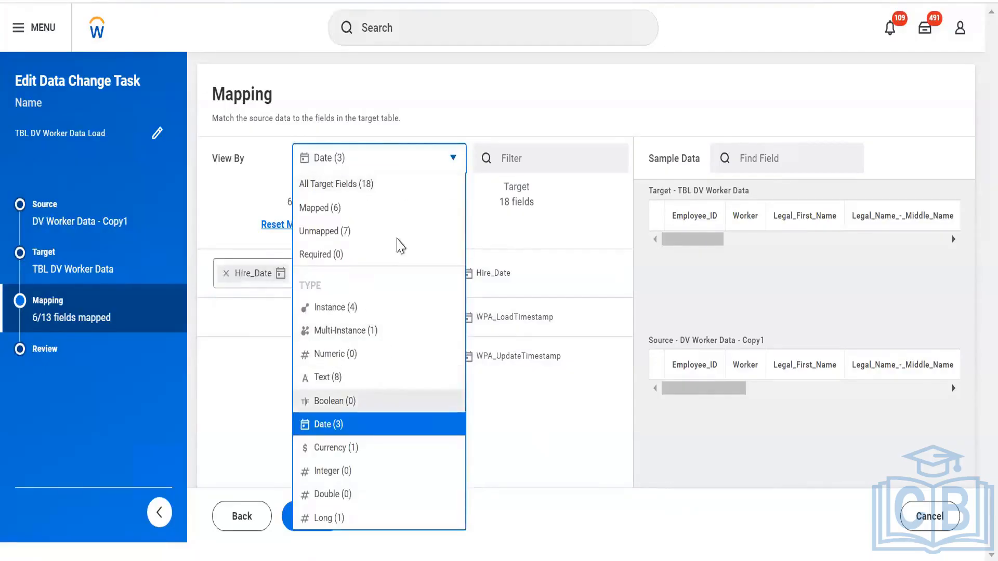
{"action": "left_click", "coordinate": [368, 185]}
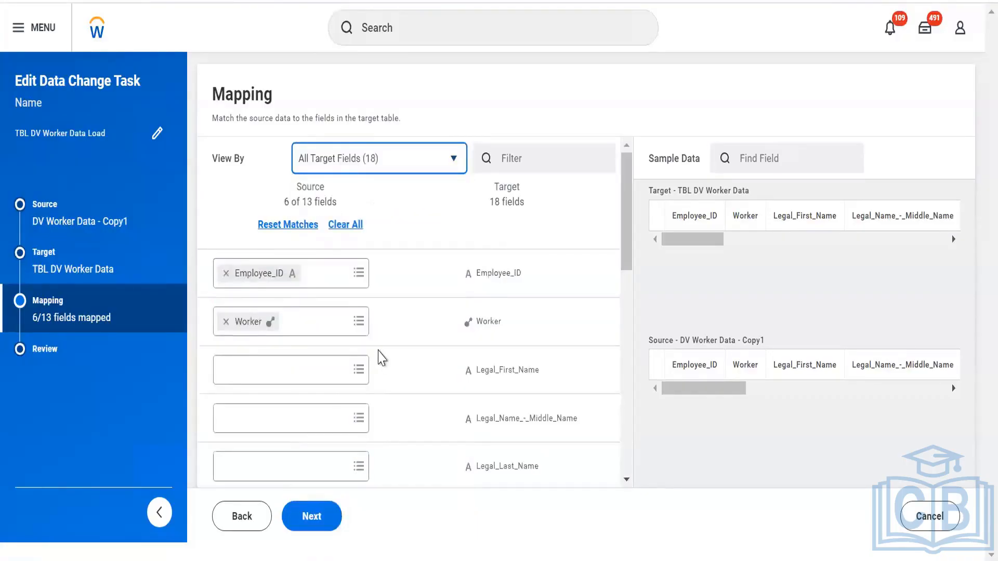
{"action": "scroll", "coordinate": [381, 358], "scroll_direction": "down", "scroll_amount": 5}
{"action": "scroll", "coordinate": [381, 358], "scroll_direction": "up", "scroll_amount": 5}
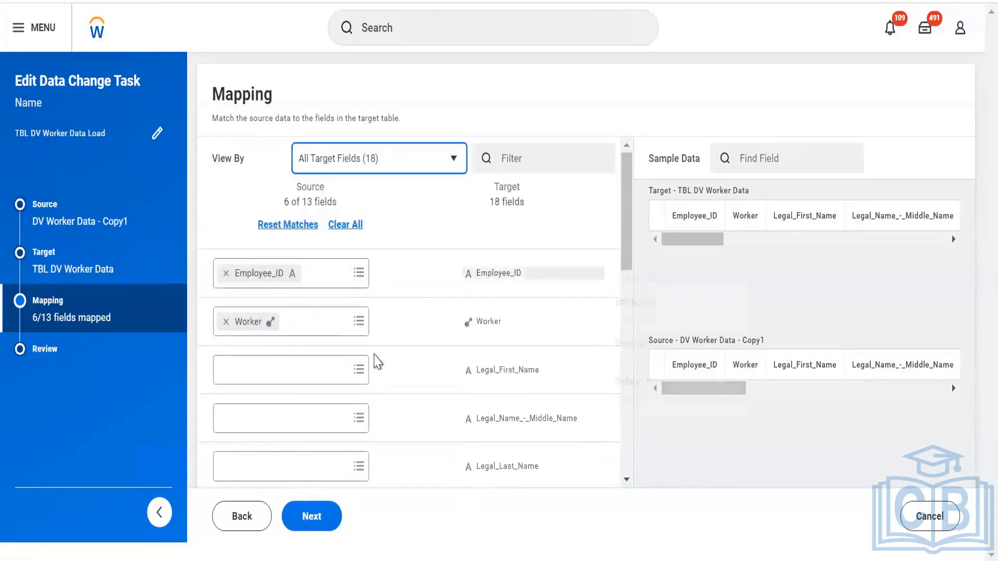
{"action": "left_click", "coordinate": [322, 516]}
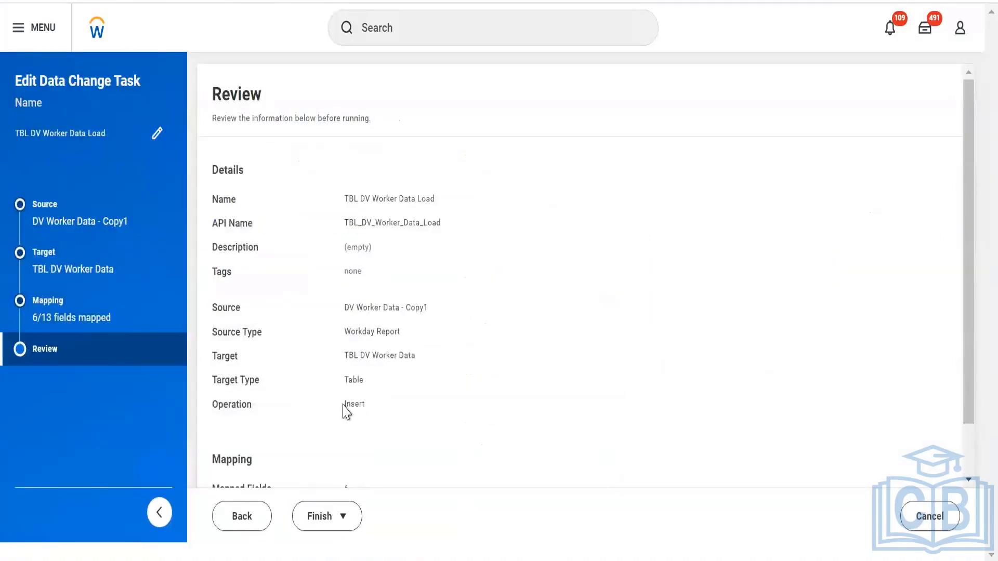
{"action": "scroll", "coordinate": [346, 412], "scroll_direction": "down", "scroll_amount": 1}
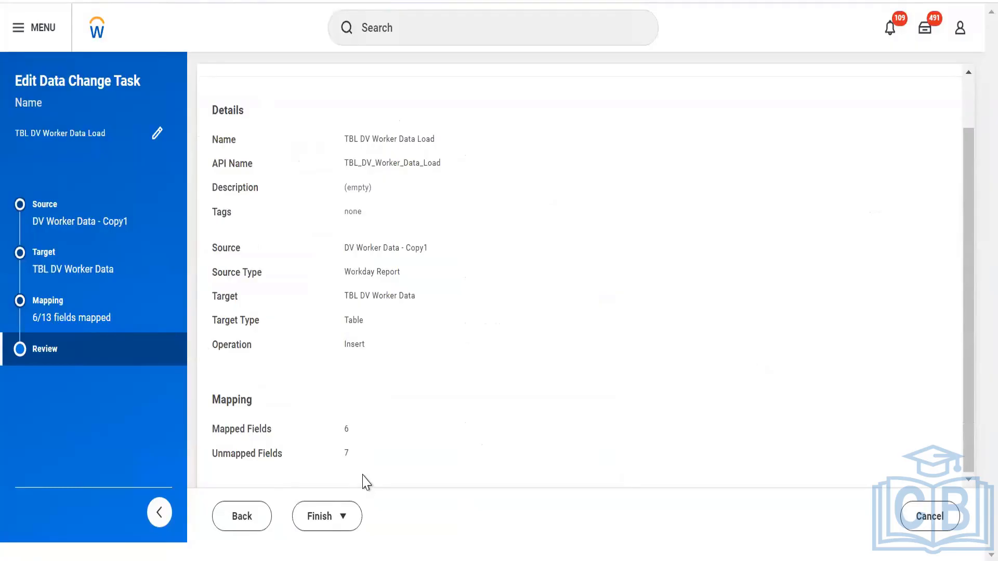
- Return to the Mapping step and reset the matches so all source fields are mapped, checking the list through to its end
{"action": "left_click", "coordinate": [238, 517]}
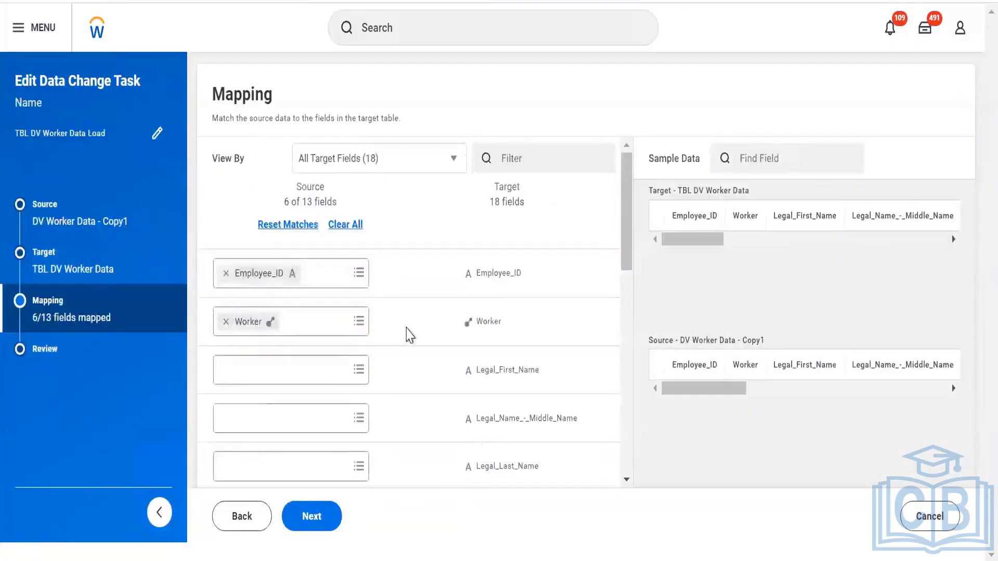
{"action": "scroll", "coordinate": [407, 334], "scroll_direction": "down", "scroll_amount": 10}
{"action": "scroll", "coordinate": [525, 260], "scroll_direction": "up", "scroll_amount": 7}
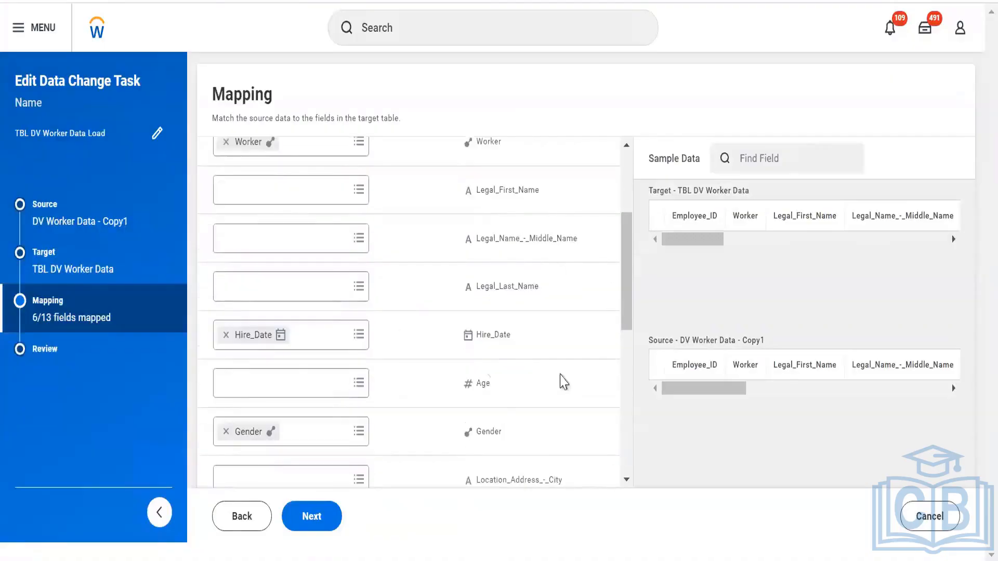
{"action": "scroll", "coordinate": [484, 322], "scroll_direction": "up", "scroll_amount": 3}
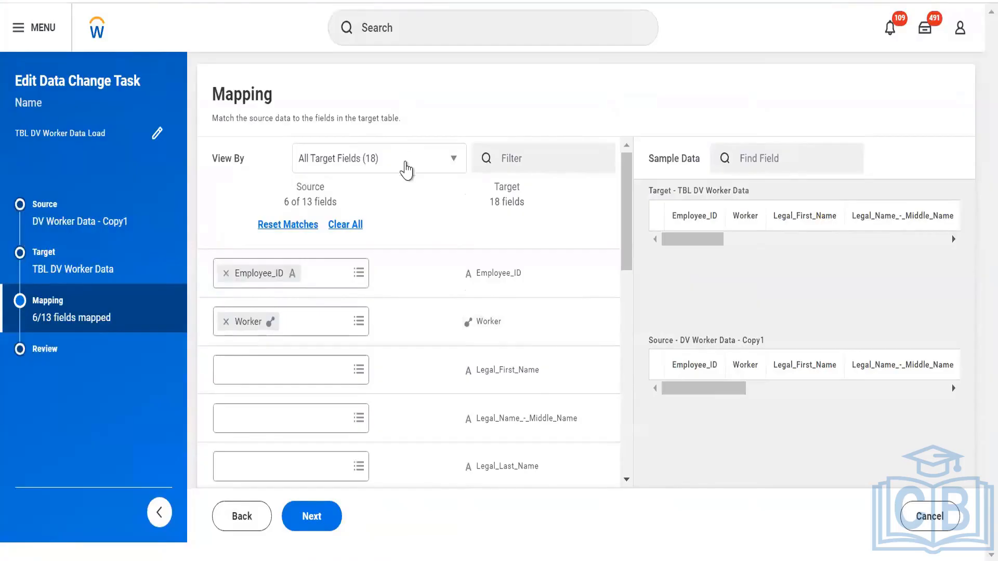
{"action": "left_click", "coordinate": [276, 225]}
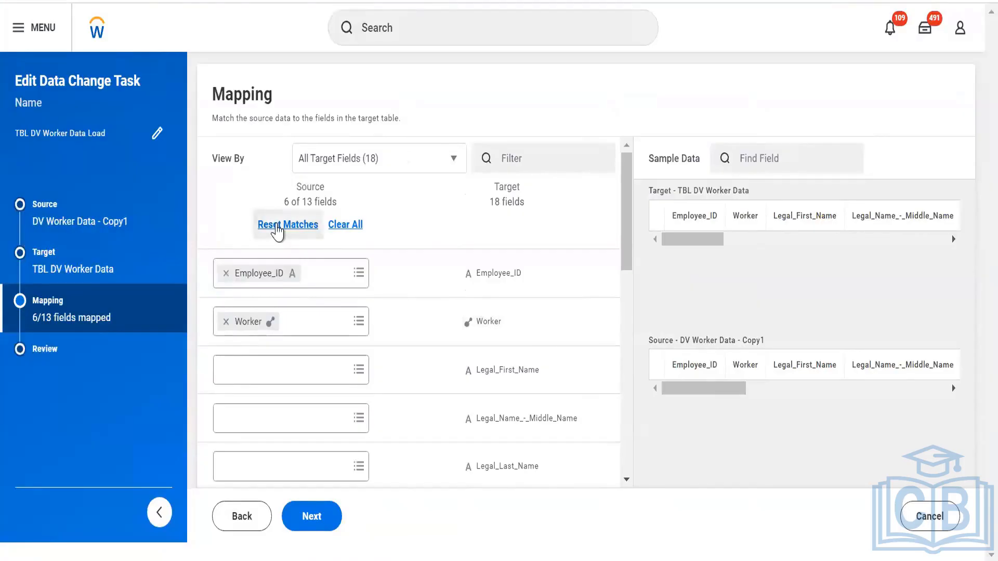
{"action": "scroll", "coordinate": [342, 358], "scroll_direction": "down", "scroll_amount": 10}
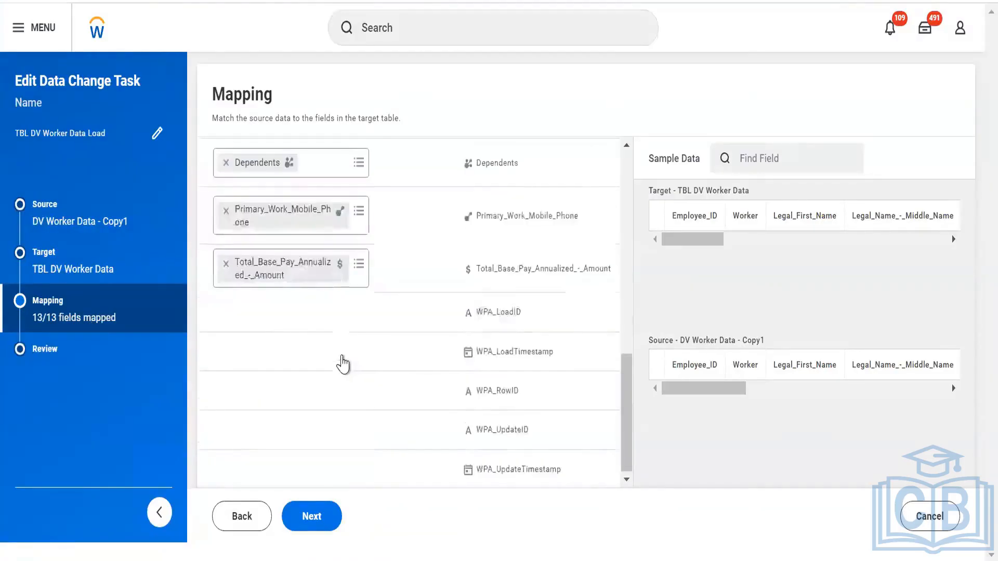
{"action": "scroll", "coordinate": [342, 359], "scroll_direction": "up", "scroll_amount": 10}
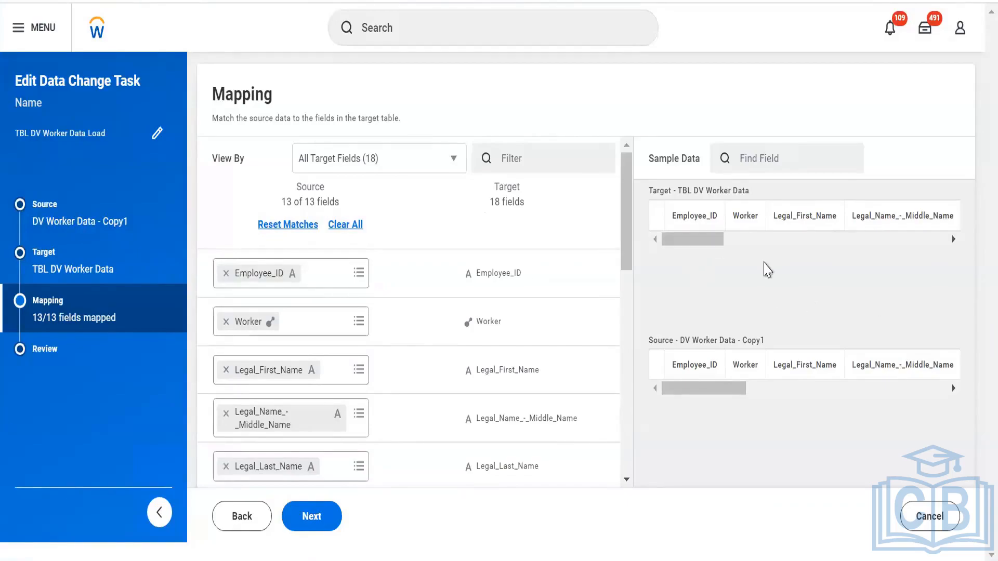
- Examine the target table's sample data columns through to the WPA fields and back to the first columns
{"action": "left_click", "coordinate": [773, 240]}
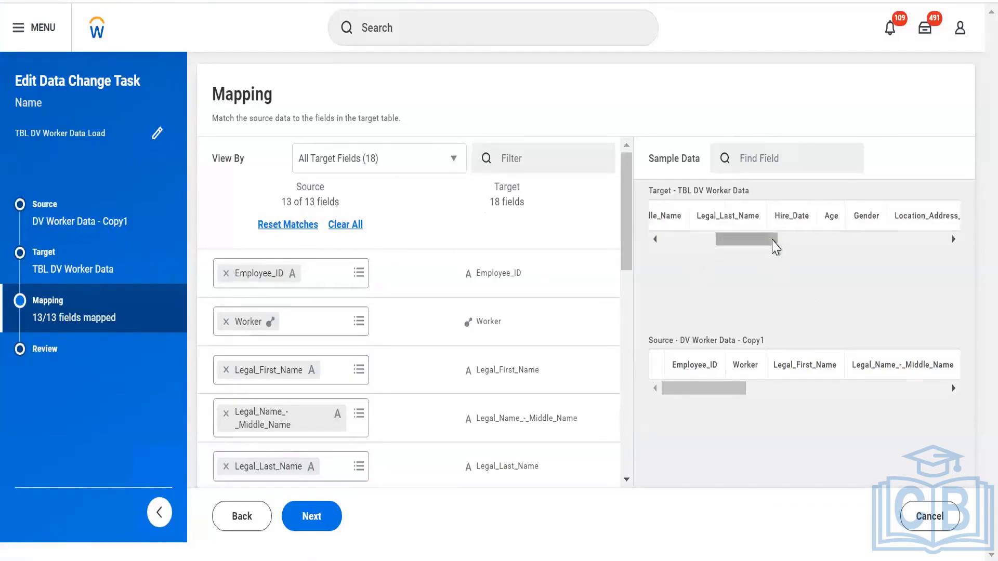
{"action": "left_click_drag", "start_coordinate": [772, 240], "coordinate": [970, 171]}
{"action": "left_click_drag", "start_coordinate": [848, 387], "coordinate": [630, 441]}
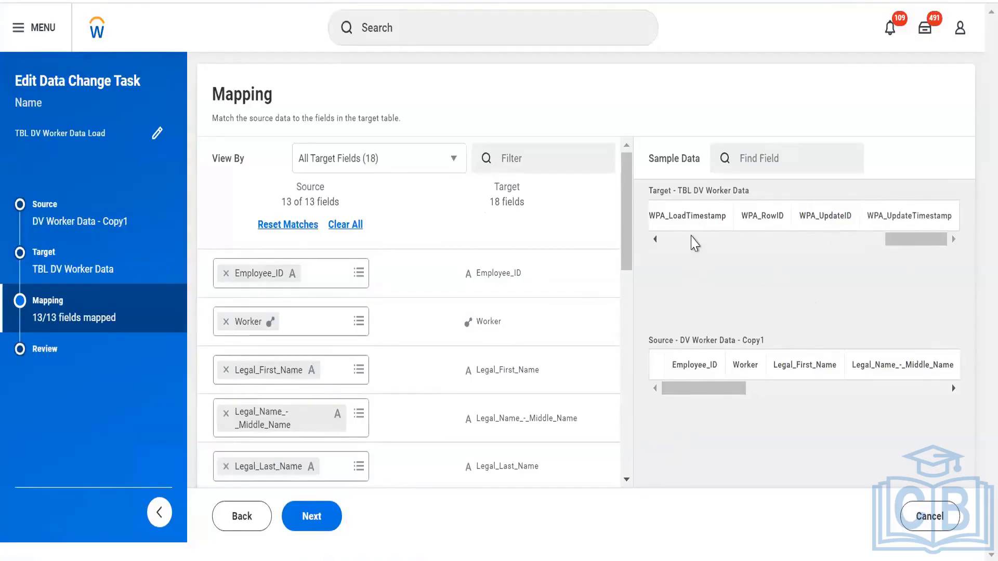
{"action": "left_click", "coordinate": [695, 243]}
{"action": "left_click", "coordinate": [694, 242]}
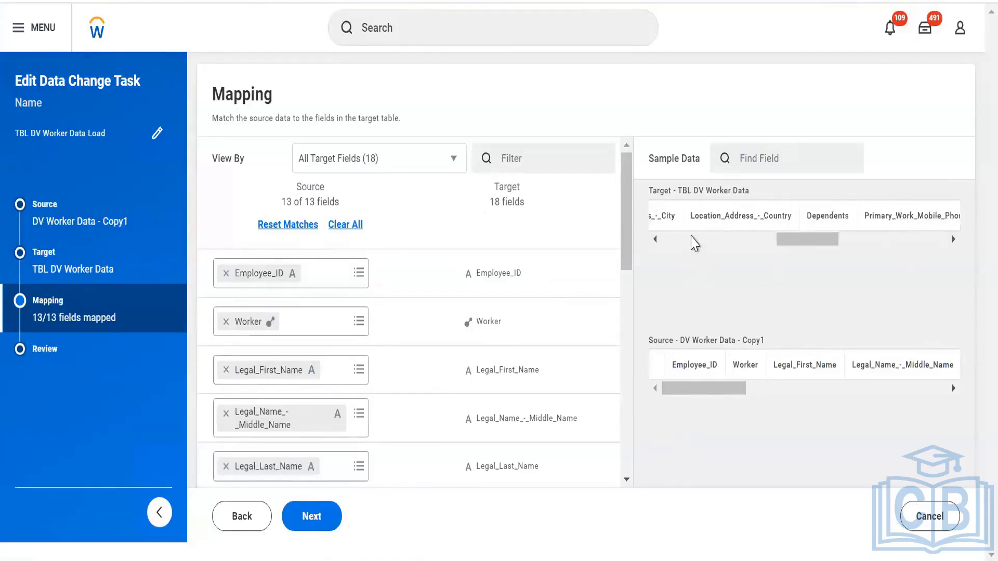
{"action": "left_click", "coordinate": [695, 242]}
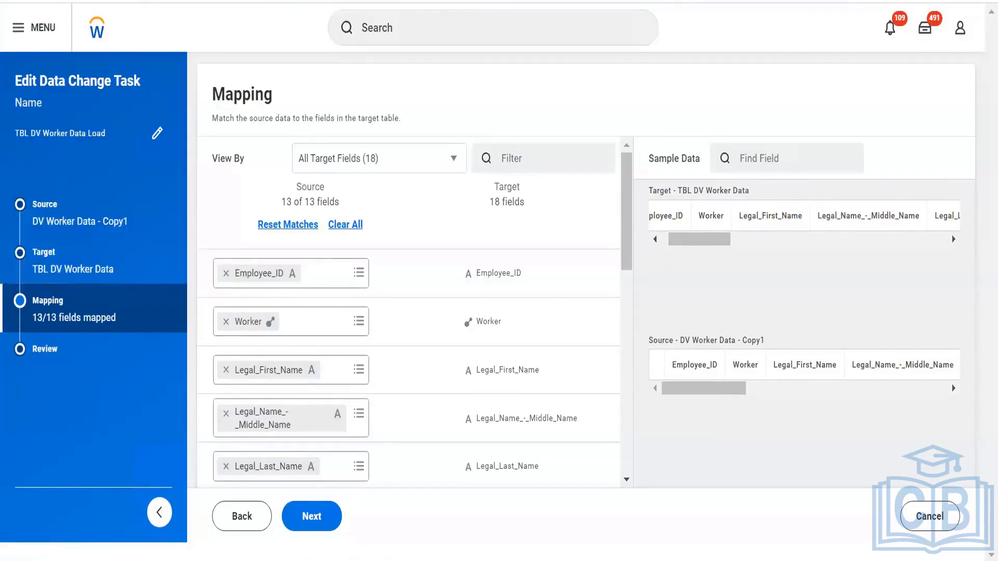
- Proceed past the mapping, return to the Data Change Tasks list and refresh it
{"action": "left_click", "coordinate": [316, 516]}
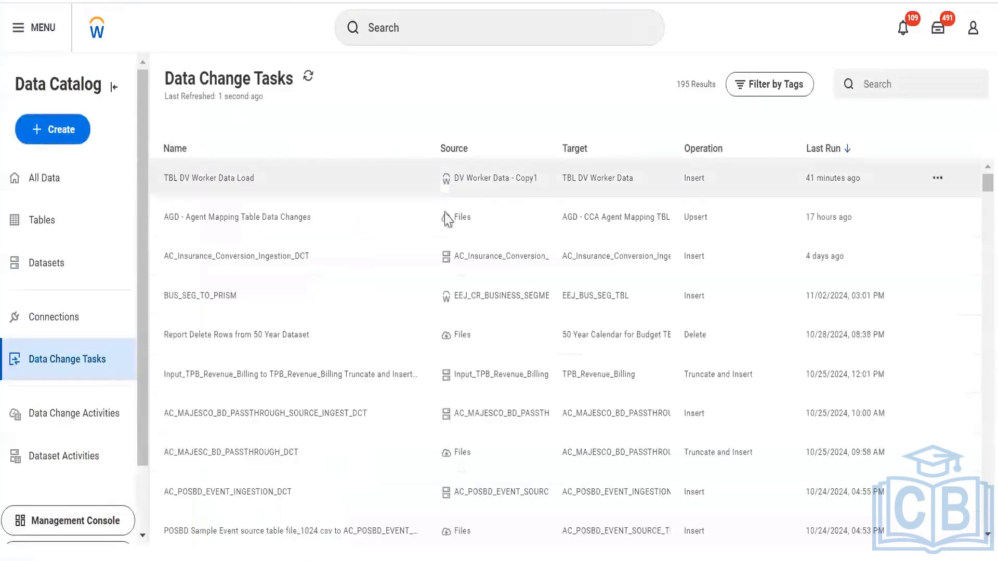
{"action": "left_click", "coordinate": [502, 207]}
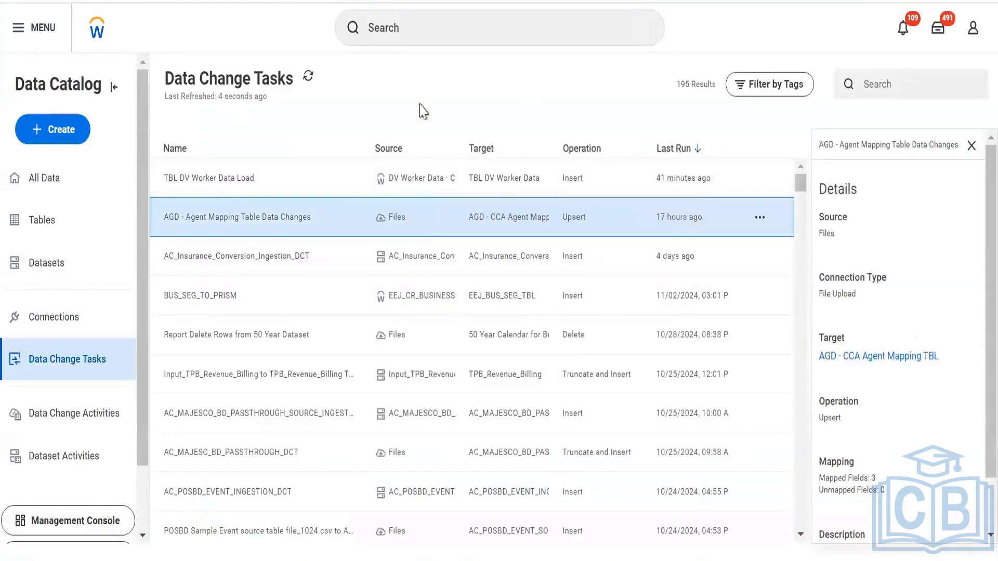
{"action": "left_click", "coordinate": [307, 76]}
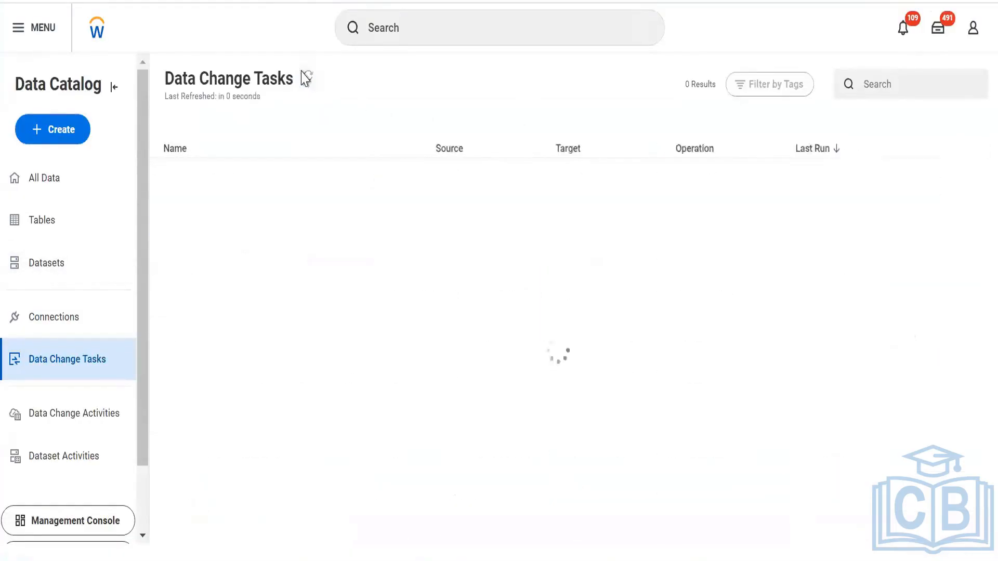